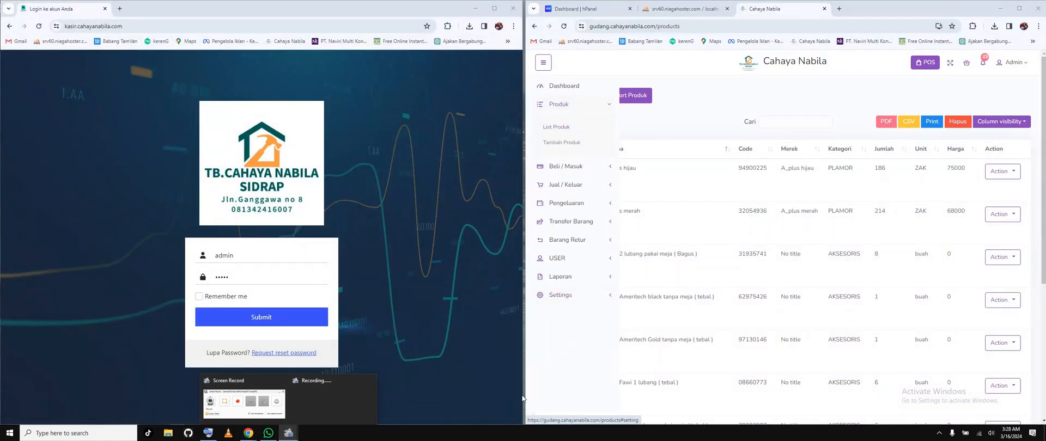
left_click(556, 373)
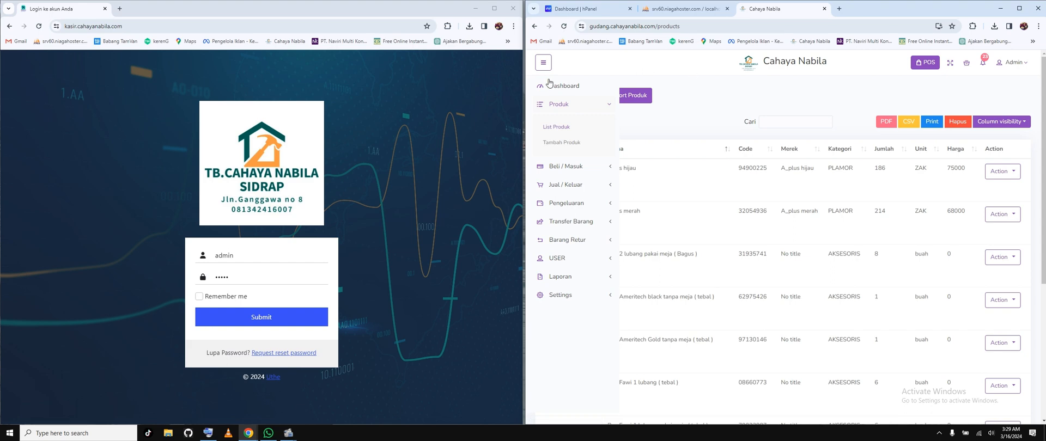
left_click(604, 24)
left_click(597, 27)
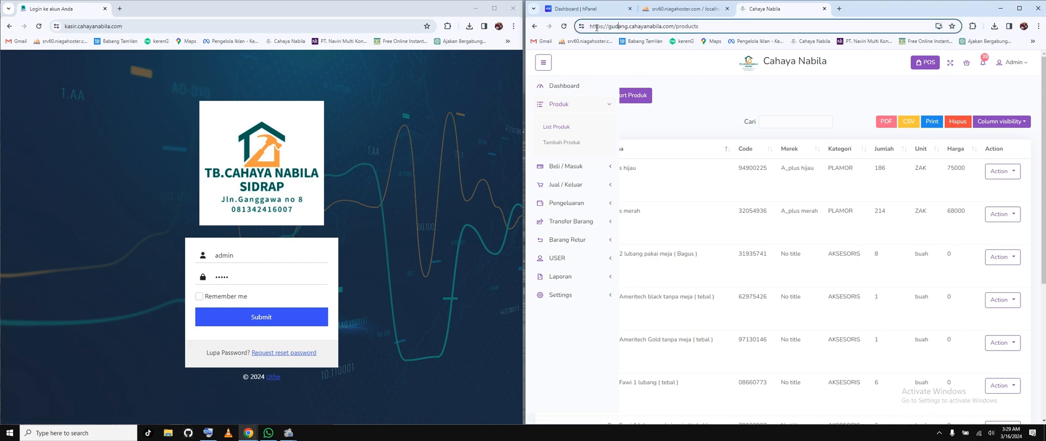
left_click_drag(609, 27, 722, 26)
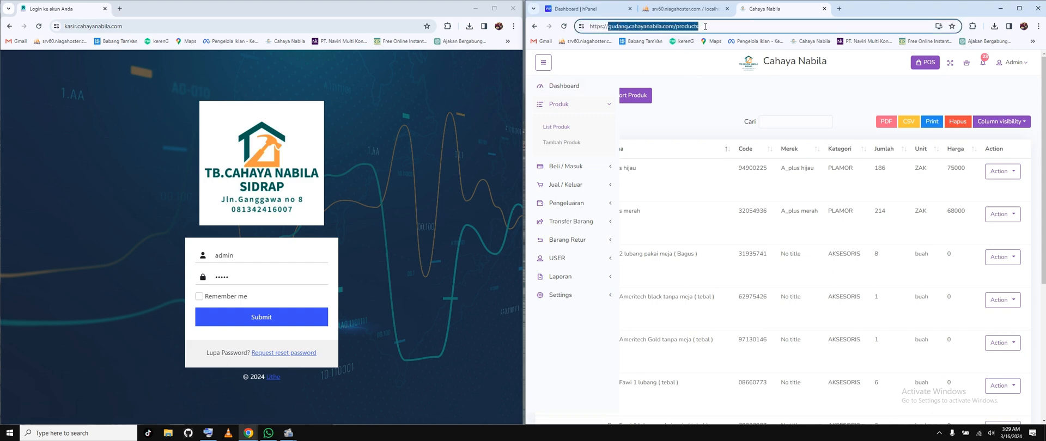
left_click(723, 26)
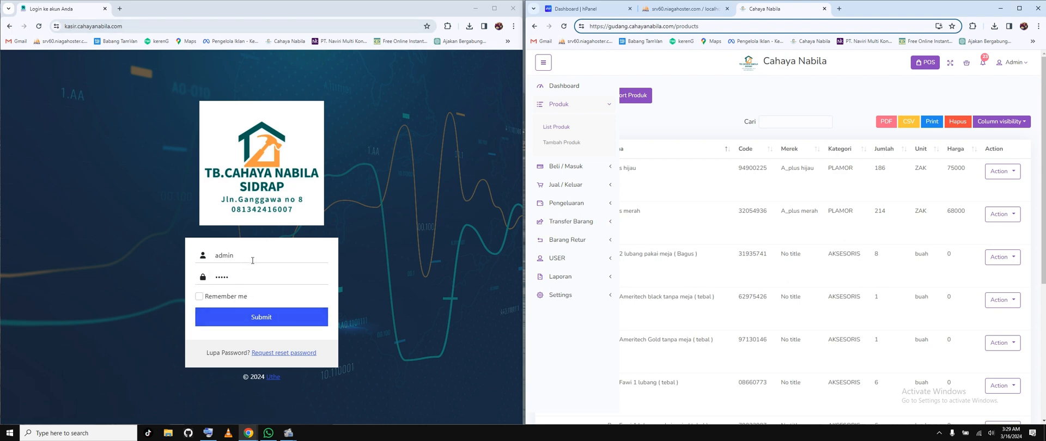
Step: Log in to the cashier site with the username superadmin and the prefilled password
double_click(216, 256)
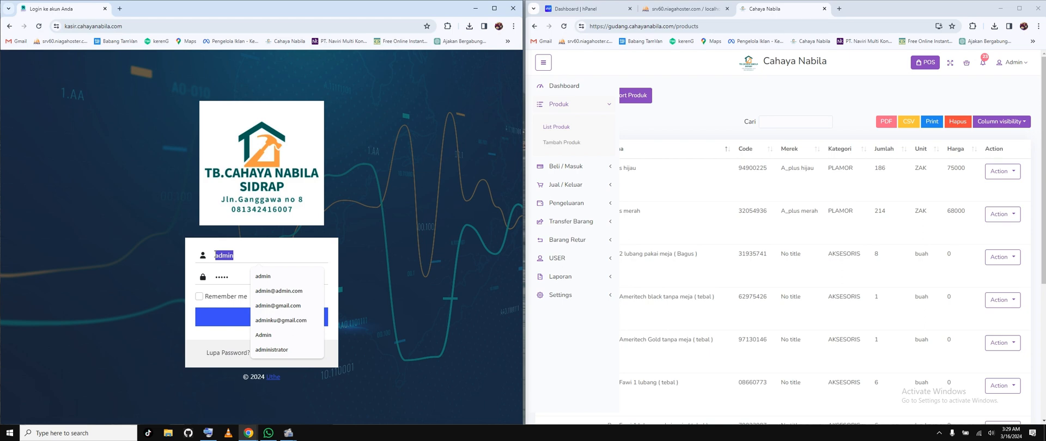
type("superad")
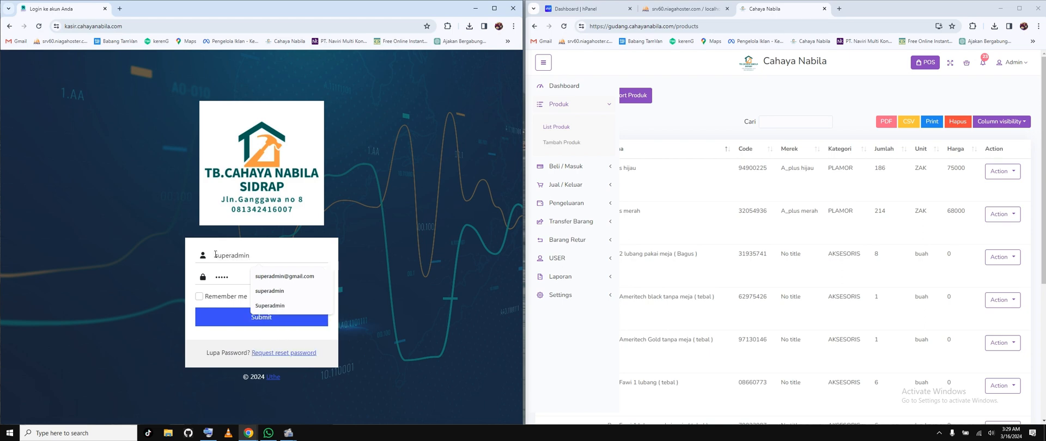
left_click(228, 321)
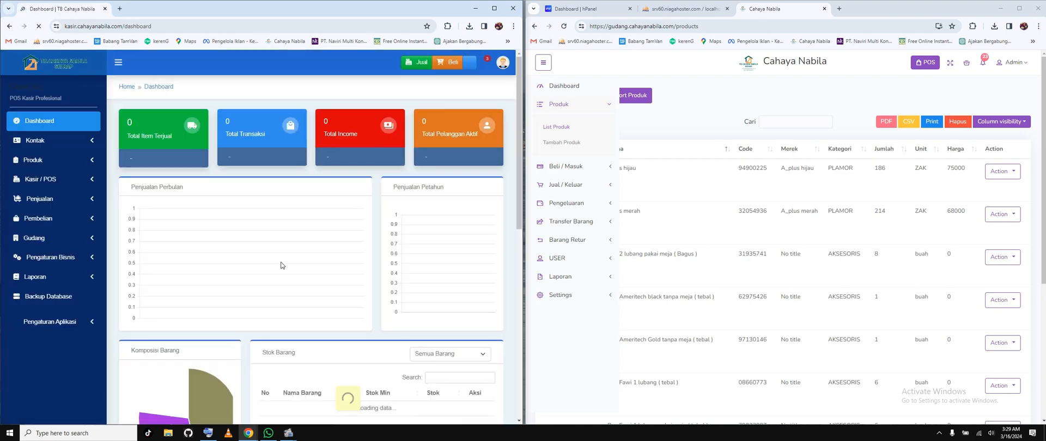
left_click(330, 149)
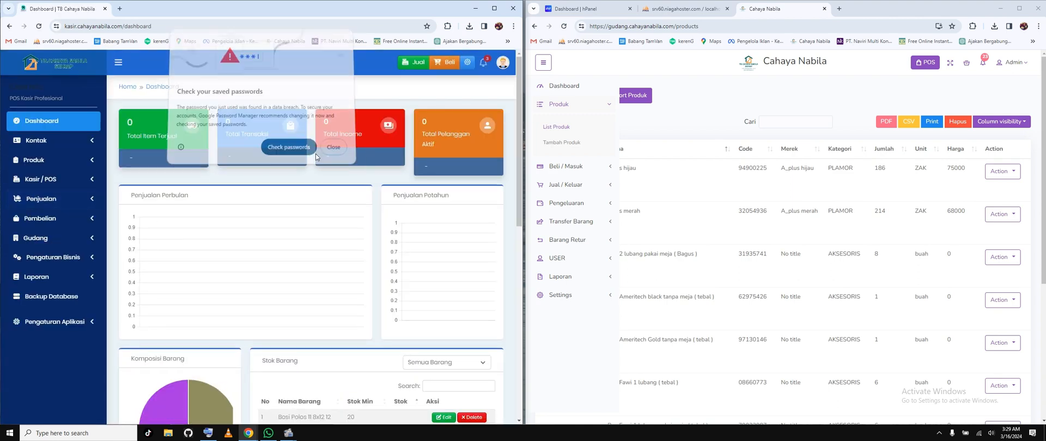
Step: Show the warehouse list in a maximized browser window and dismiss the saved-password warning
left_click(36, 238)
left_click(41, 258)
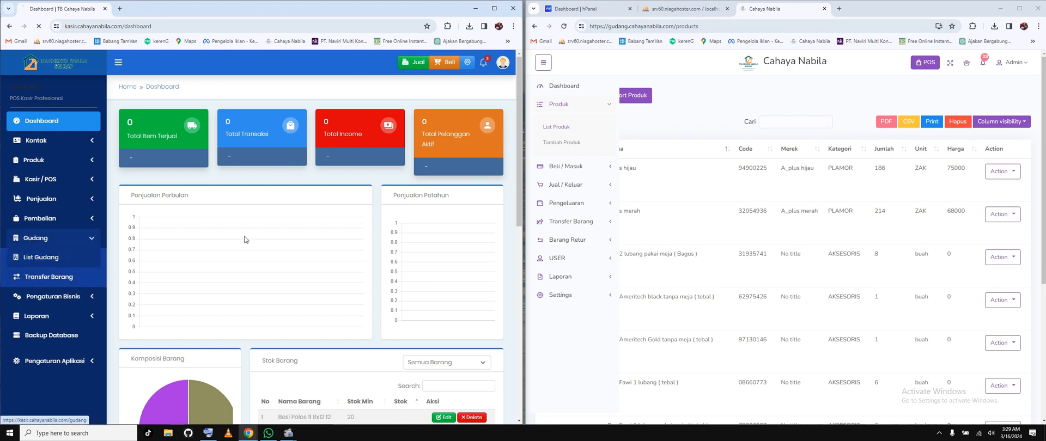
left_click(494, 8)
left_click(594, 150)
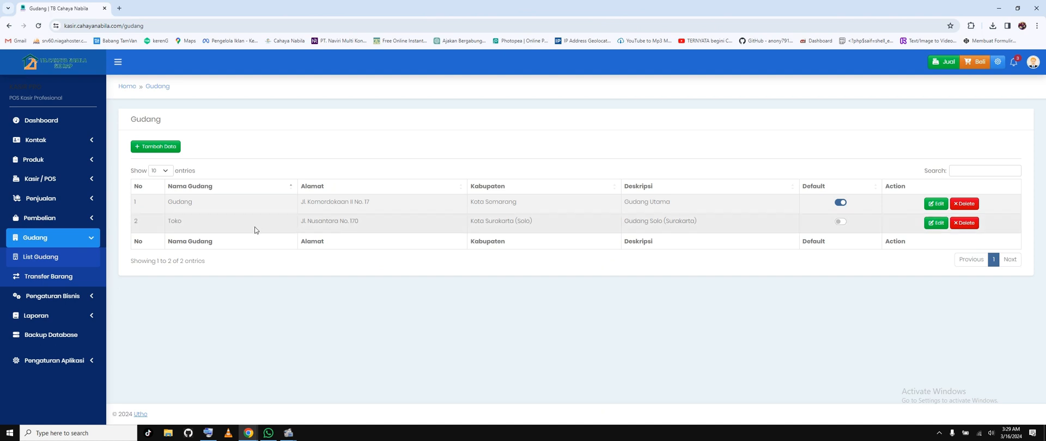
Step: Make the Toko warehouse the default and rename it Toko Cahaya Nabila in its edit form
left_click(842, 222)
left_click(936, 223)
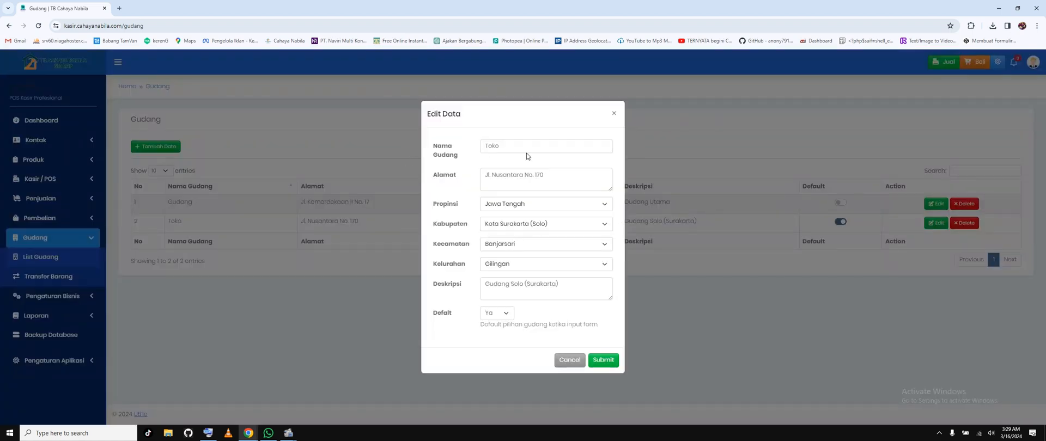
left_click(507, 144)
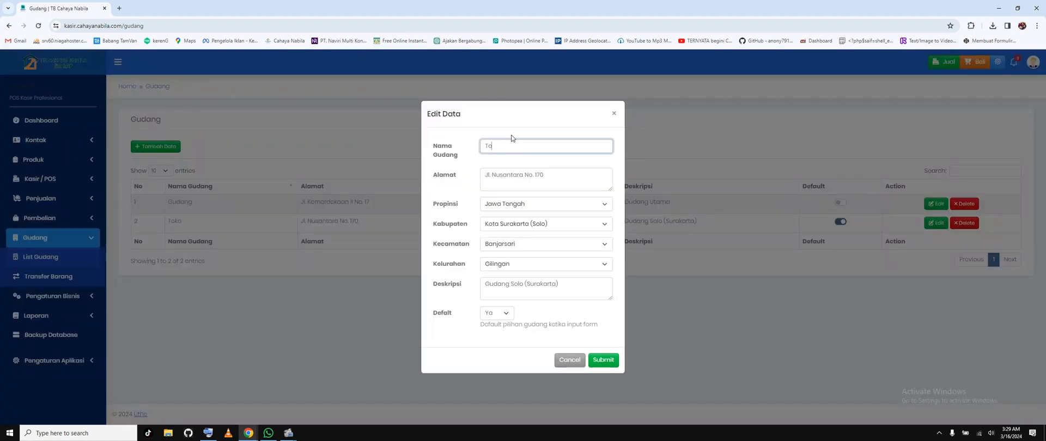
type("Cahaya Nabila")
Step: Replace the street address of Toko Cahaya Nabila with the store's own address
left_click_drag(545, 175, 428, 179)
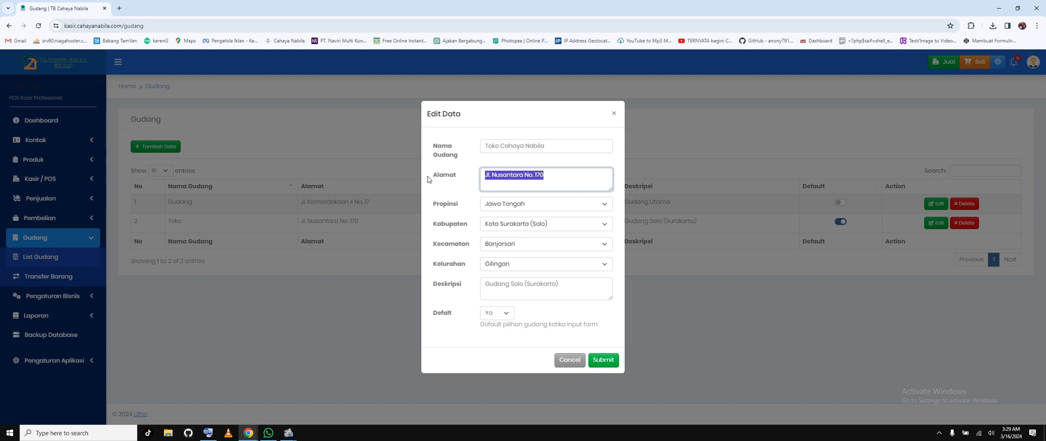
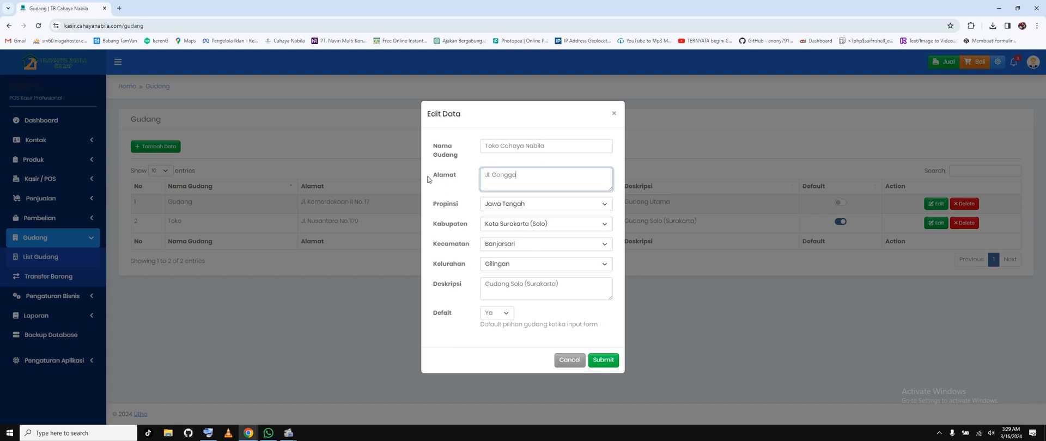
Step: Set the warehouse's province to Sulawesi Selatan and its regency to Kabupaten Sidenreng Rappang (Sidrap)
left_click(551, 207)
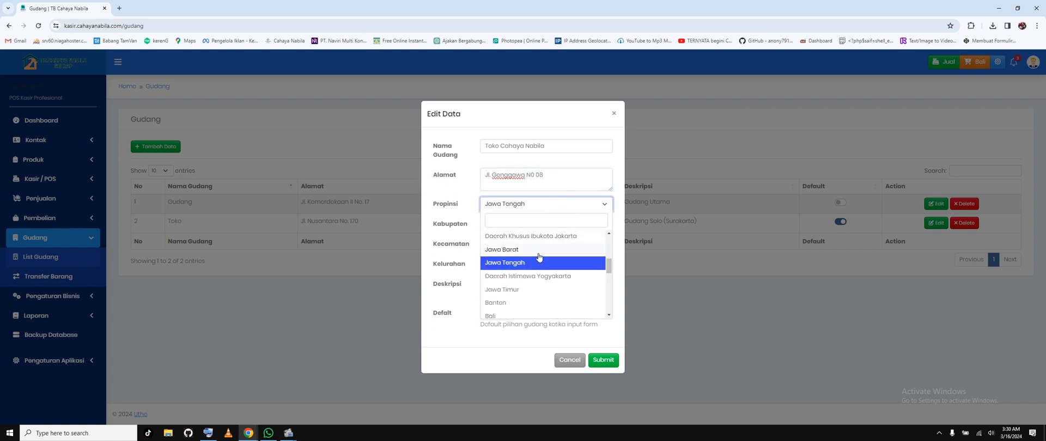
type("s")
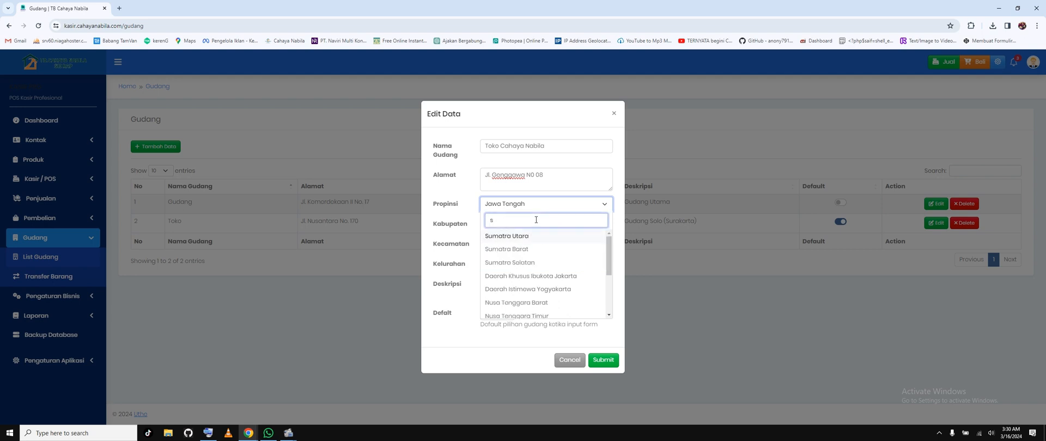
type("ul")
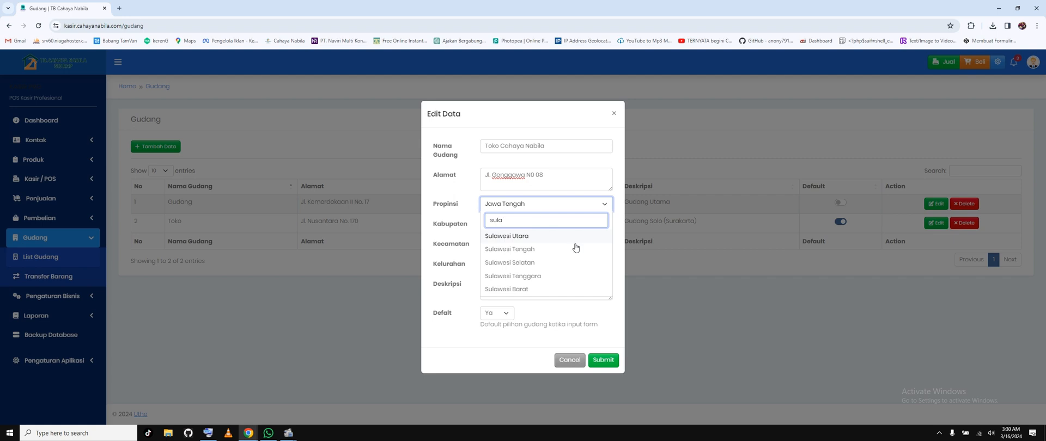
type("a")
left_click(542, 262)
left_click(542, 230)
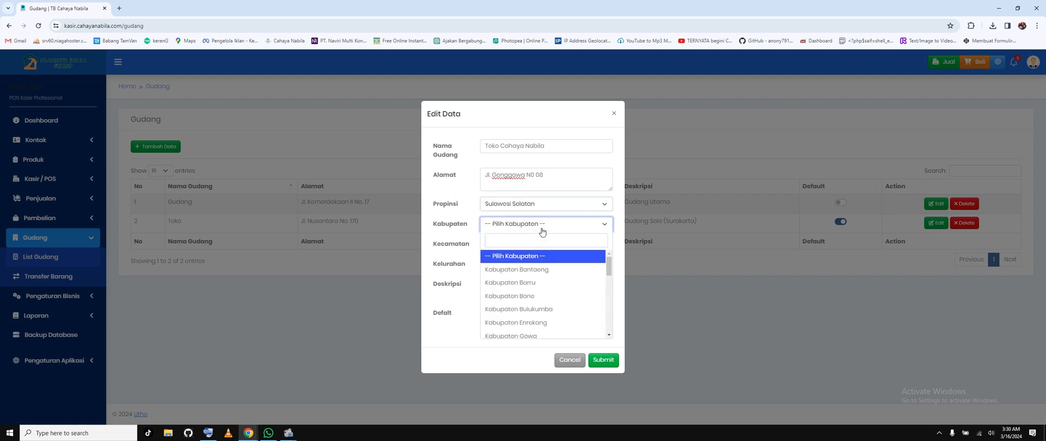
scroll(542, 289, "down", 3)
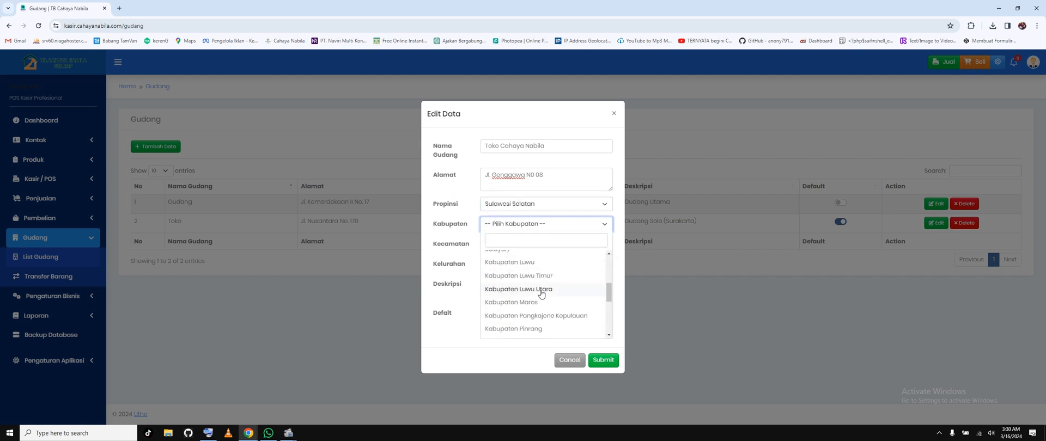
scroll(542, 303, "down", 2)
left_click(544, 303)
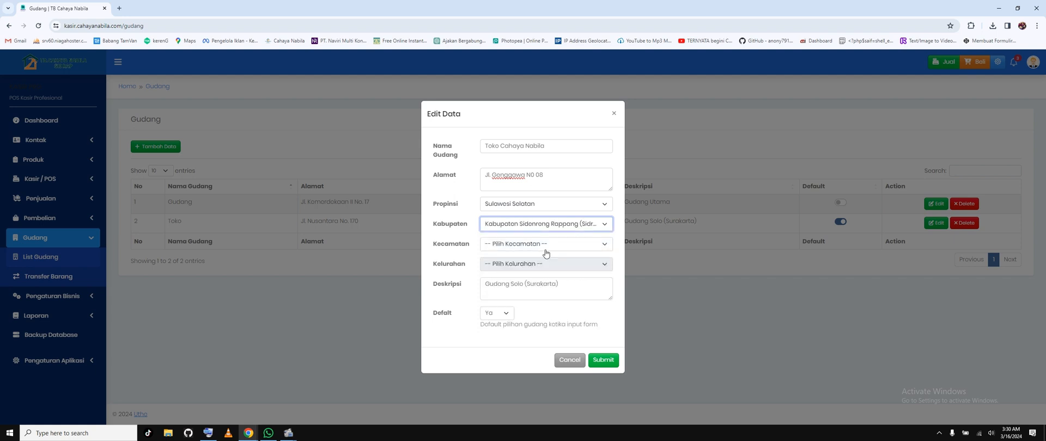
Step: Try Tellu Limpoe as the warehouse's Kecamatan and look through its Kelurahan options
left_click(545, 246)
scroll(542, 320, "down", 5)
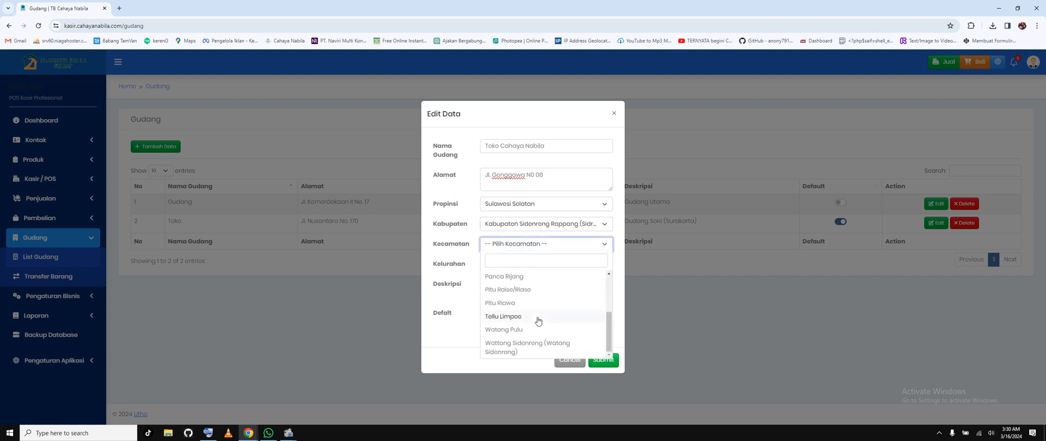
scroll(522, 326, "up", 1)
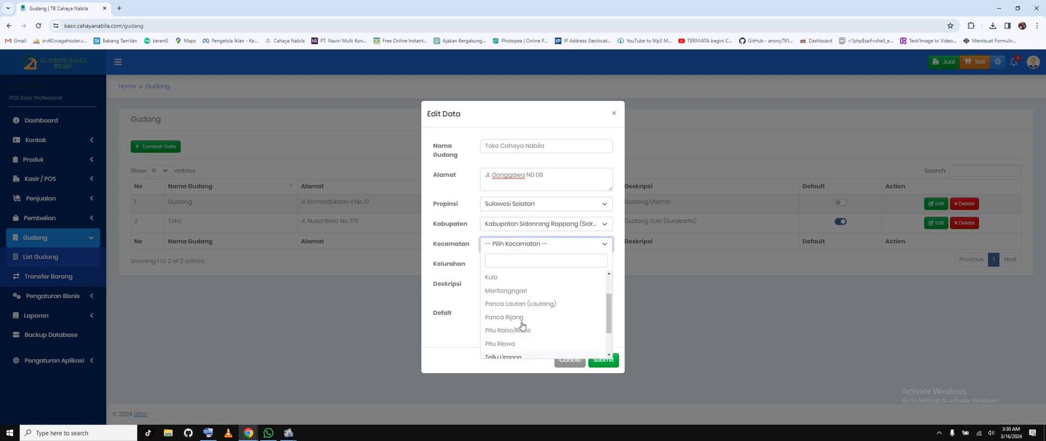
scroll(522, 326, "up", 1)
scroll(522, 326, "down", 1)
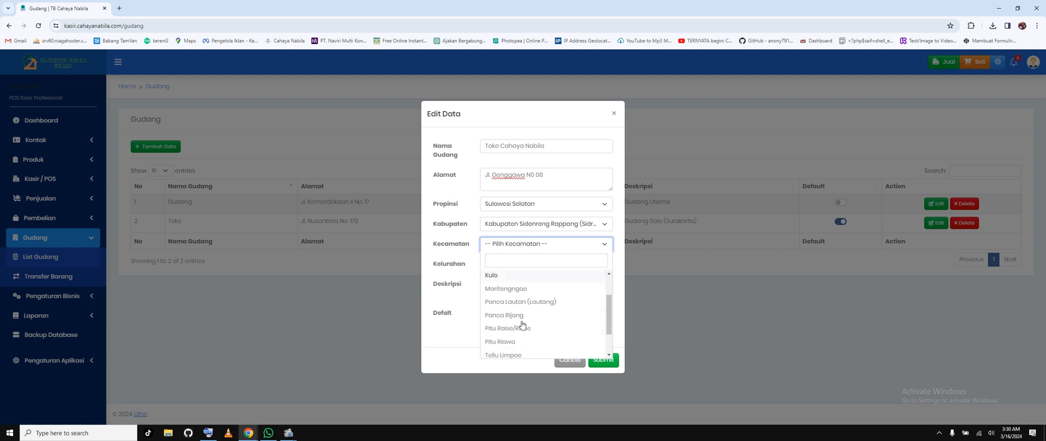
scroll(522, 323, "down", 1)
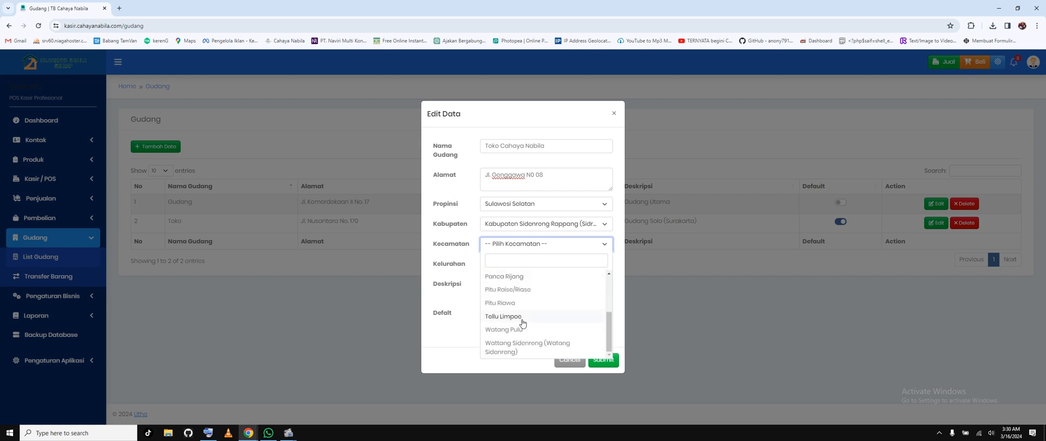
left_click(526, 318)
left_click(555, 266)
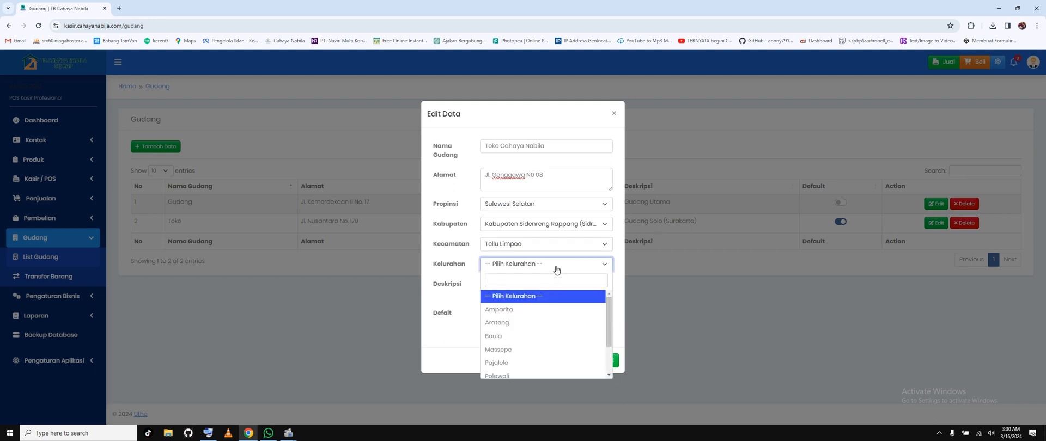
scroll(545, 342, "down", 2)
scroll(545, 343, "up", 2)
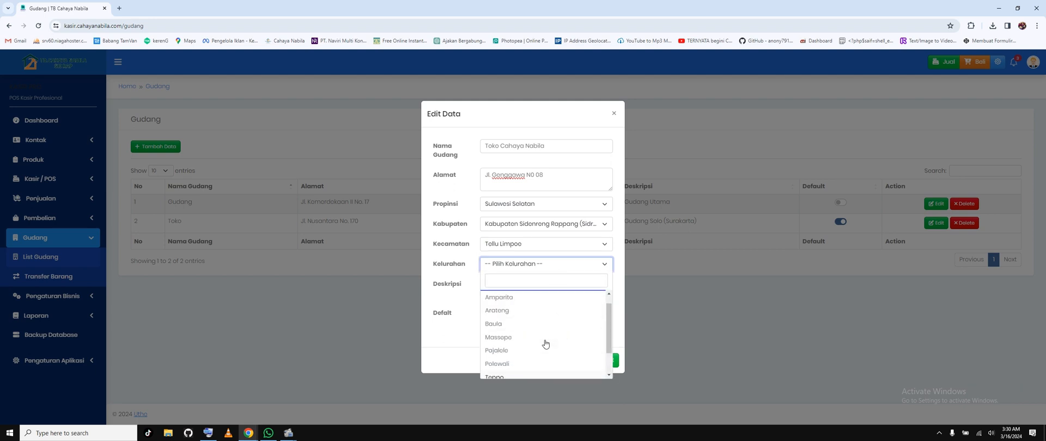
Step: Set the warehouse's Kecamatan to Maritengngae and its Kelurahan to Pangkajene
left_click(543, 249)
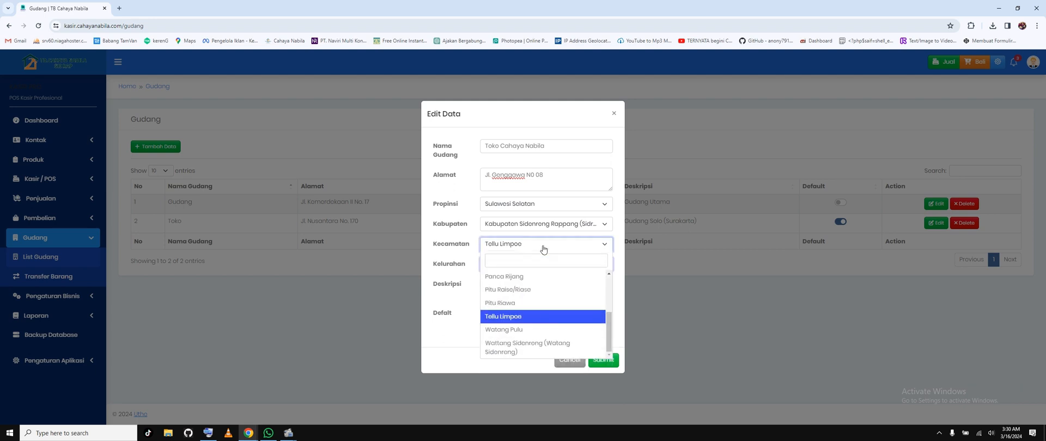
scroll(545, 299, "up", 1)
left_click(540, 292)
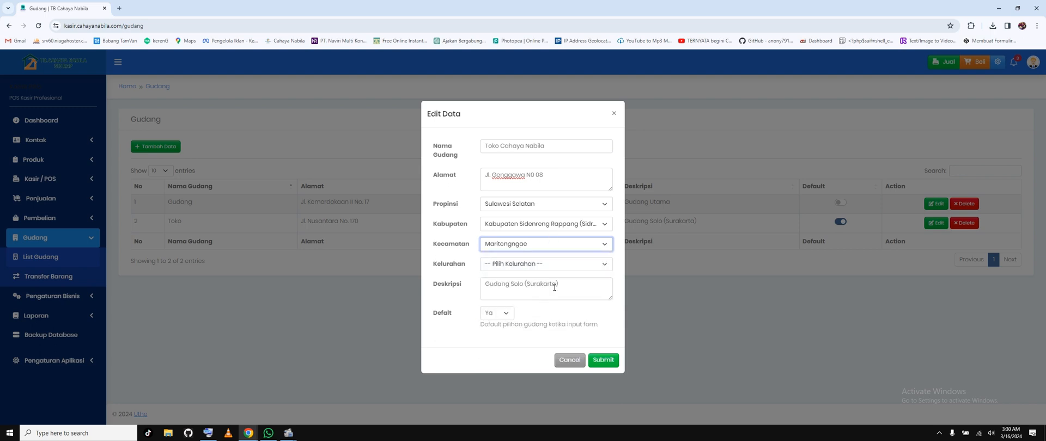
left_click(557, 266)
scroll(555, 335, "down", 1)
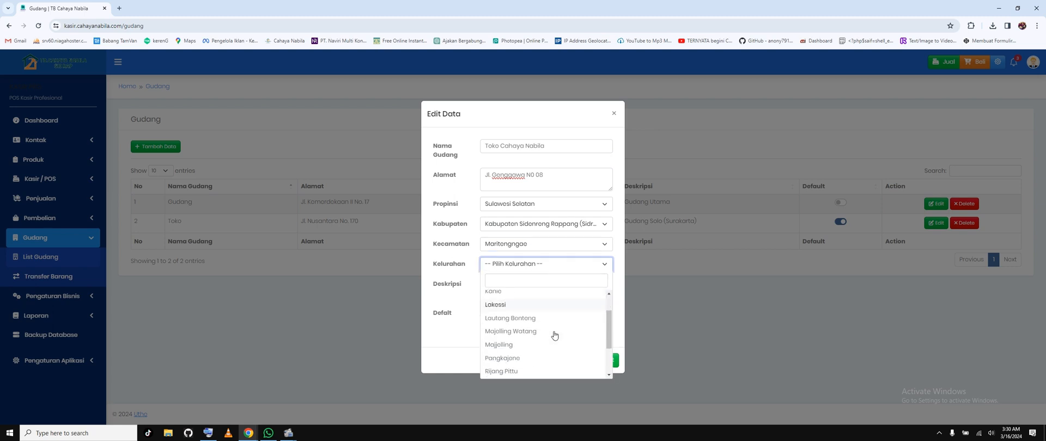
scroll(554, 335, "down", 1)
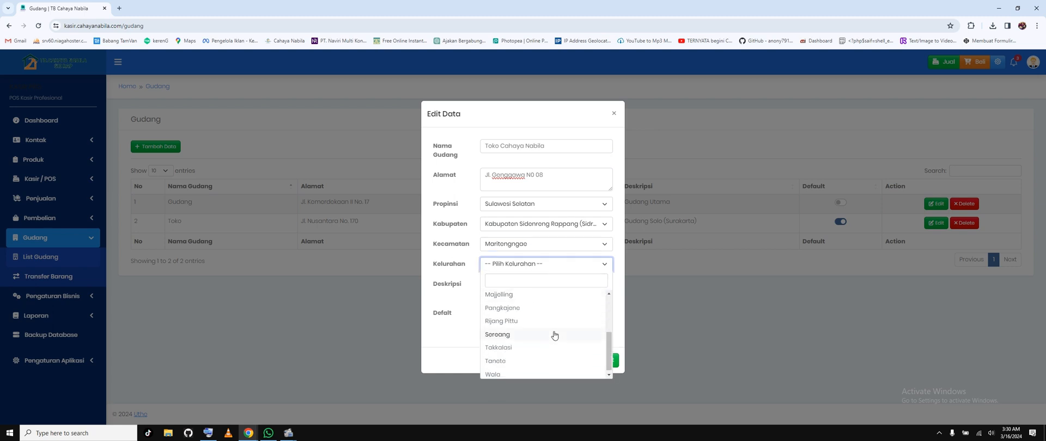
scroll(554, 334, "up", 1)
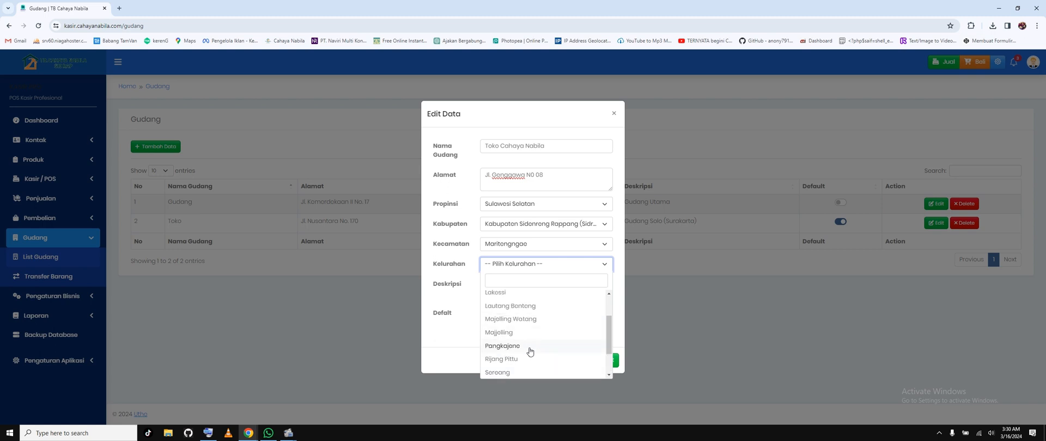
scroll(532, 351, "up", 1)
scroll(533, 351, "down", 1)
left_click(504, 346)
Step: Change the warehouse's description to TB Cahaya Nabila, save the form and dismiss the saved-password warning
triple_click(503, 279)
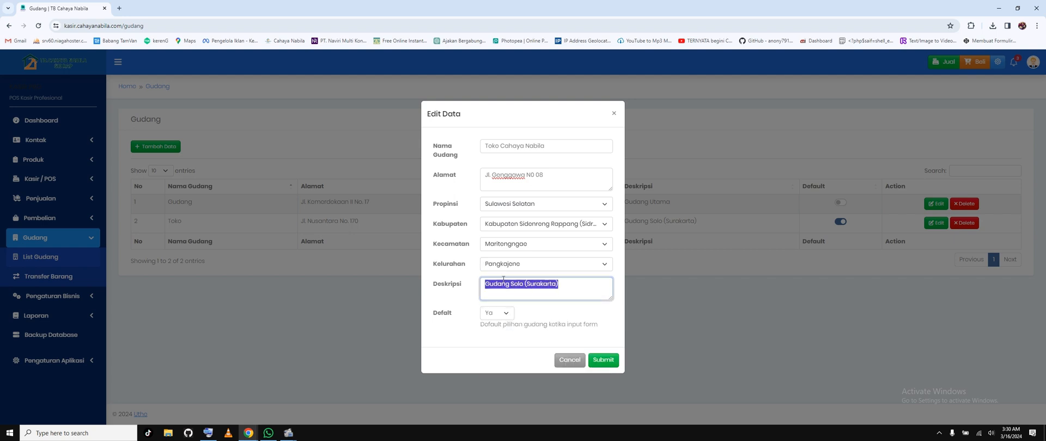
type("TB Cahaya Nabila")
left_click(609, 362)
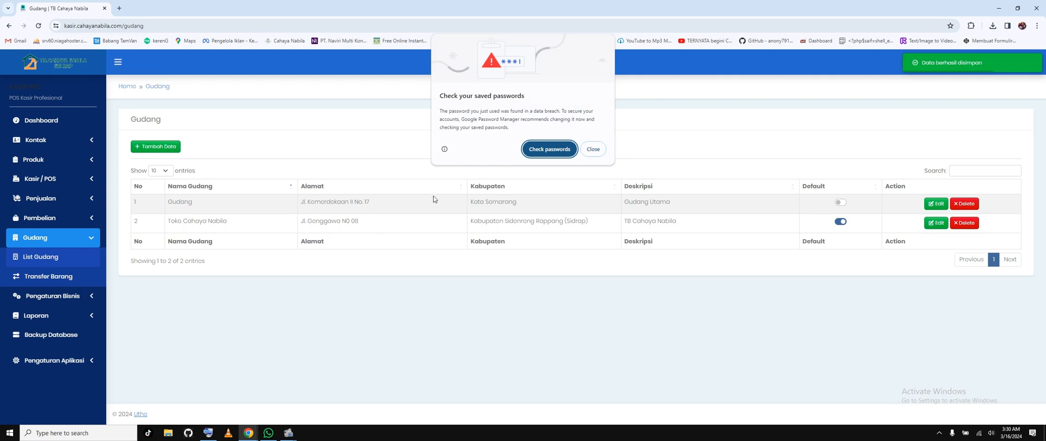
left_click(592, 149)
Step: Edit the warehouse record named Gudang, setting its province to Sulawesi Selatan and its regency to Kabupaten Sidenreng Rappang (Sidrap)
left_click(935, 204)
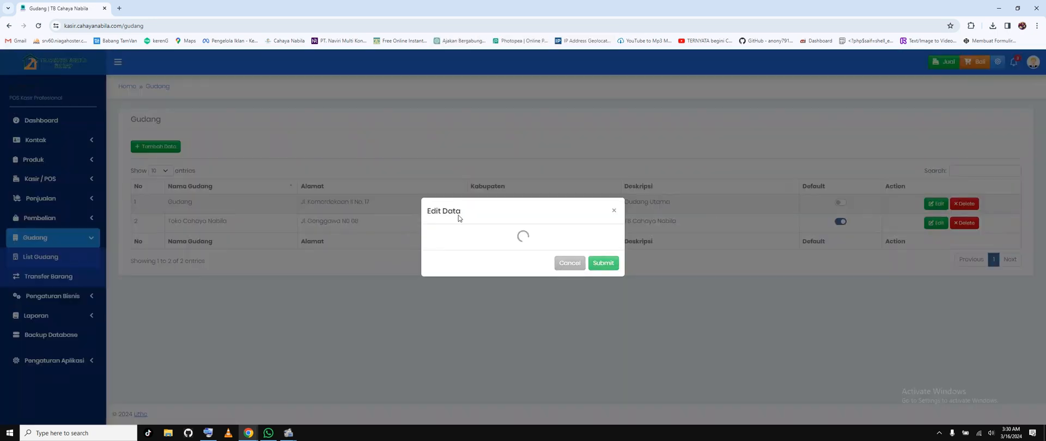
left_click(557, 205)
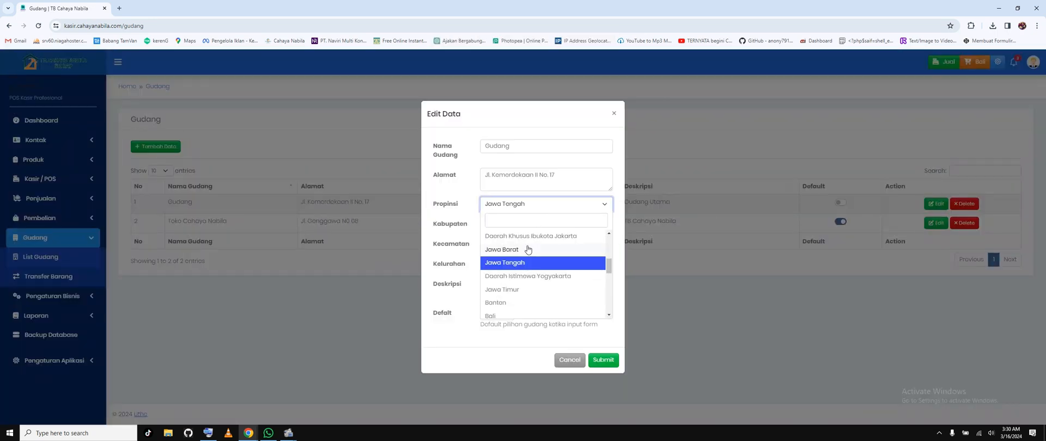
type("sul")
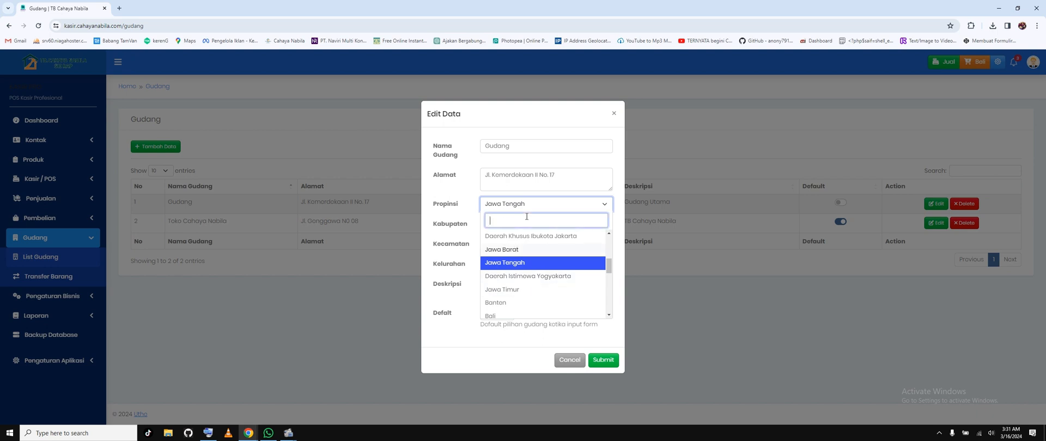
left_click(540, 263)
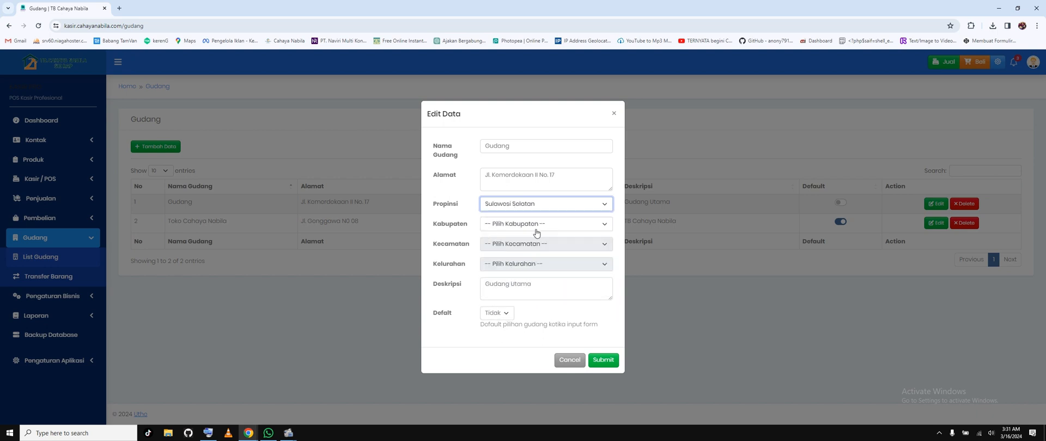
left_click(538, 228)
scroll(545, 318, "down", 5)
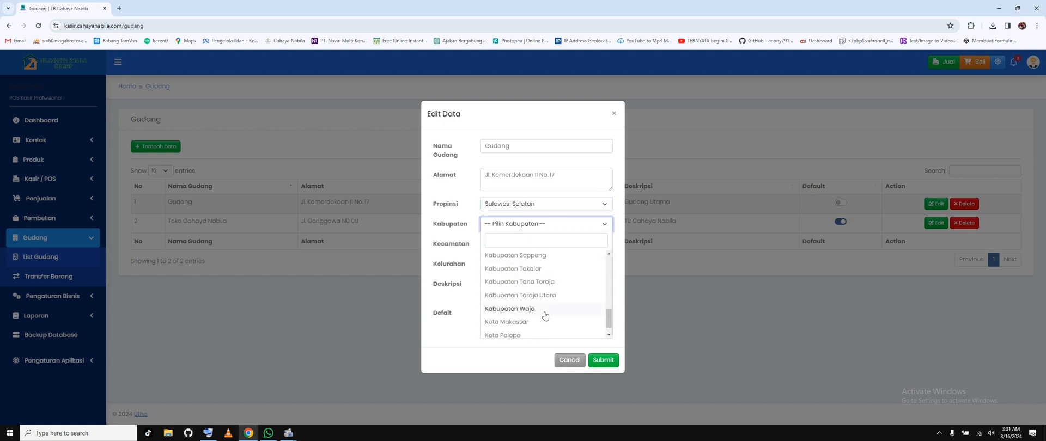
left_click(540, 268)
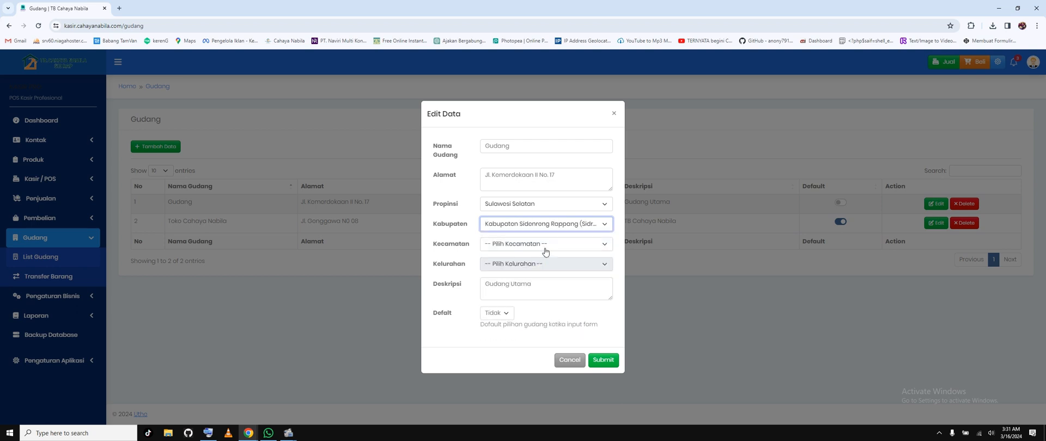
Step: Set the Gudang warehouse's Kecamatan to Maritengngae and its Kelurahan to Majjelling
left_click(545, 245)
left_click(542, 329)
left_click(545, 265)
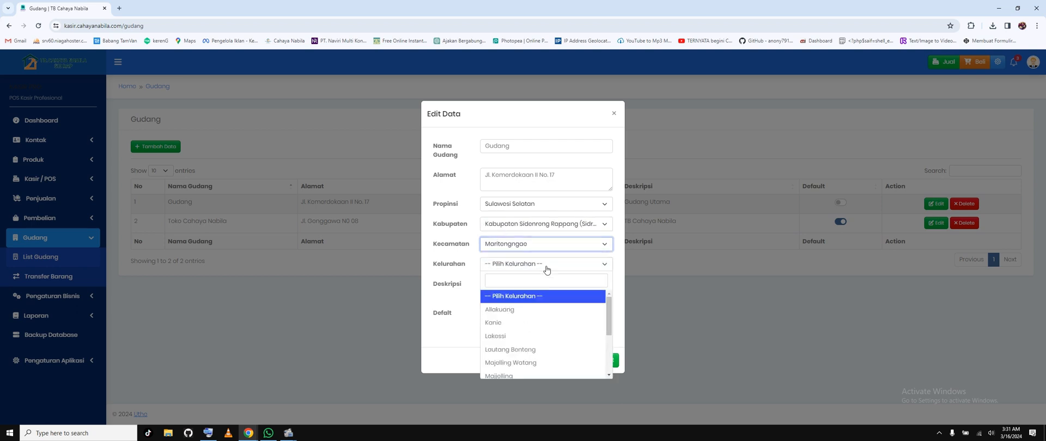
left_click(528, 375)
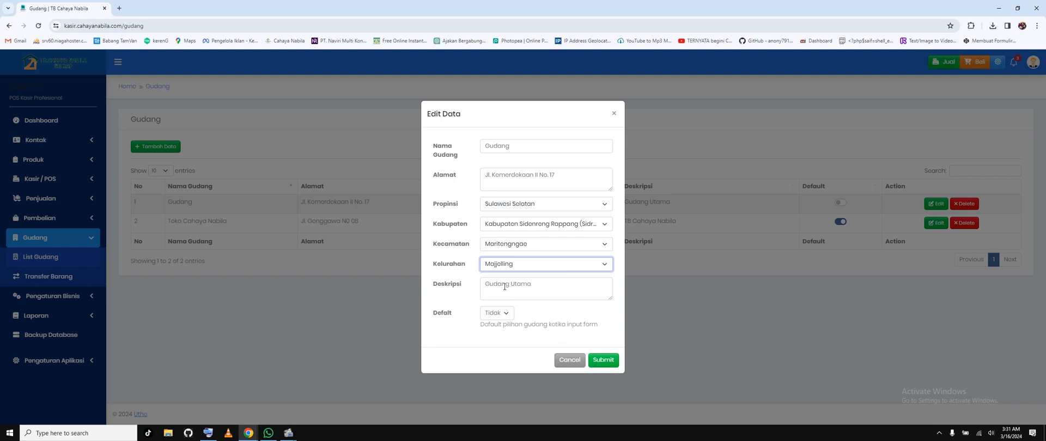
Step: Save the Gudang warehouse record with the description Gudang Utama and dismiss the saved-password warning
triple_click(526, 284)
type("Gudang Utama")
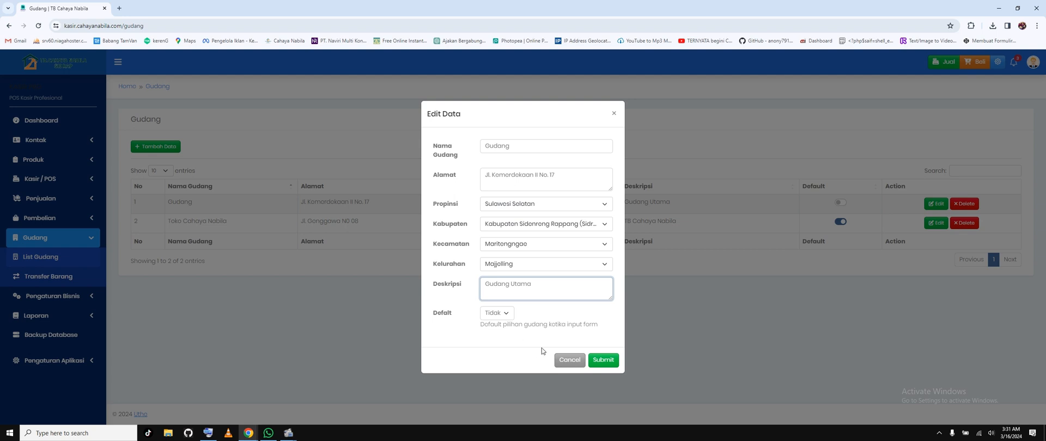
left_click(603, 361)
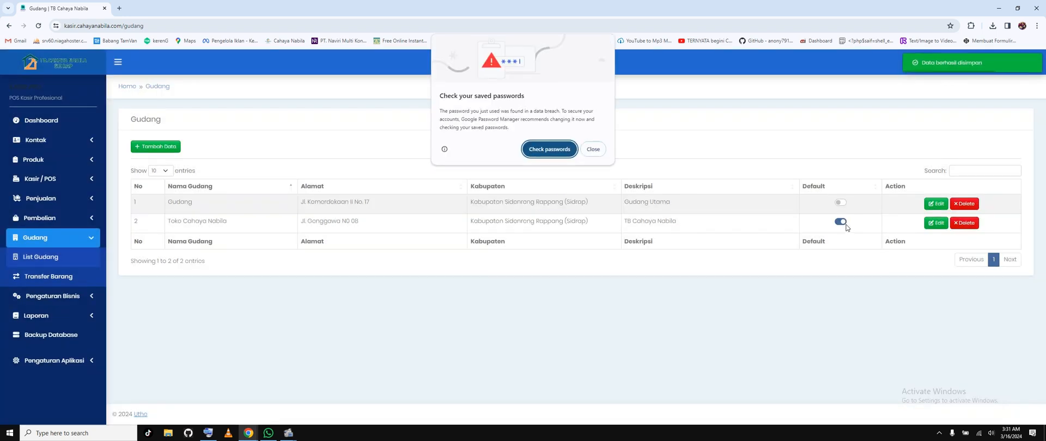
left_click(593, 149)
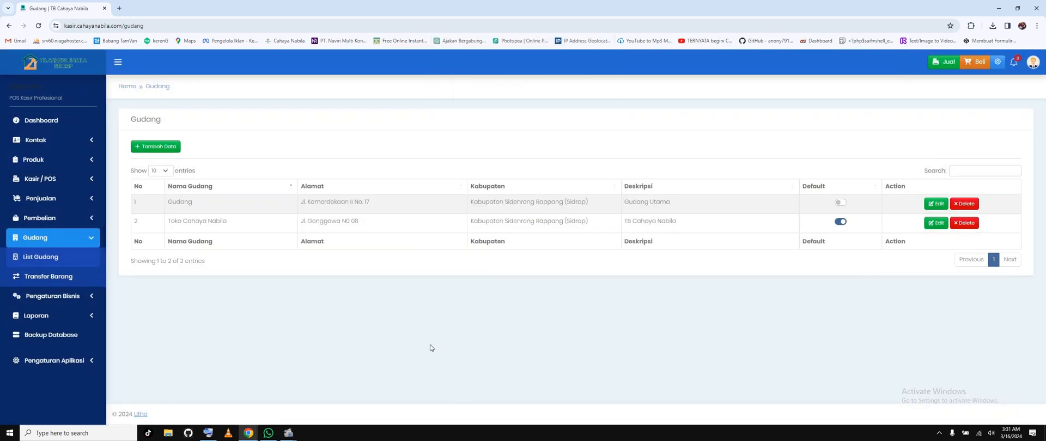
Step: Open the Supplier list, show 100 entries per page and look through the suppliers' names, addresses and regions
left_click(31, 140)
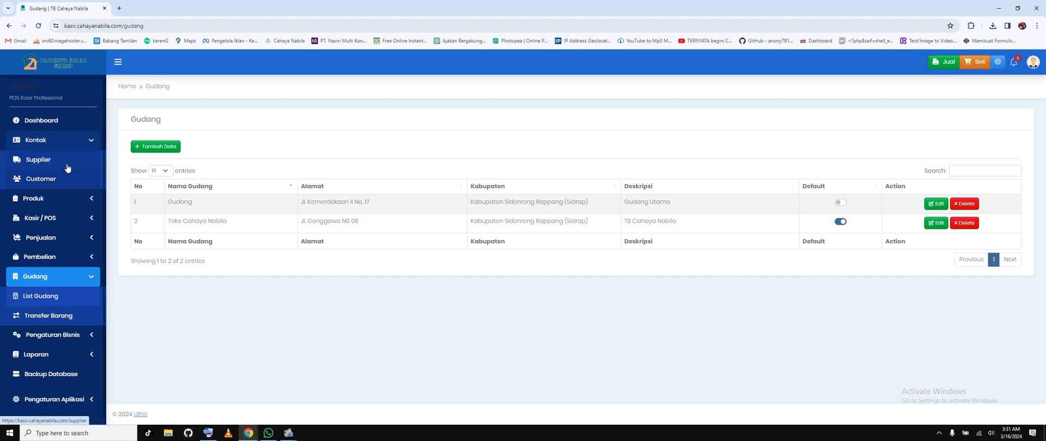
left_click(66, 165)
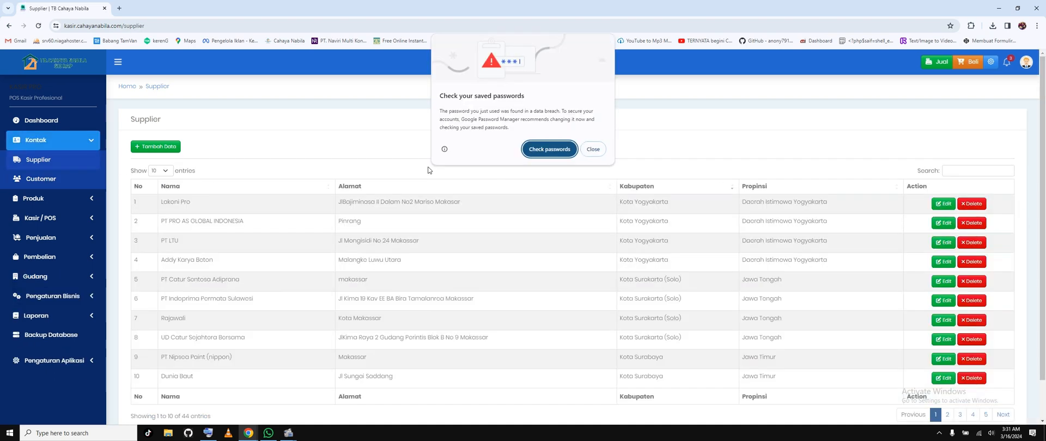
left_click(593, 148)
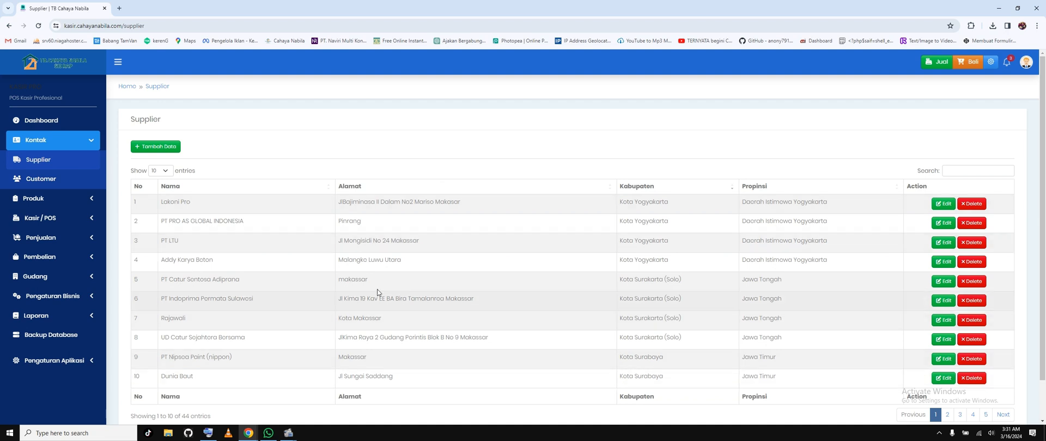
scroll(718, 365, "down", 1)
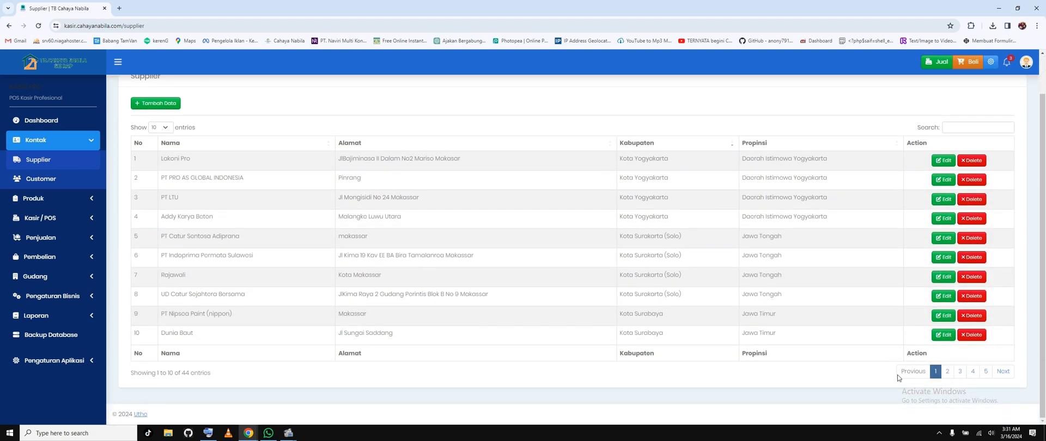
left_click(164, 127)
left_click(161, 163)
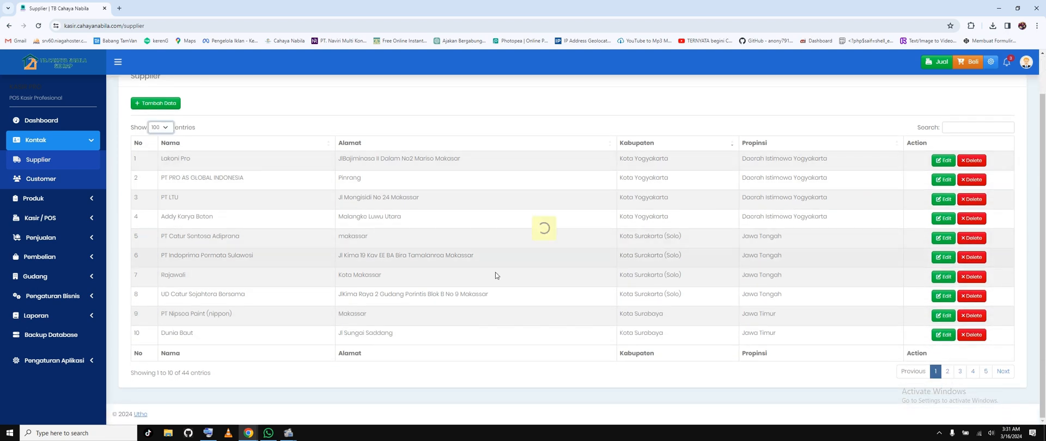
scroll(476, 263, "down", 12)
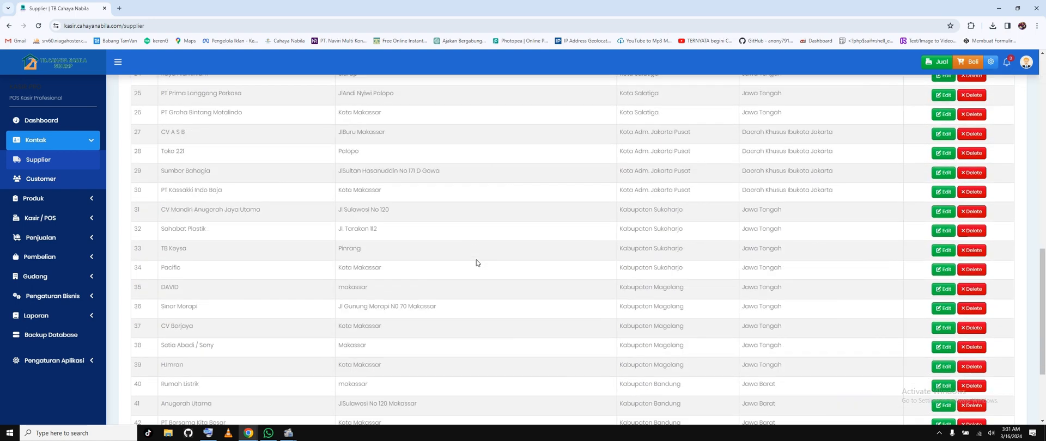
scroll(476, 263, "up", 12)
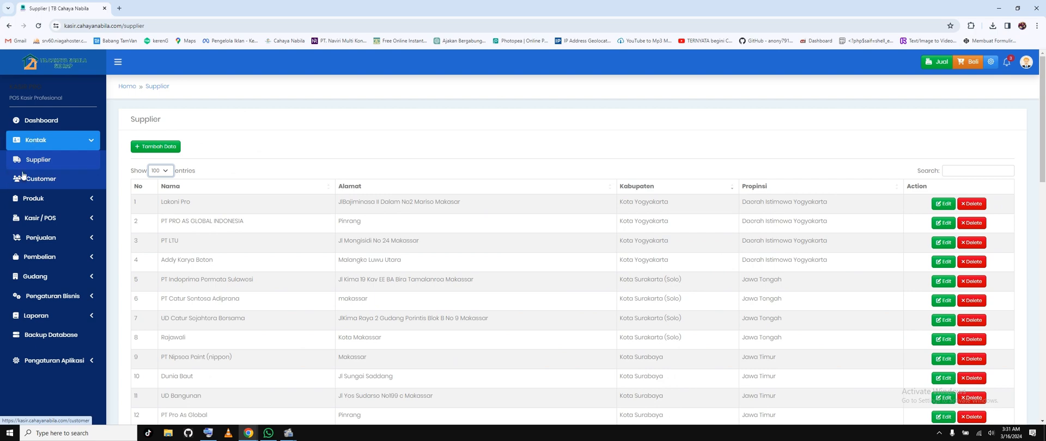
Step: Open the Barang product list, show 100 entries per page and look through the items' names, barcodes, units and stock
left_click(33, 199)
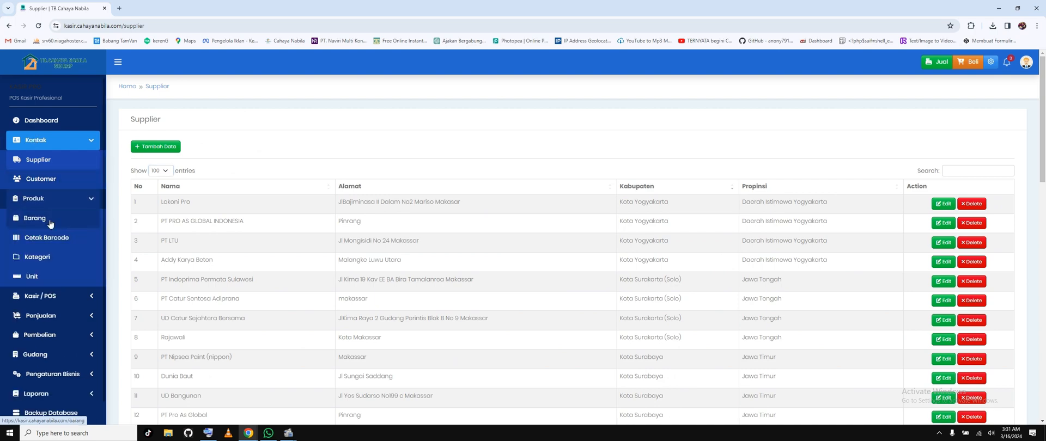
left_click(49, 220)
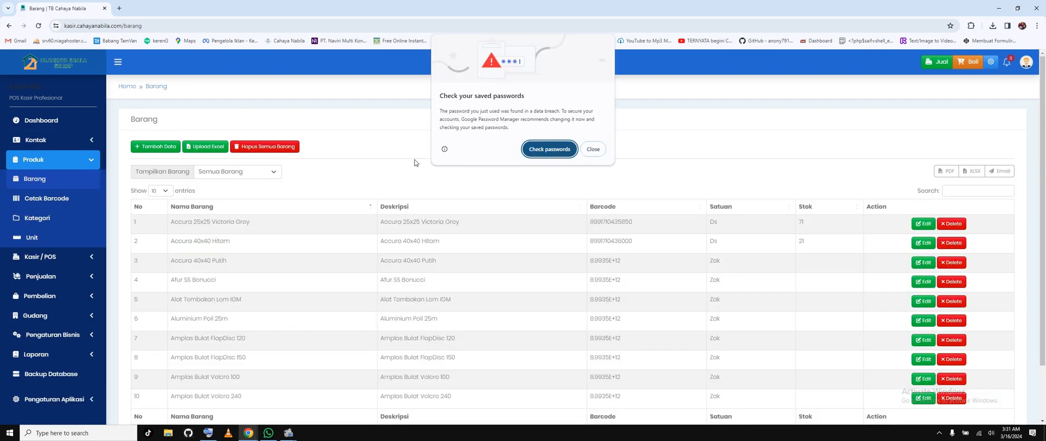
left_click(593, 149)
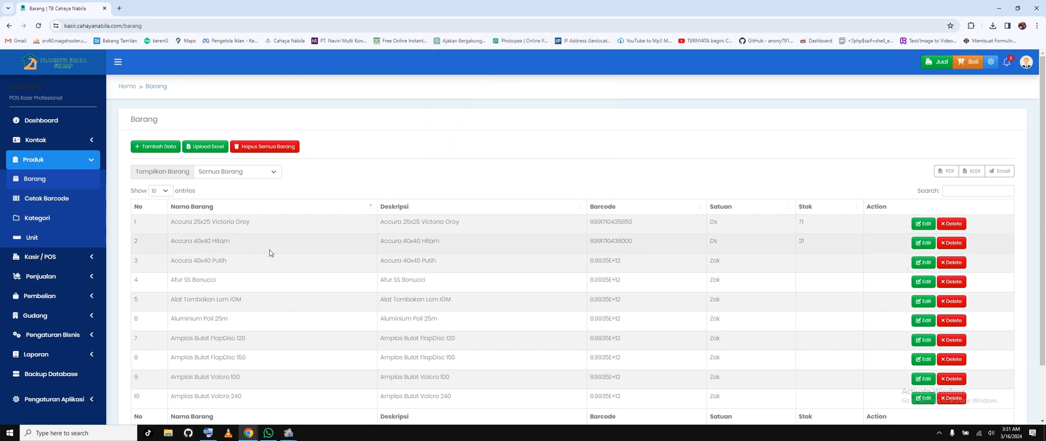
scroll(269, 253, "down", 2)
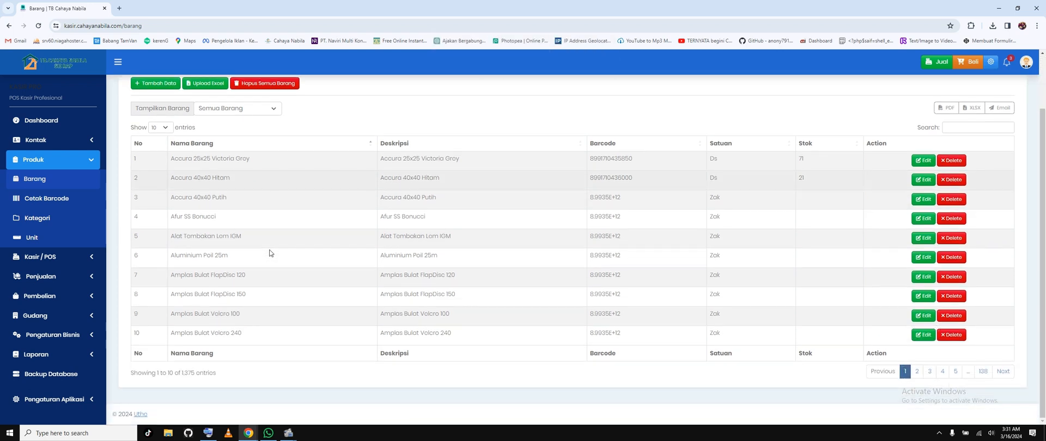
left_click(158, 127)
left_click(157, 162)
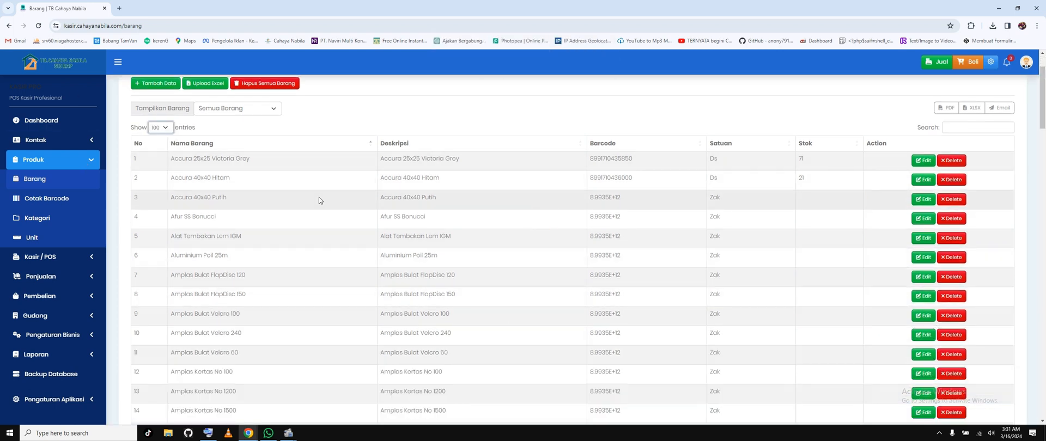
scroll(319, 198, "down", 20)
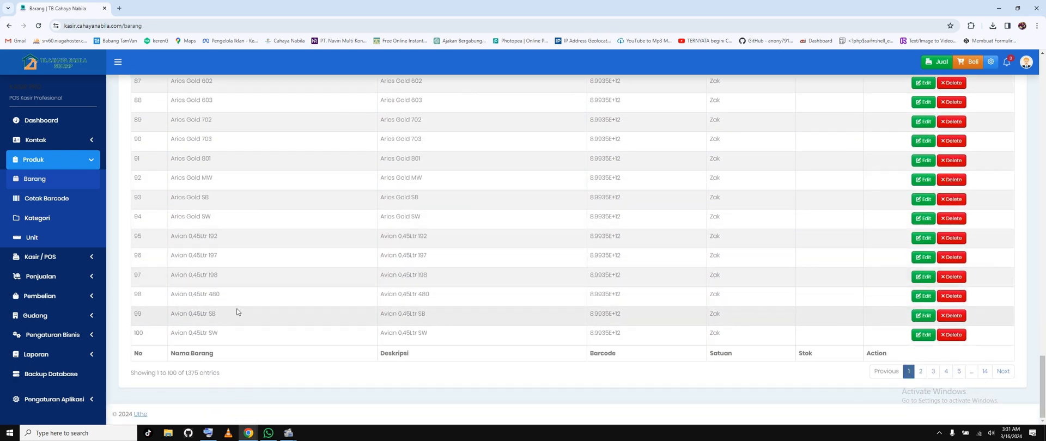
scroll(244, 304, "up", 20)
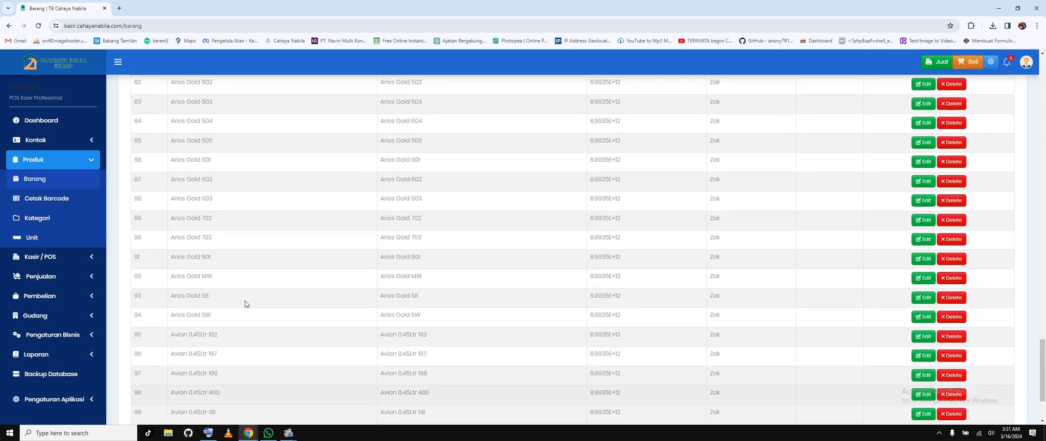
scroll(244, 303, "up", 6)
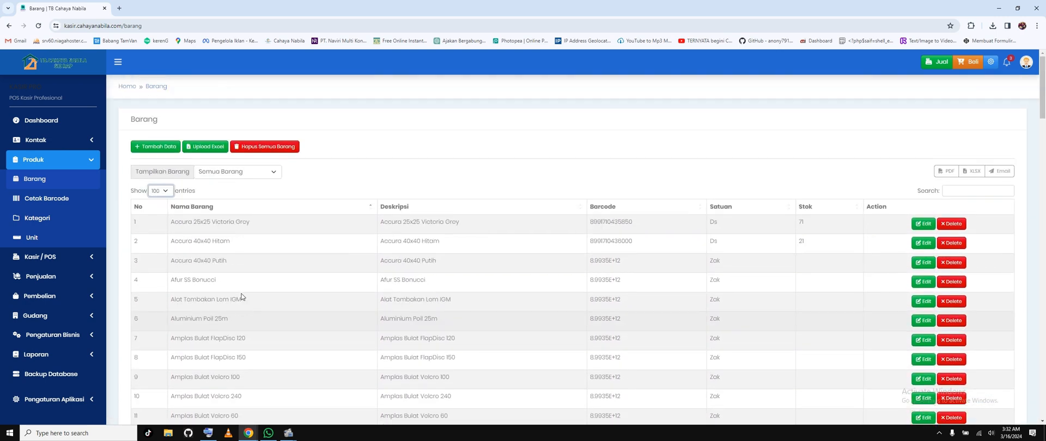
scroll(269, 249, "down", 3)
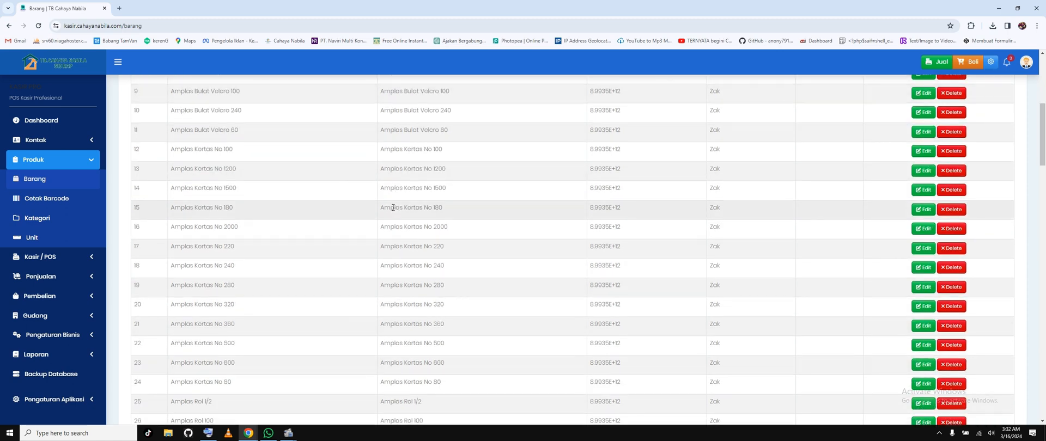
scroll(393, 208, "down", 3)
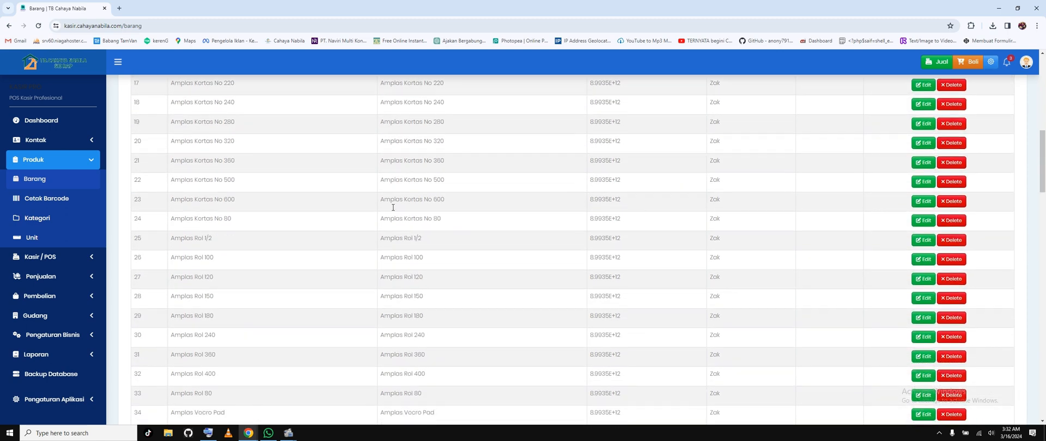
scroll(393, 211, "down", 5)
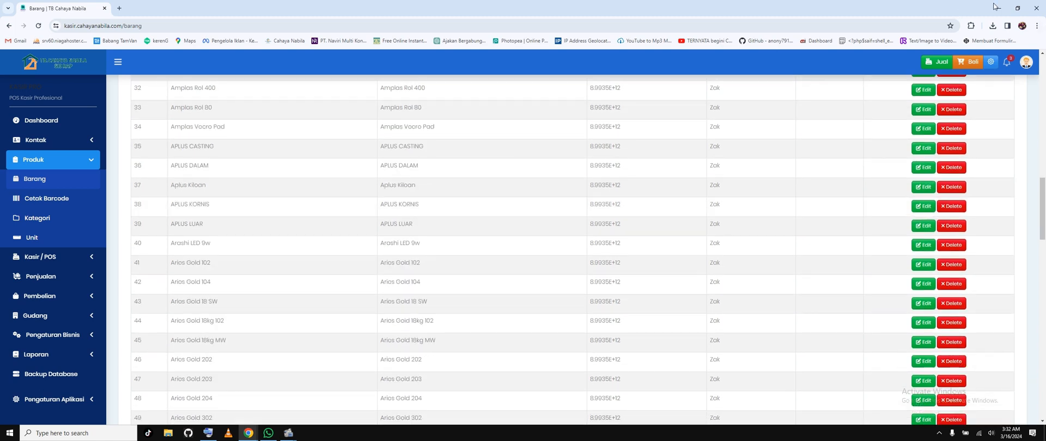
Step: Place the Barang list and the gudang.cahayanabila.com product list windows side by side and collapse the latter's navigation sidebar
left_click(1017, 8)
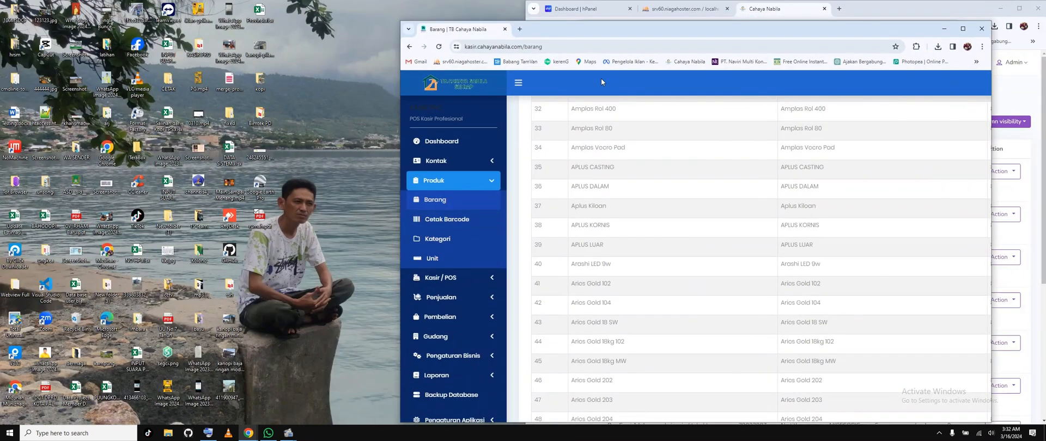
left_click_drag(685, 27, 291, 27)
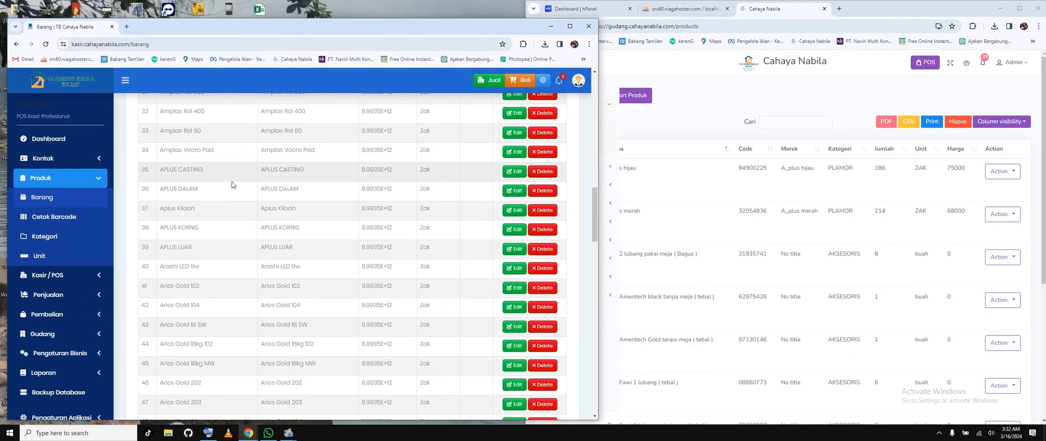
scroll(232, 185, "up", 10)
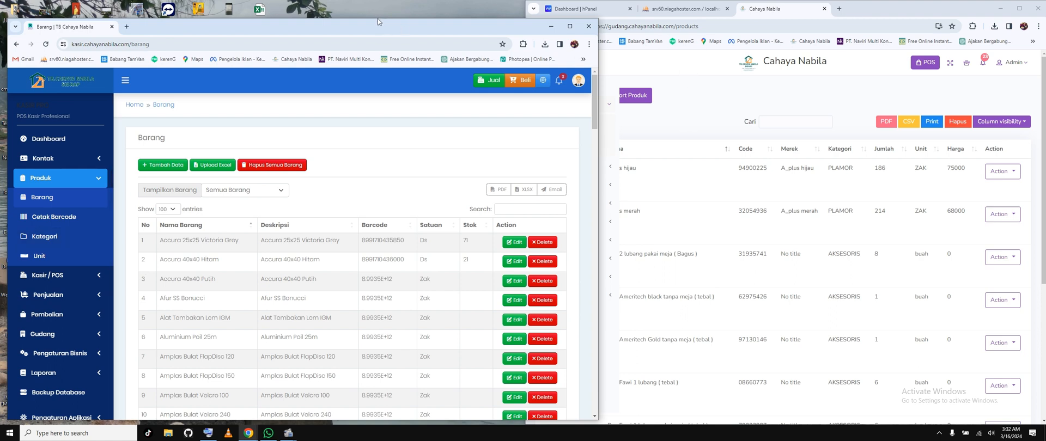
left_click_drag(378, 18, 378, 3)
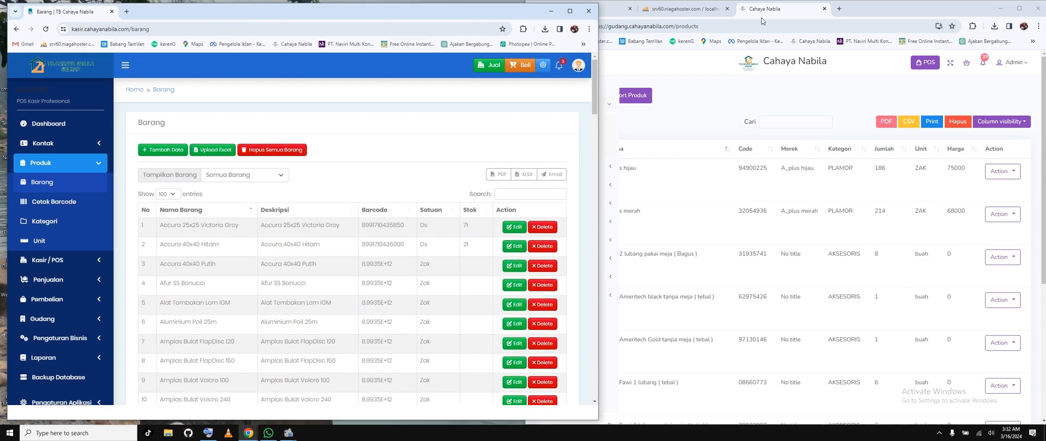
left_click_drag(762, 21, 946, 21)
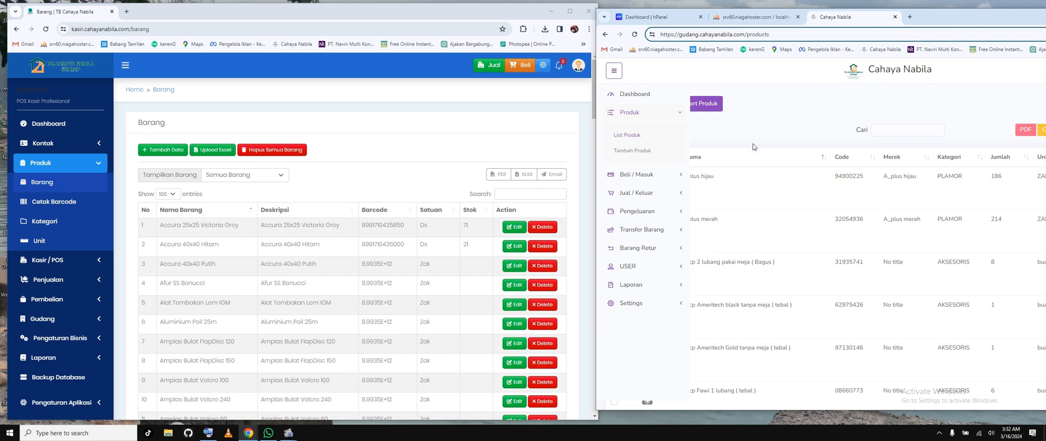
left_click(616, 73)
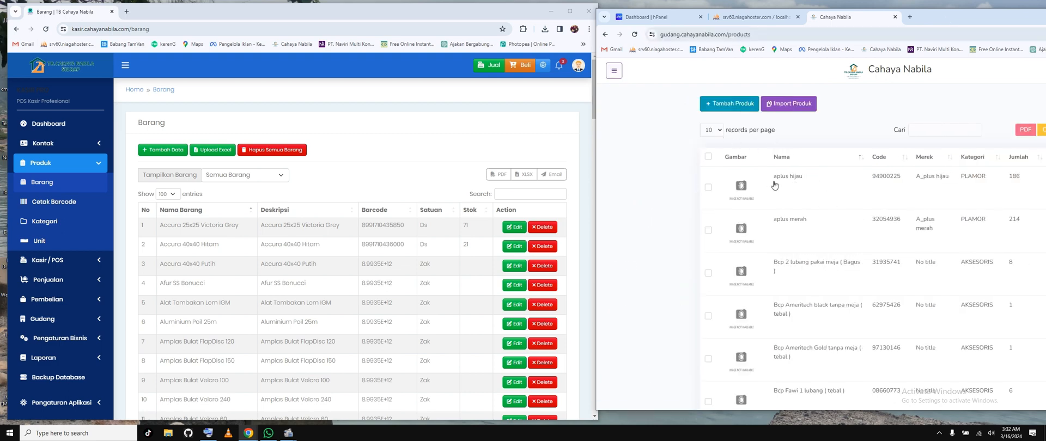
Step: Search the Barang list for "aplus" and compare the matching items with the gudang product list
left_click(533, 194)
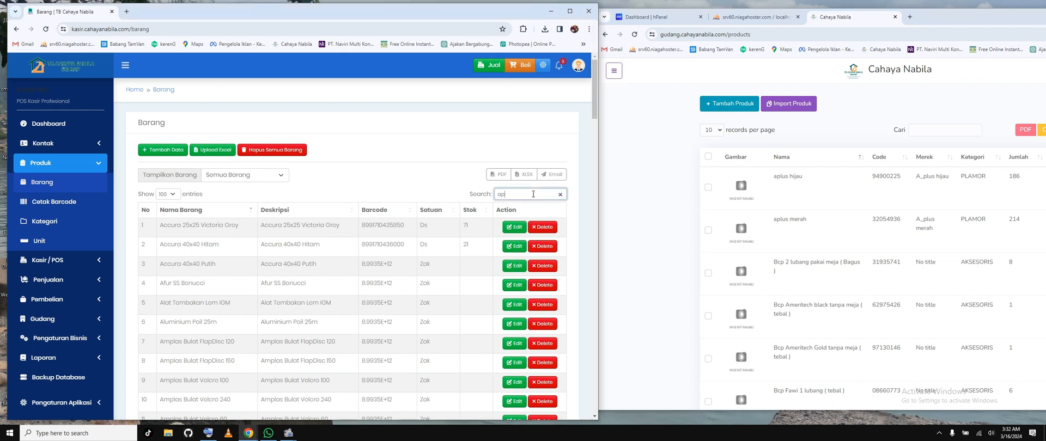
type("aplus")
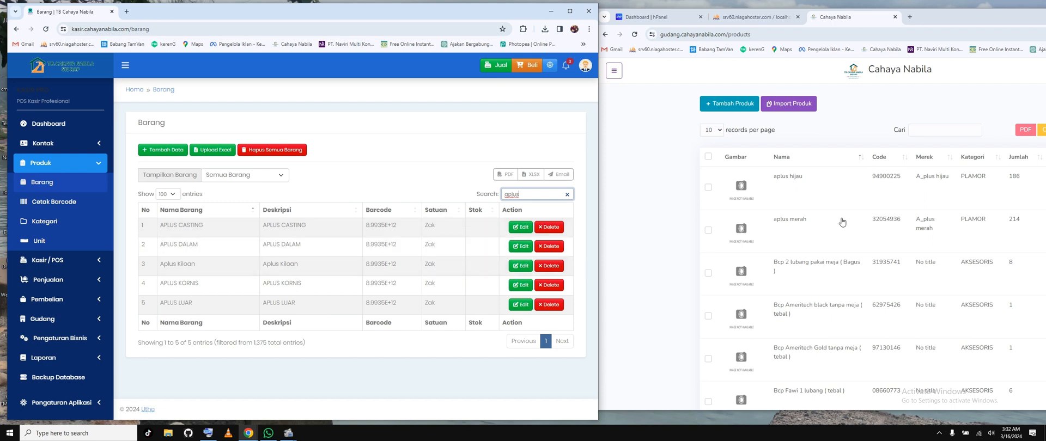
scroll(842, 222, "down", 5)
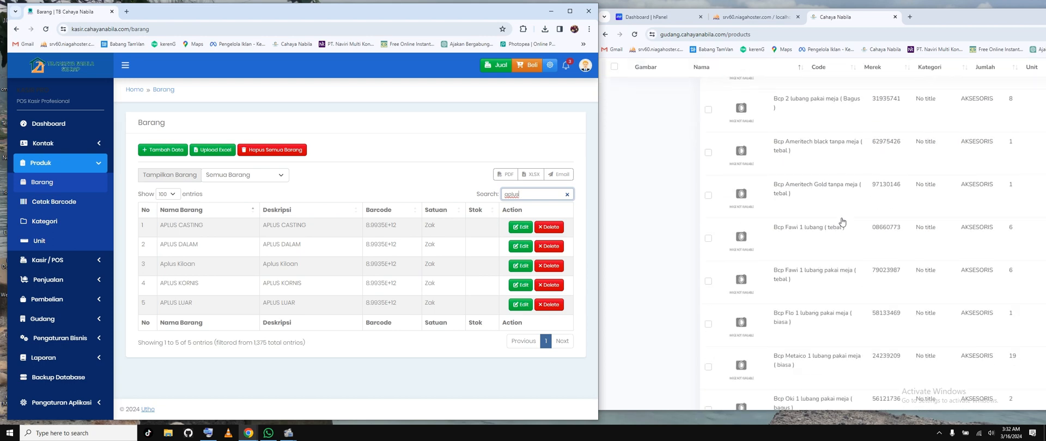
scroll(842, 222, "up", 2)
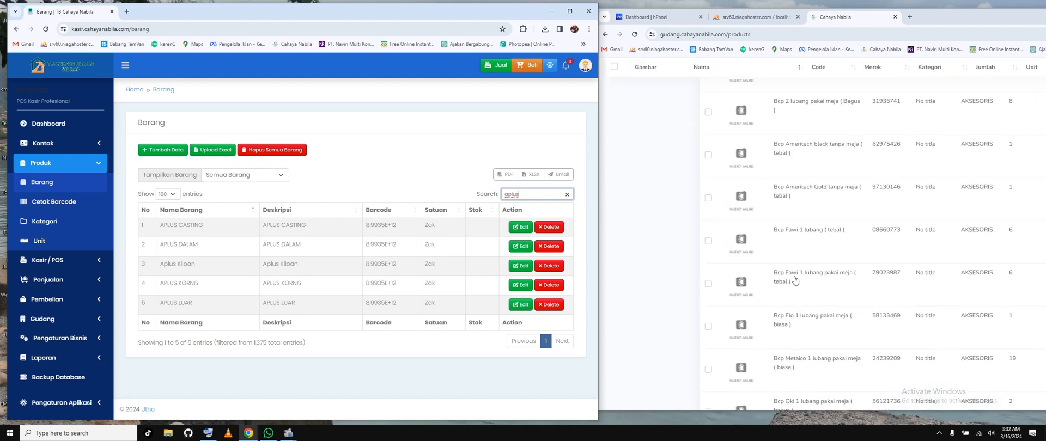
Step: Search the Barang list for "bcp" to compare it with the Bcp products in the gudang list
left_click_drag(519, 194, 487, 193)
type("bc")
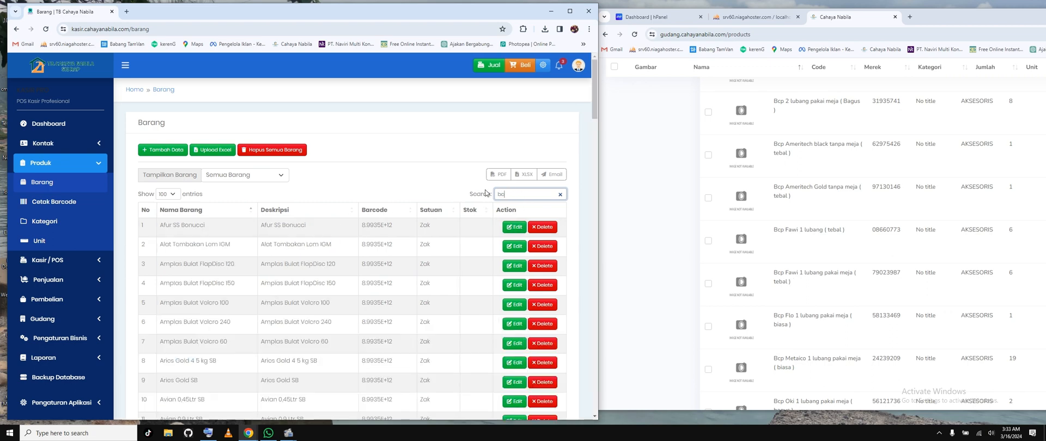
type("p")
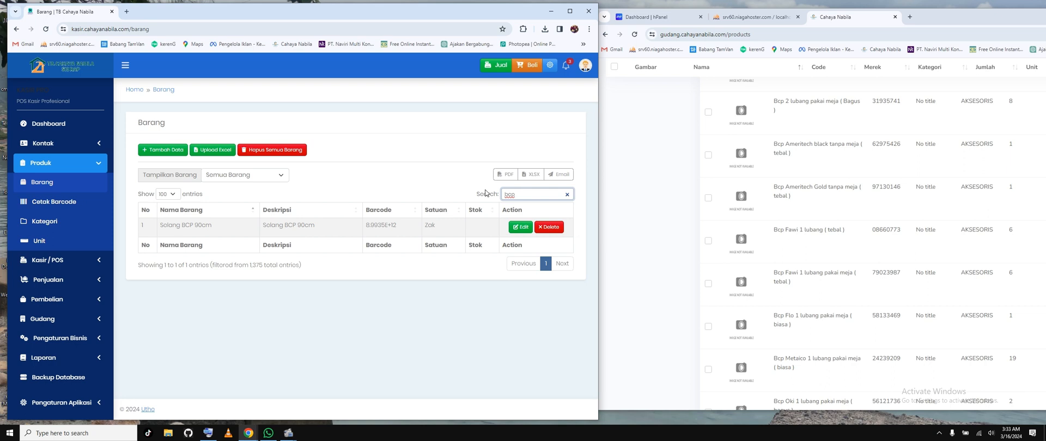
scroll(616, 218, "up", 3)
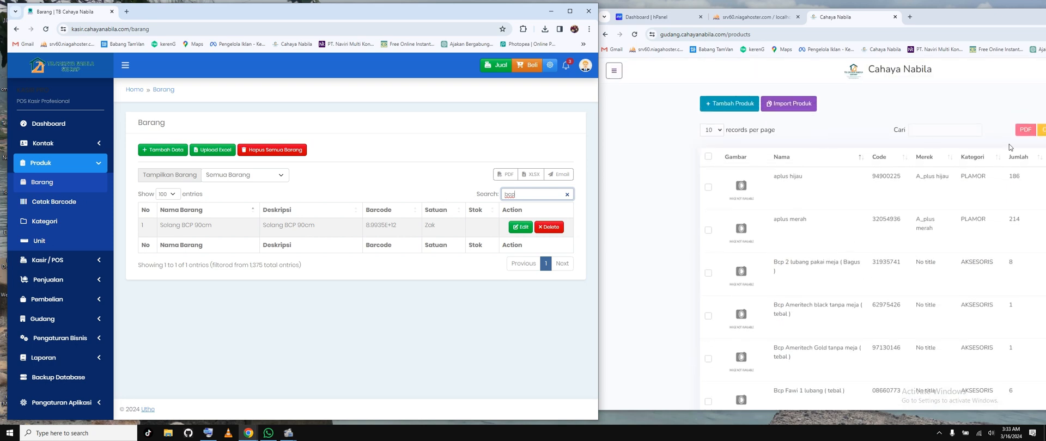
Step: Search the gudang product list for "semen"
left_click(951, 133)
type("sement")
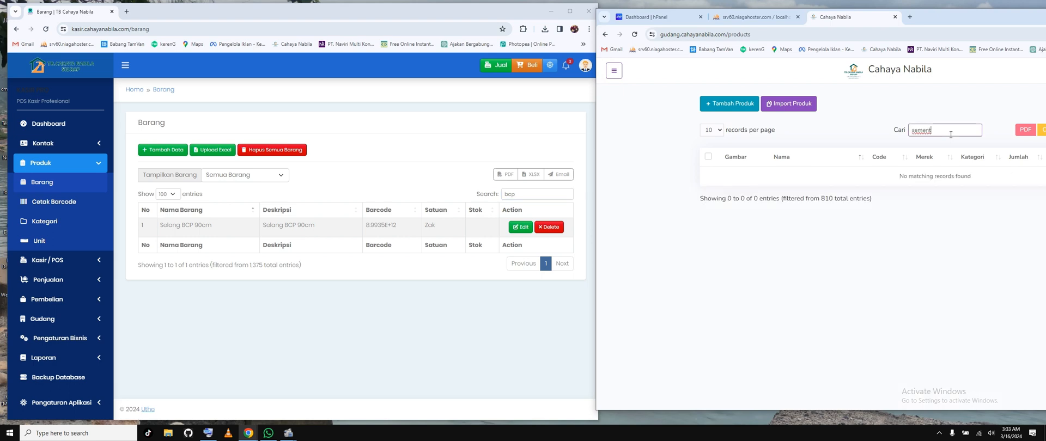
key("BackSpace")
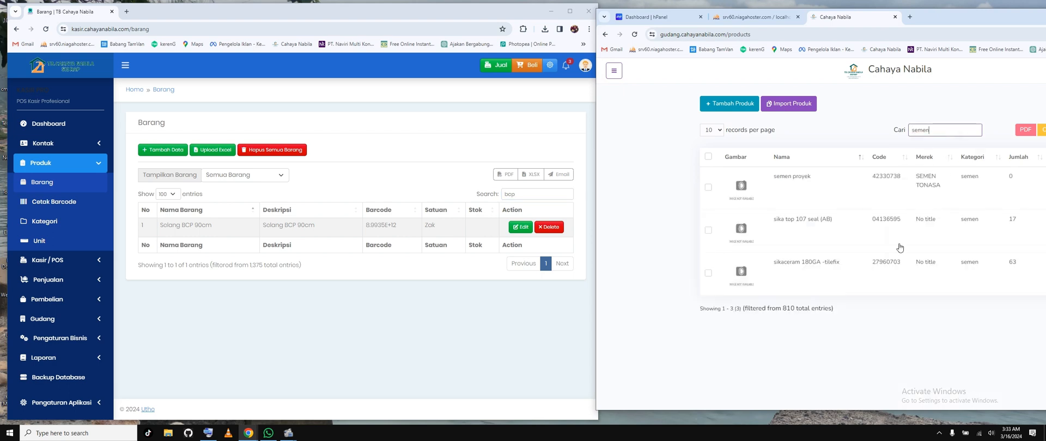
left_click(888, 324)
Step: Search the Barang list for "semen" and compare the cement item names with those in the gudang list
double_click(527, 194)
type("semen")
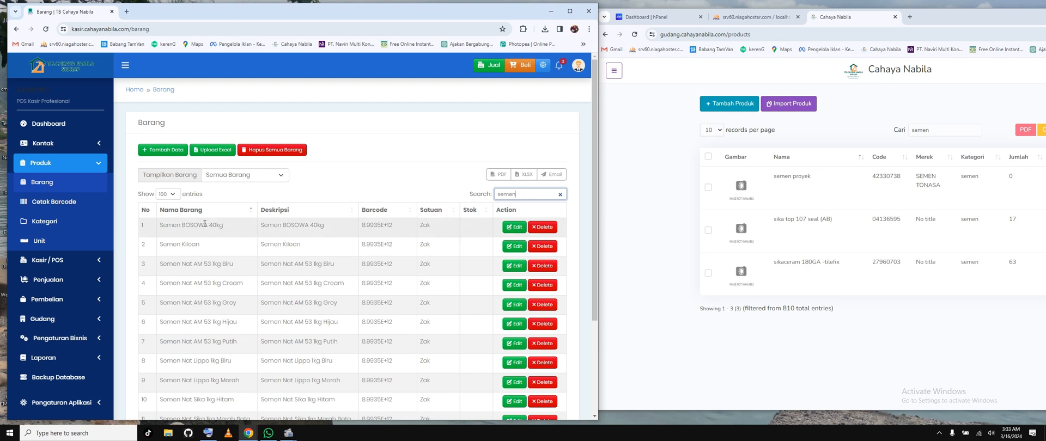
left_click_drag(205, 224, 244, 226)
left_click(184, 227)
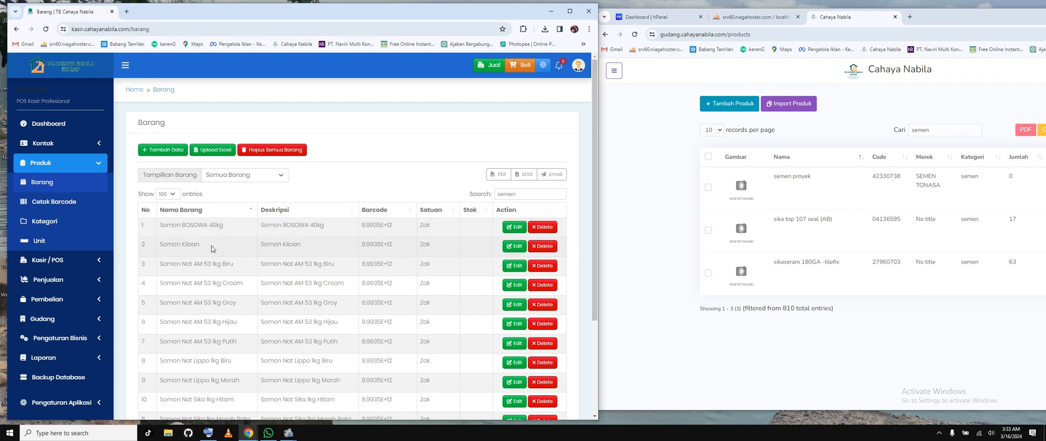
left_click_drag(194, 265, 233, 265)
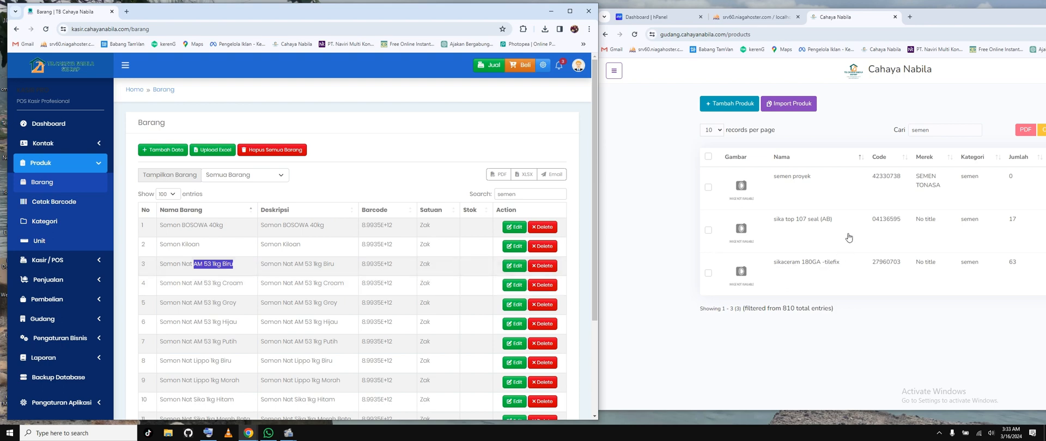
mouse_move(594, 229)
left_mouse_down()
mouse_move(594, 345)
mouse_move(595, 225)
left_mouse_up()
left_click(796, 358)
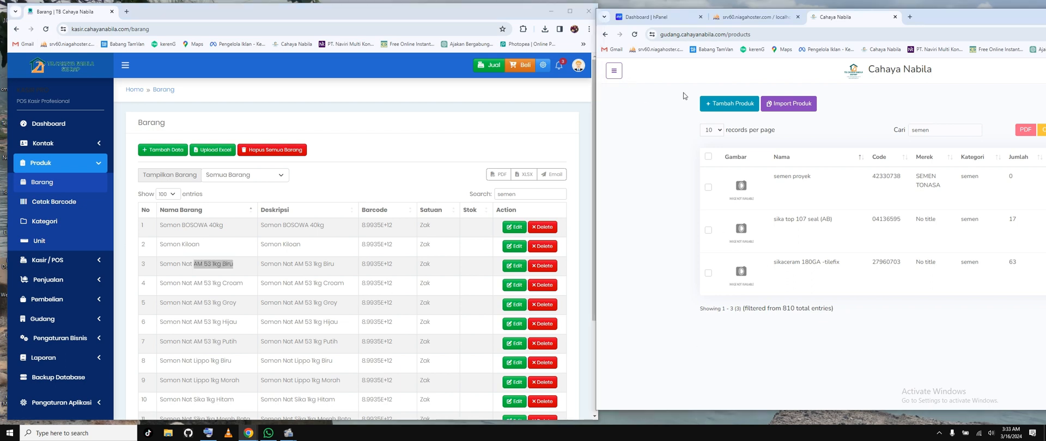
left_click(162, 150)
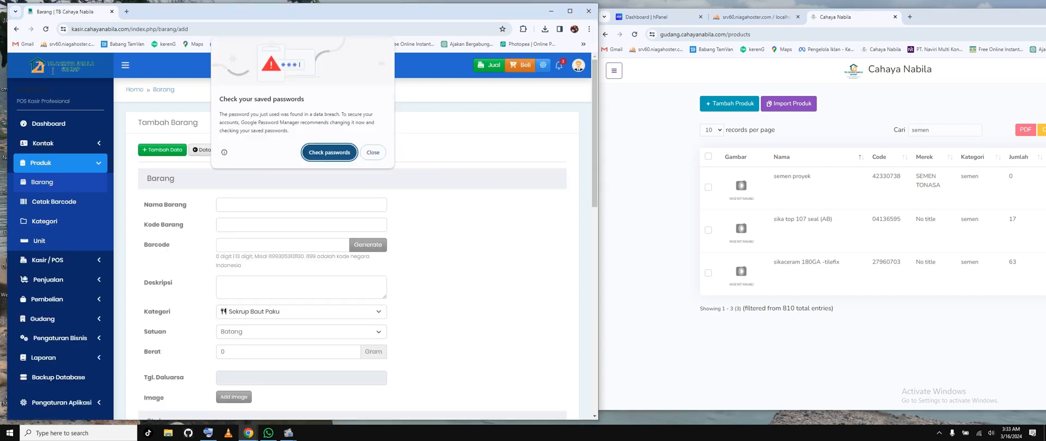
left_click(372, 152)
left_click(212, 149)
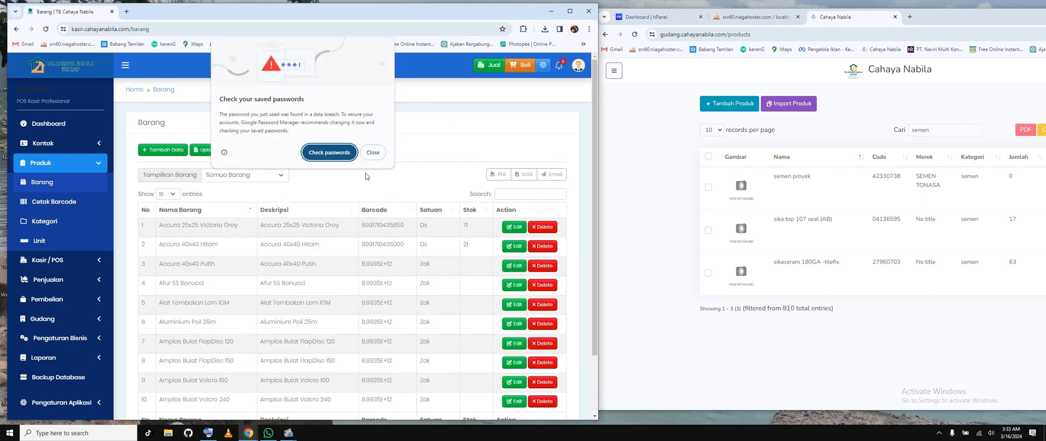
left_click(372, 153)
Step: Search the Barang list for "semen", open Semen BOSOWA 40kg for editing and dismiss the saved-password warning
left_click(512, 192)
type("semen")
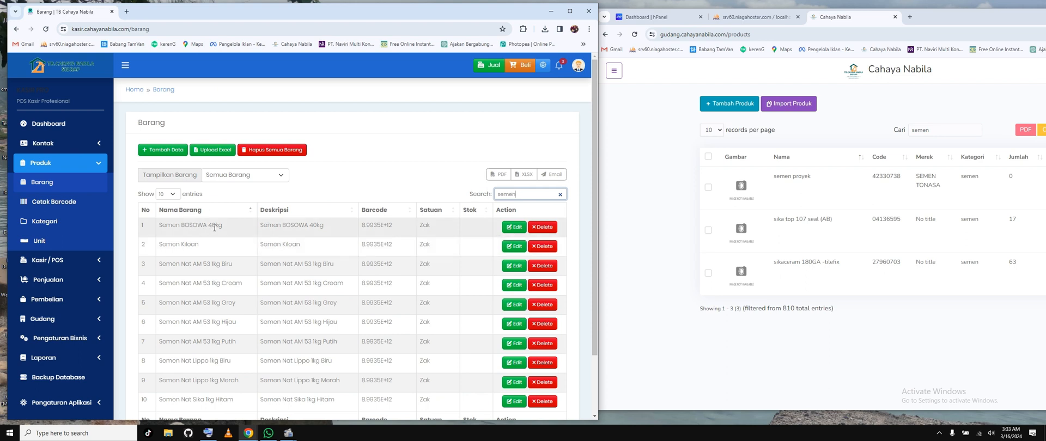
left_click(514, 227)
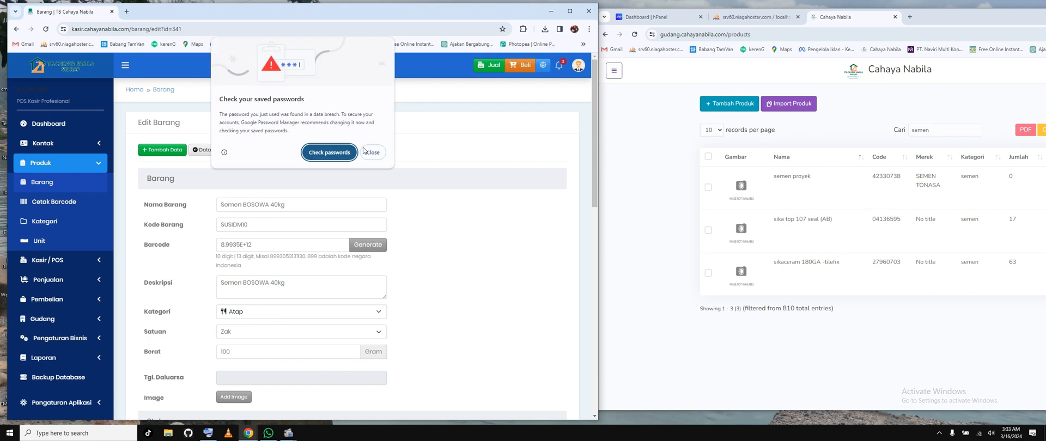
left_click(381, 153)
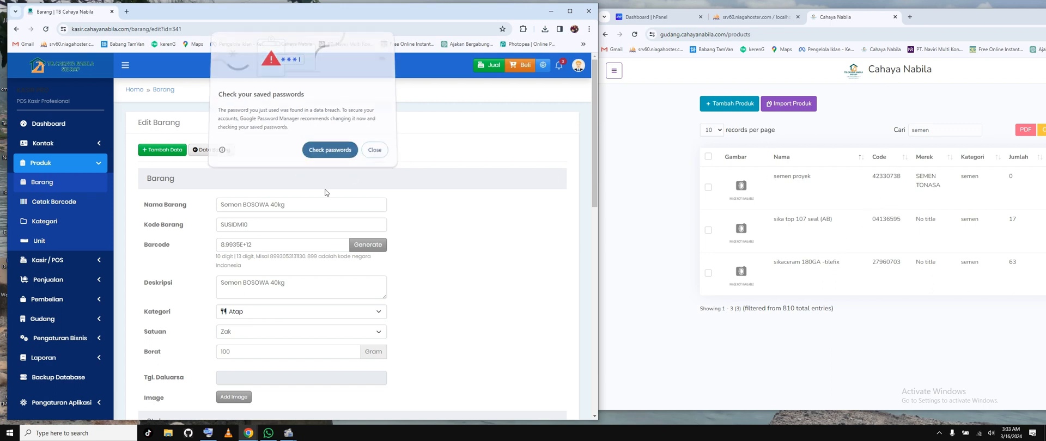
Step: Generate a new barcode for the Semen BOSOWA 40kg item
left_click(368, 247)
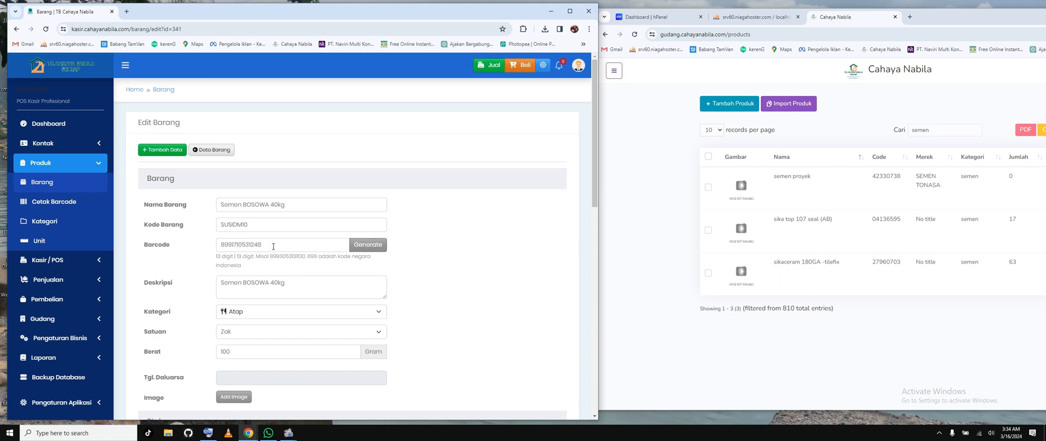
left_click_drag(228, 248, 285, 246)
left_click(375, 248)
scroll(434, 273, "down", 1)
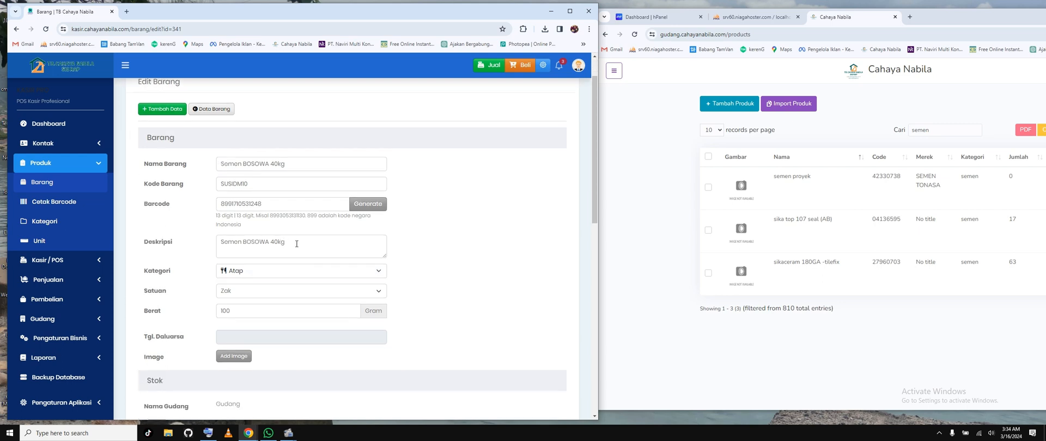
Step: Set the category of Semen BOSOWA 40kg to Semen
left_click_drag(297, 243, 203, 240)
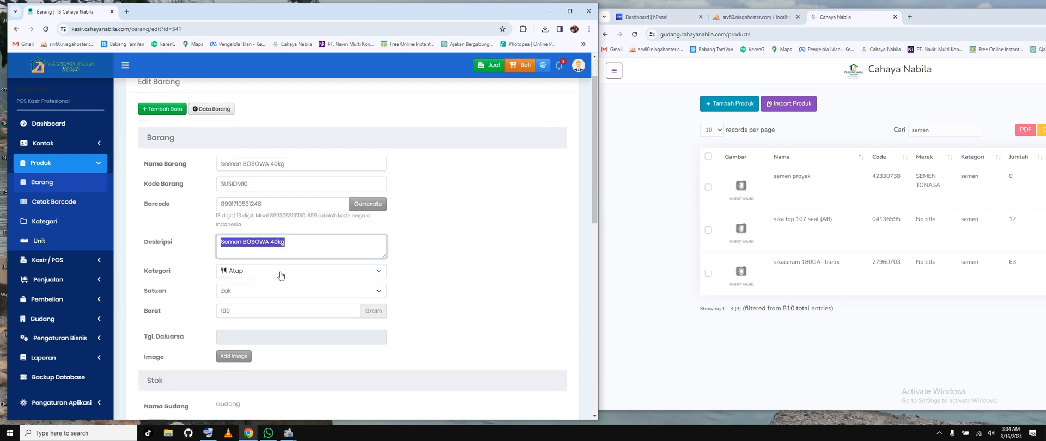
left_click(304, 276)
scroll(319, 333, "down", 1)
scroll(319, 333, "down", 4)
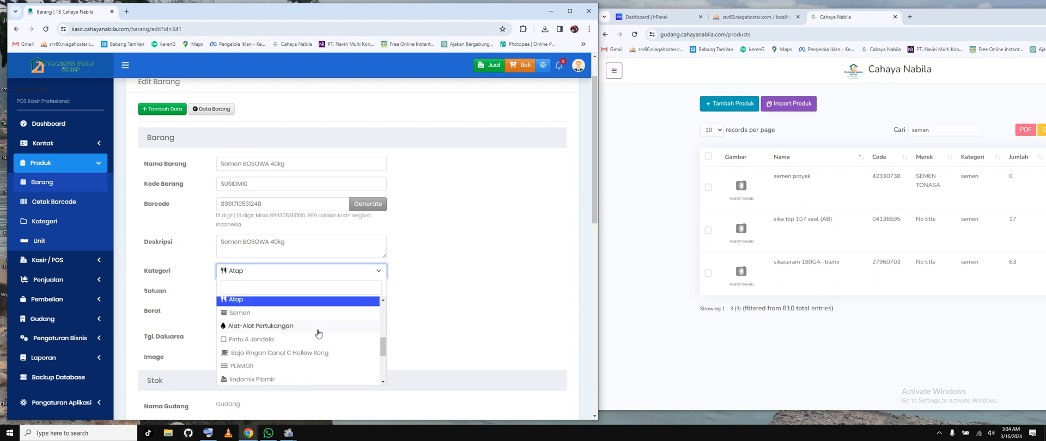
left_click(243, 316)
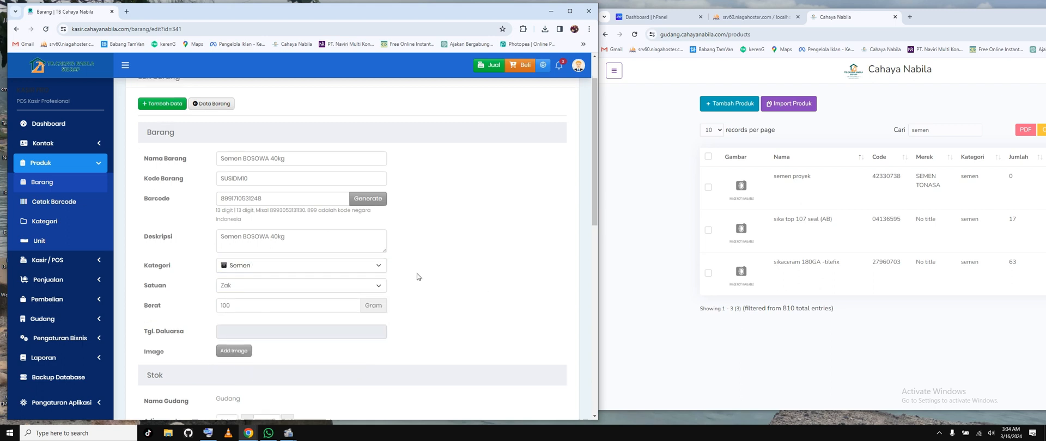
Step: Set the weight of Semen BOSOWA 40kg to 4.000 gram
scroll(417, 273, "down", 2)
scroll(351, 244, "up", 2)
scroll(327, 254, "down", 1)
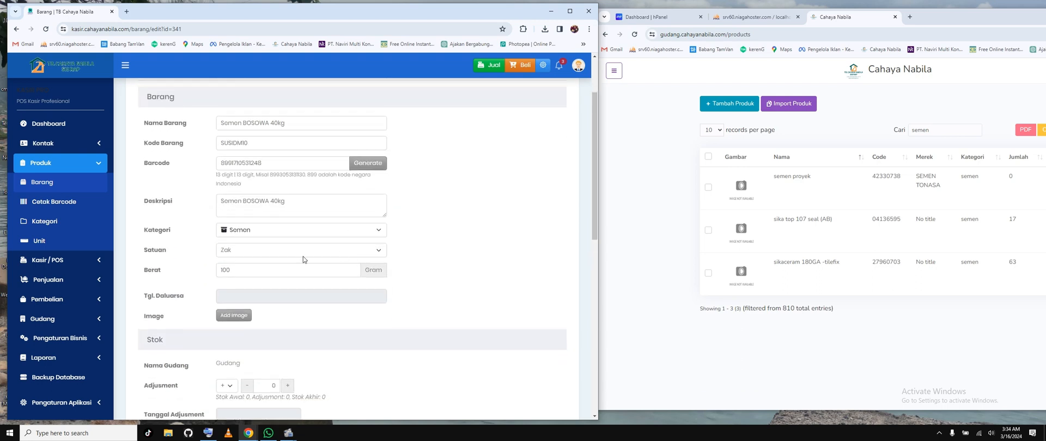
left_click_drag(213, 271, 345, 270)
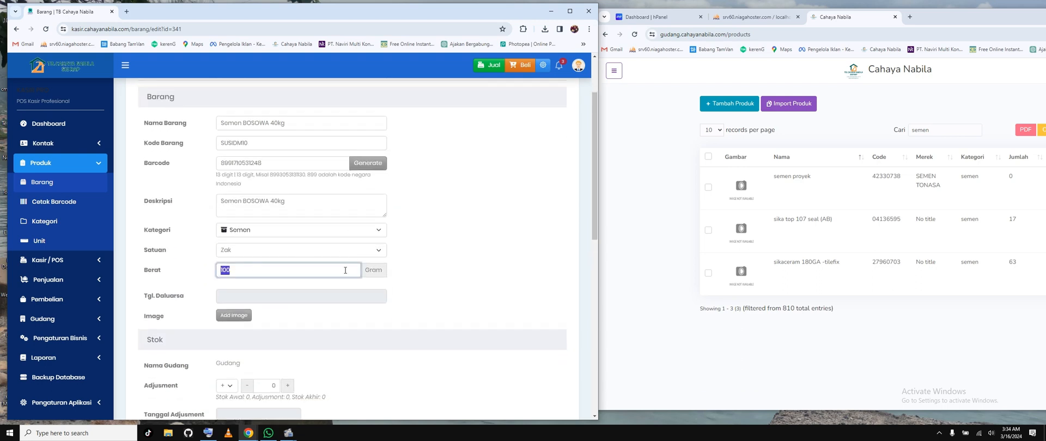
type("4")
left_click(462, 259)
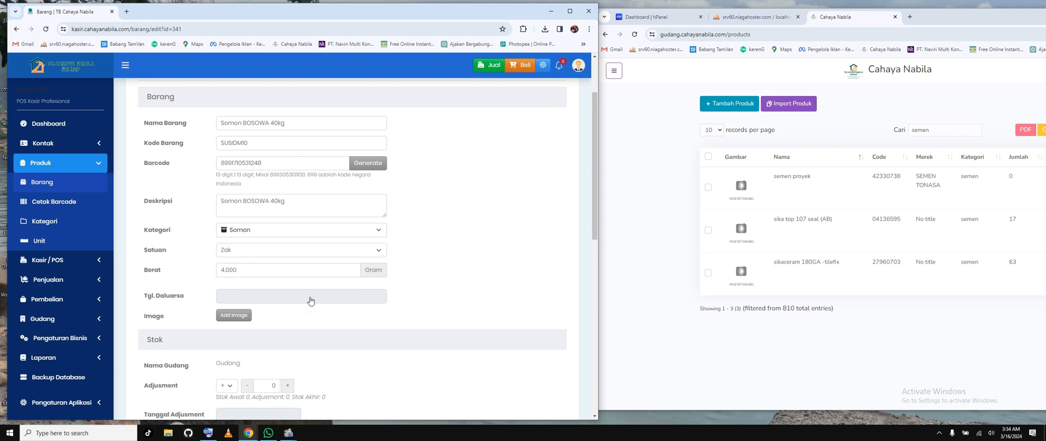
Step: Copy the item description "Semen BOSOWA 40kg" and search Google Images for it in a new browser tab
scroll(412, 279, "down", 1)
scroll(412, 279, "up", 1)
left_click_drag(287, 203, 200, 203)
key("ctrl+c")
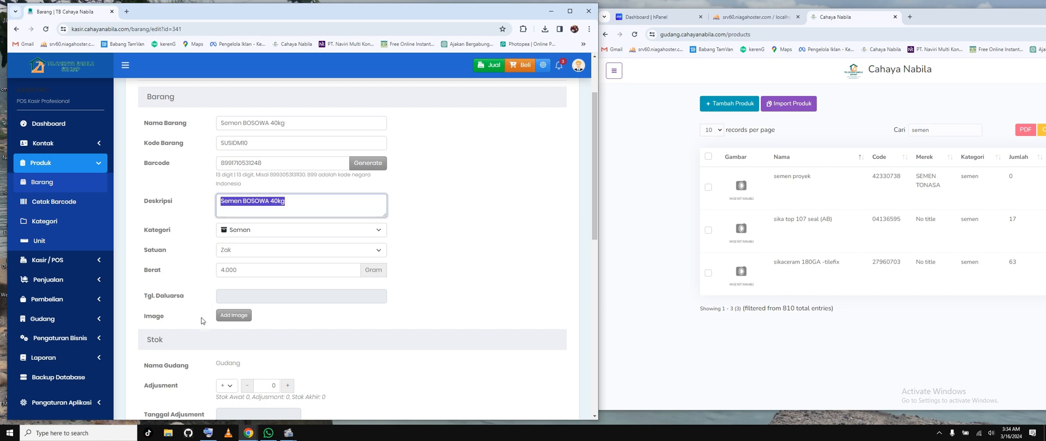
left_click(127, 11)
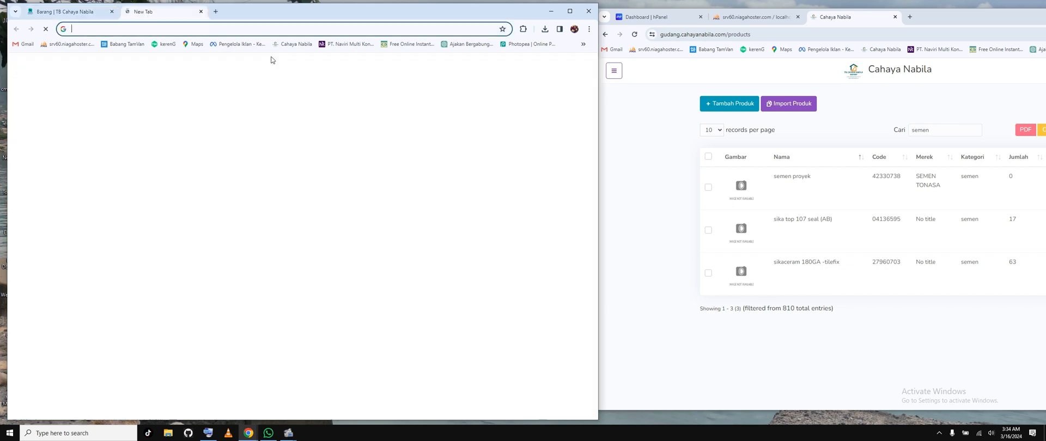
key("ctrl+v")
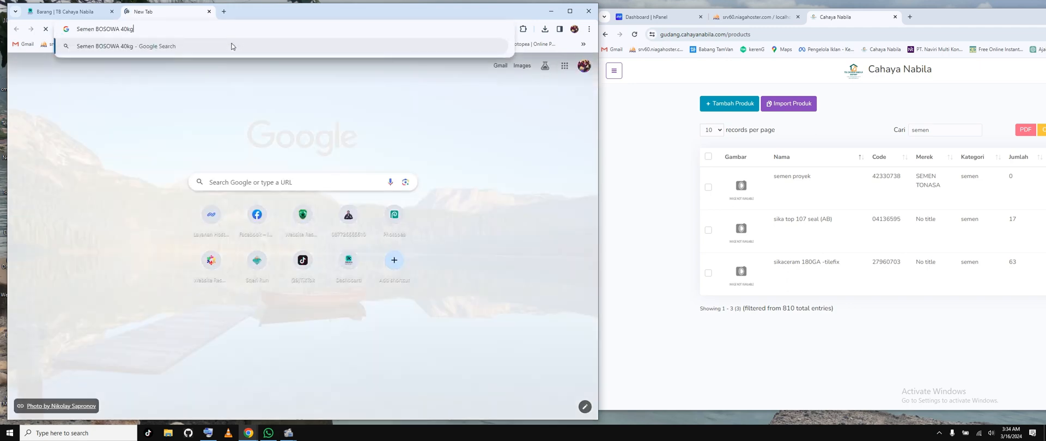
key("Return")
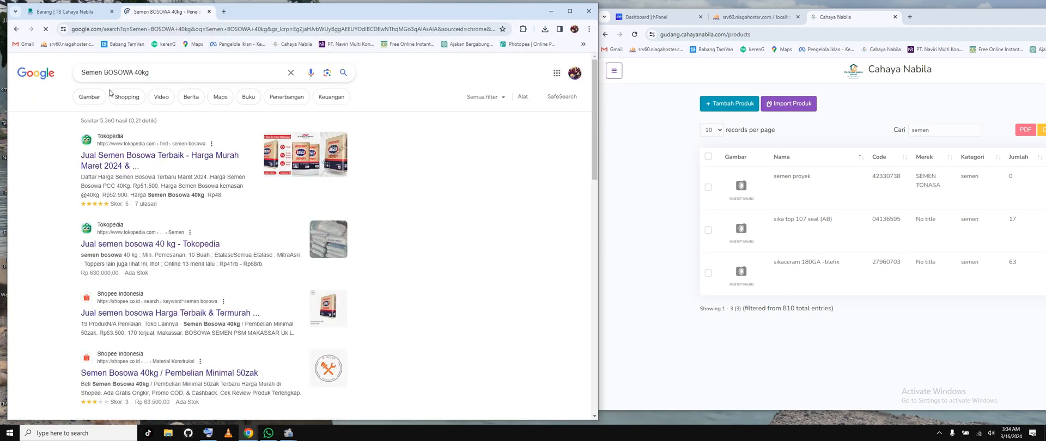
left_click(99, 96)
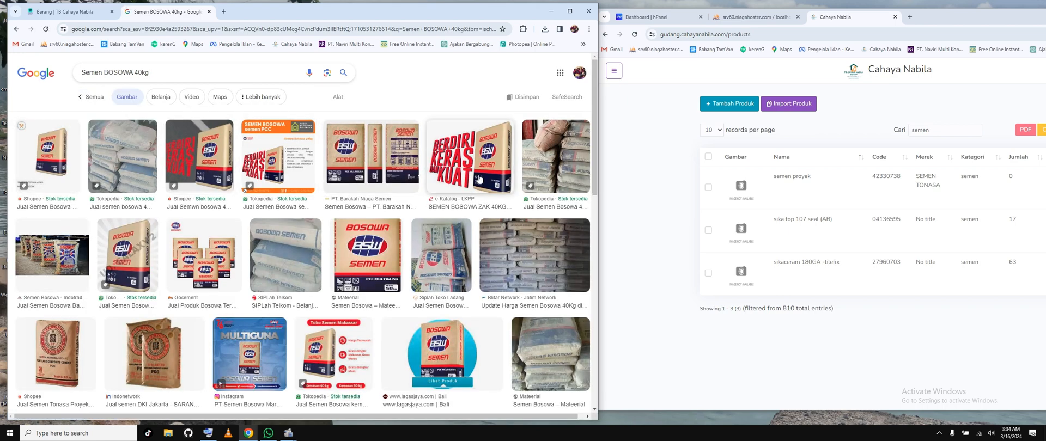
Step: Save the e-Katalog LKPP cement bag image as SEMEN_BOSOWA.png in Downloads and return to the item's edit form
left_click(480, 179)
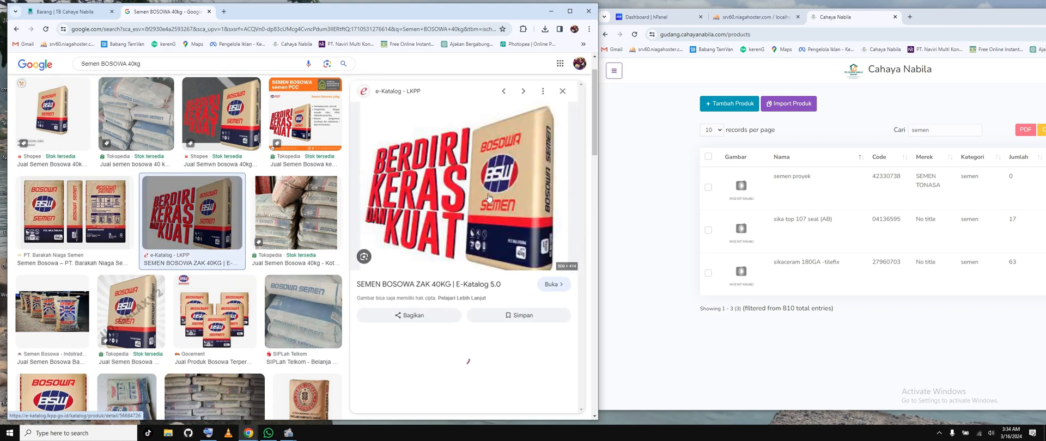
right_click(489, 195)
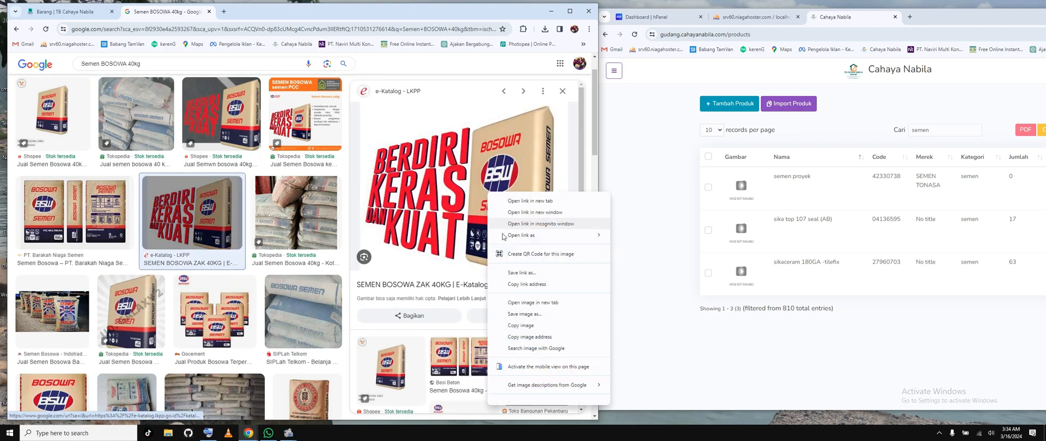
left_click(513, 314)
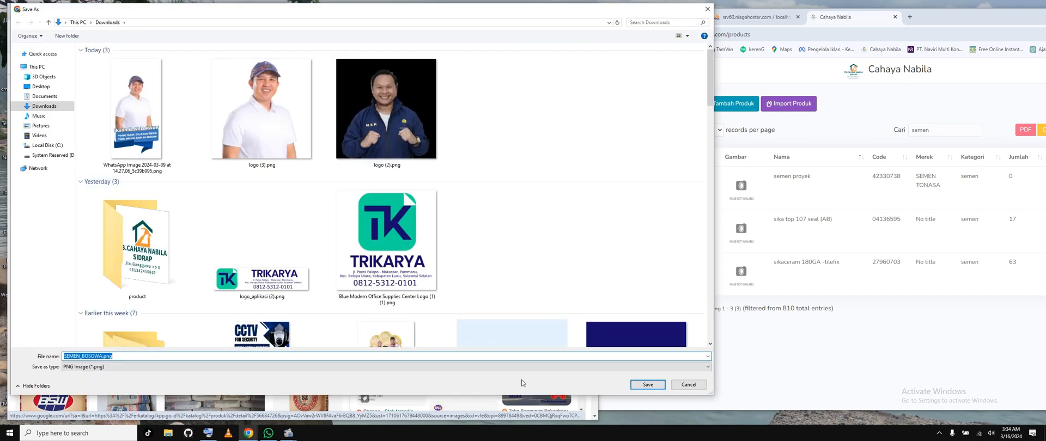
left_click(635, 388)
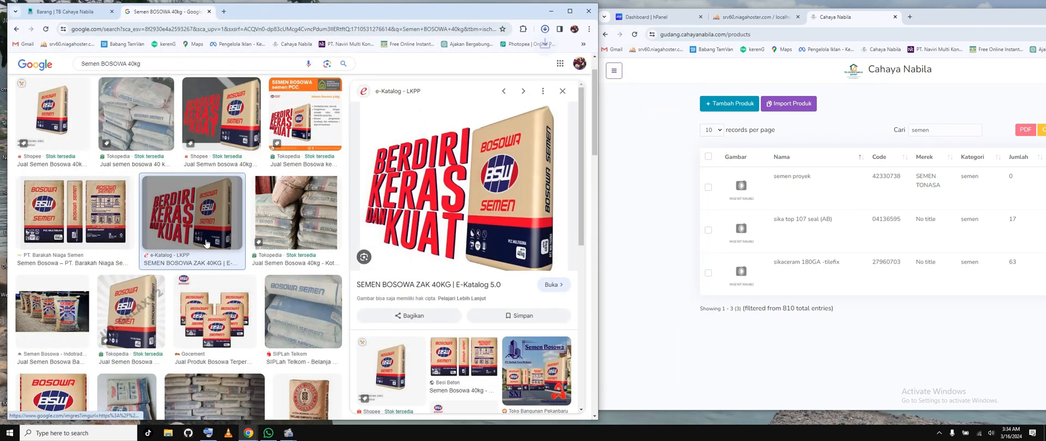
left_click(64, 11)
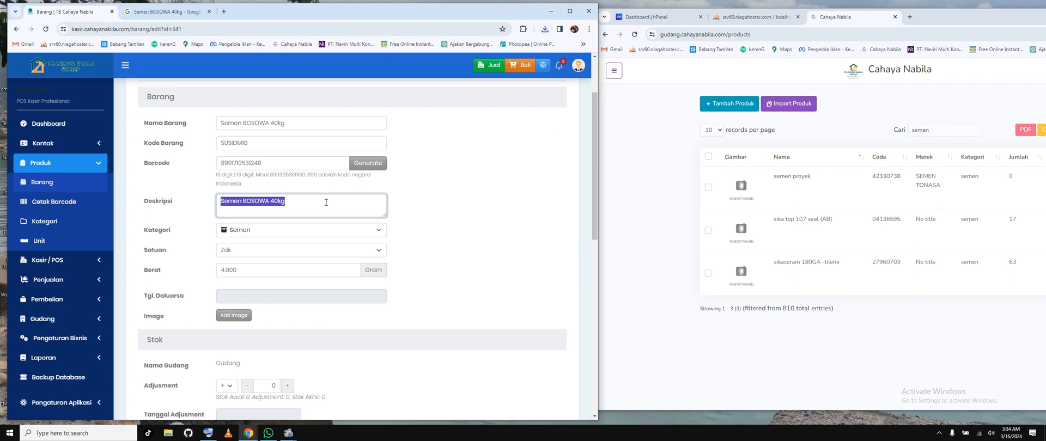
Step: Try to upload SEMEN_BOSOWA.png from Downloads to the item's image gallery
left_click(234, 316)
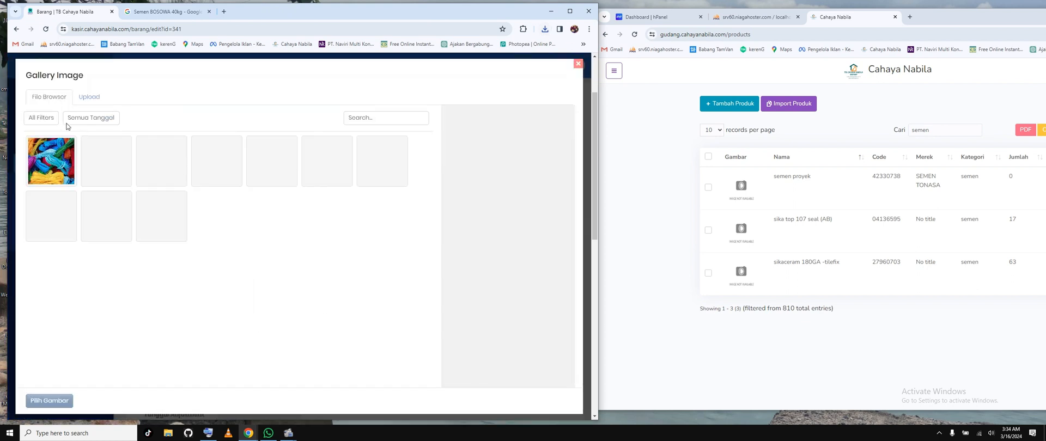
left_click(90, 98)
left_click(299, 243)
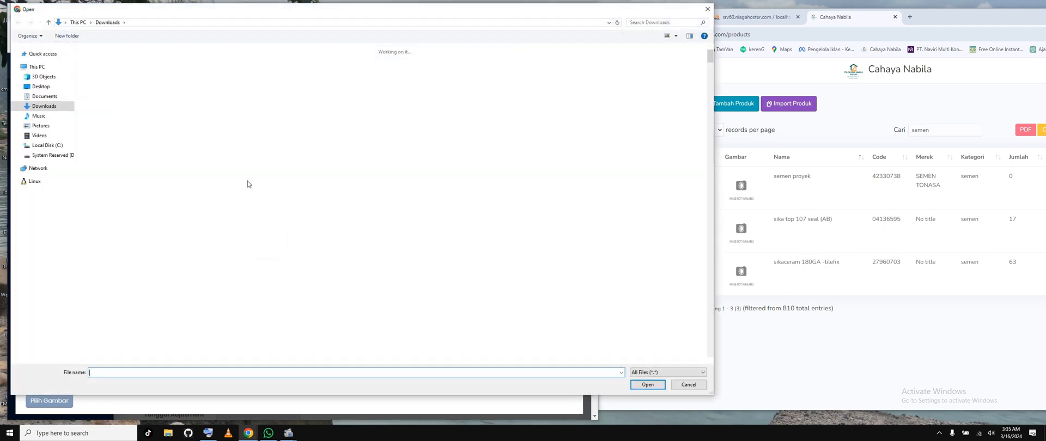
left_click(258, 128)
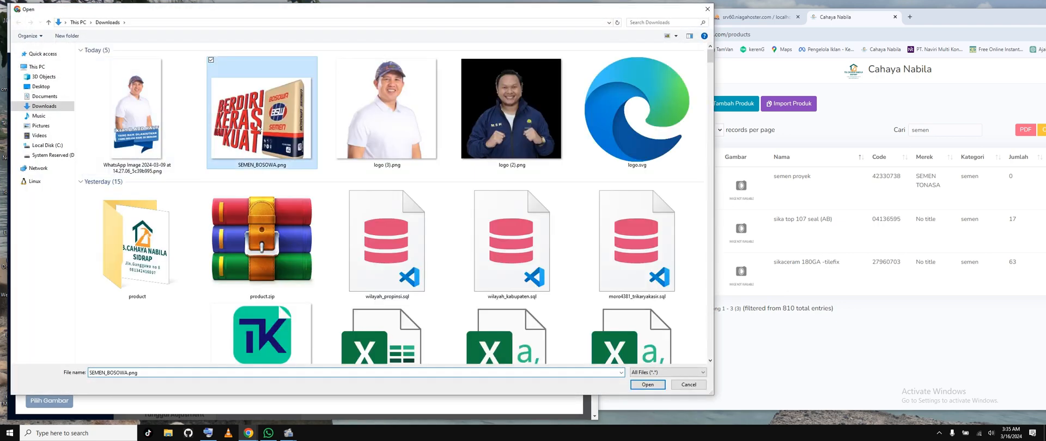
left_click(650, 386)
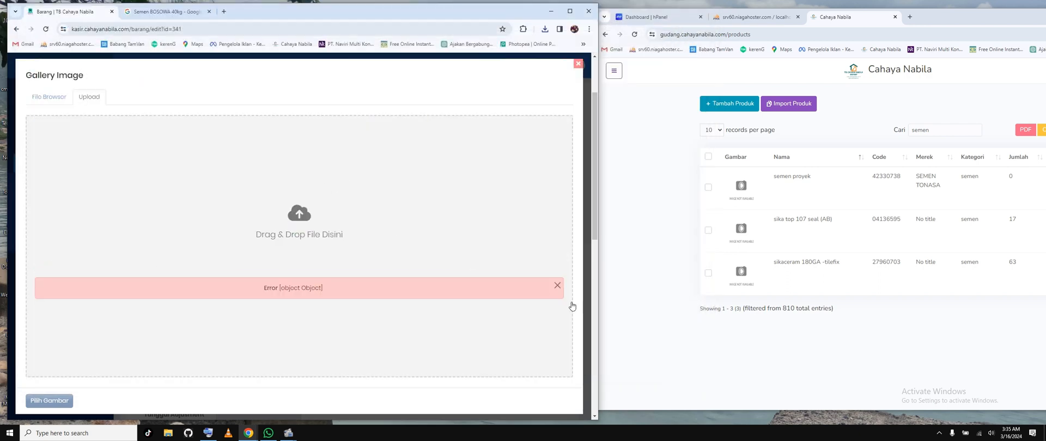
left_click(556, 286)
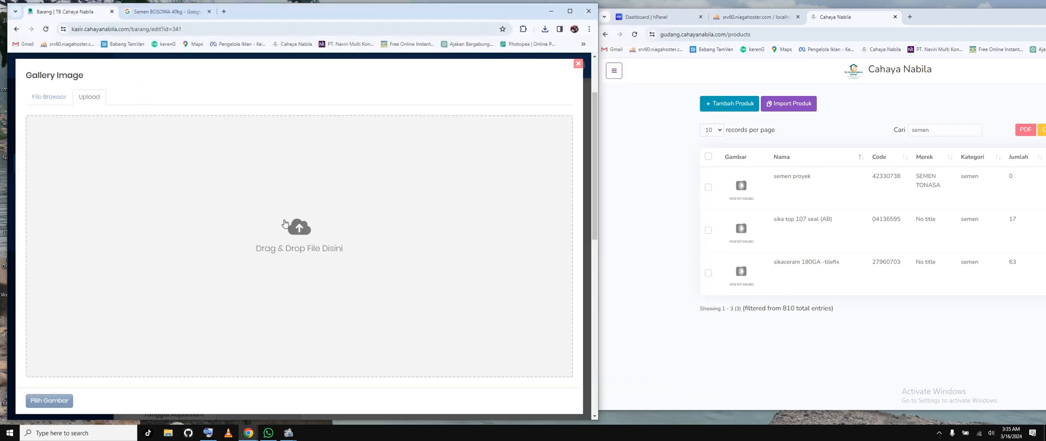
left_click(270, 189)
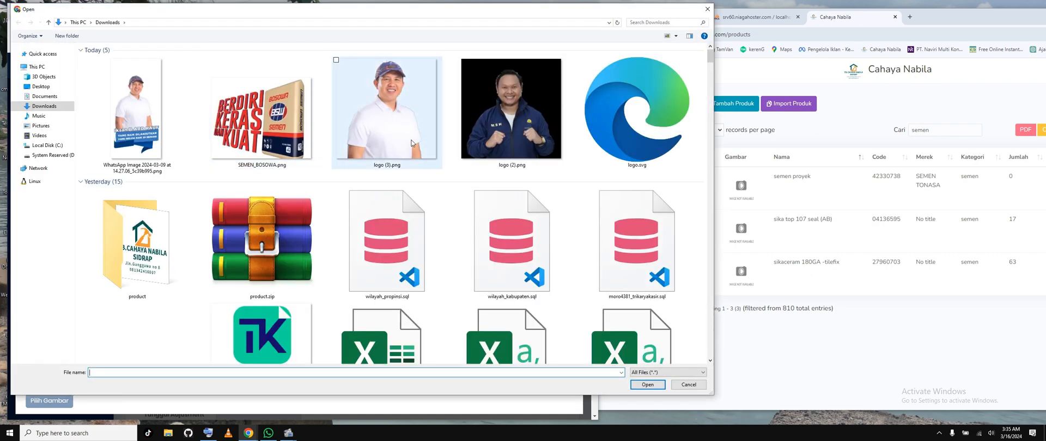
left_click(412, 143)
left_click(689, 385)
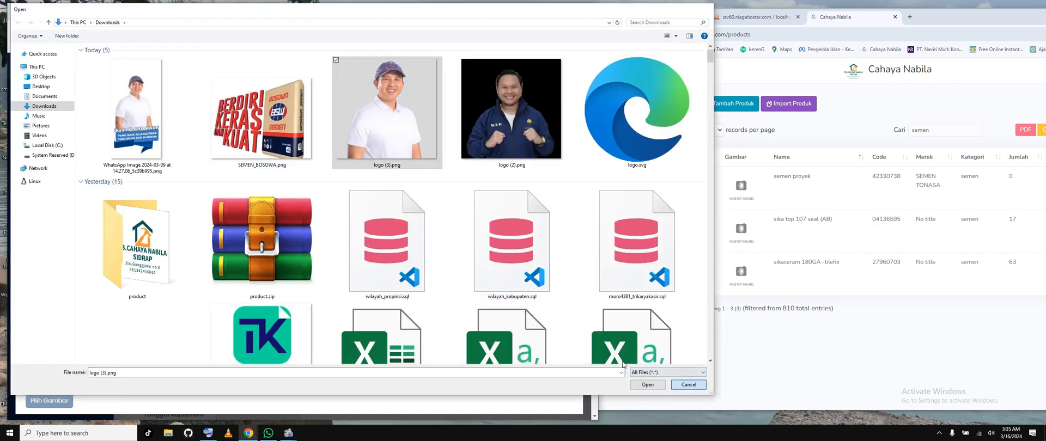
Step: Assign the existing image of orange cement bags in the gallery to the item
left_click(49, 98)
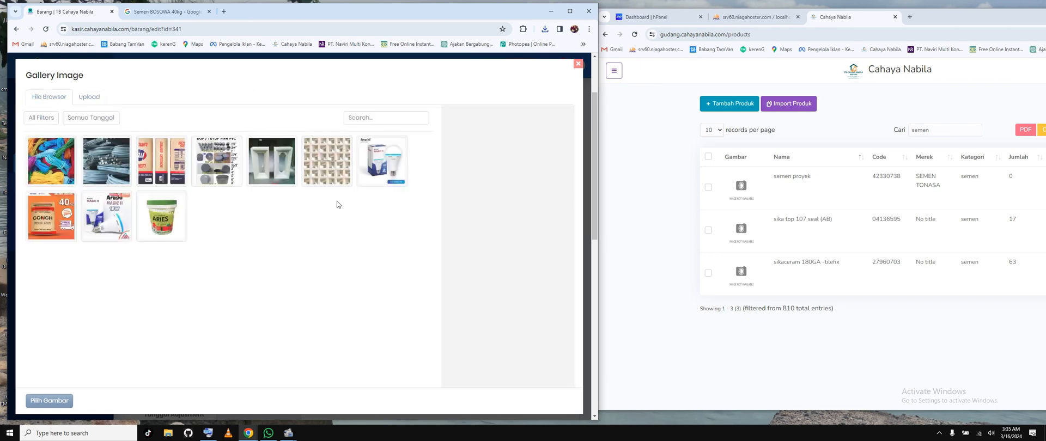
left_click(163, 166)
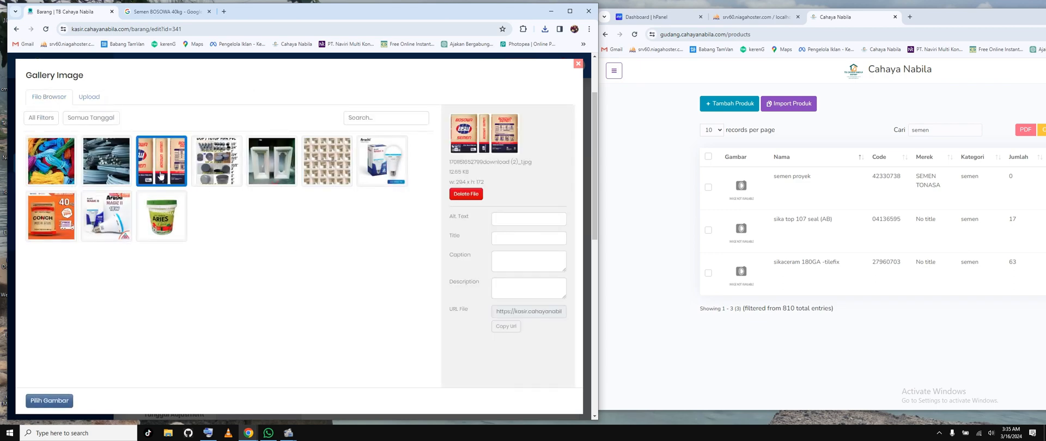
left_click(61, 397)
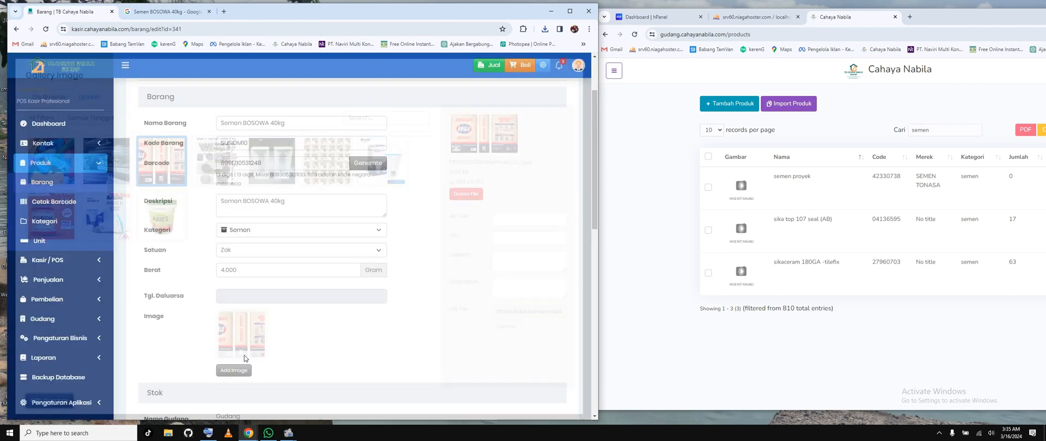
Step: Add a stock adjustment of +20 for the Gudang warehouse, dated 16-03-2024
scroll(428, 262, "down", 5)
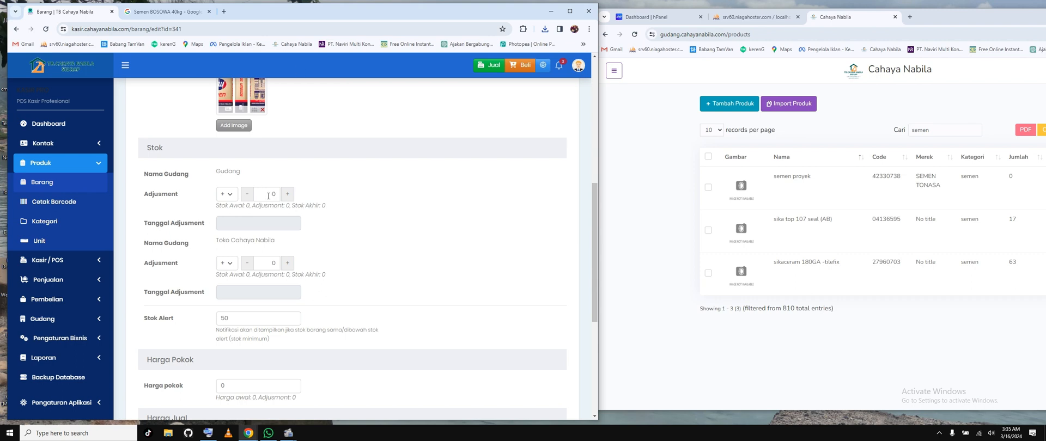
left_click(269, 195)
type("20")
left_click(256, 228)
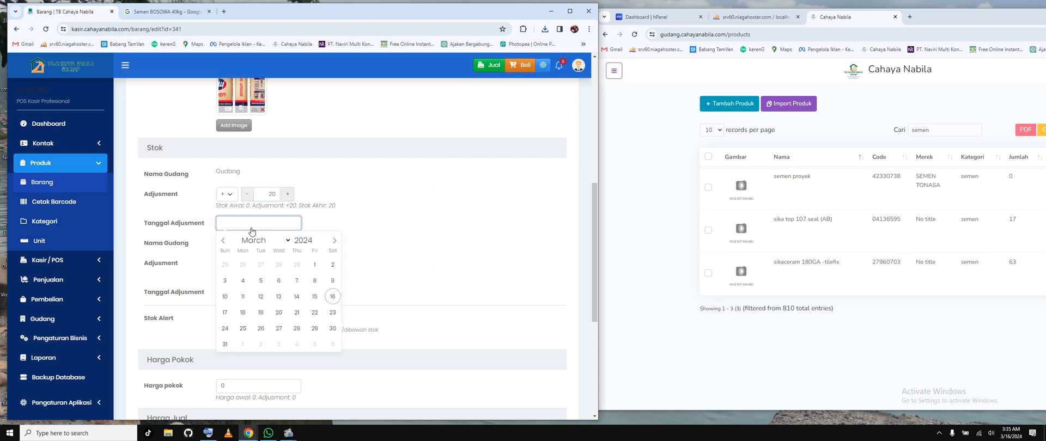
left_click(333, 297)
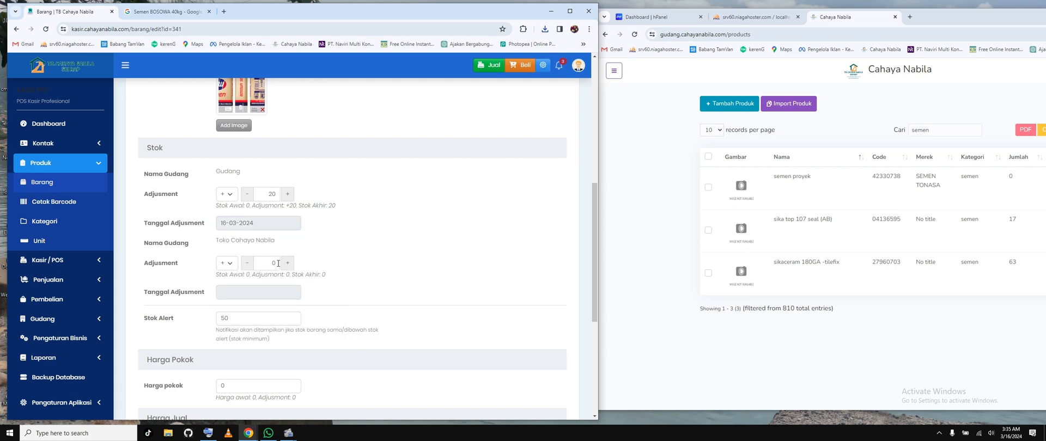
Step: Add a stock adjustment of +80 for Toko Cahaya Nabila, dated 16-03-2024
left_click(278, 265)
type("80")
left_click(256, 293)
left_click(333, 229)
Step: Review the item's Stok Alert setting and the minimum-stock entries in the notifications
scroll(446, 241, "down", 2)
scroll(446, 240, "down", 1)
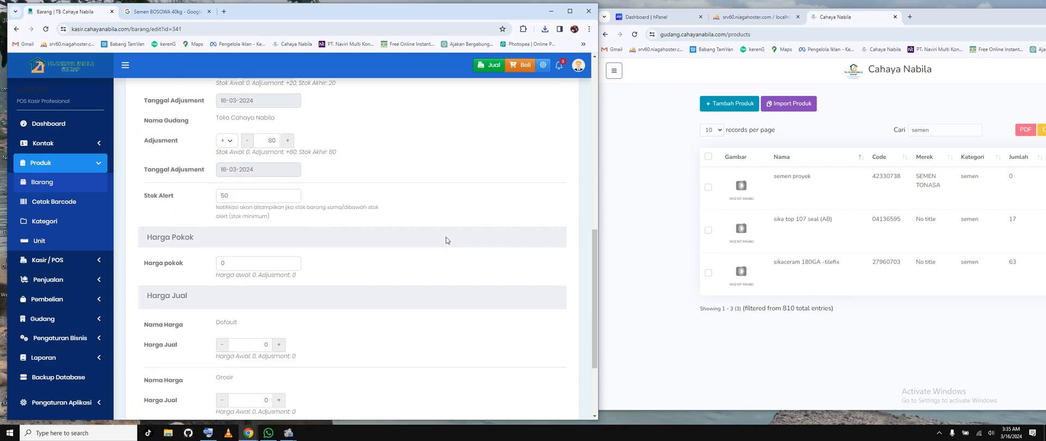
scroll(244, 236, "up", 2)
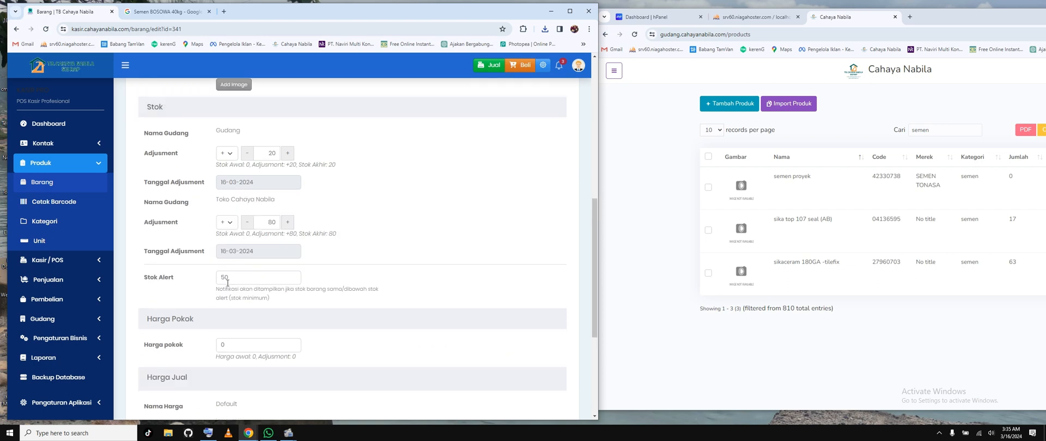
double_click(228, 279)
left_click(401, 226)
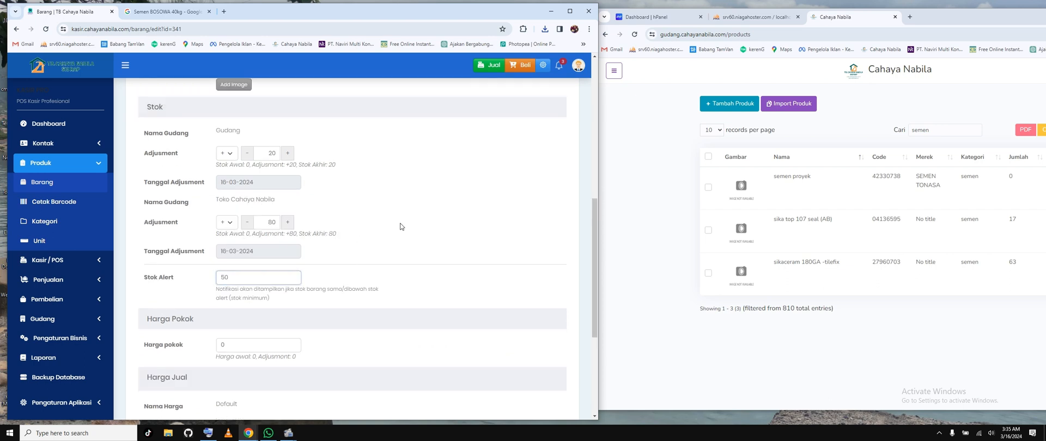
double_click(221, 278)
left_click(252, 276)
left_click(559, 65)
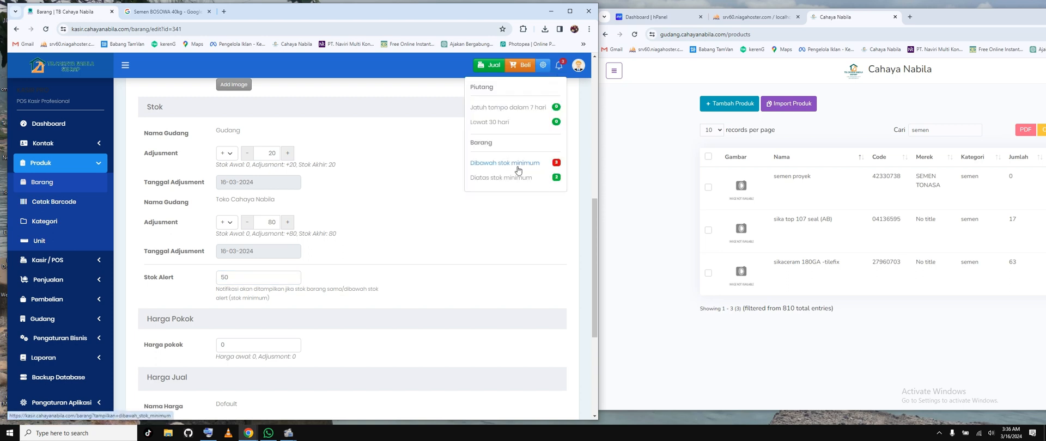
left_click(450, 238)
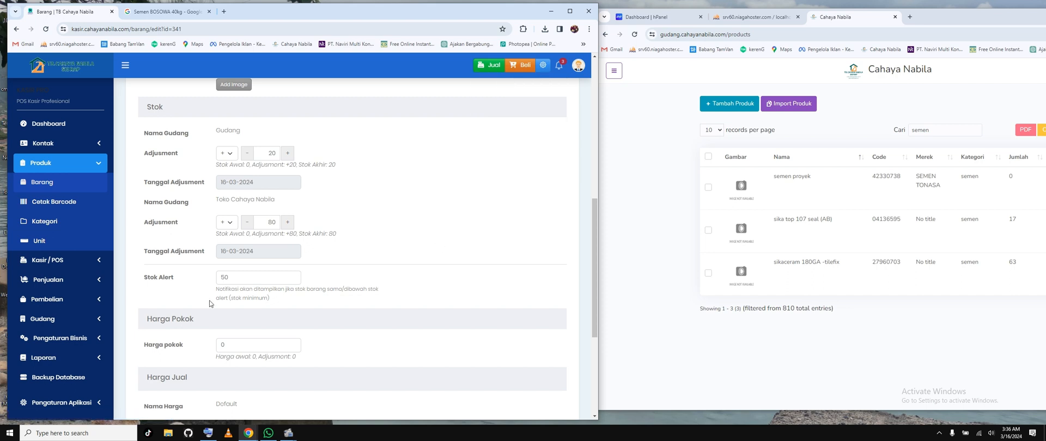
double_click(229, 277)
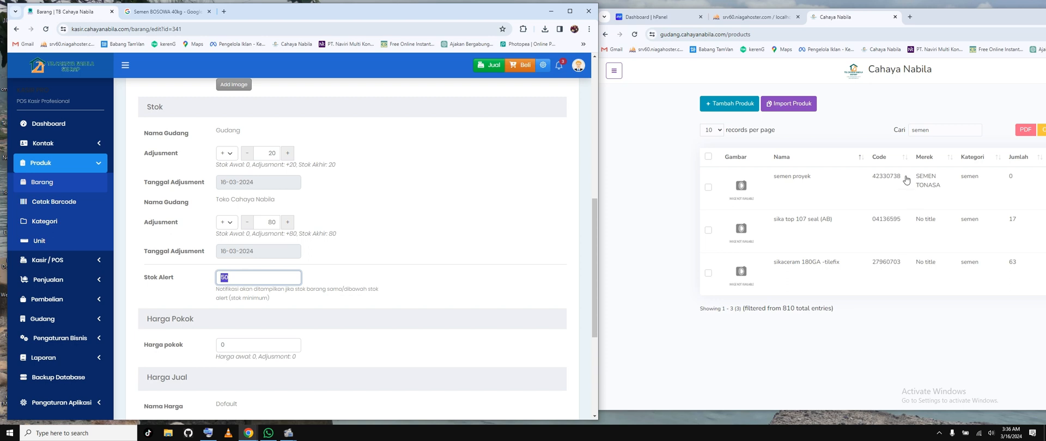
left_click(380, 243)
scroll(303, 208, "down", 1)
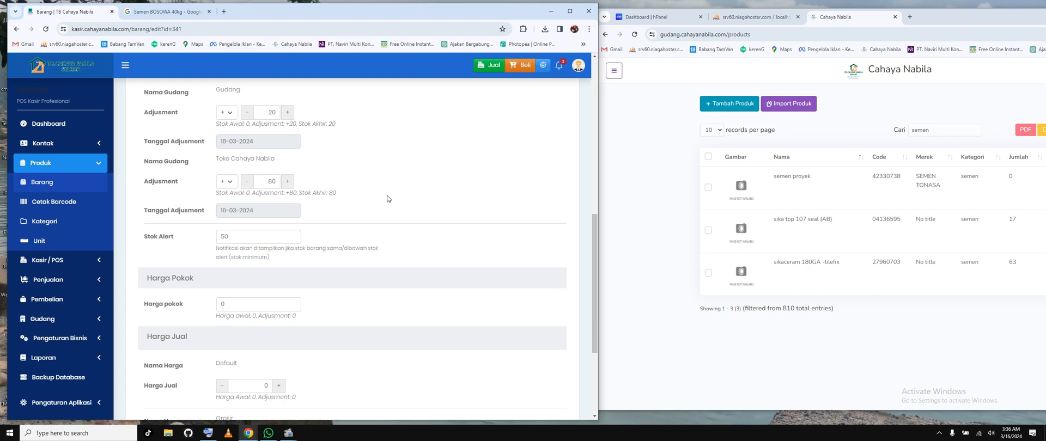
Step: Check Google Shopping prices for Semen BOSOWA 40kg and return to the item's edit form
left_click(177, 13)
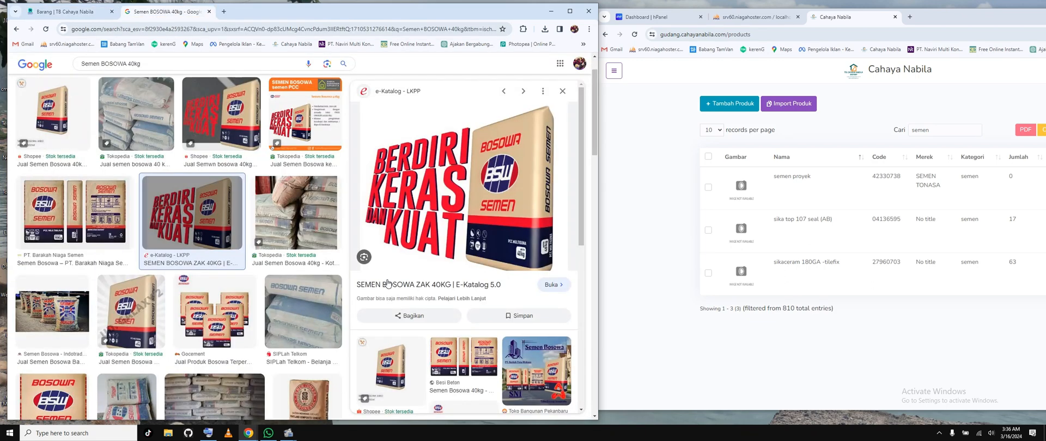
scroll(147, 120, "up", 1)
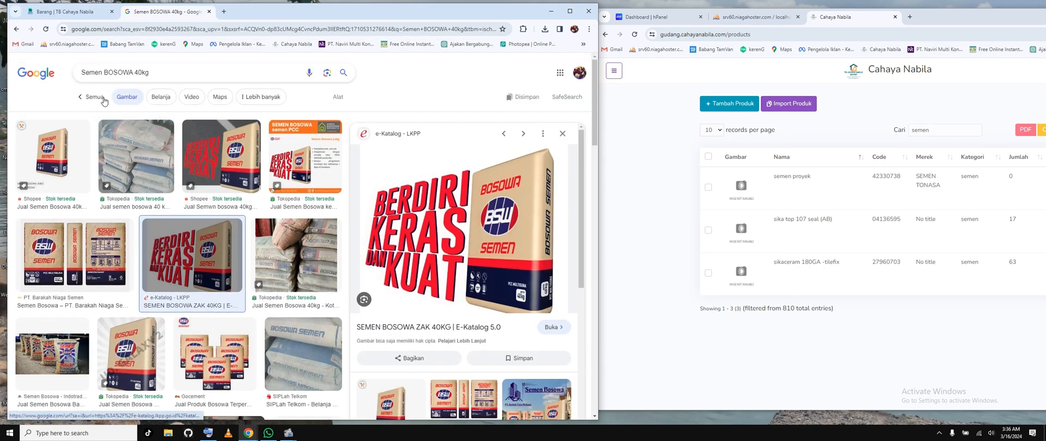
left_click(161, 98)
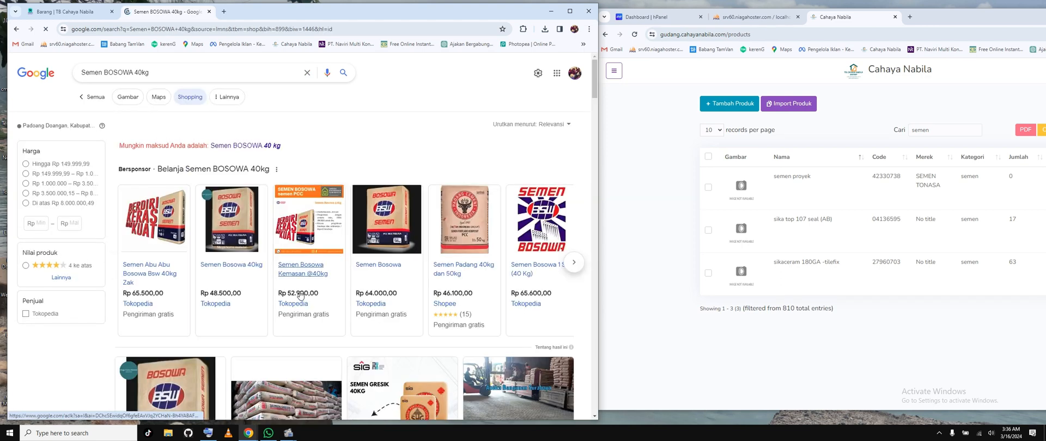
key("ctrl+shift+Tab")
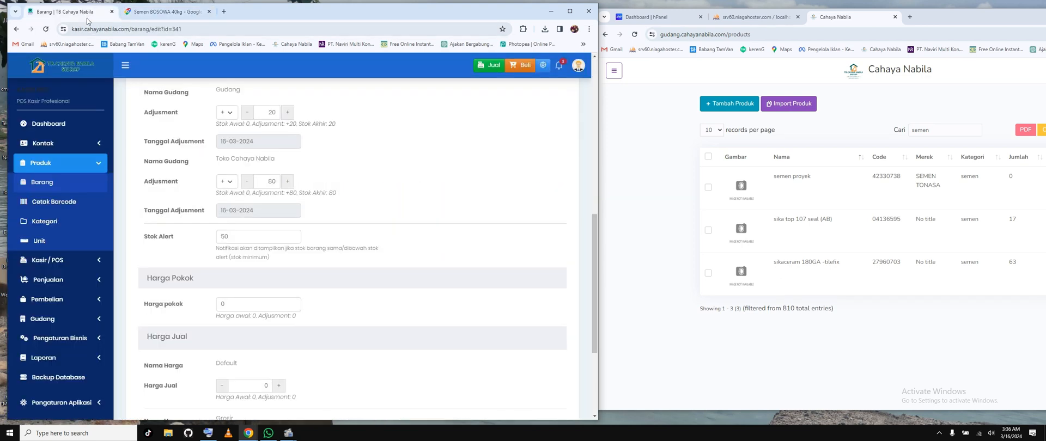
Step: Set the item's Harga pokok to 42.000
scroll(306, 342, "down", 2)
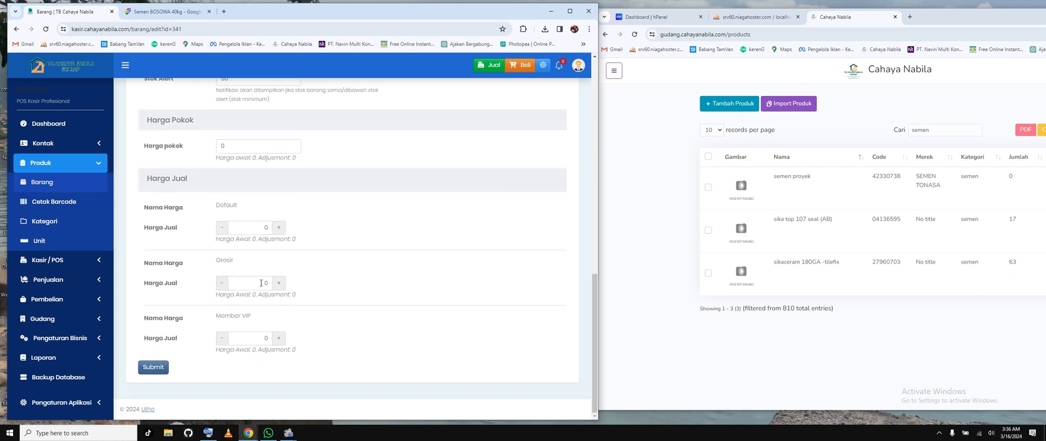
left_click(227, 150)
double_click(221, 147)
type("4,2000")
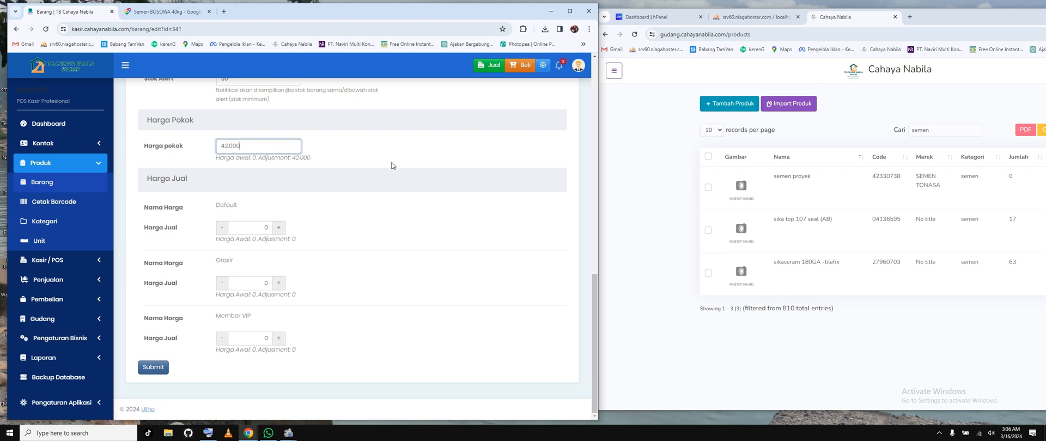
left_click(388, 165)
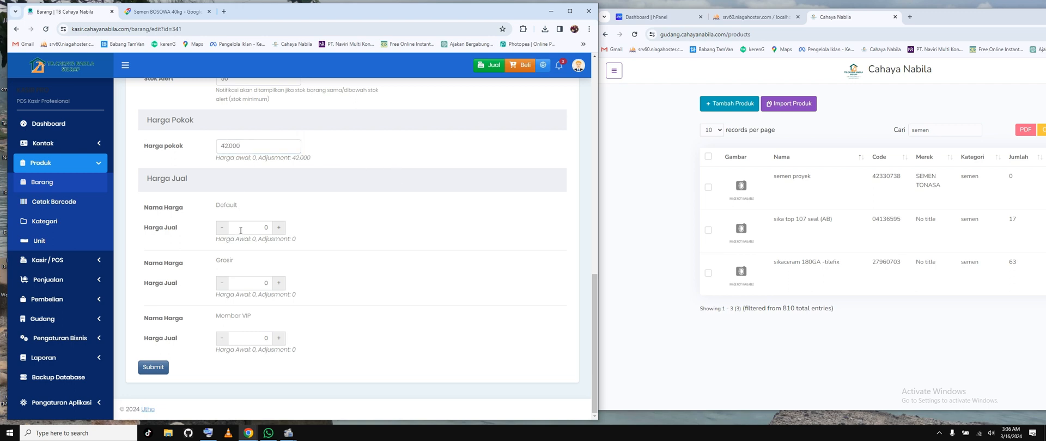
Step: Enter selling prices of 5 for Default, 52.000 for Member VIP and 51.000 for Grosir
double_click(263, 228)
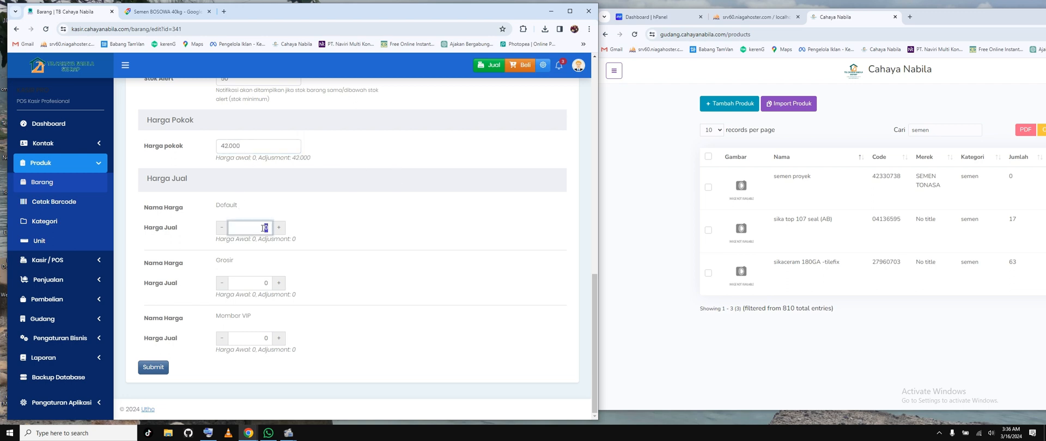
type("5")
double_click(267, 339)
left_click_drag(224, 316, 248, 316)
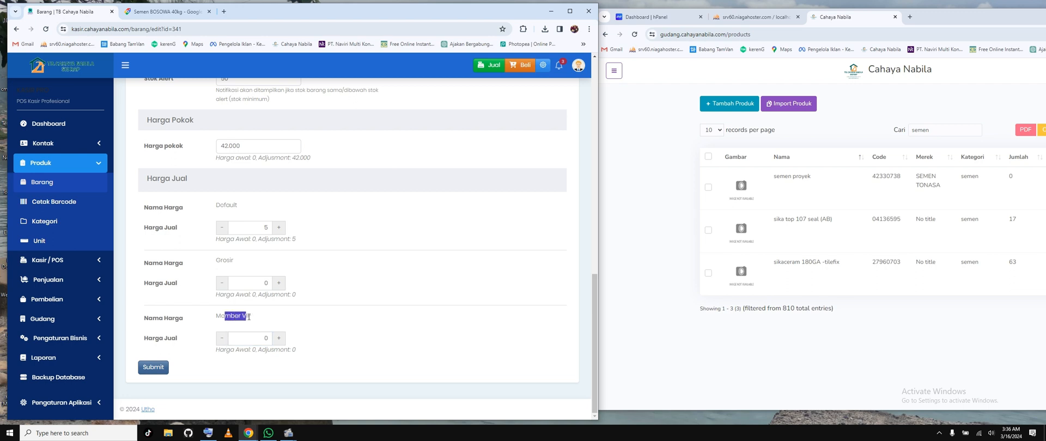
double_click(272, 343)
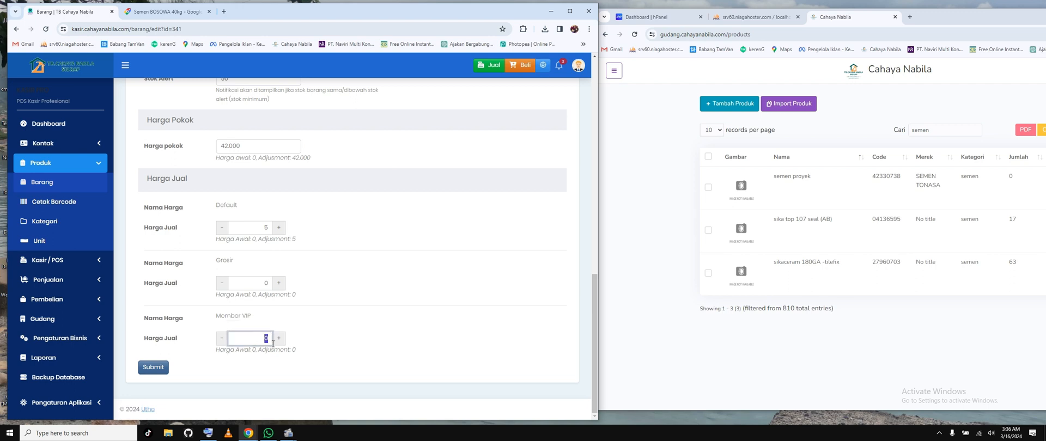
type("520000")
double_click(249, 281)
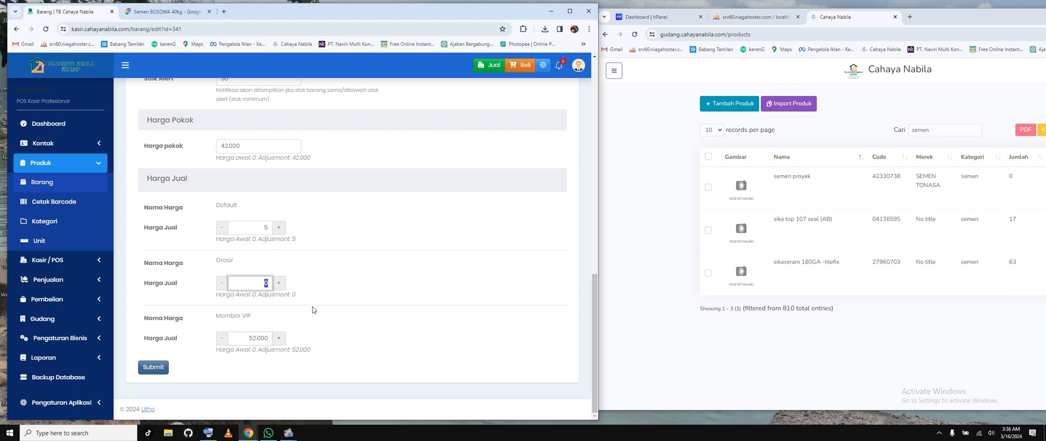
type("510000")
Step: Copy the Member VIP price of 52.000 to the Default selling price and set the Member VIP price to 50.000
double_click(266, 228)
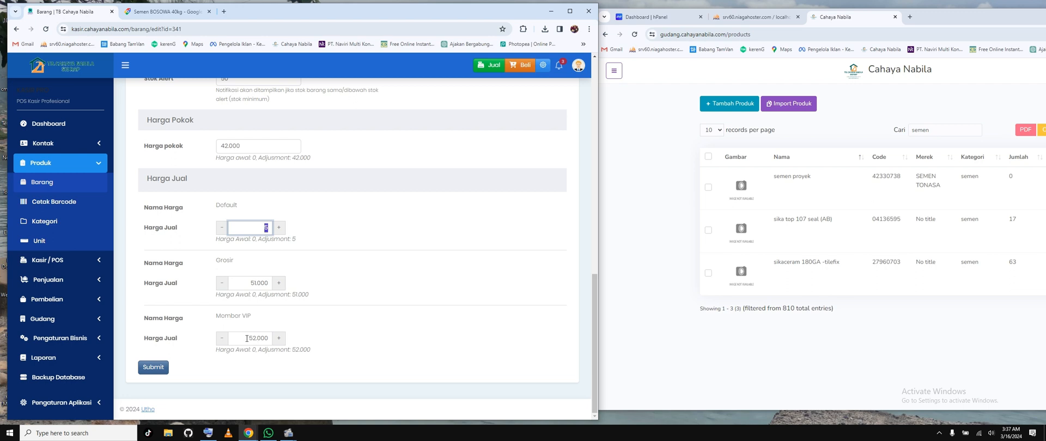
double_click(270, 339)
key("ctrl+c")
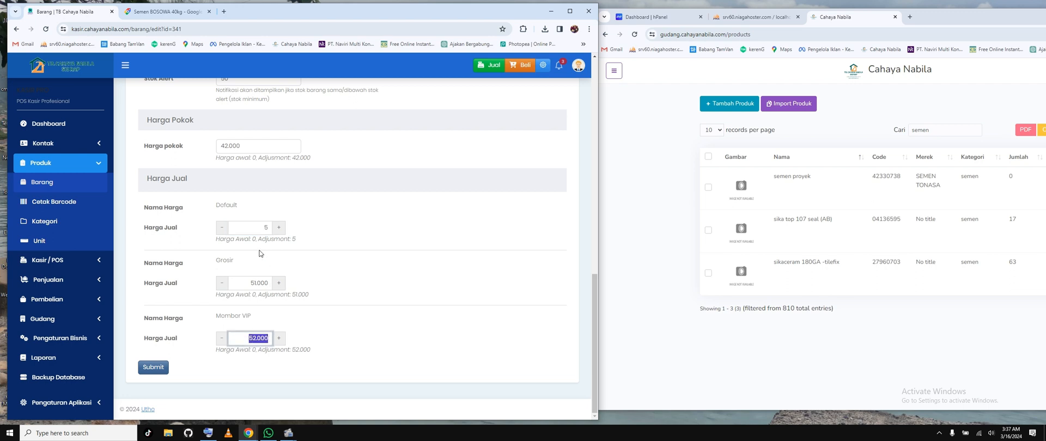
double_click(270, 228)
key("ctrl+v")
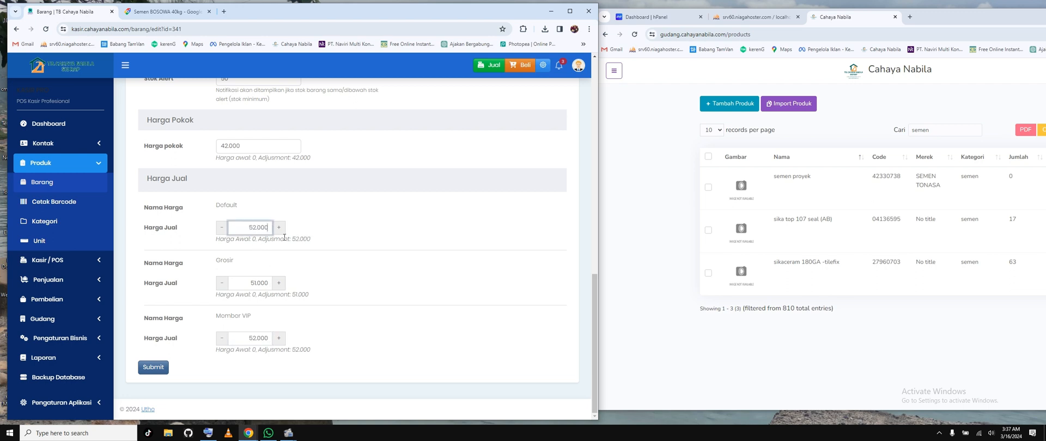
double_click(254, 338)
type("0")
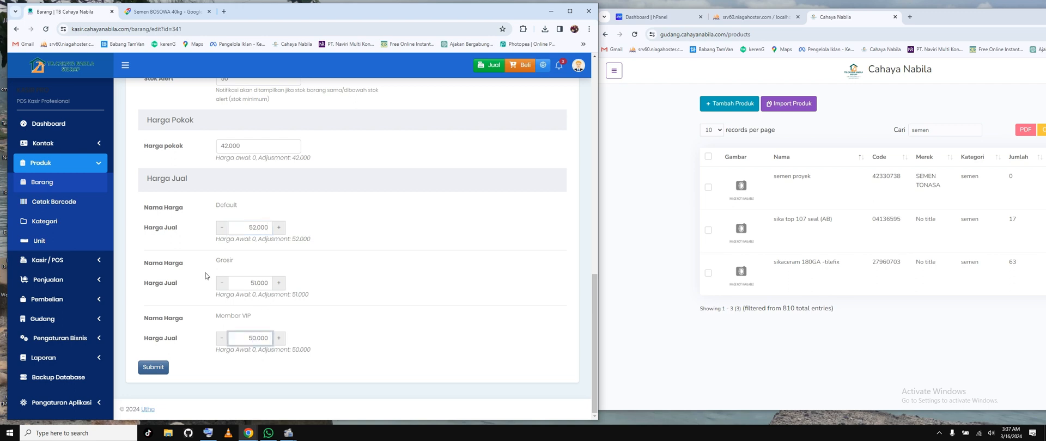
Step: Review the completed form and save the changes to Semen BOSOWA 40kg
left_click(239, 259)
scroll(319, 227, "up", 2)
scroll(320, 227, "down", 2)
left_click(154, 369)
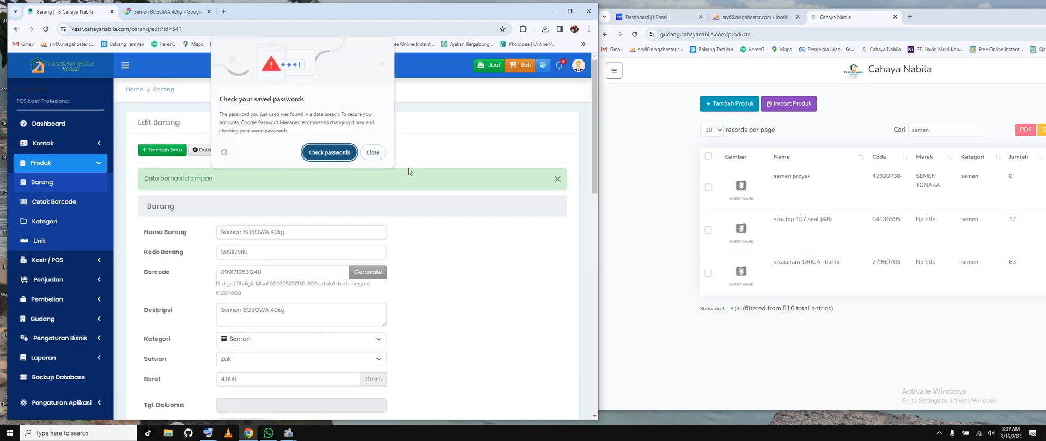
Step: Dismiss the password warnings, return to the Barang list and search it for "semen"
left_click(375, 152)
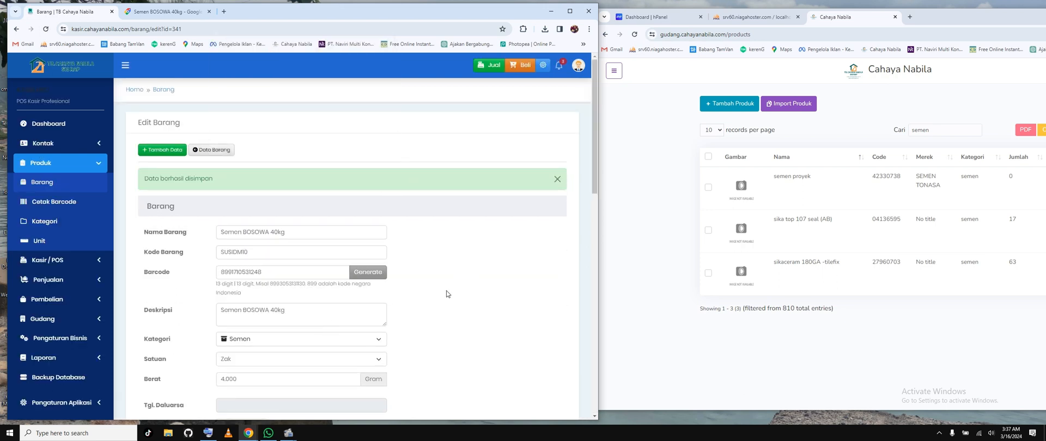
left_click(43, 182)
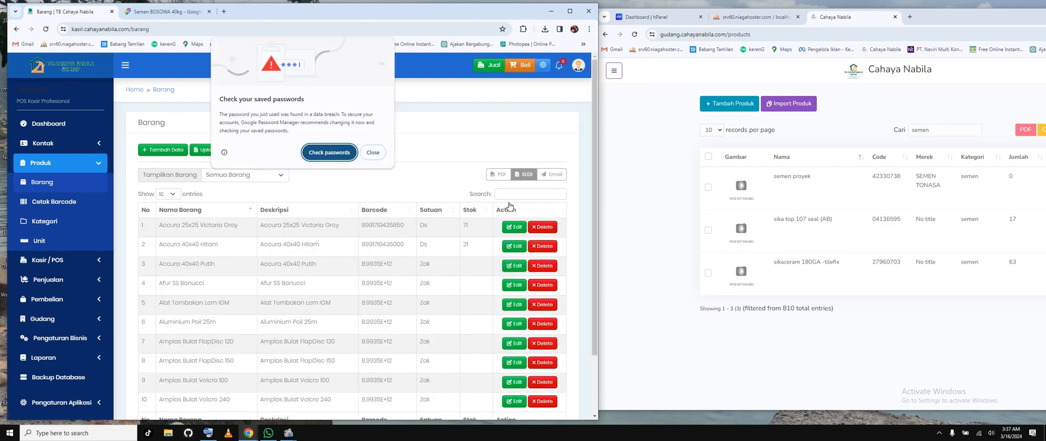
left_click(370, 156)
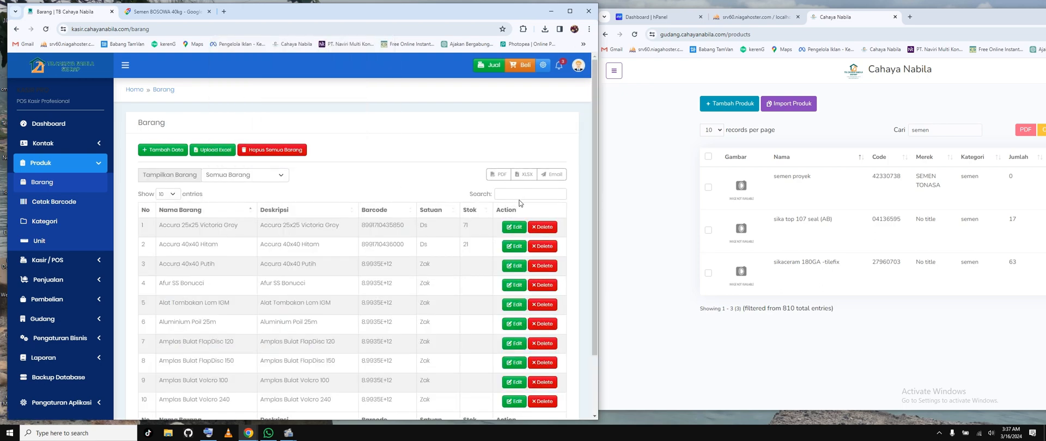
left_click(530, 194)
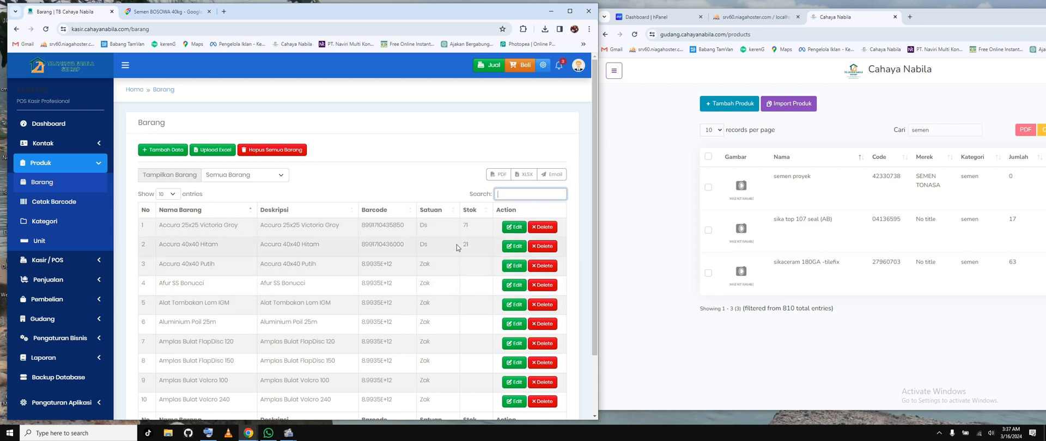
type("semen")
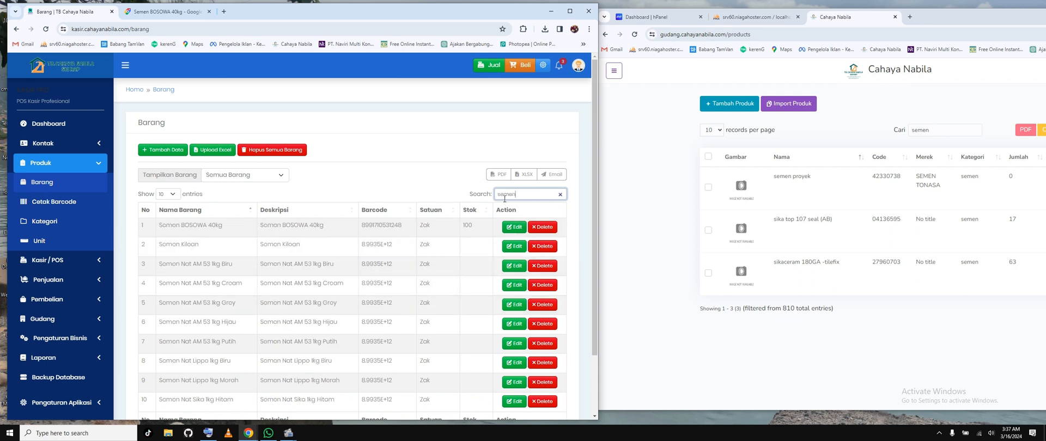
Step: Check the stock, name and description of Semen BOSOWA 40kg in the Barang list
double_click(468, 225)
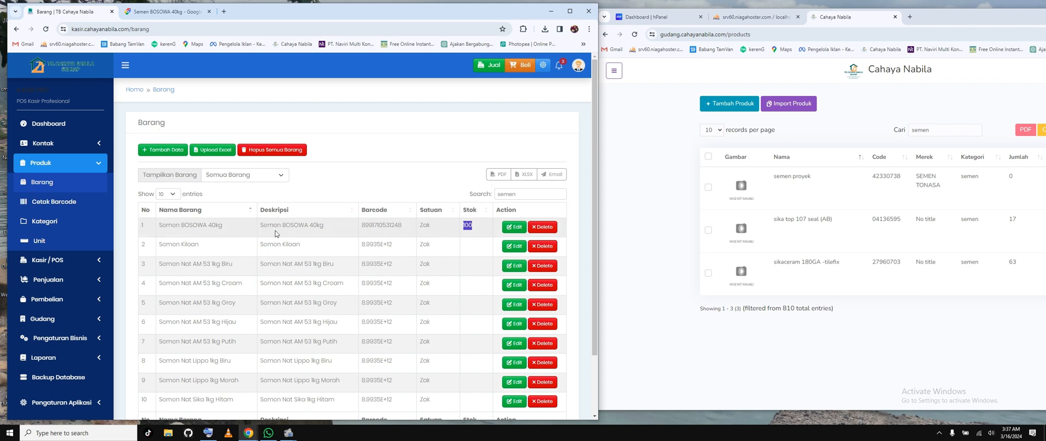
double_click(295, 225)
left_click(180, 225)
left_click_drag(276, 226, 324, 229)
left_click(322, 283)
Step: Clear the "semen" search in the gudang product list and set it to show all records per page
left_click(957, 131)
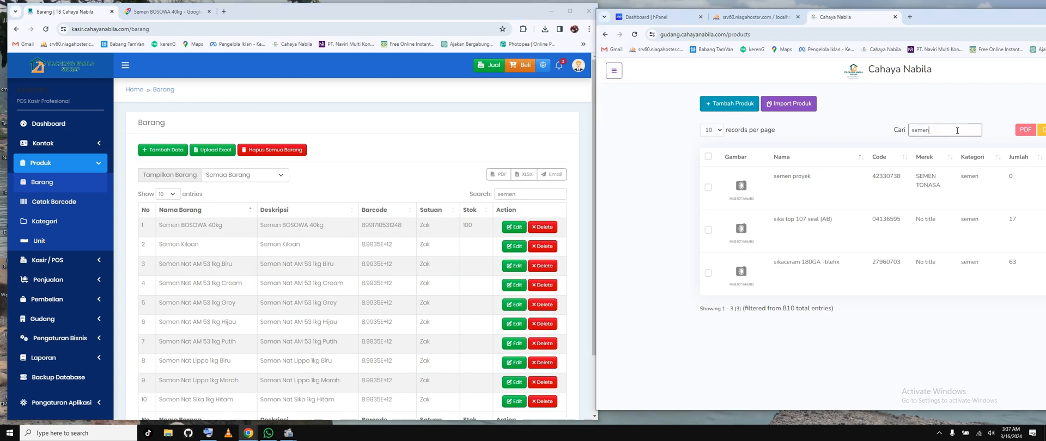
left_click_drag(946, 130, 917, 130)
double_click(924, 130)
key("BackSpace")
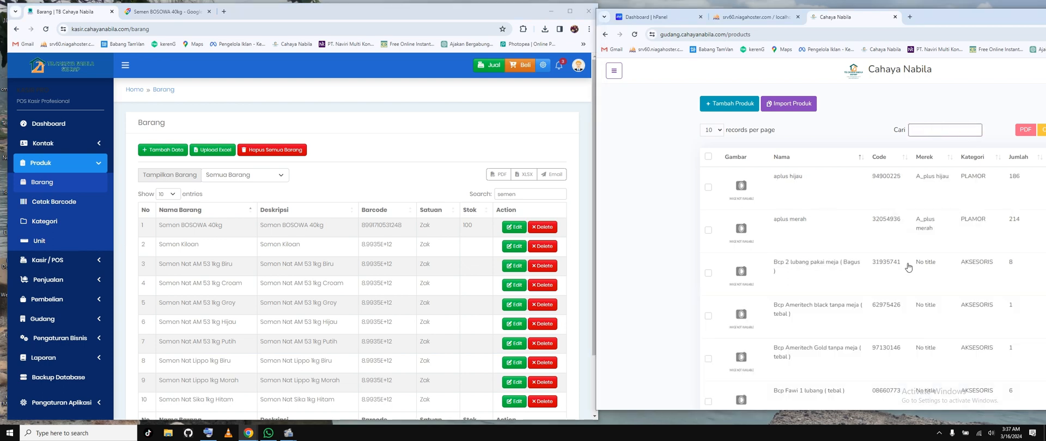
scroll(898, 288, "down", 2)
scroll(898, 289, "up", 5)
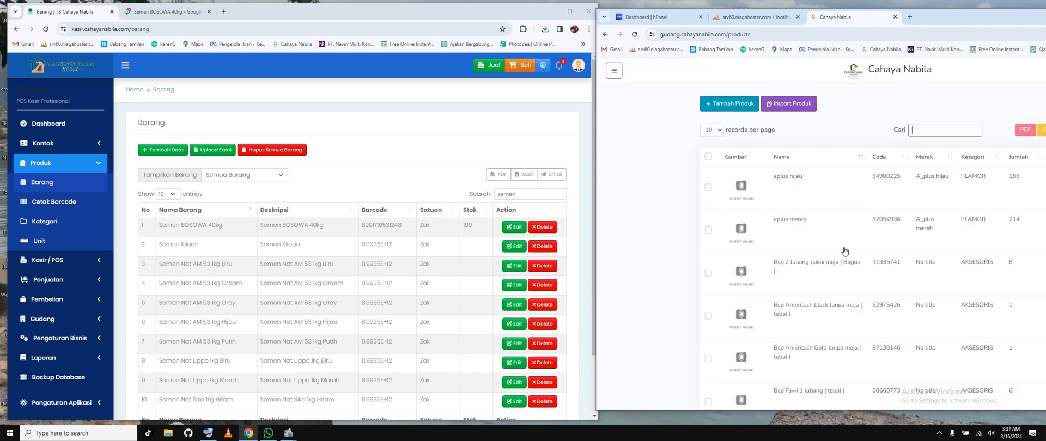
left_click(712, 130)
left_click(711, 170)
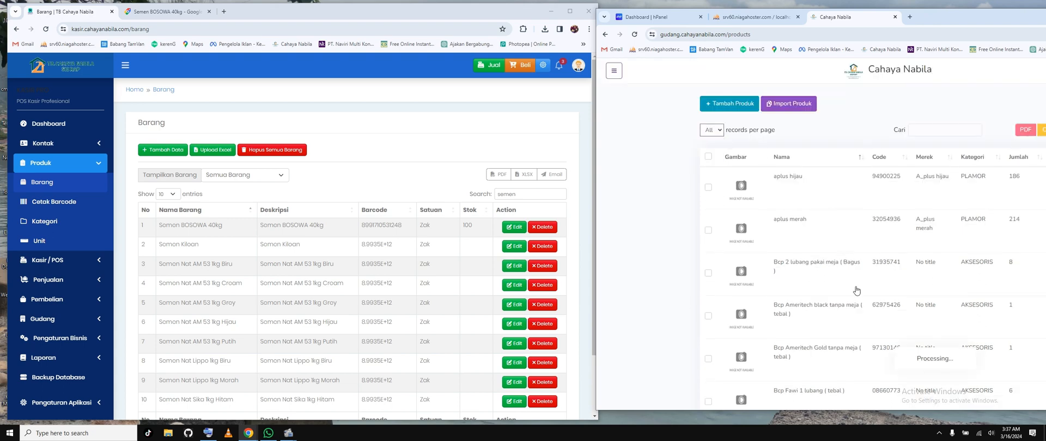
Step: Browse the gudang products down to the Besi items and search the kasir Barang list for "besi"
scroll(851, 263, "down", 6)
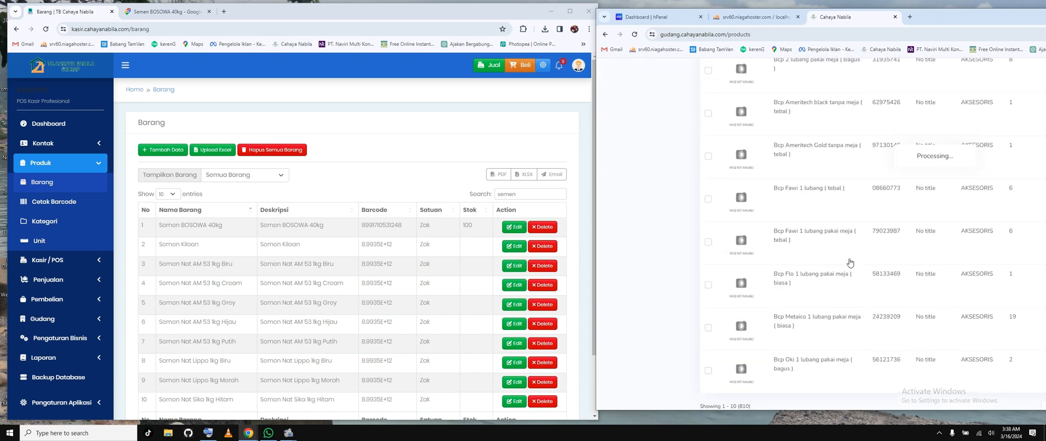
scroll(852, 262, "up", 5)
scroll(853, 262, "down", 4)
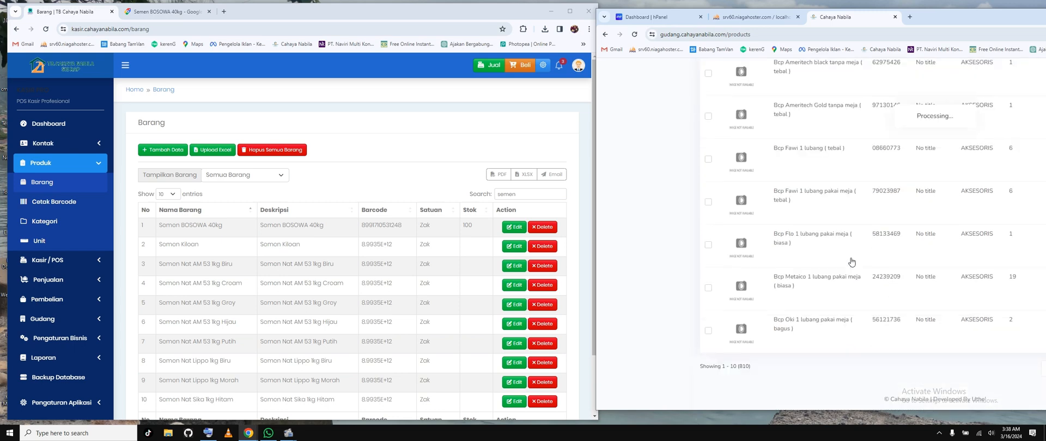
scroll(853, 262, "up", 4)
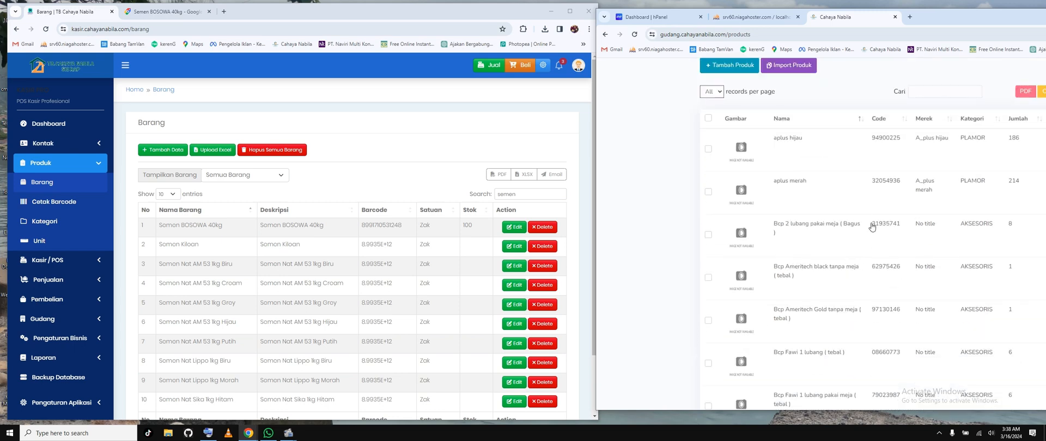
scroll(849, 326, "down", 10)
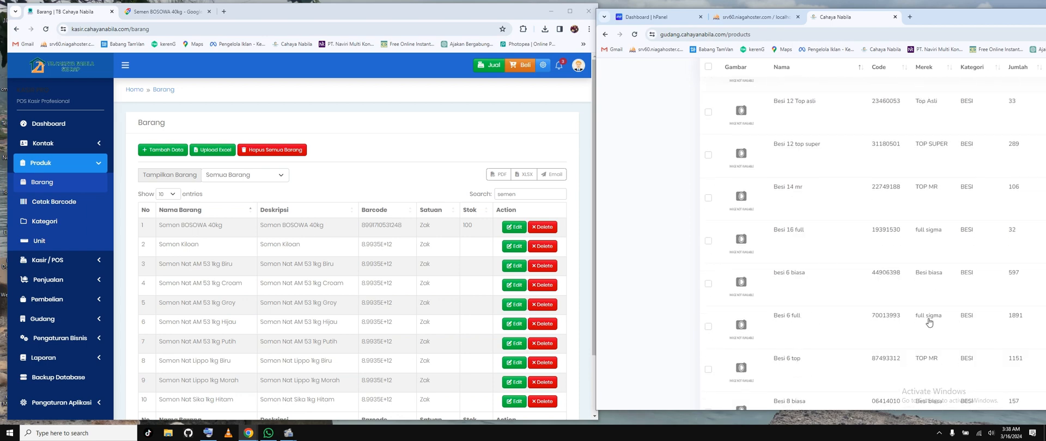
double_click(505, 194)
type("besi")
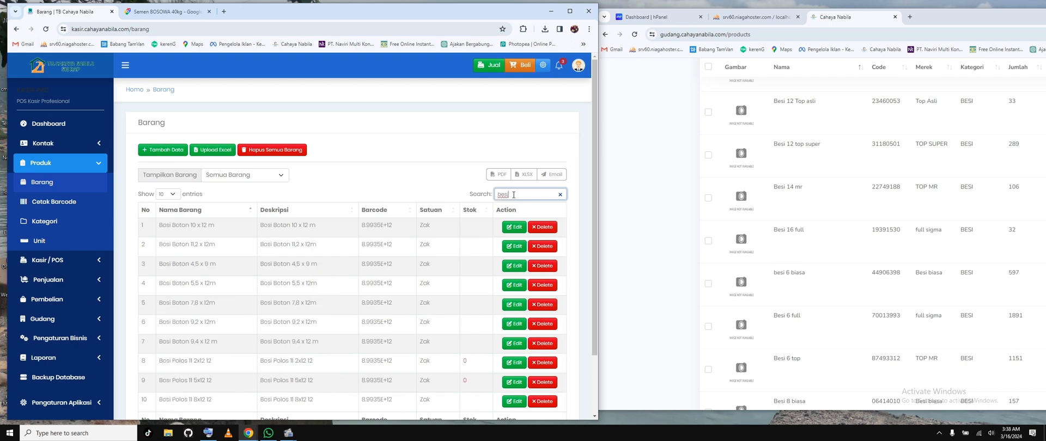
Step: Show 100 entries per page in the Barang list and look through all the besi items
scroll(195, 338, "down", 2)
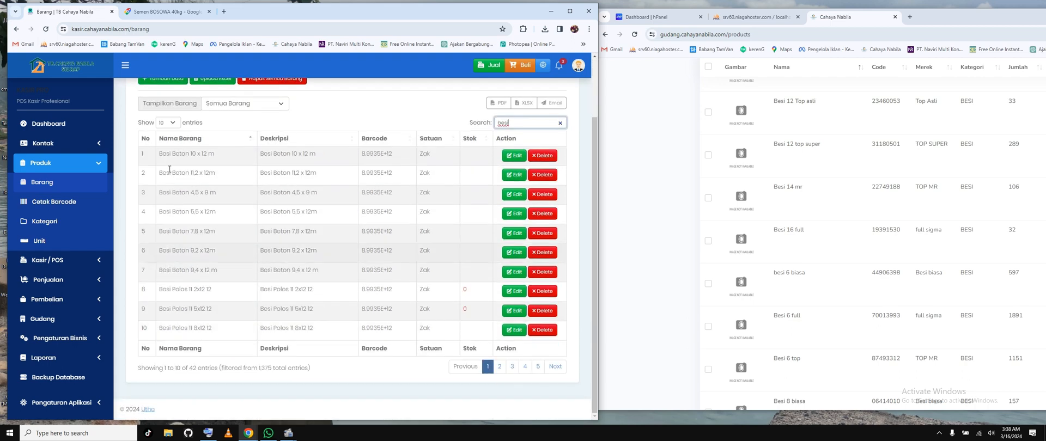
left_click(178, 123)
left_click(177, 161)
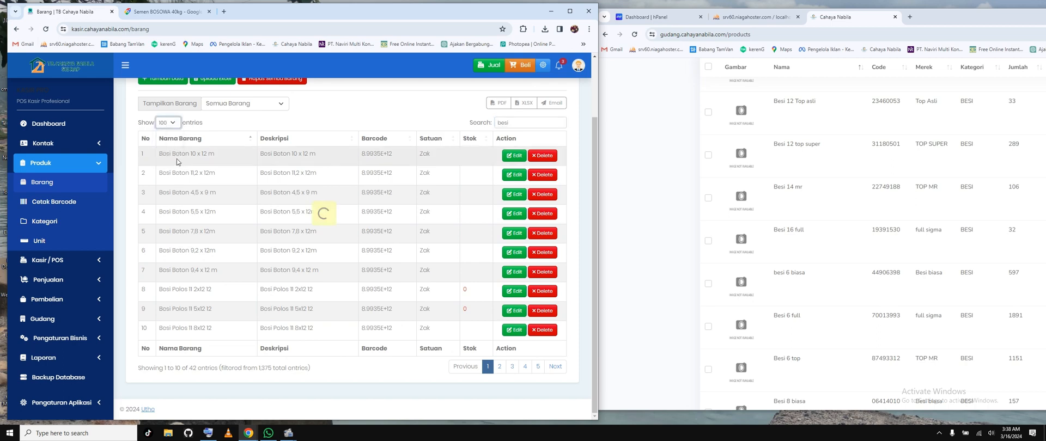
scroll(269, 196, "down", 6)
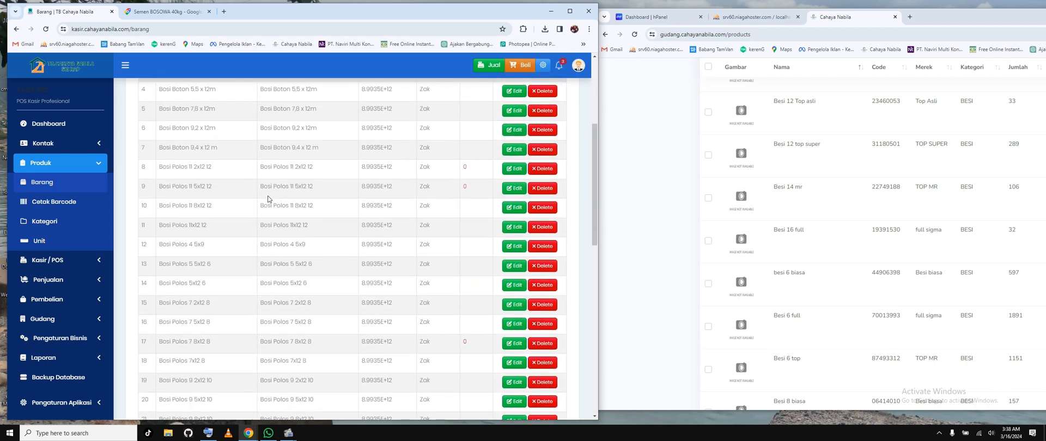
scroll(268, 199, "down", 5)
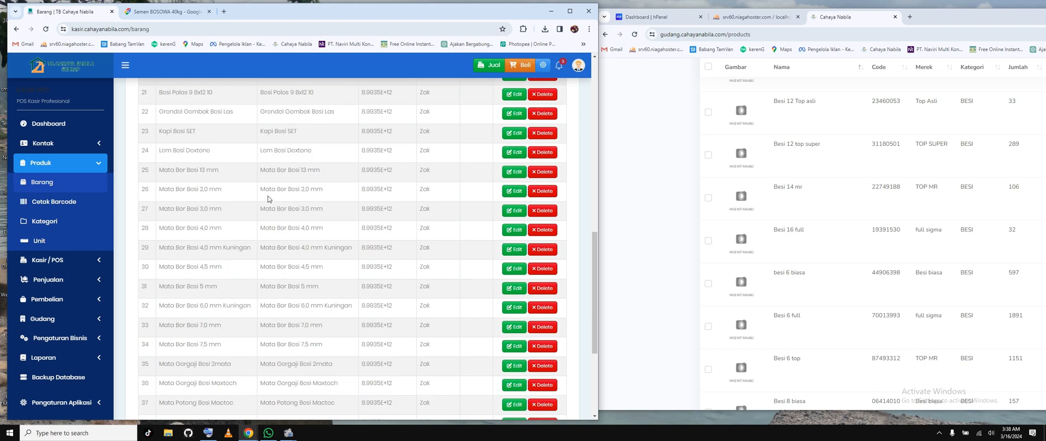
scroll(268, 199, "up", 1)
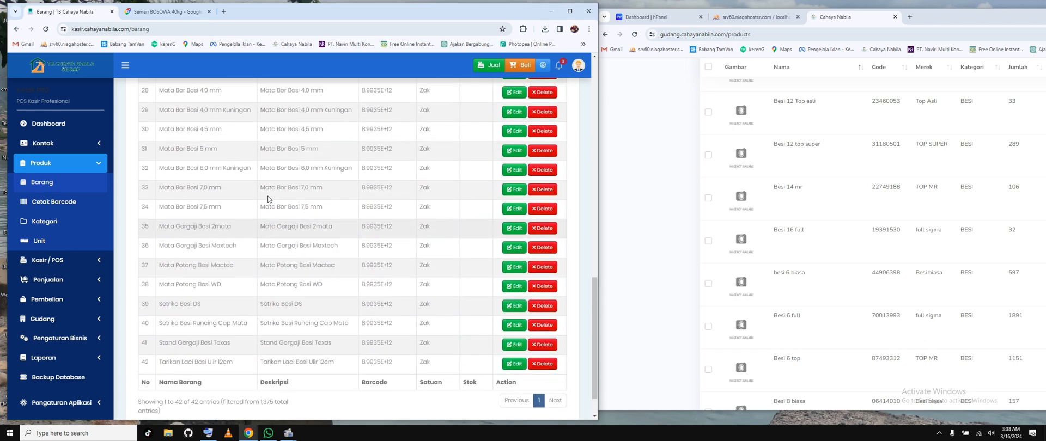
Step: Search the gudang products for "mata bor" and for "bor", clearing the search after each one
scroll(926, 170, "up", 10)
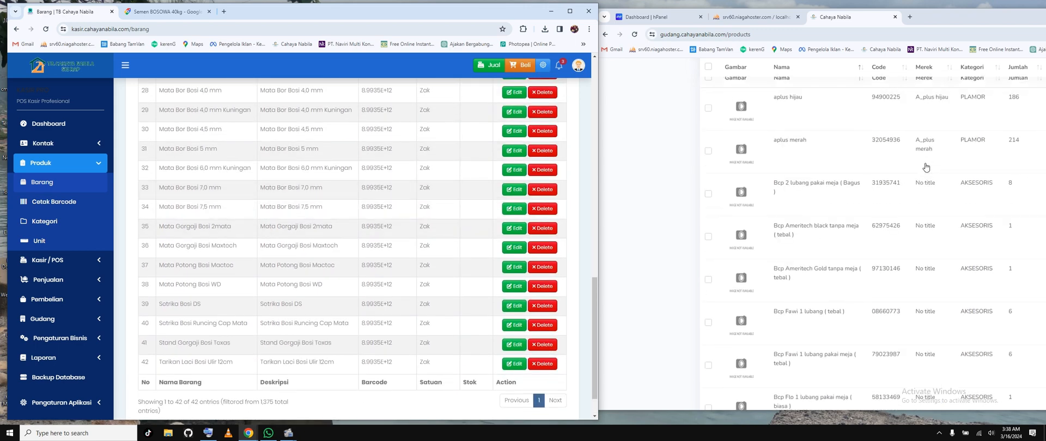
left_click(937, 129)
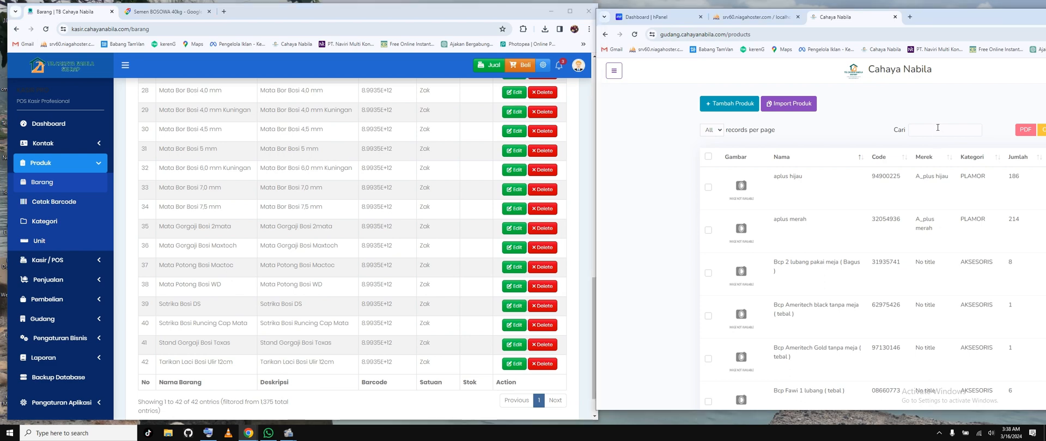
type("mata bor")
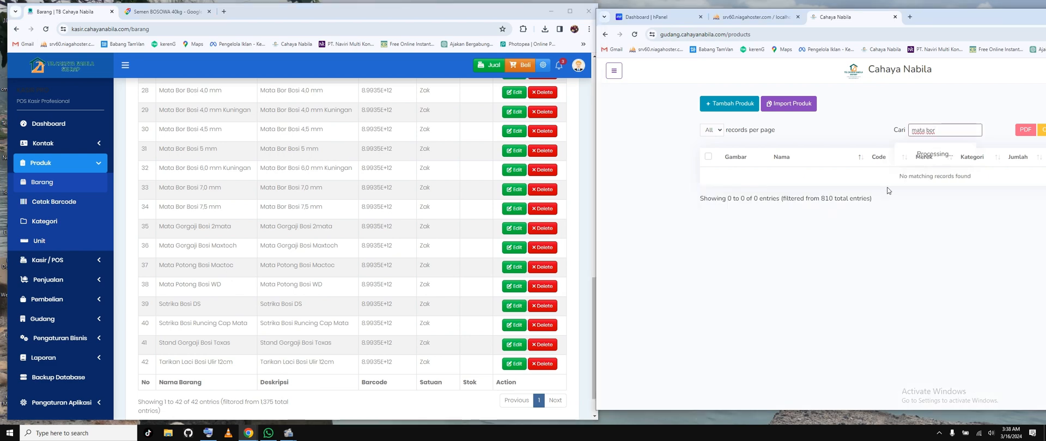
key("BackSpace")
key("BackSpace")
key("BackSpace")
key("BackSpace")
key("BackSpace")
key("BackSpace")
key("BackSpace")
key("BackSpace")
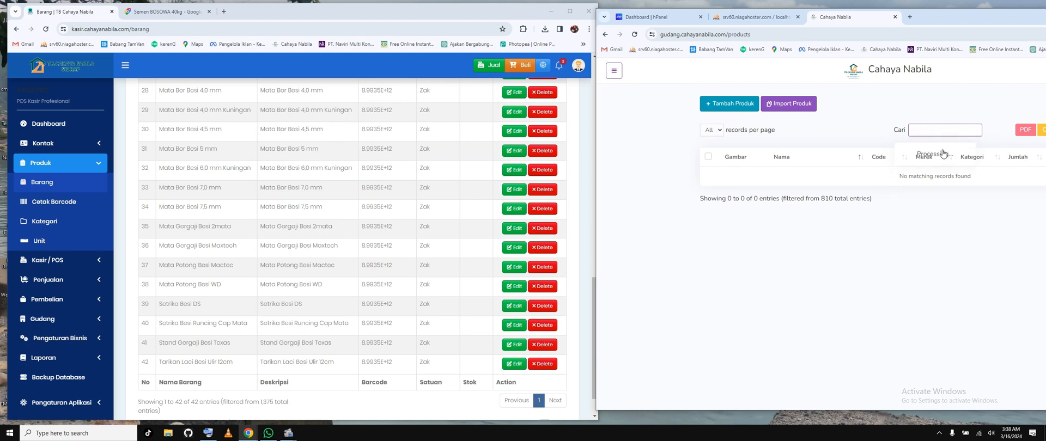
type("bor")
left_click_drag(921, 130, 907, 131)
key("BackSpace")
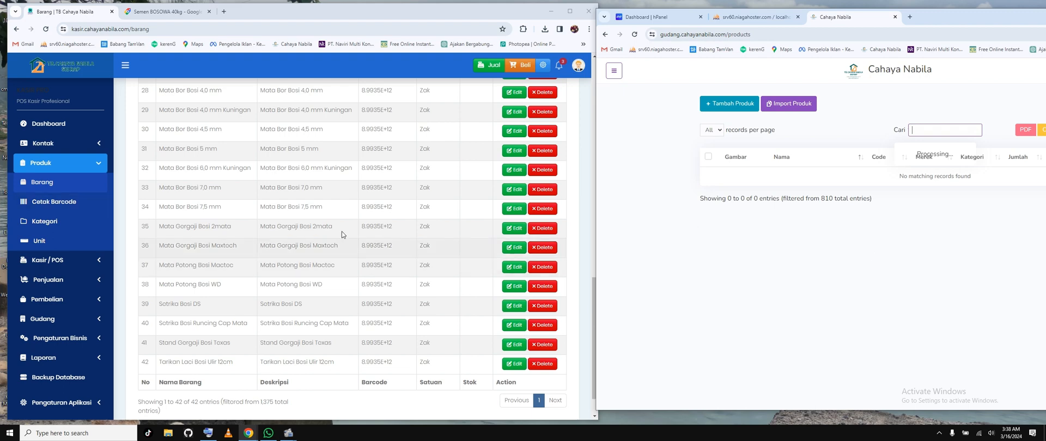
Step: Look through the besi items in the kasir Barang list again and clear its search
scroll(344, 234, "up", 1)
scroll(344, 235, "up", 3)
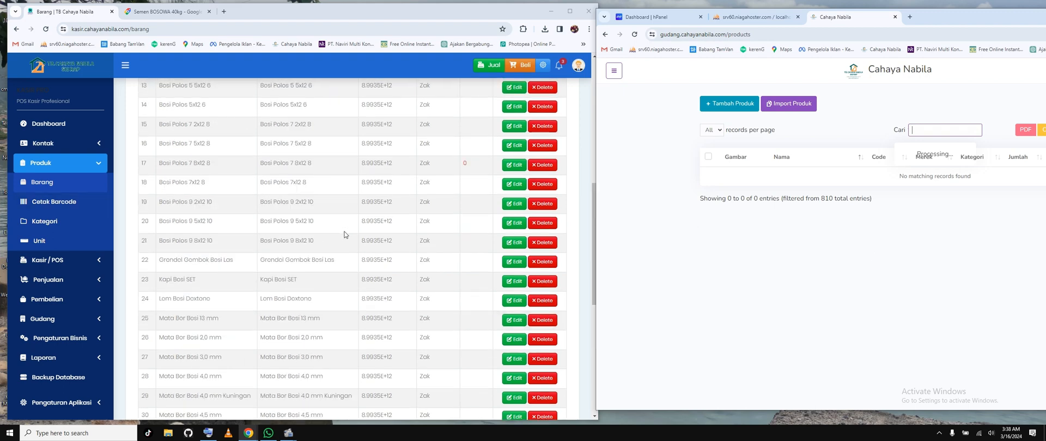
scroll(345, 234, "down", 3)
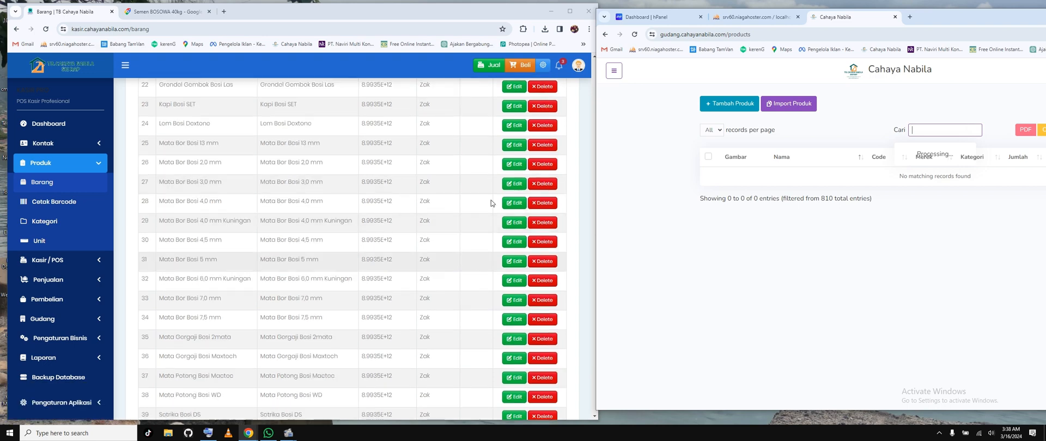
scroll(491, 200, "up", 6)
scroll(491, 201, "up", 2)
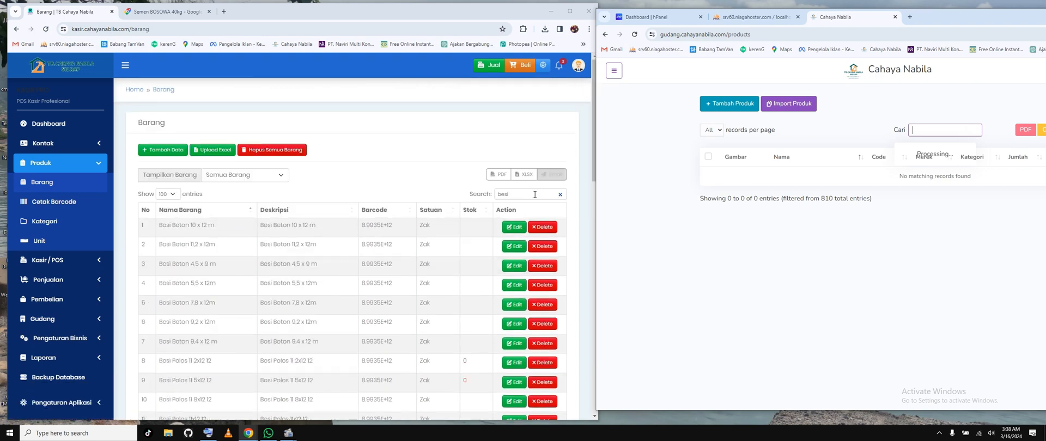
left_click(529, 195)
key("BackSpace")
key("BackSpace")
key("BackSpace")
key("BackSpace")
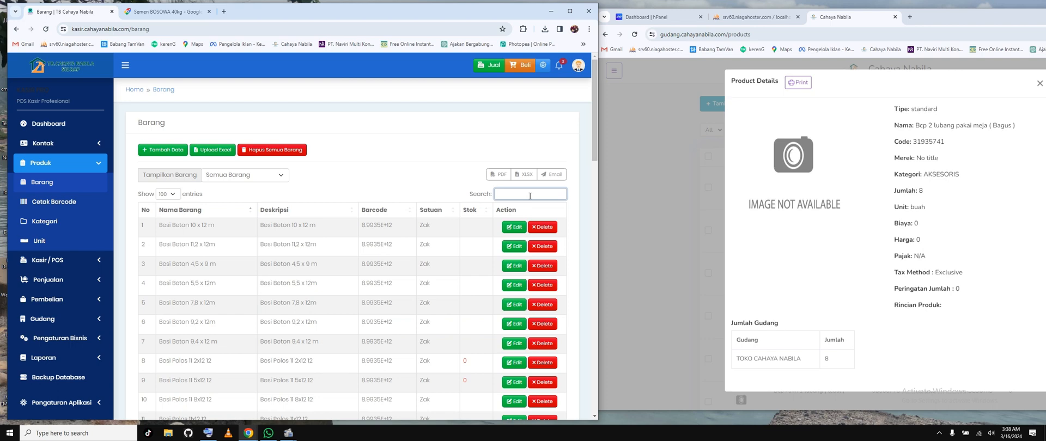
Step: Close the gudang product details window and browse the product list down to the Cat Avian paints
left_click(721, 155)
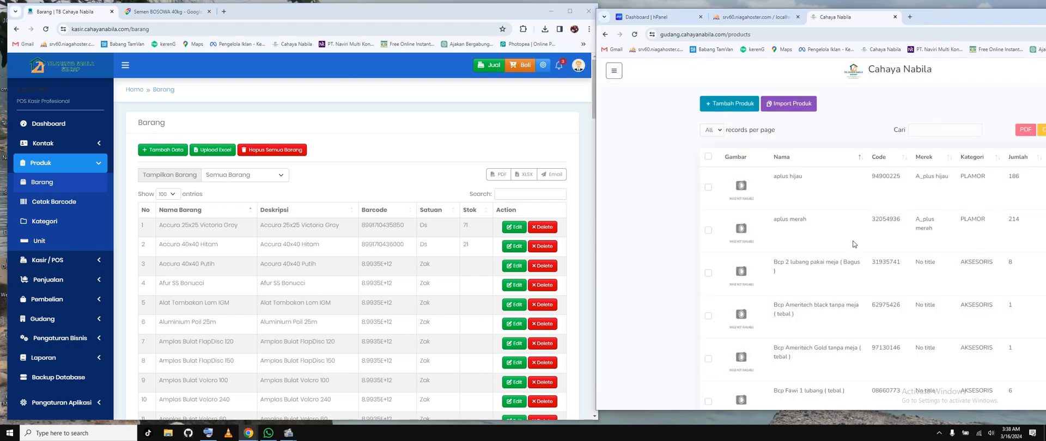
scroll(854, 297, "down", 5)
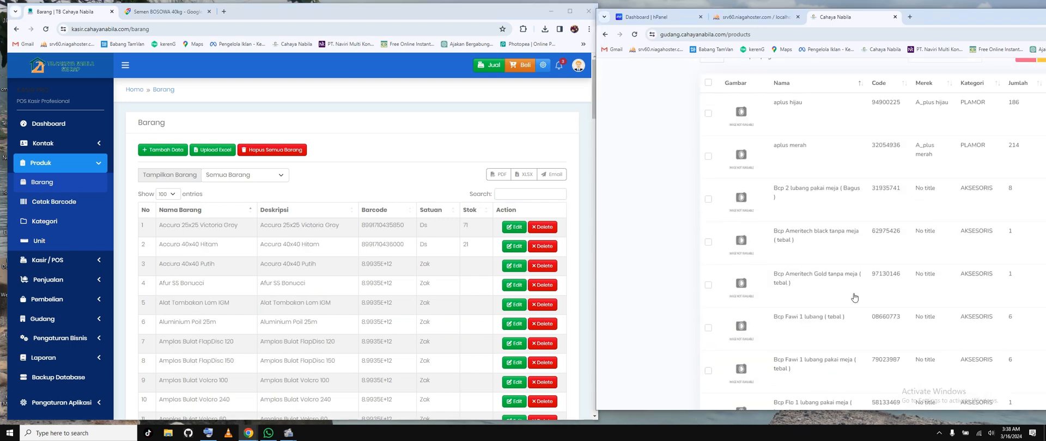
scroll(854, 297, "down", 8)
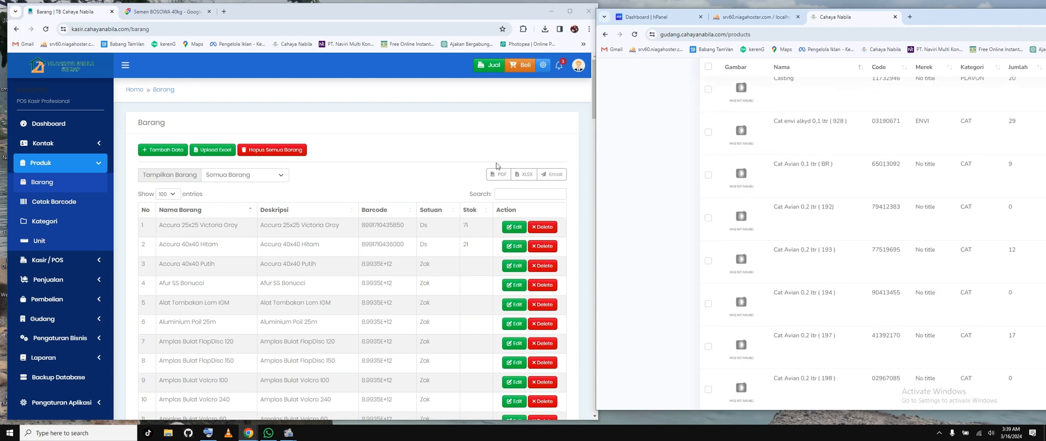
Step: Search the kasir Barang list for "avian" and compare it with the Cat Avian products in the gudang list
left_click(519, 195)
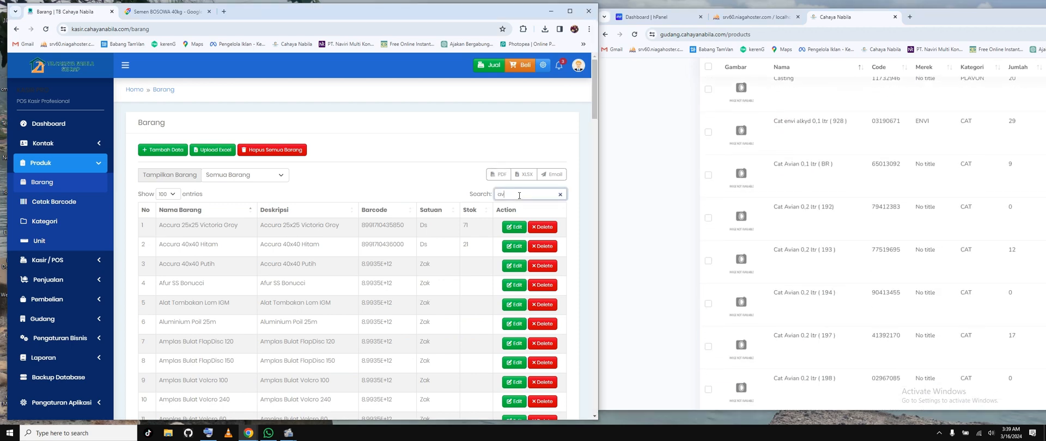
type("avian")
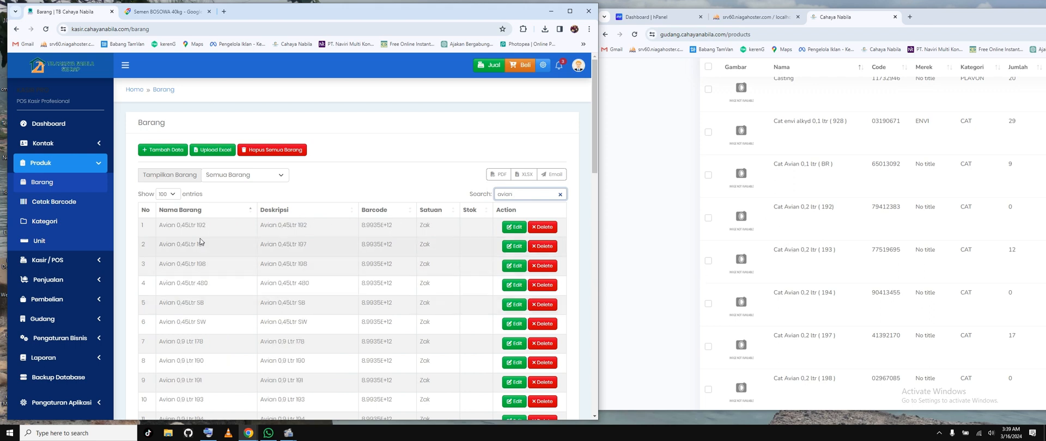
scroll(864, 315, "down", 5)
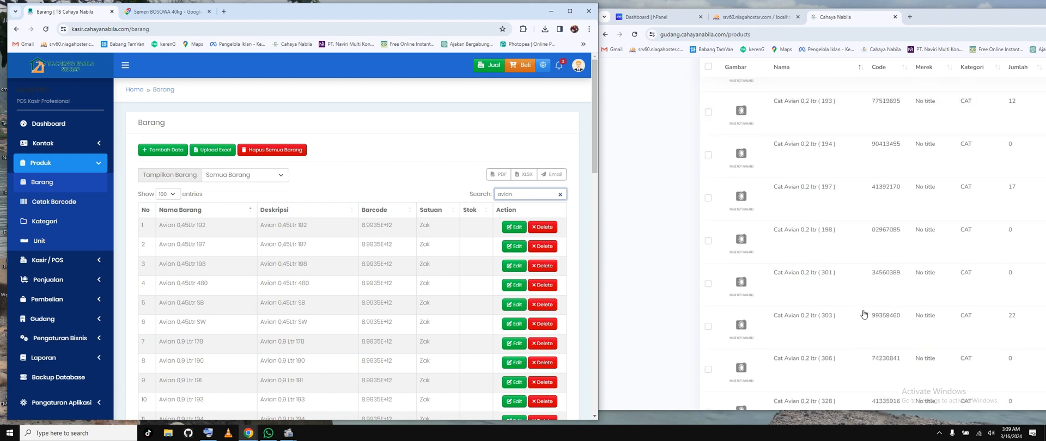
scroll(864, 315, "down", 5)
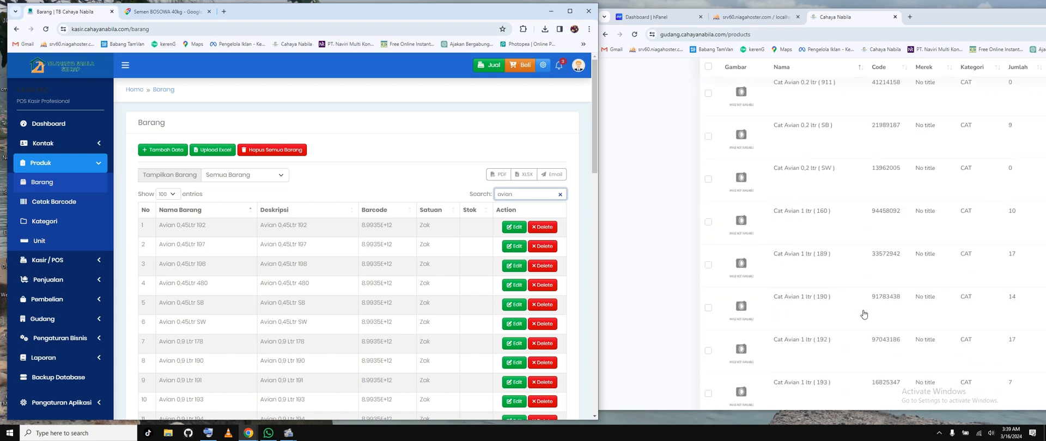
Step: Open the kasir item Avian 0,9 Ltr 480 for editing and generate a new barcode for it
scroll(864, 314, "down", 5)
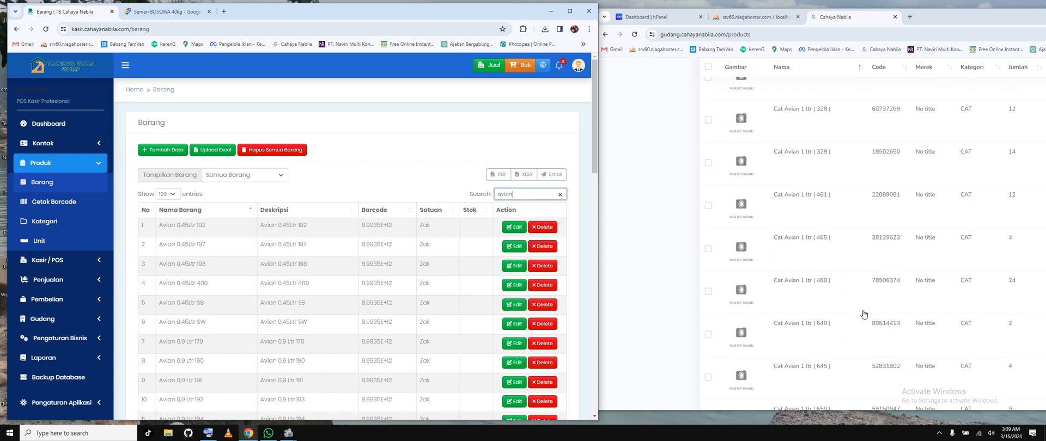
scroll(193, 303, "down", 1)
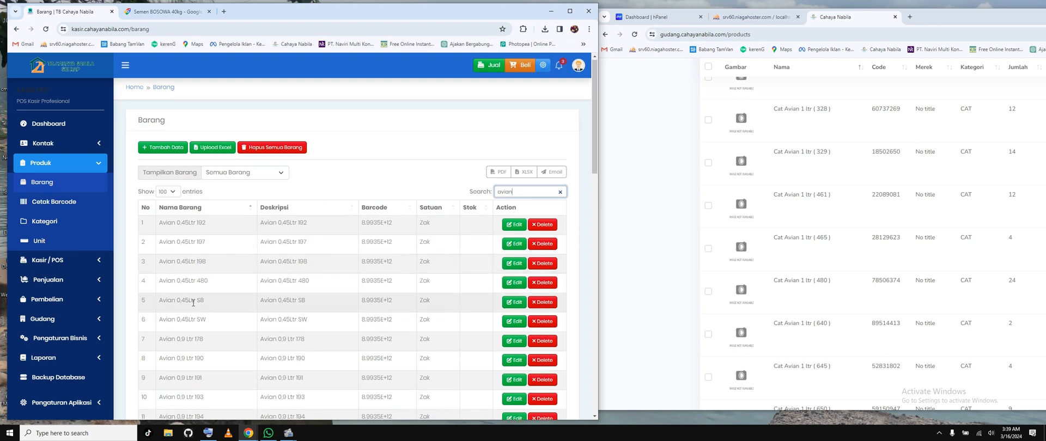
scroll(192, 303, "down", 10)
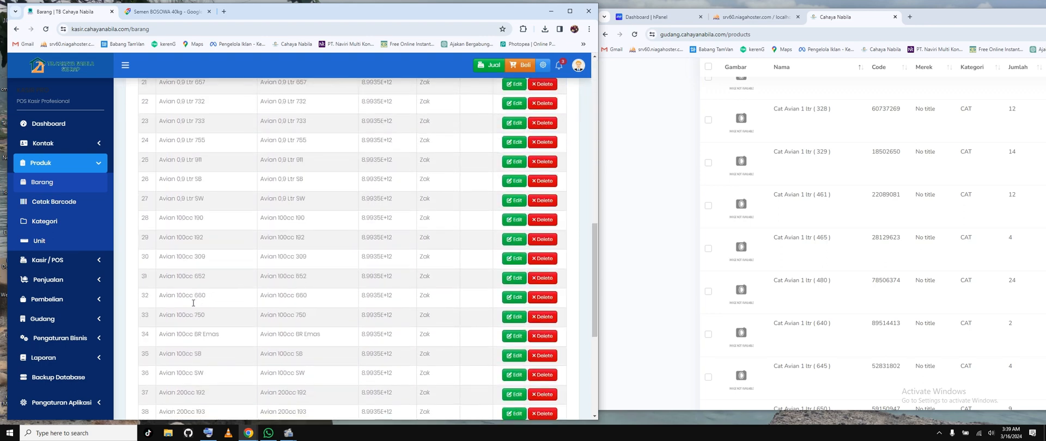
scroll(196, 289, "up", 1)
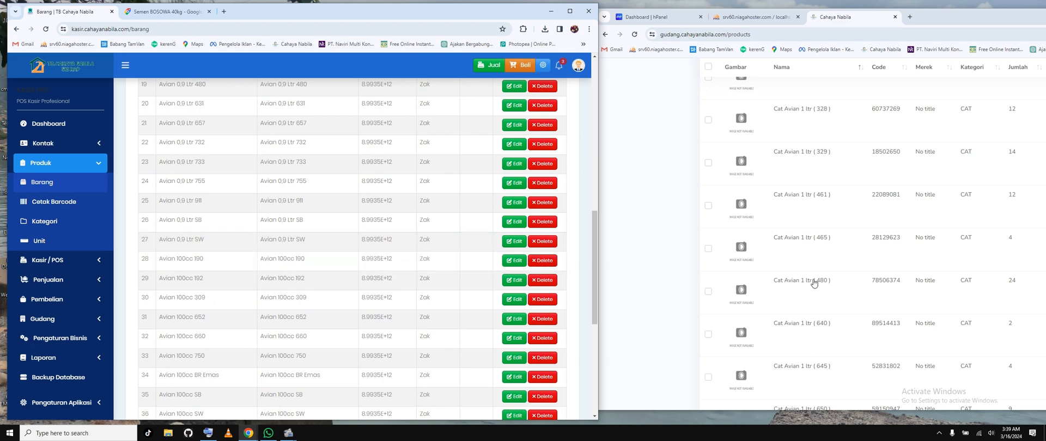
scroll(252, 212, "up", 3)
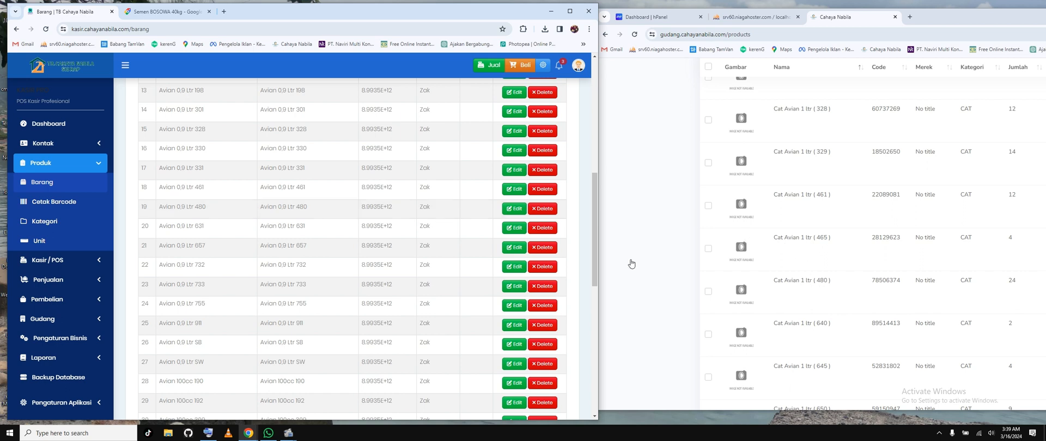
left_click(514, 209)
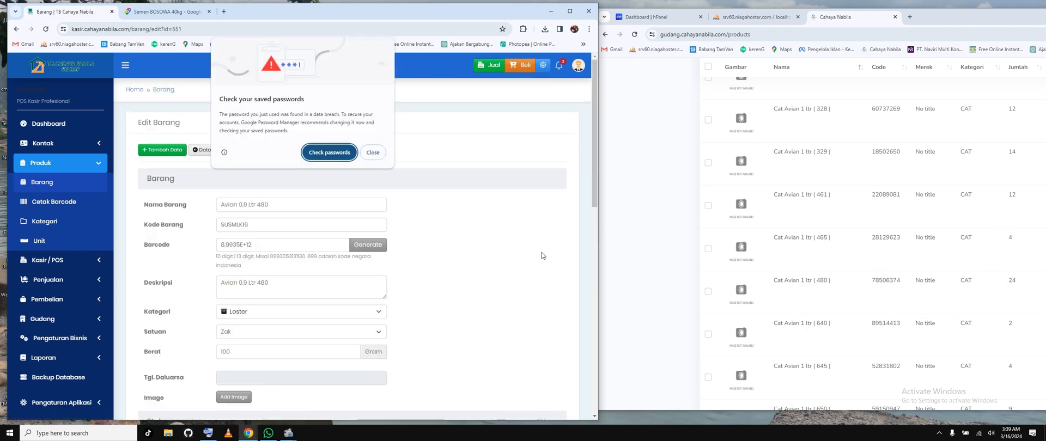
left_click(373, 152)
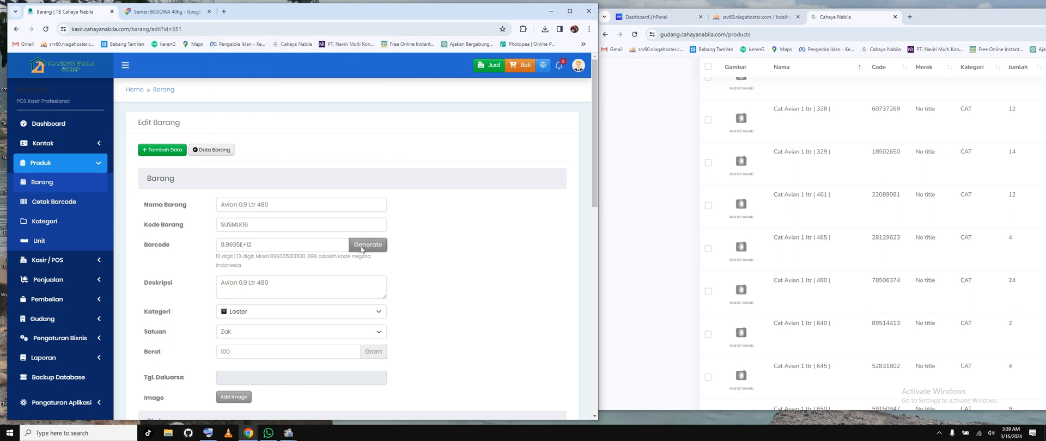
left_click(362, 245)
Step: Look through the item's Kategori options for a category that suits Avian paint, keeping the current choice
left_click(258, 313)
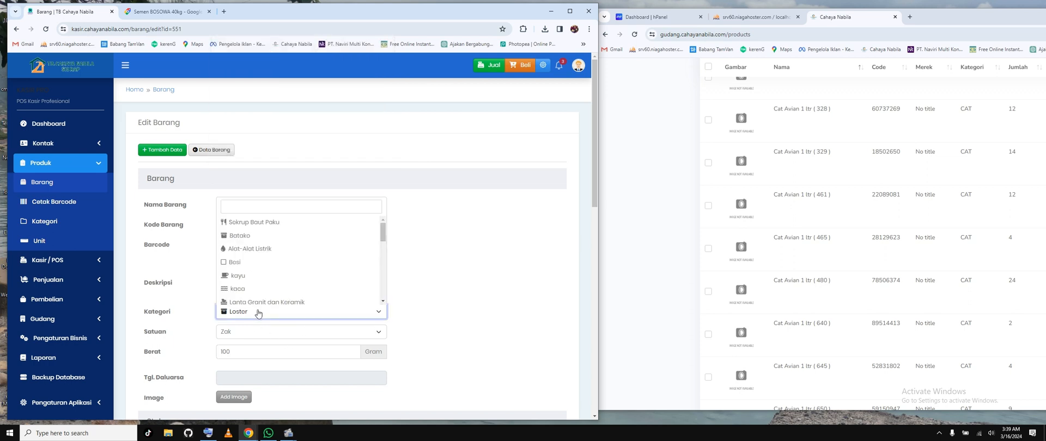
scroll(271, 287, "down", 5)
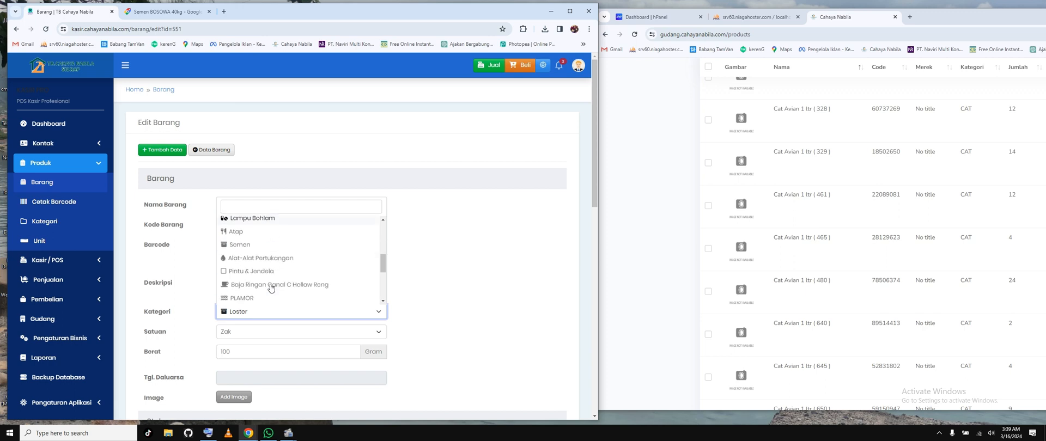
scroll(271, 287, "down", 6)
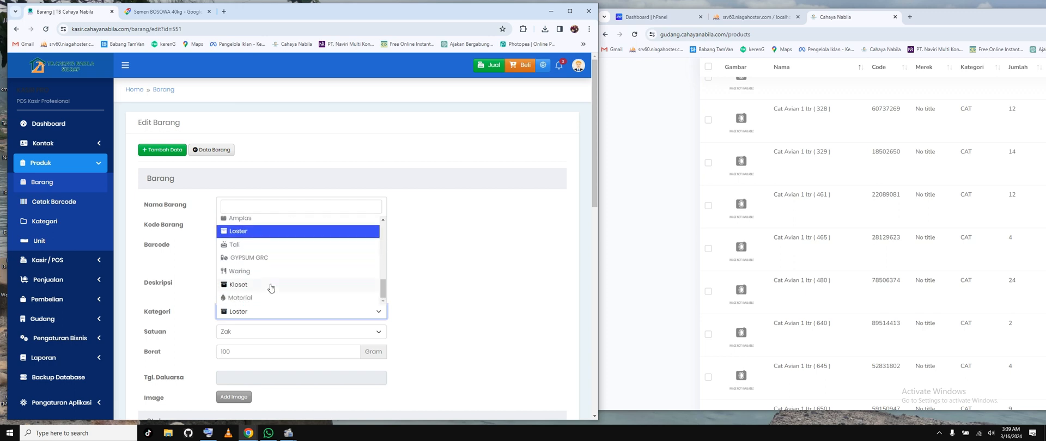
scroll(270, 288, "up", 10)
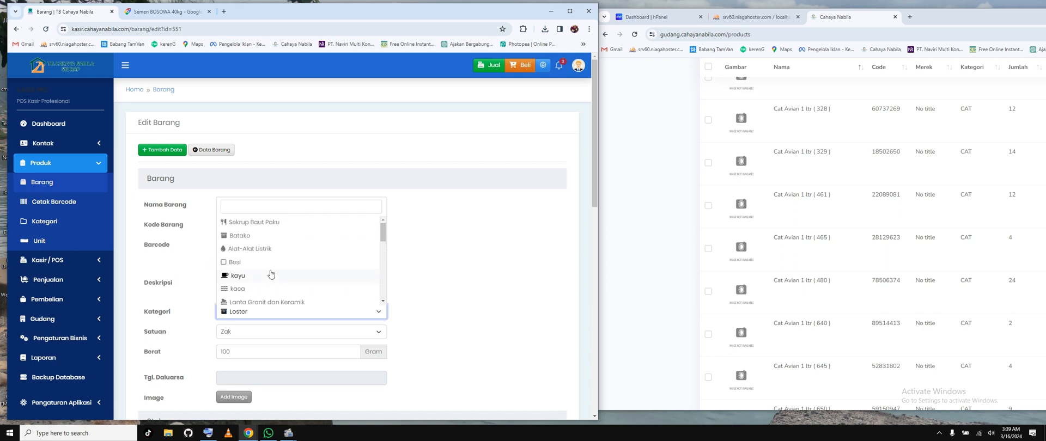
scroll(260, 245, "down", 3)
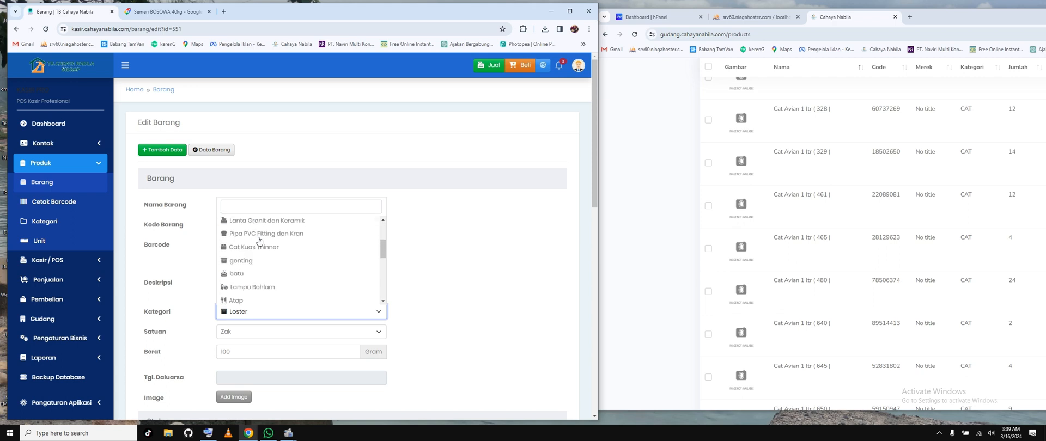
scroll(265, 254, "down", 1)
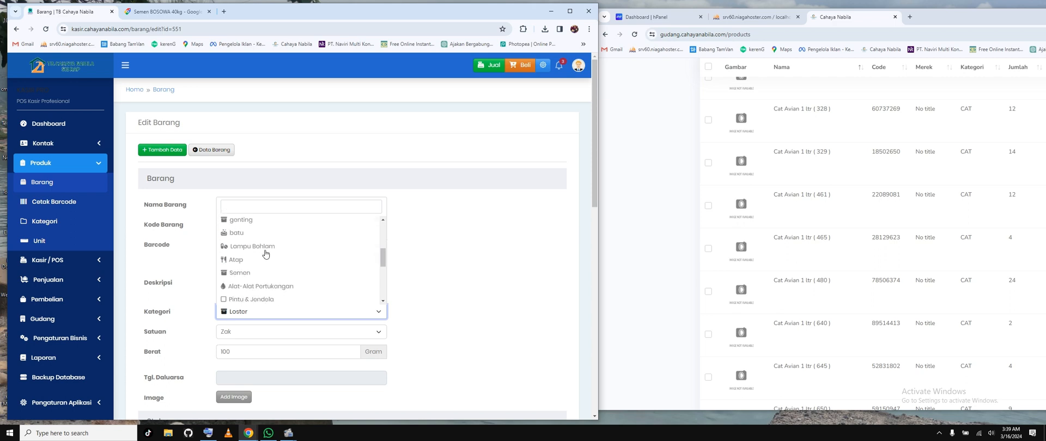
scroll(265, 254, "down", 2)
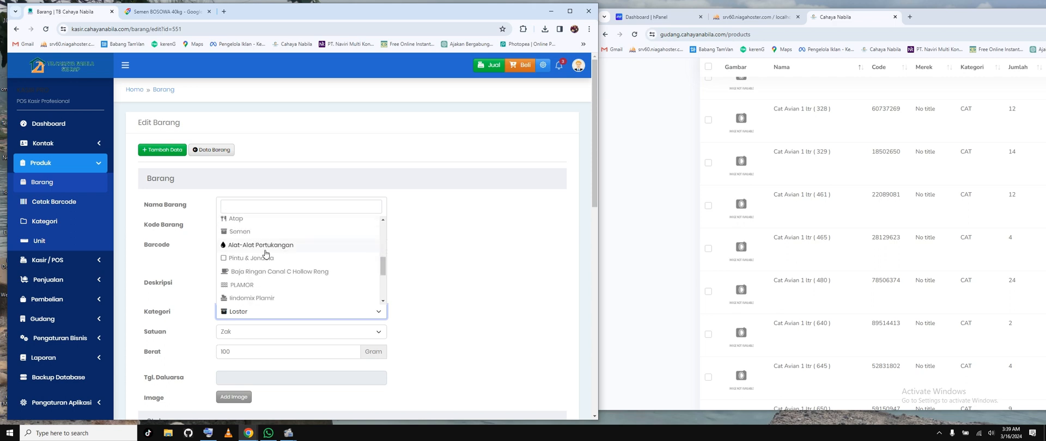
scroll(266, 254, "down", 1)
scroll(265, 254, "down", 1)
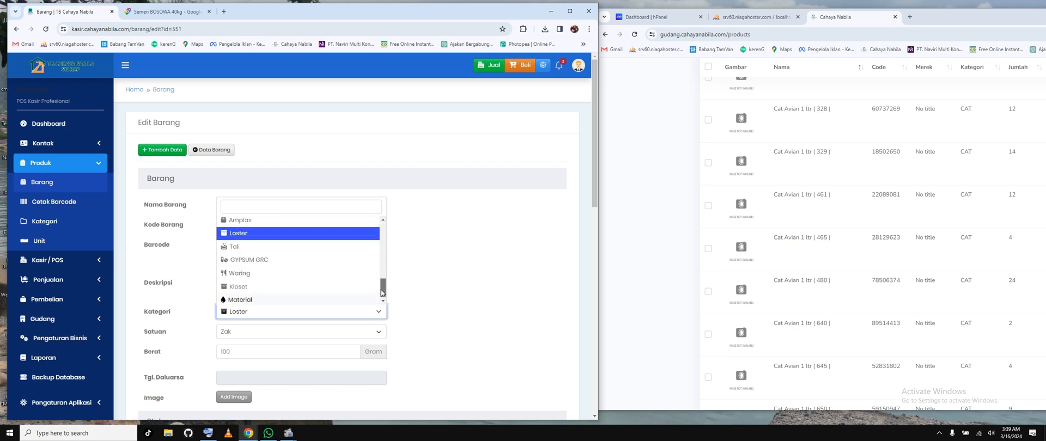
left_click_drag(384, 300, 376, 236)
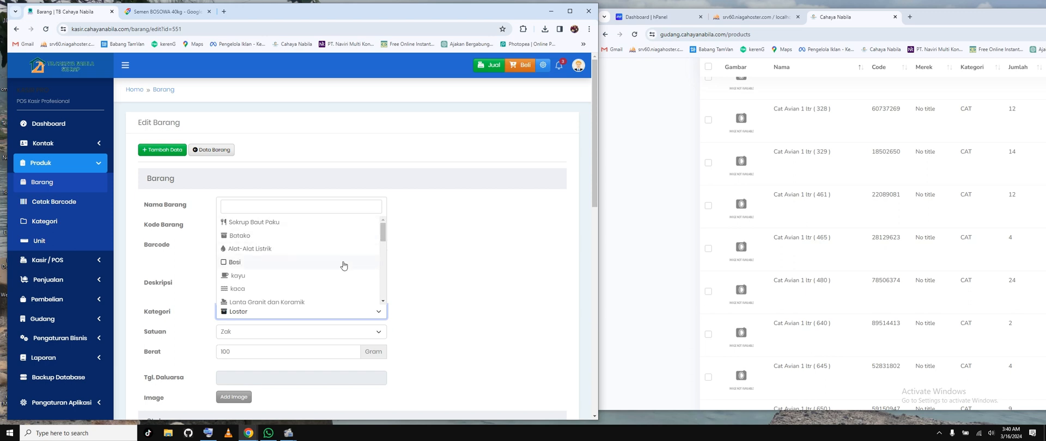
scroll(343, 264, "down", 2)
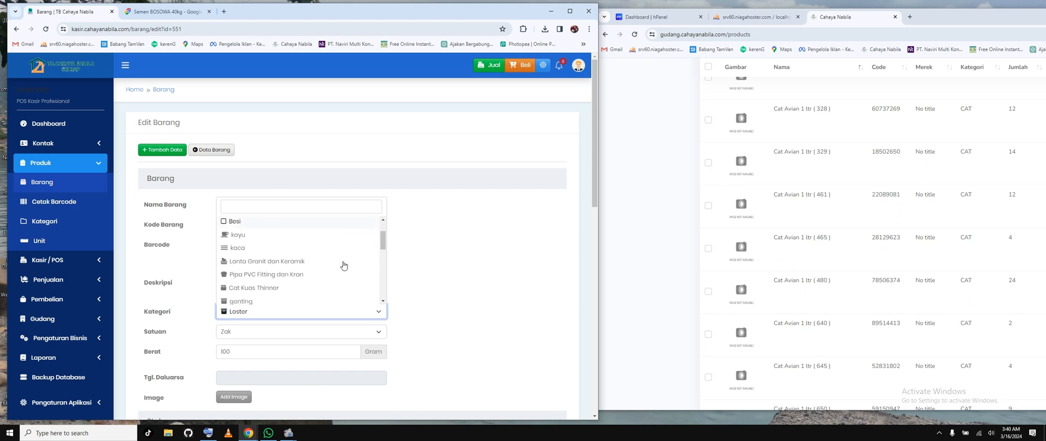
left_click(436, 264)
Step: Set the unit of Avian 0,9 Ltr 480 to Liter and its weight to 1.000 gram
scroll(404, 258, "down", 2)
left_click(306, 250)
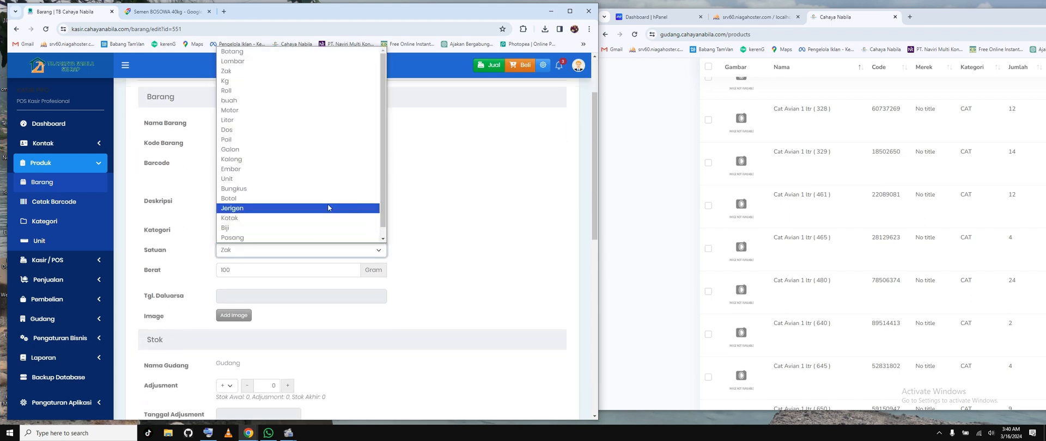
left_click(266, 120)
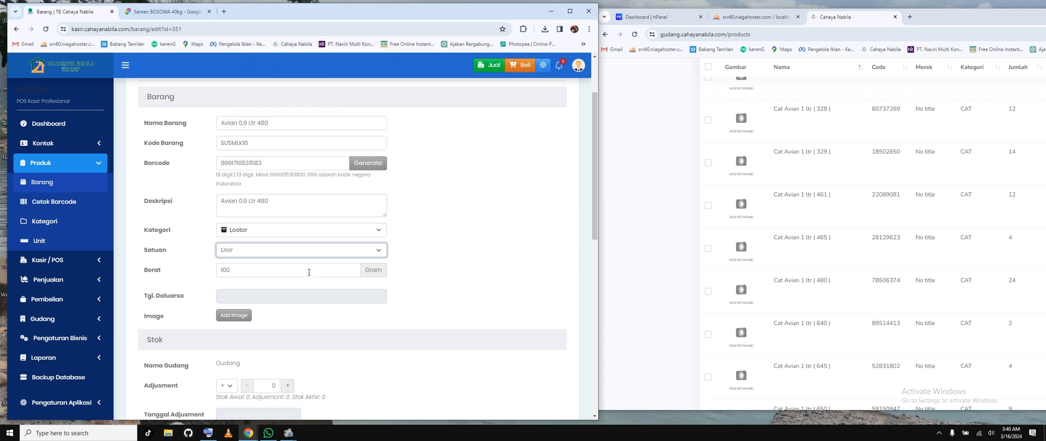
key("Tab")
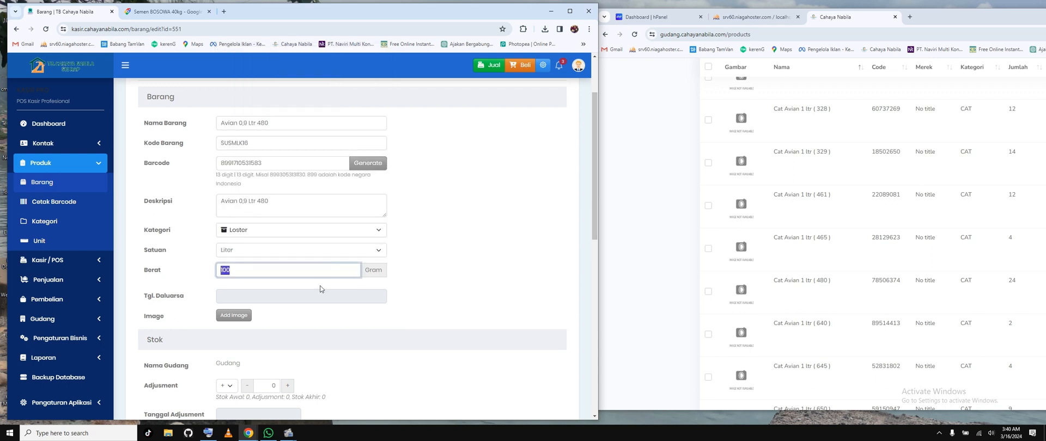
left_click(289, 273)
left_click(364, 274)
Step: Check the full list of Kategori options again for a dedicated paint category and close it without choosing
left_click(259, 231)
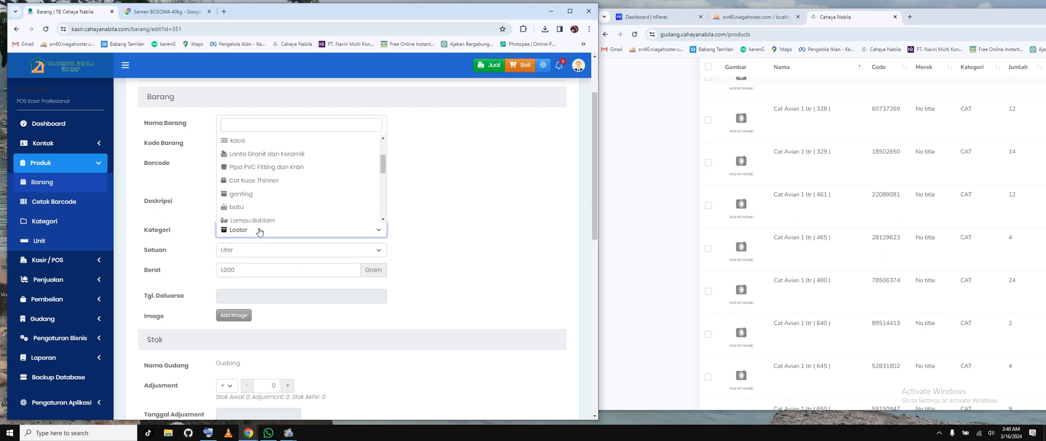
scroll(326, 188, "up", 3)
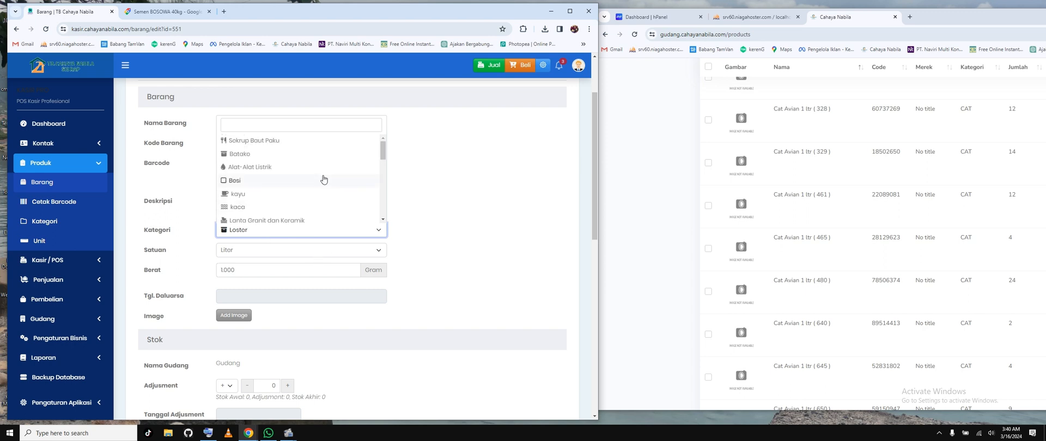
scroll(254, 163, "down", 3)
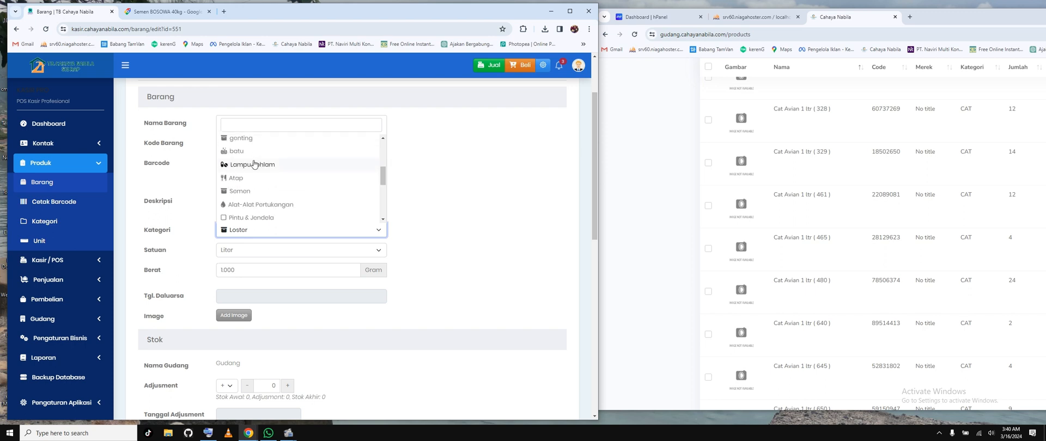
scroll(253, 164, "down", 1)
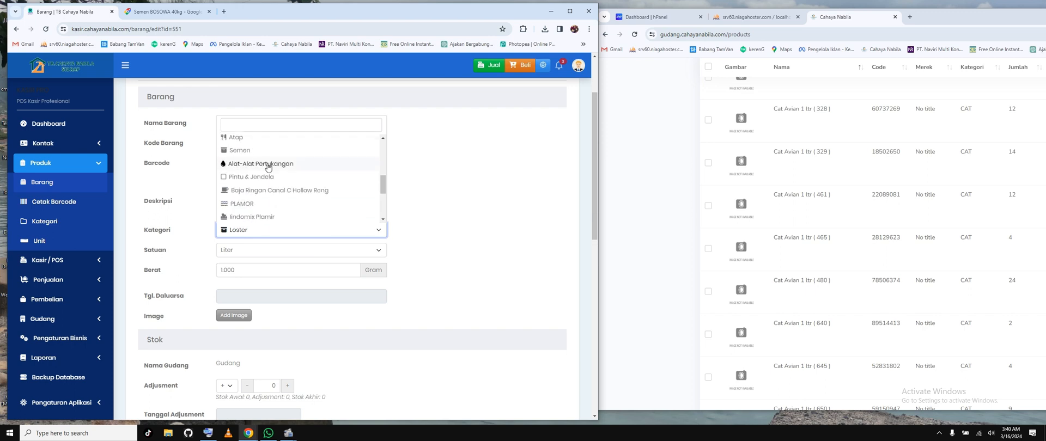
scroll(268, 167, "down", 1)
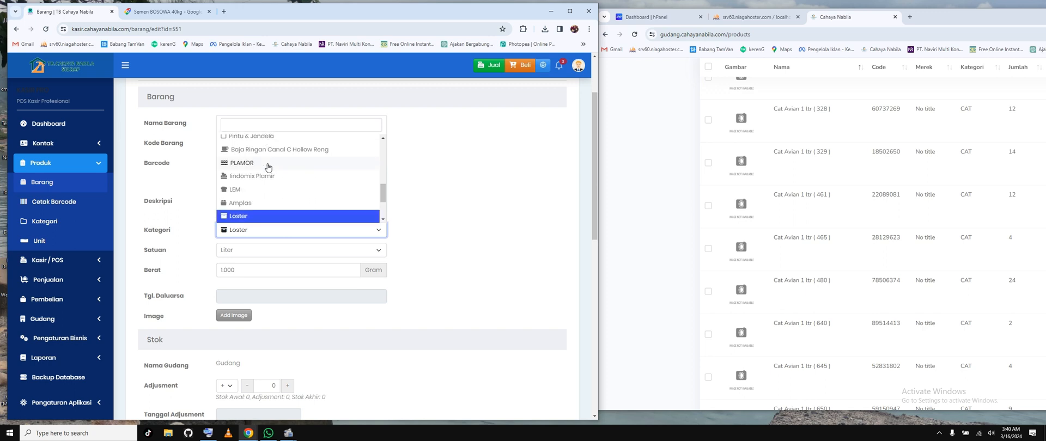
scroll(268, 167, "down", 1)
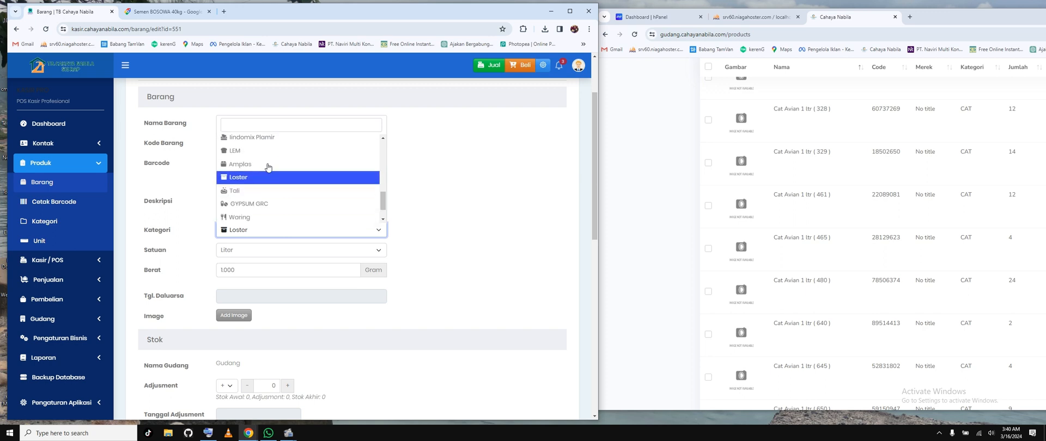
scroll(268, 167, "down", 1)
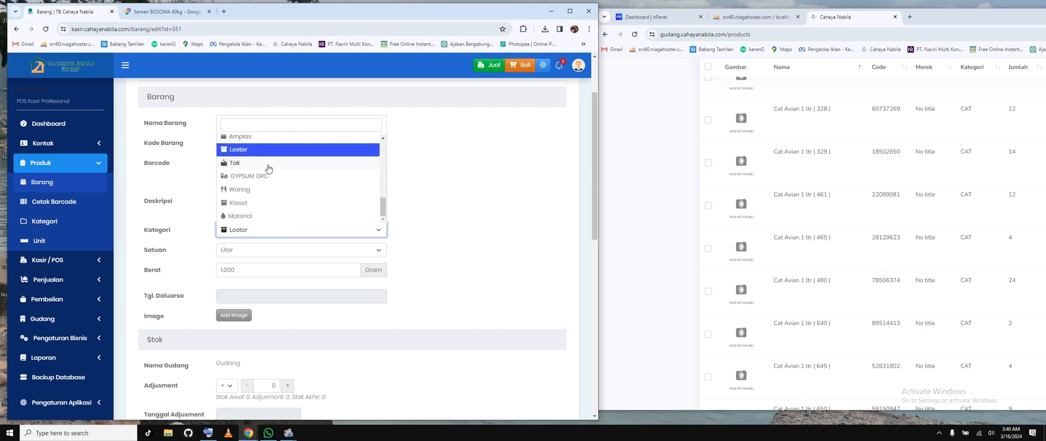
left_click(465, 239)
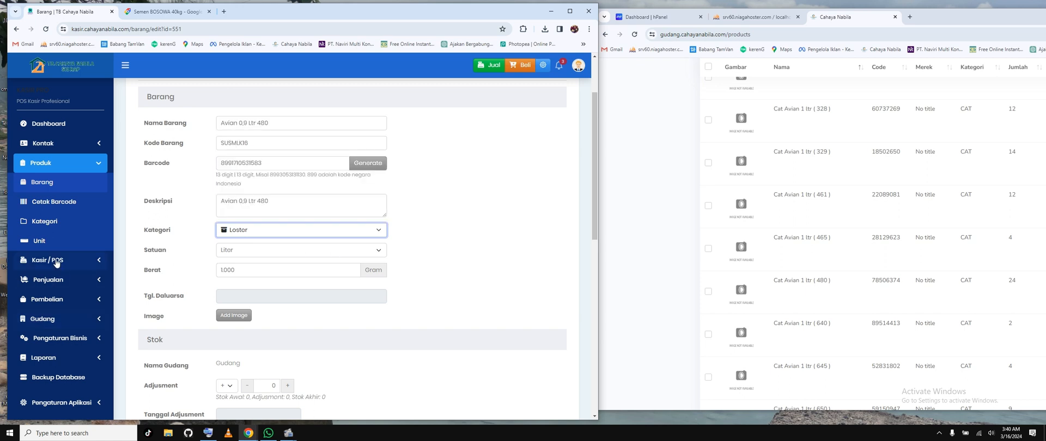
Step: Start a new product category named CAT with the description "Cat" and make it active
left_click(46, 222)
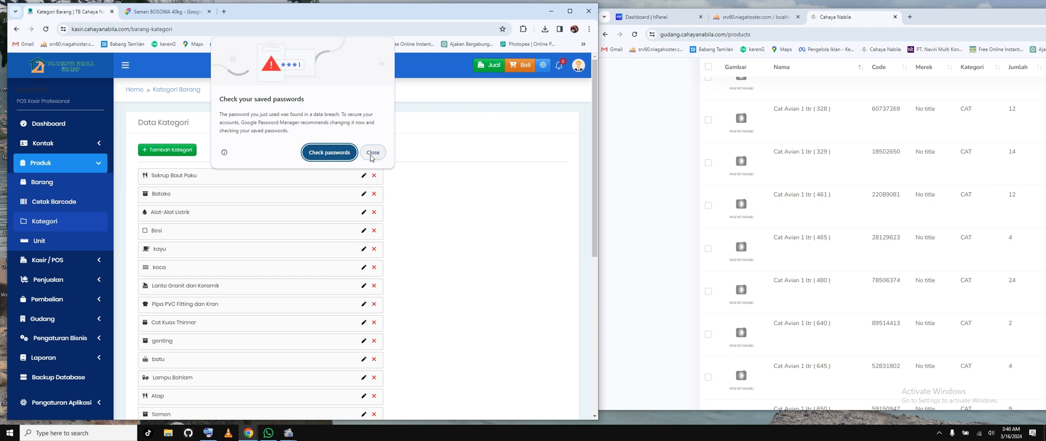
left_click(372, 153)
left_click(165, 153)
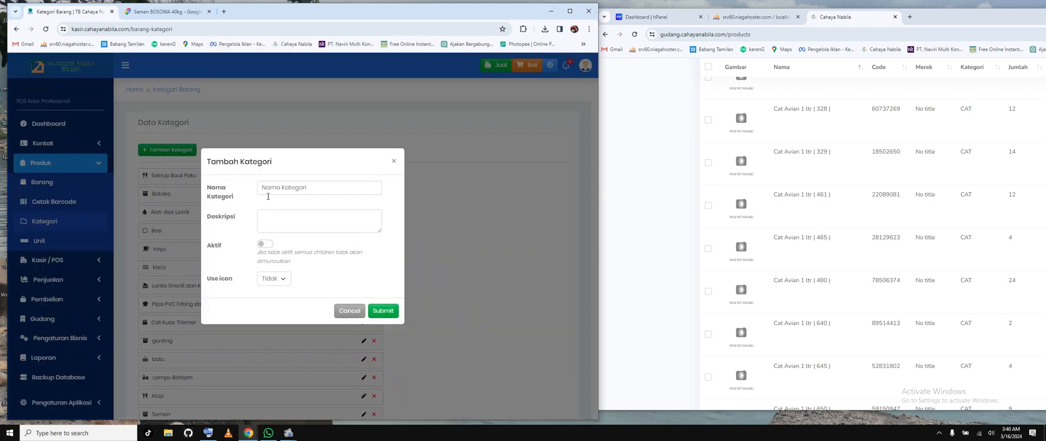
left_click(286, 187)
type("CAT")
left_click(286, 219)
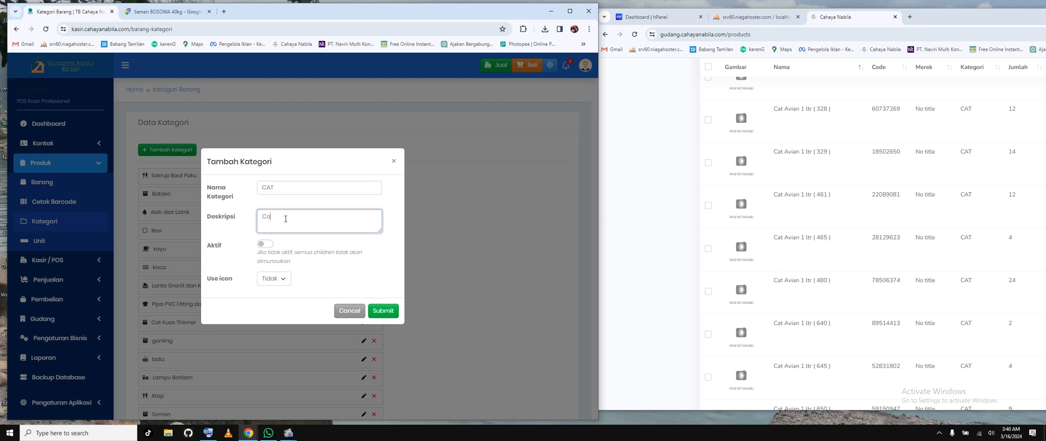
left_click(266, 245)
Step: Enable an icon for the new CAT category by choosing Ya and open the icon selection
left_click(280, 279)
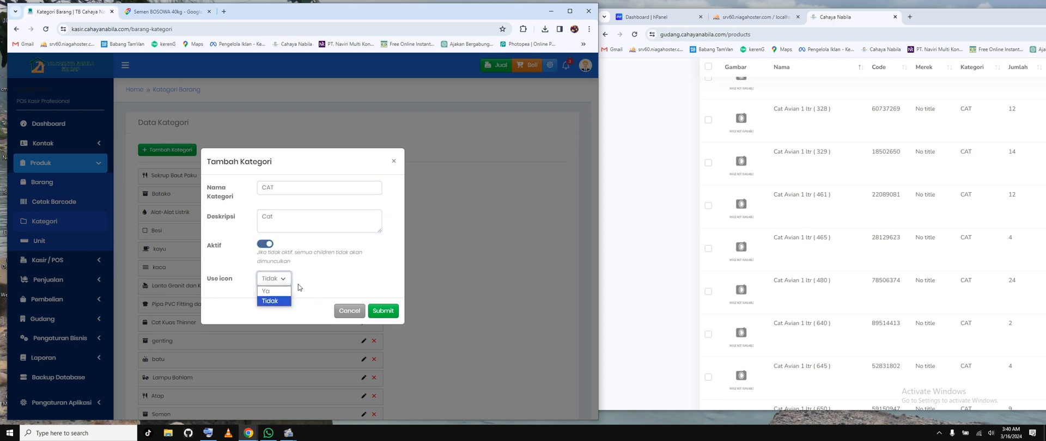
left_click(283, 294)
left_click(302, 278)
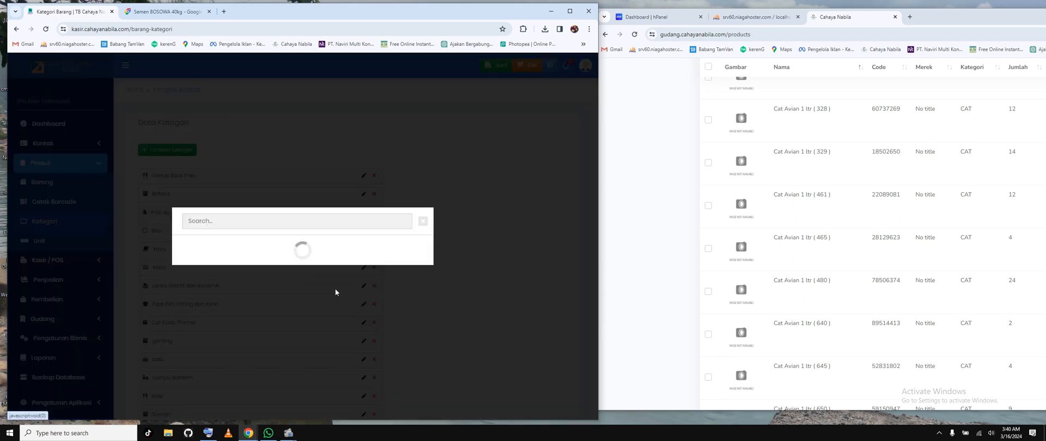
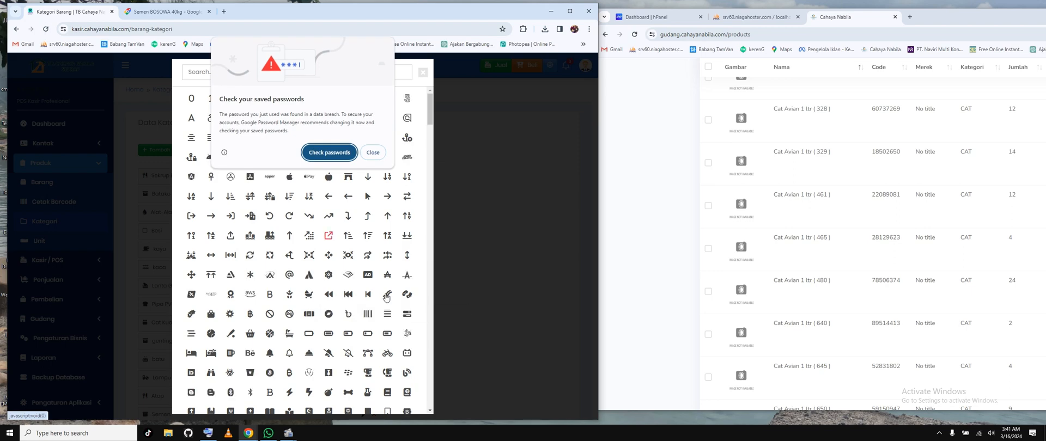
Step: Give the CAT category the bacon-strip icon and submit the new category
left_click(379, 153)
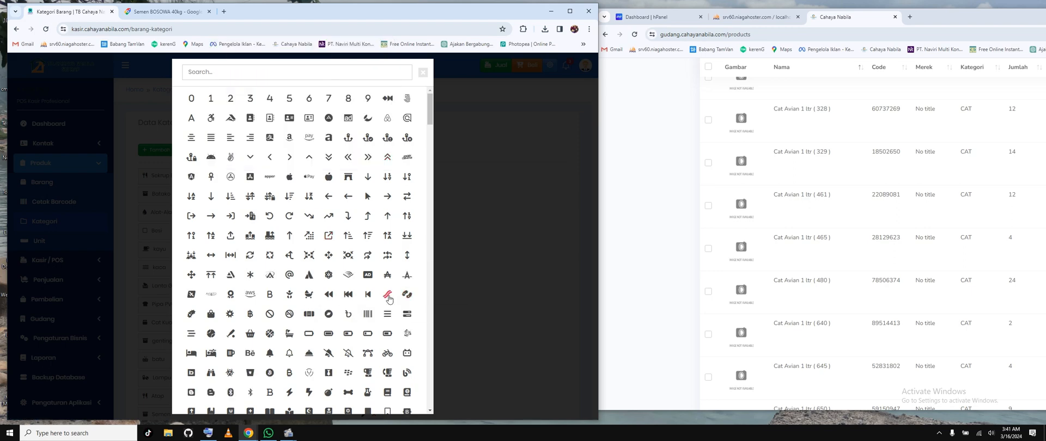
left_click(387, 294)
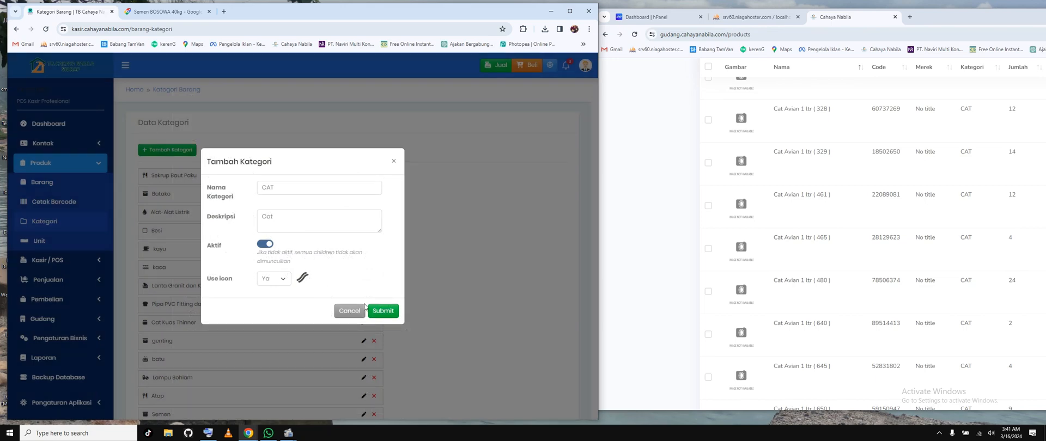
left_click(384, 310)
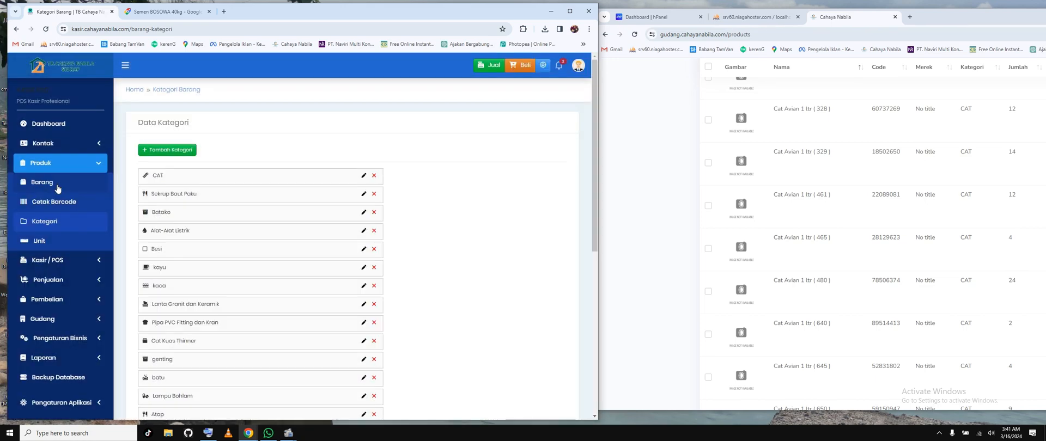
Step: Open the Barang item list and search it for "avian"
left_click(54, 185)
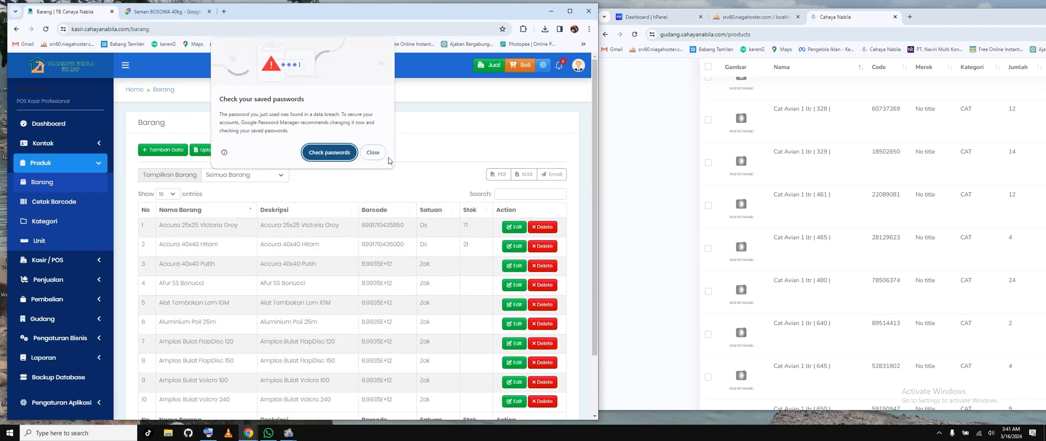
left_click(385, 154)
left_click(533, 193)
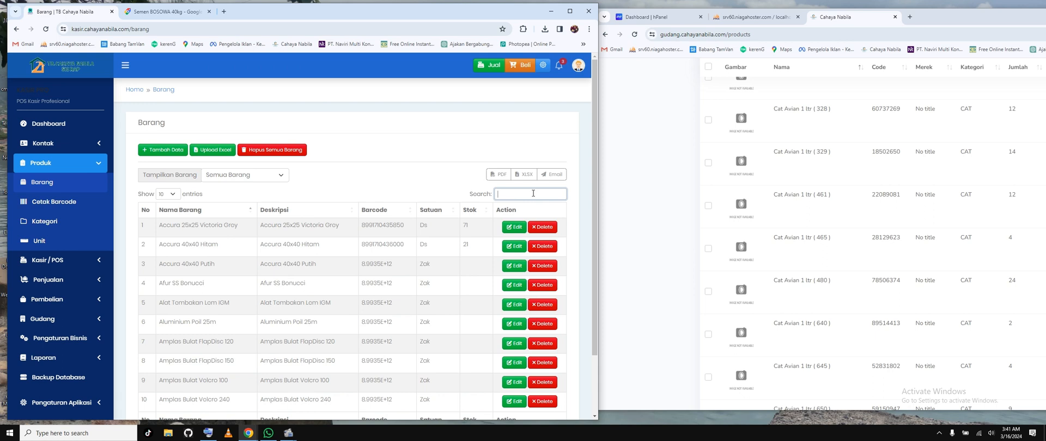
type("avi")
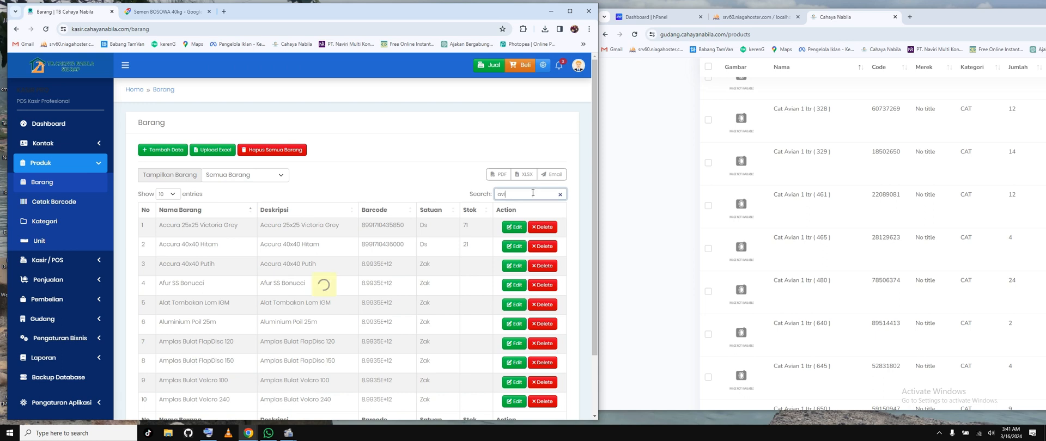
type("an")
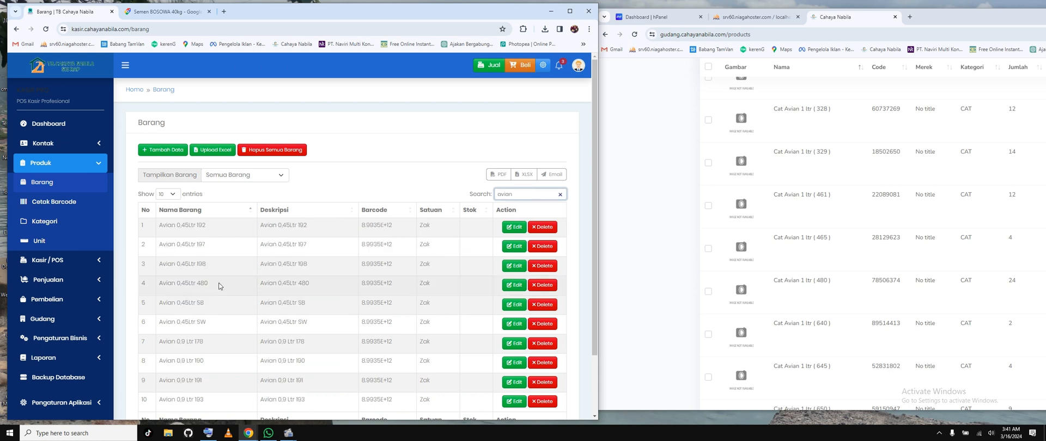
left_click(514, 286)
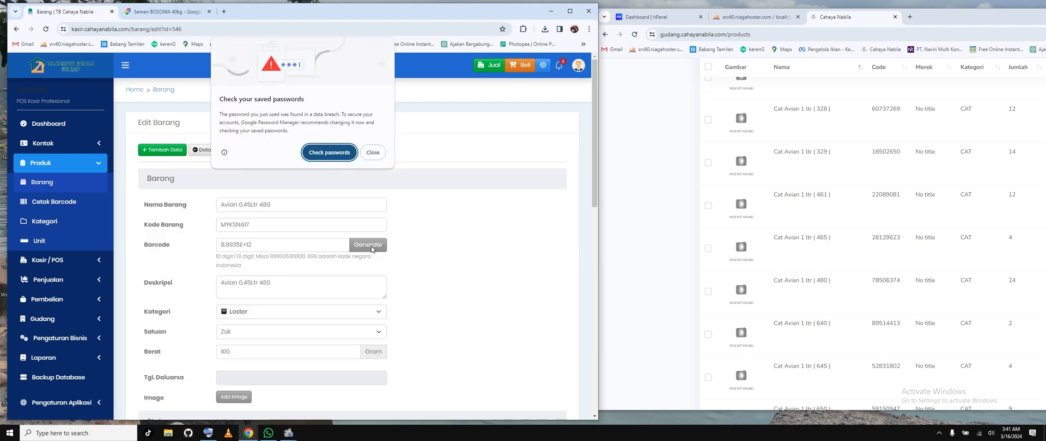
left_click(371, 249)
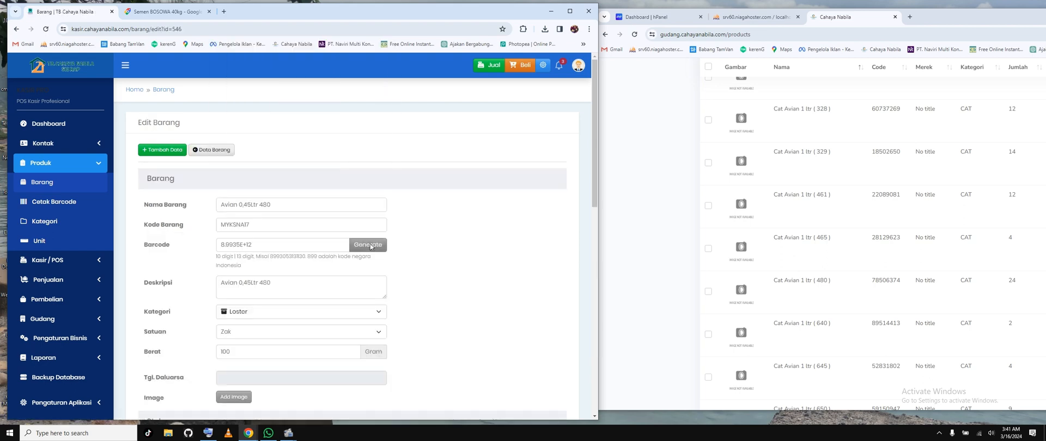
left_click(369, 245)
left_click(212, 149)
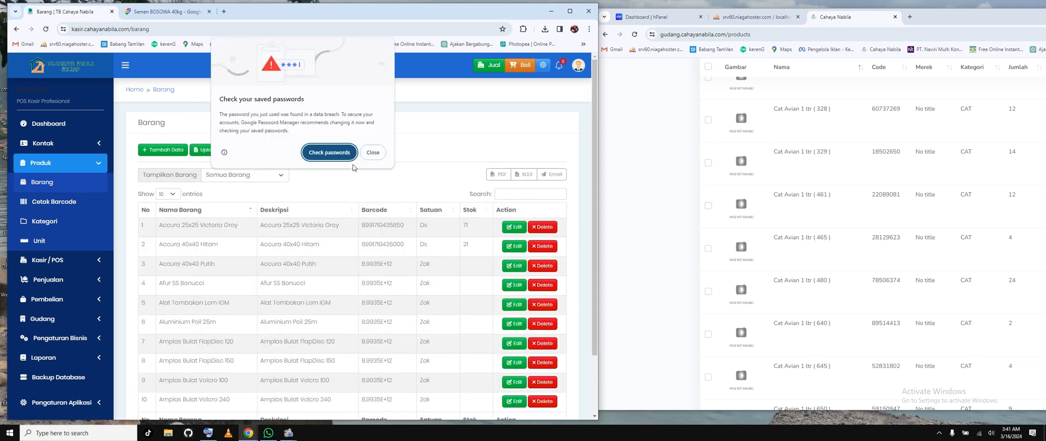
left_click(372, 153)
left_click(508, 193)
type("o")
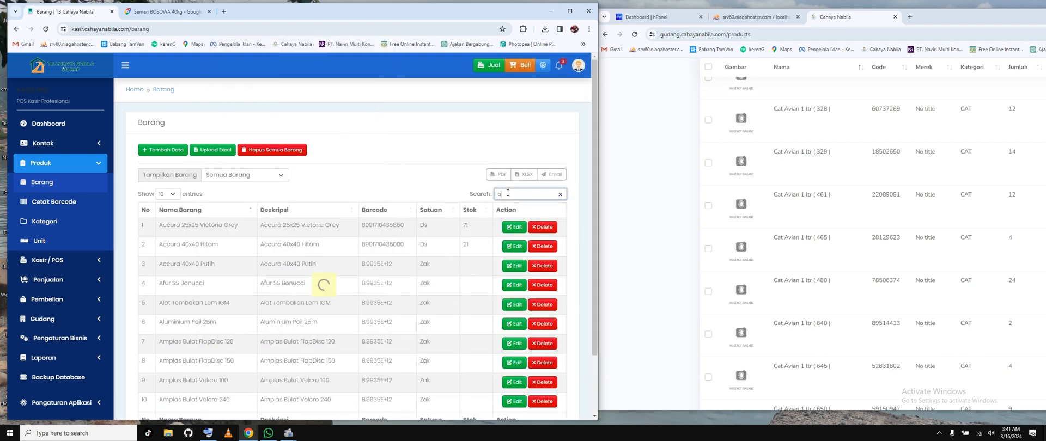
type("vian")
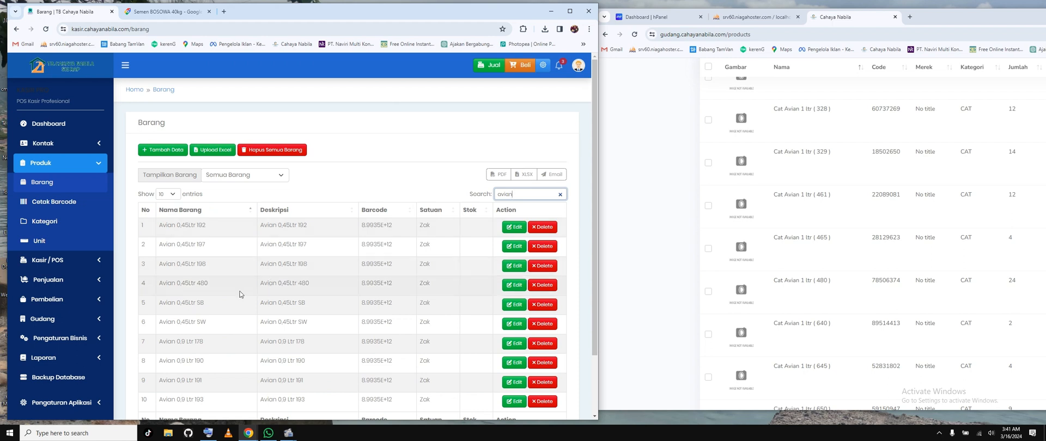
Step: Show 100 entries in the filtered Avian item list and open Avian 0,9 Ltr 480 for editing
scroll(218, 331, "down", 2)
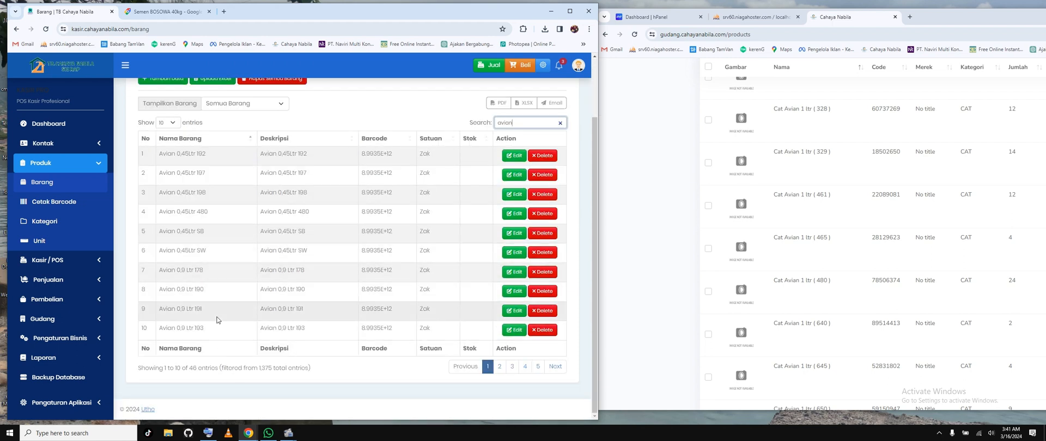
left_click(166, 122)
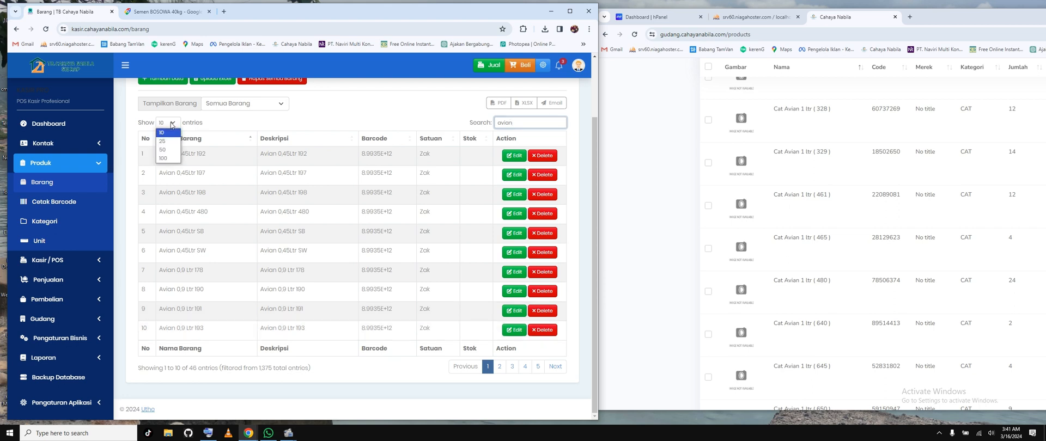
left_click(166, 163)
scroll(247, 266, "down", 2)
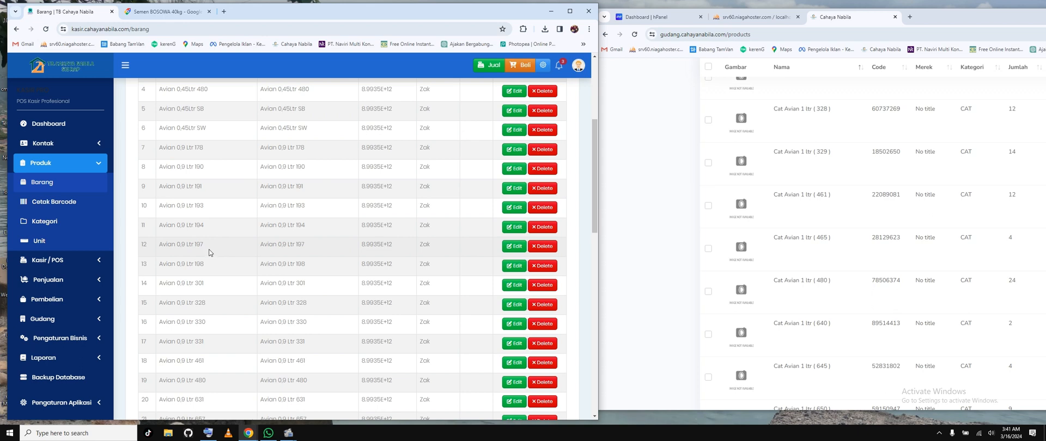
scroll(209, 252, "down", 3)
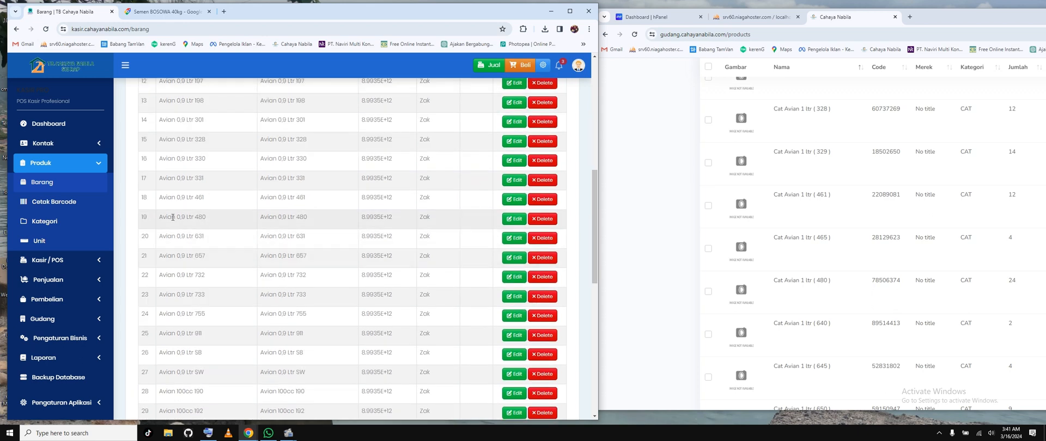
left_click_drag(172, 218, 249, 229)
left_click(514, 219)
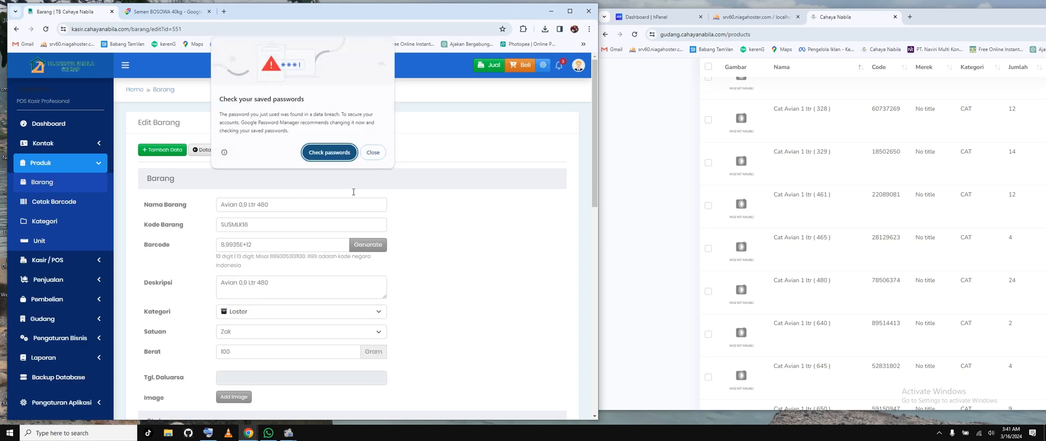
Step: Generate a new barcode for Avian 0,9 Ltr 480 and set its Kategori to CAT
left_click(372, 152)
left_click(372, 245)
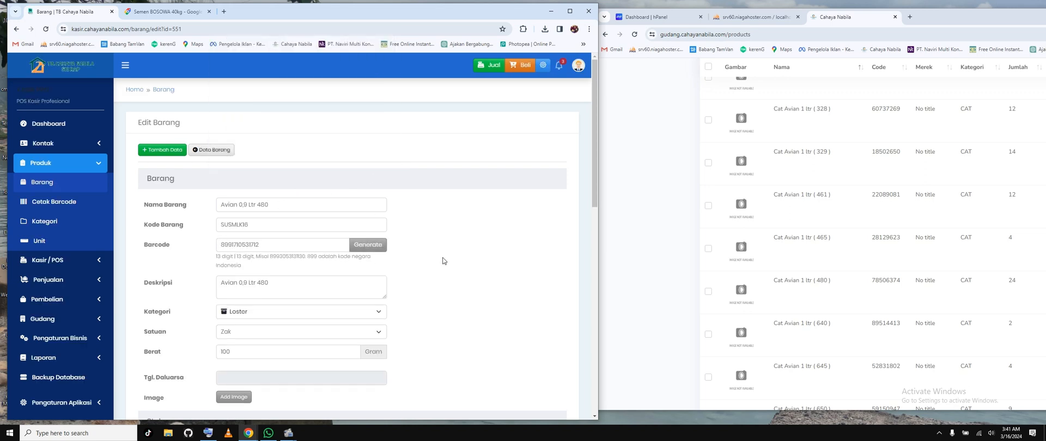
scroll(443, 259, "down", 2)
left_click(360, 195)
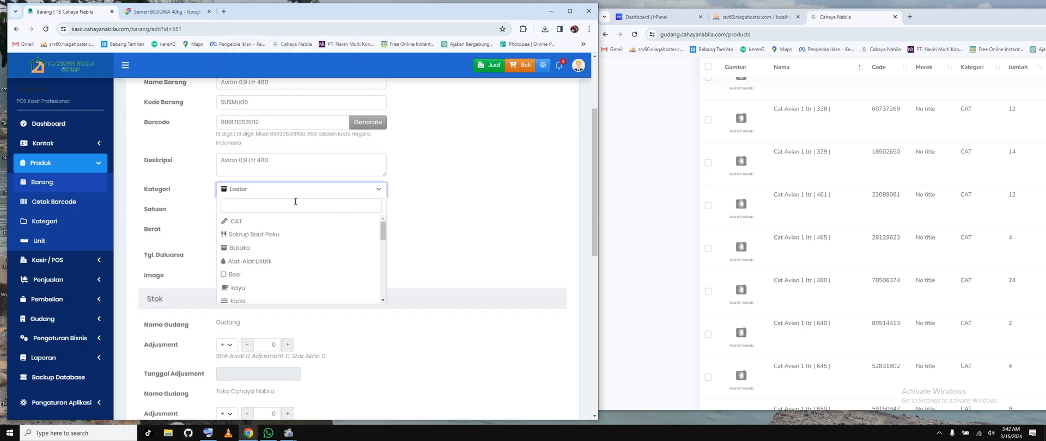
left_click(245, 225)
Step: Set the item's Satuan to Liter and its Berat to 1.000 gram
left_click(362, 215)
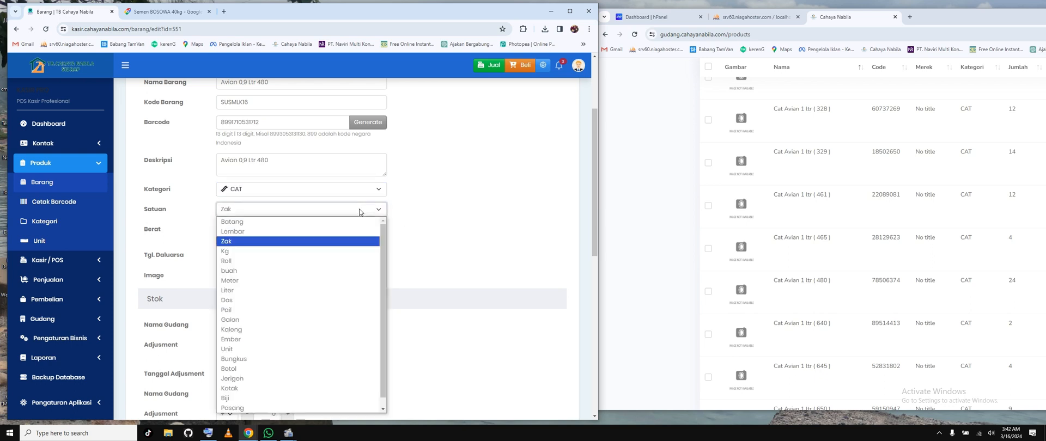
left_click(260, 291)
left_click(300, 227)
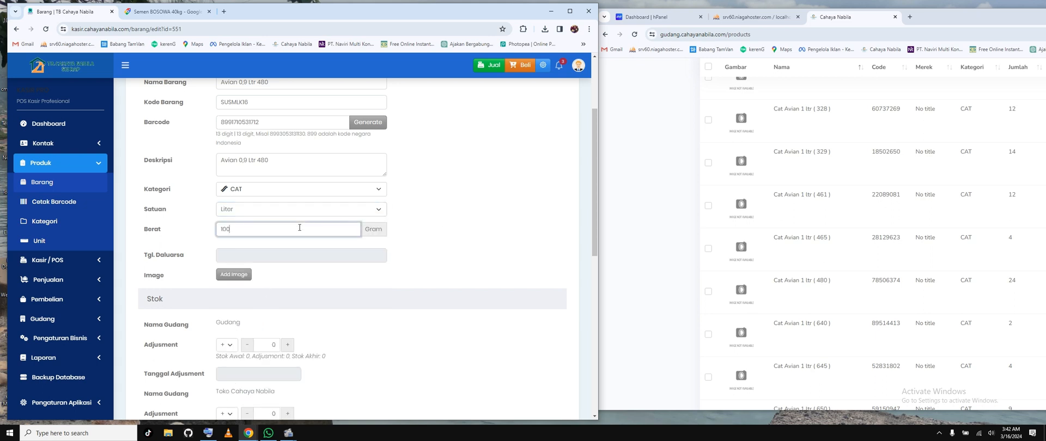
type("000")
left_click(360, 265)
scroll(431, 258, "down", 1)
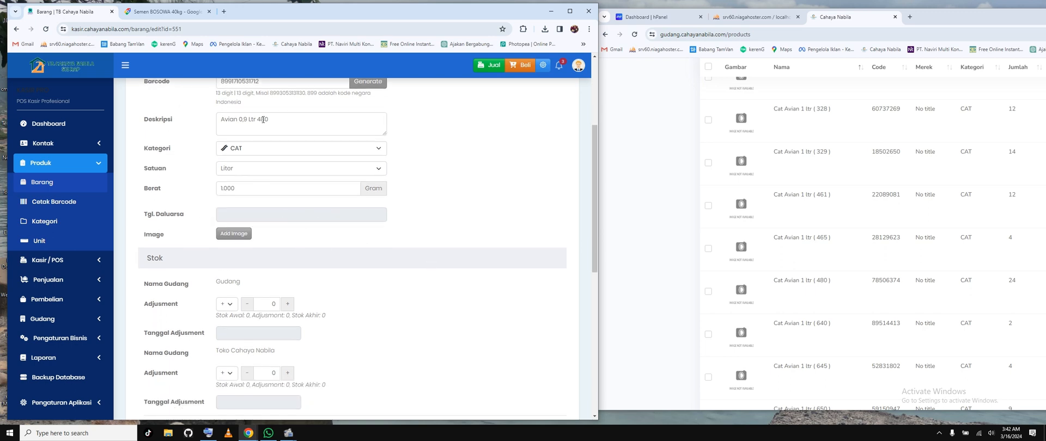
Step: Search Google for "avian cat 1 liter 480" and switch to the image results
left_click(224, 11)
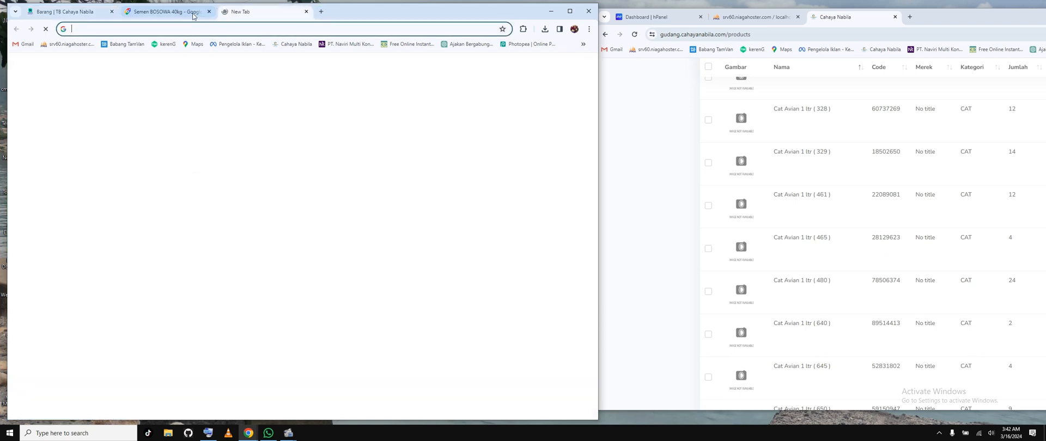
left_click(163, 11)
left_click_drag(215, 66, 33, 68)
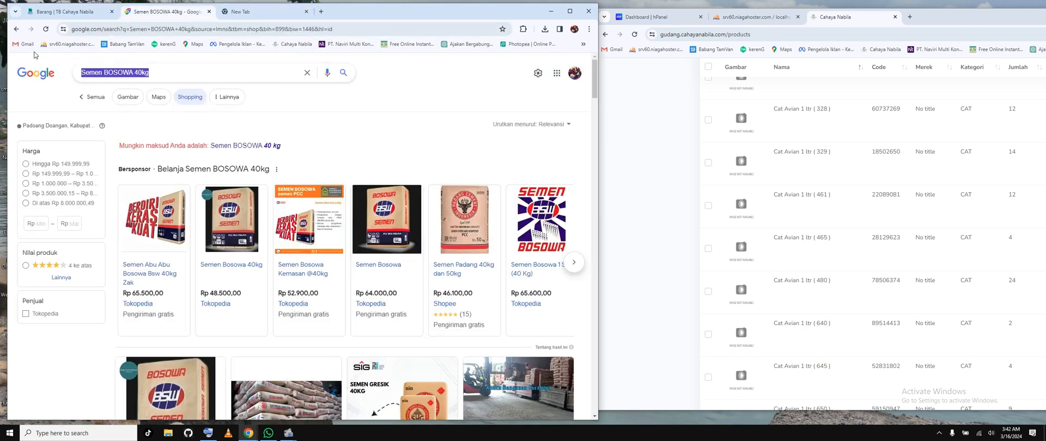
type("avian")
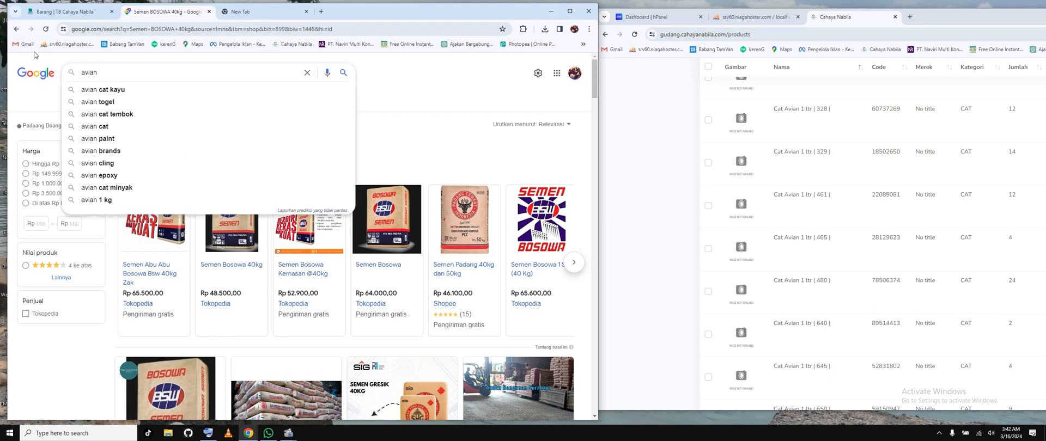
type(" cat ")
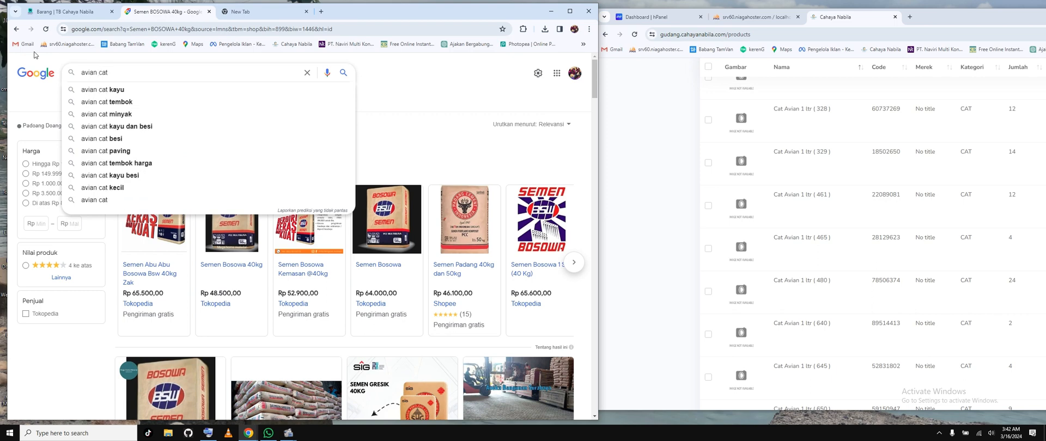
type("1 liter ")
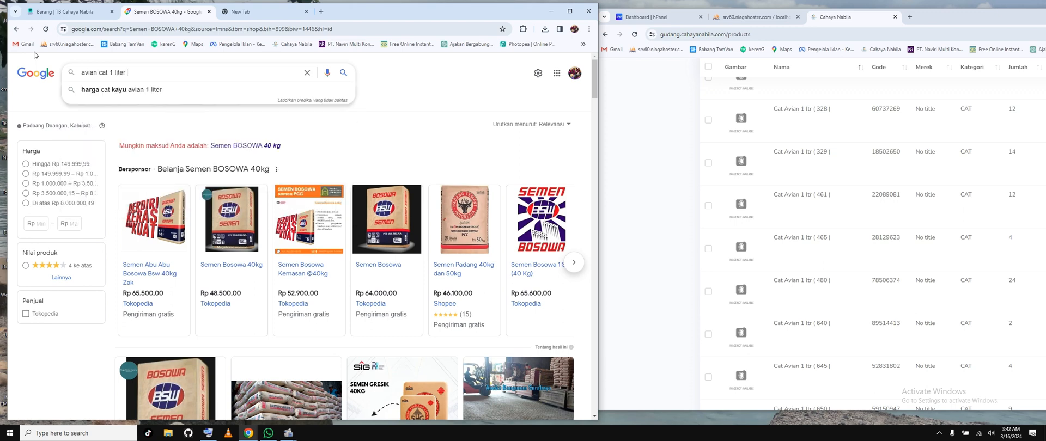
type("480")
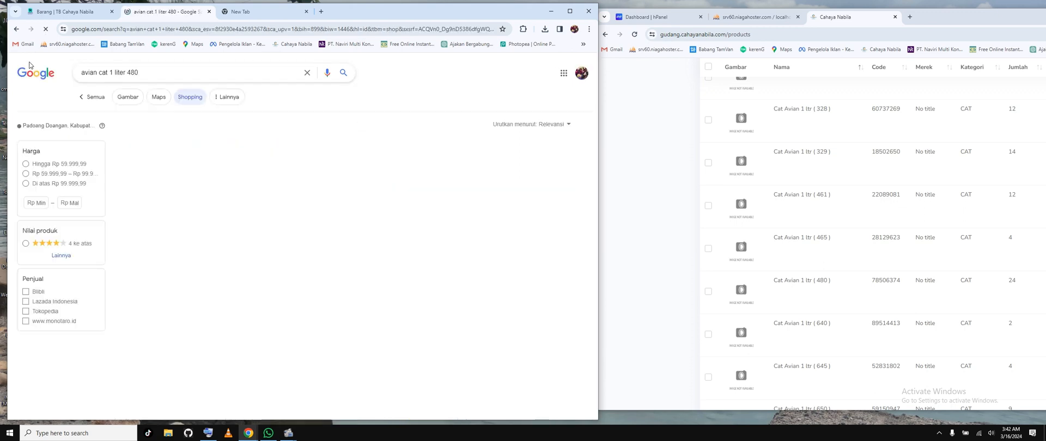
left_click(137, 97)
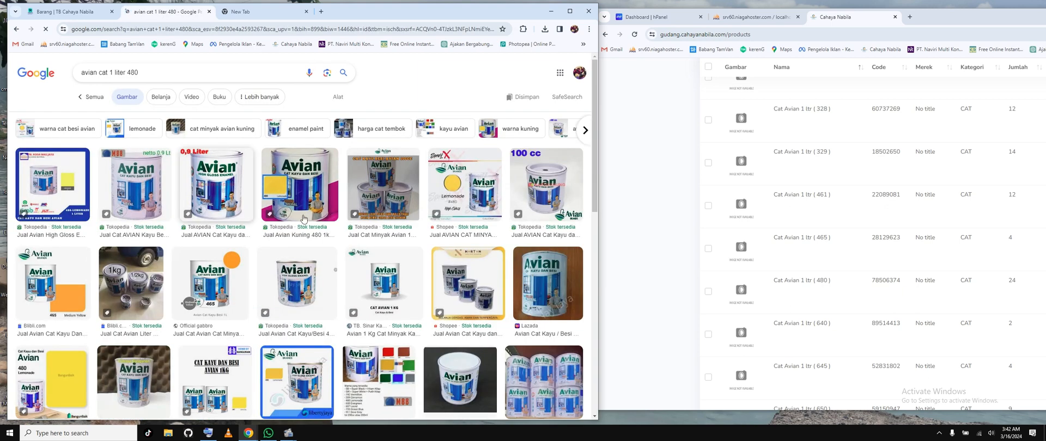
Step: Save the Tokopedia picture of the 0,9 Liter Avian High Gloss Enamel can as a JPEG in Downloads
left_click(197, 190)
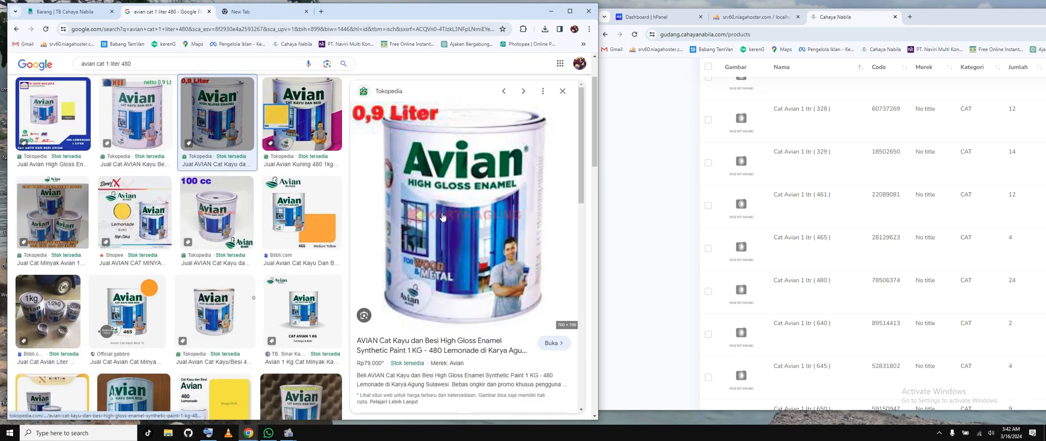
right_click(442, 215)
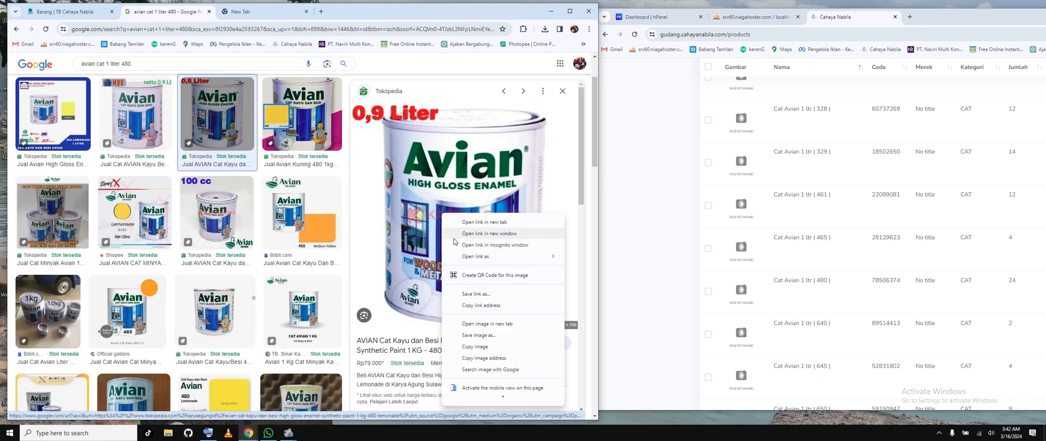
left_click(468, 335)
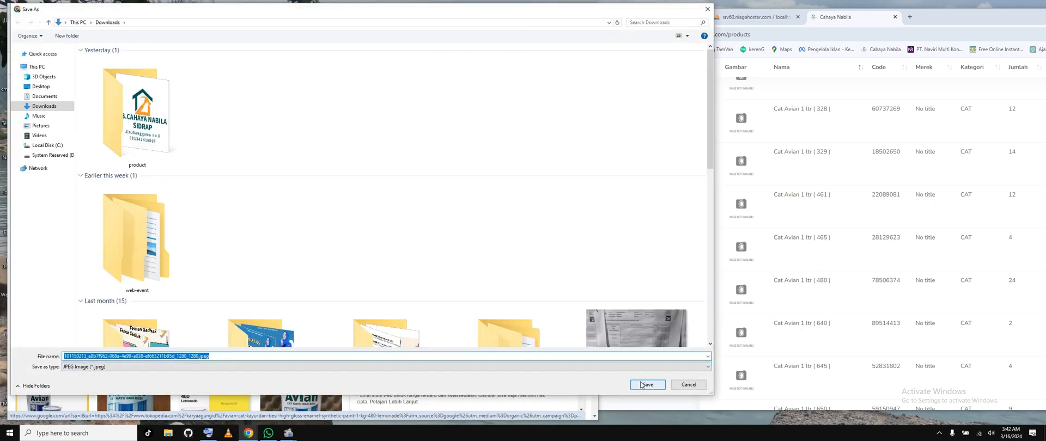
left_click(646, 385)
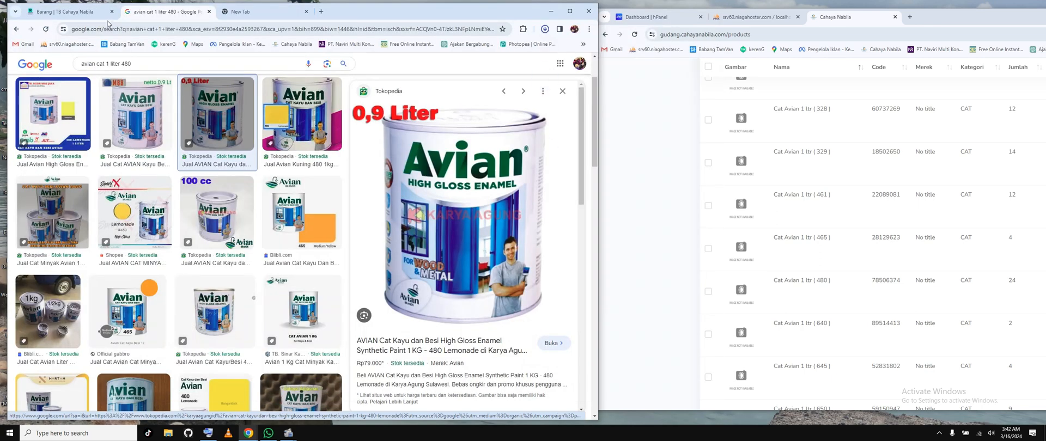
Step: Try to upload the downloaded 0,9 Liter Avian JPEG to the item's image gallery in the kasir
left_click(76, 15)
left_click(235, 235)
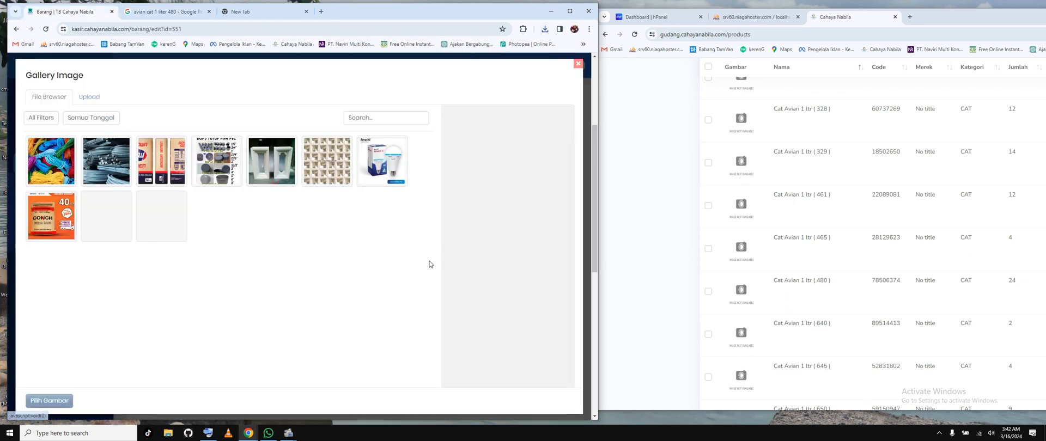
left_click(90, 97)
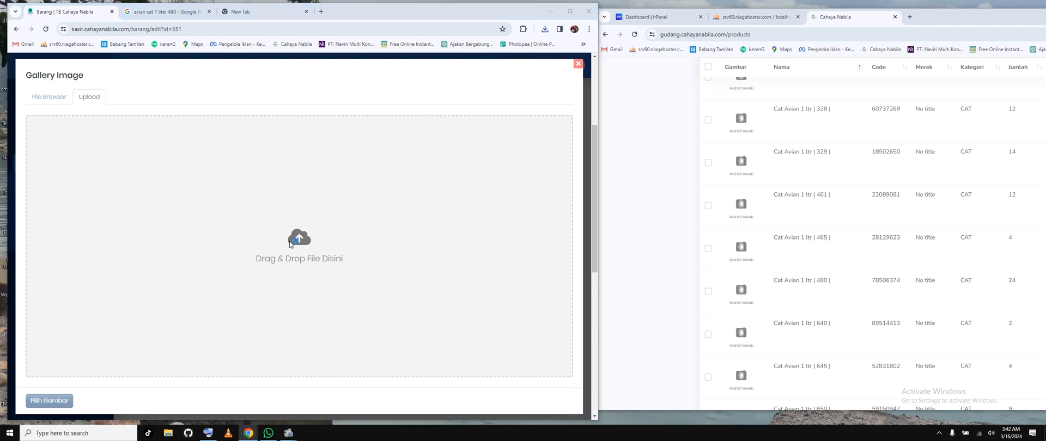
left_click(290, 244)
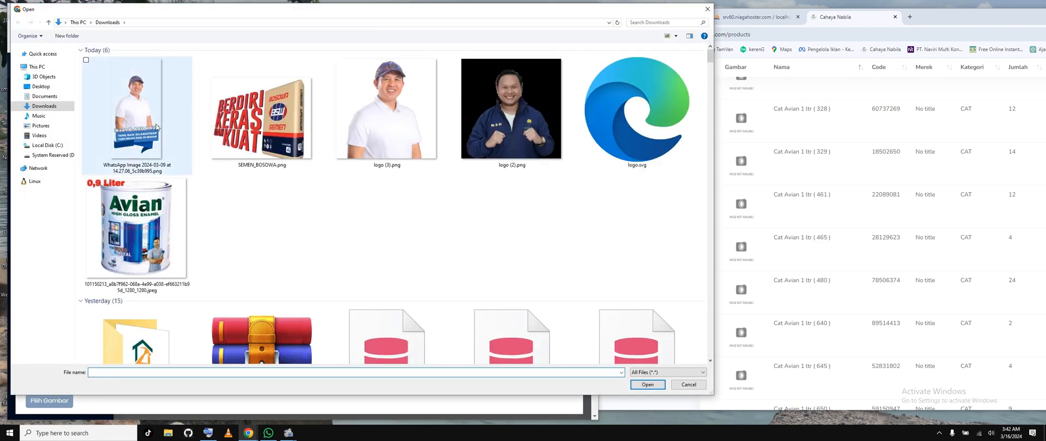
double_click(137, 229)
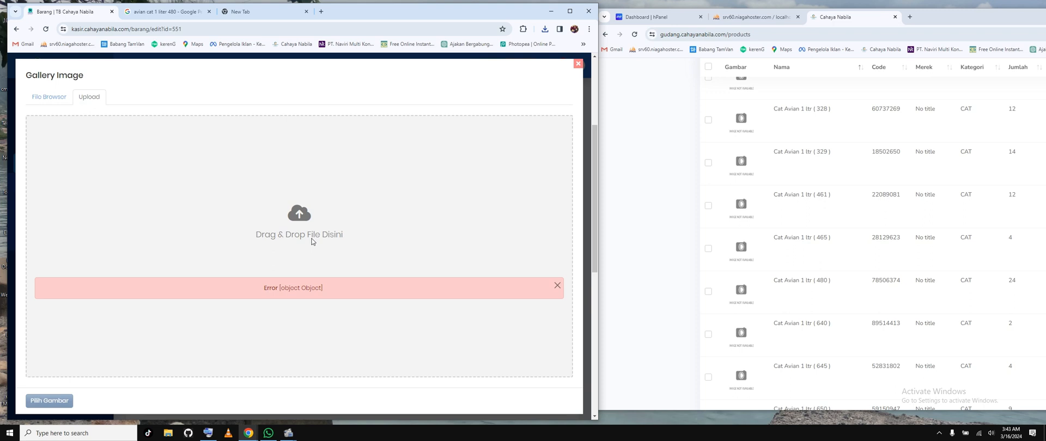
left_click(558, 285)
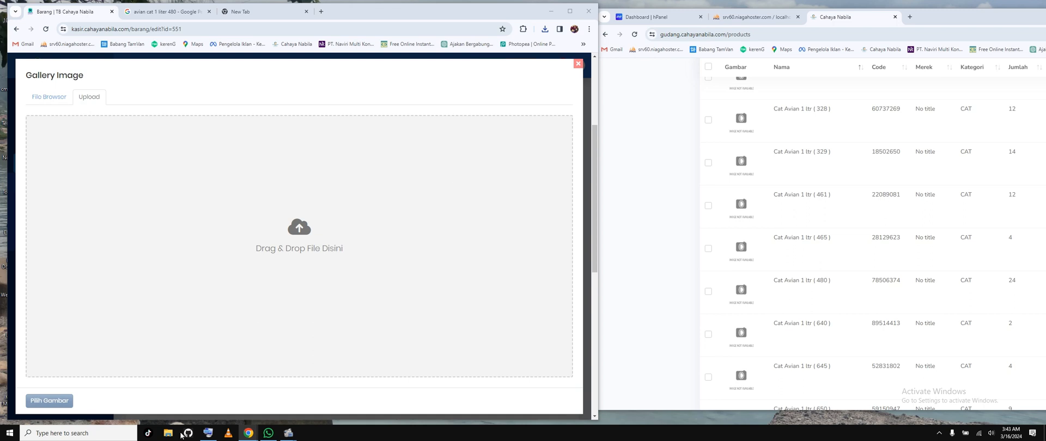
Step: Check the file properties of the Avian can JPEG in the Downloads folder
left_click(168, 433)
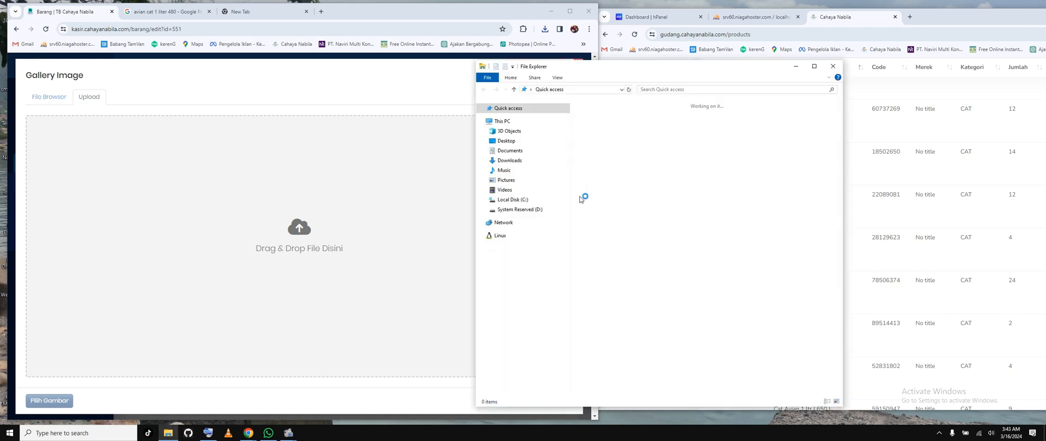
left_click(539, 155)
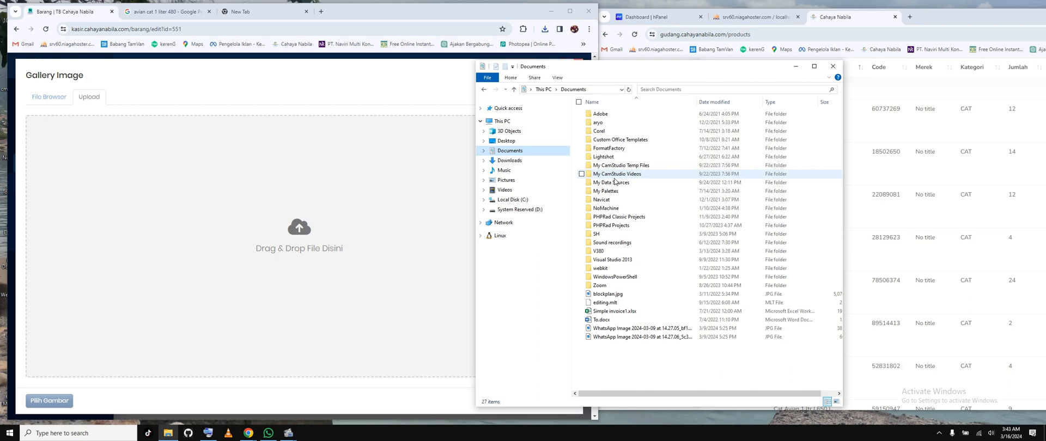
left_click(526, 161)
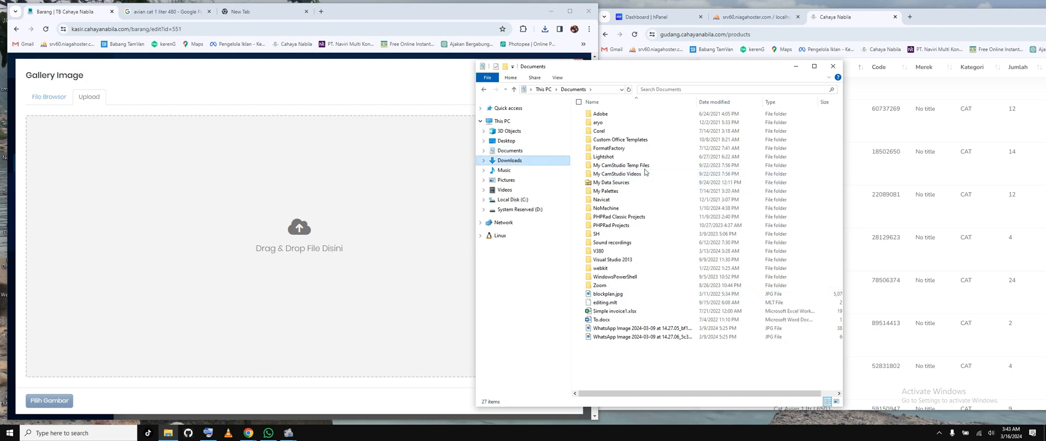
left_click(652, 179)
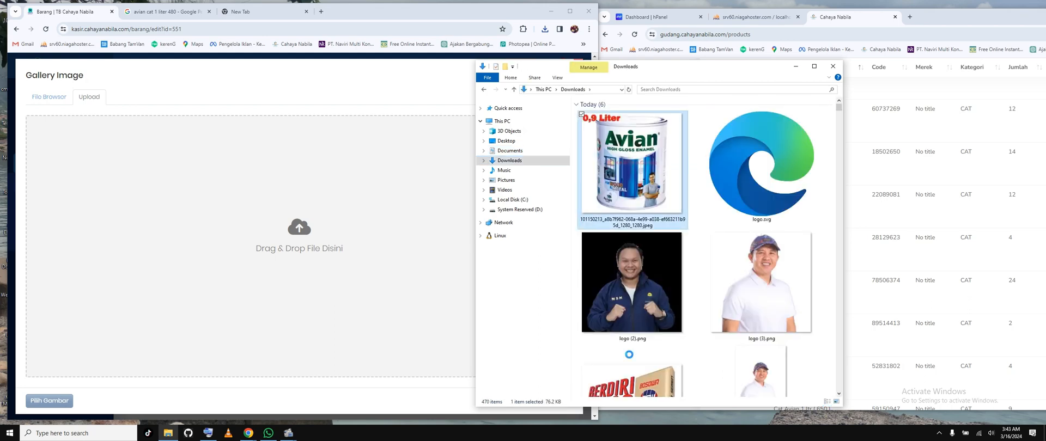
right_click(629, 355)
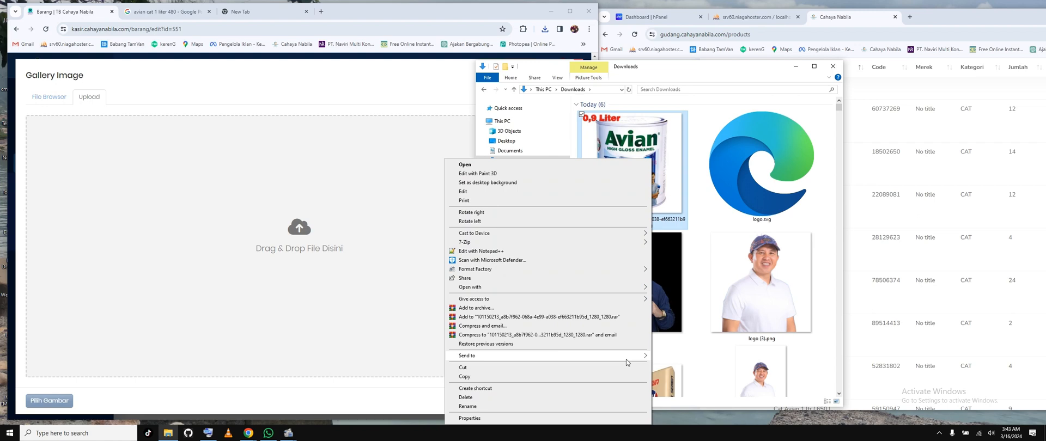
left_click(590, 418)
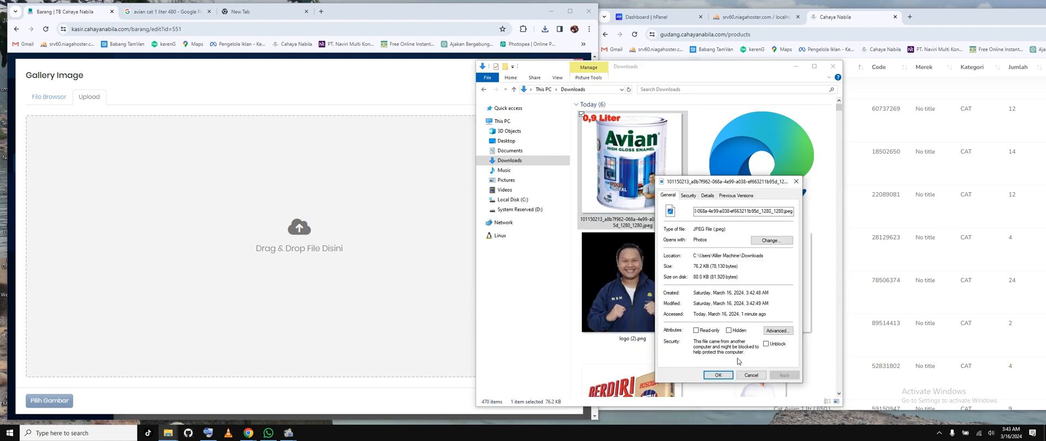
left_click(749, 375)
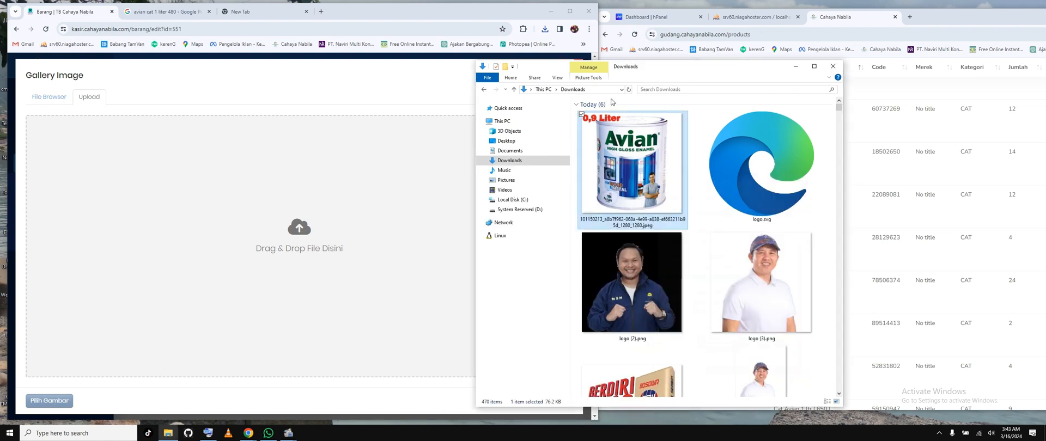
Step: Open the TB. Sinar Karya page for Avian 1 Kg from the image results and try to save its can picture
left_click(166, 11)
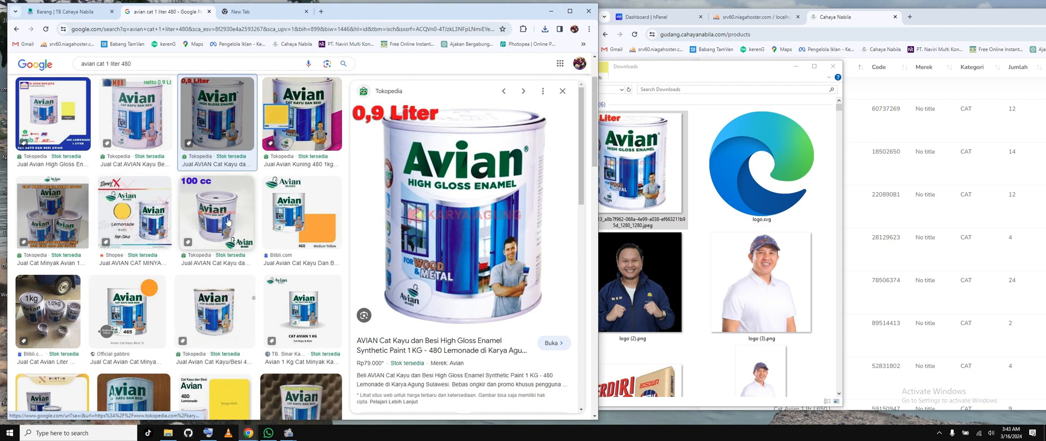
scroll(251, 238, "down", 1)
left_click(286, 257)
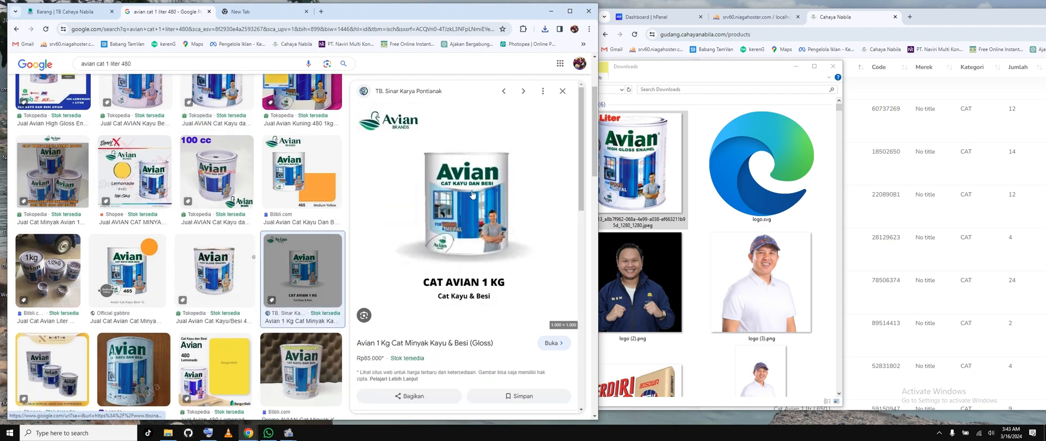
left_click(473, 194)
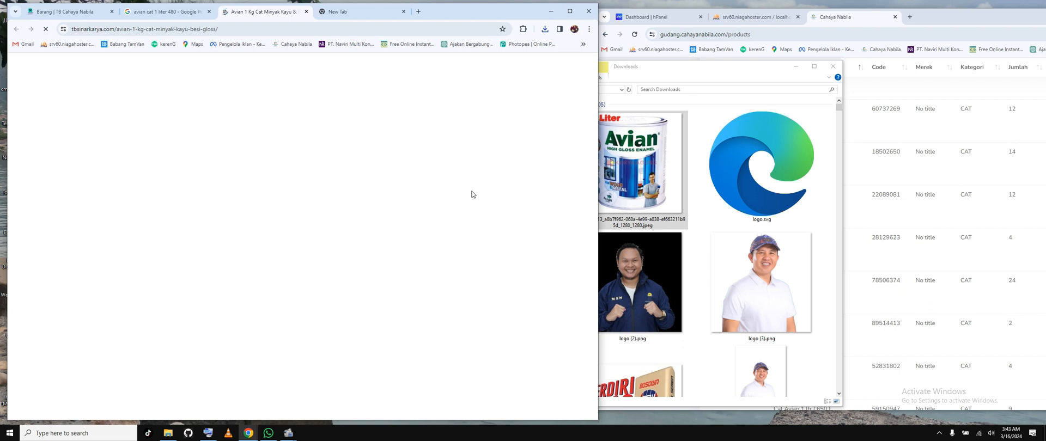
right_click(169, 232)
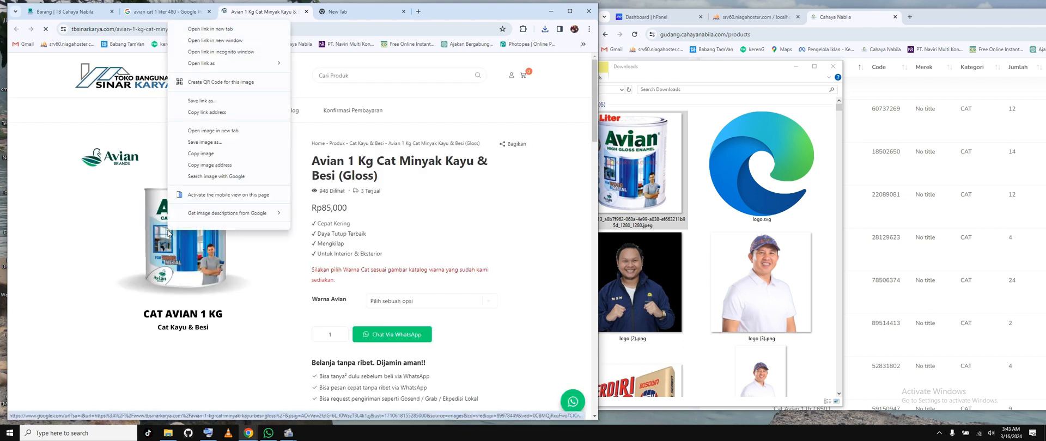
left_click(216, 143)
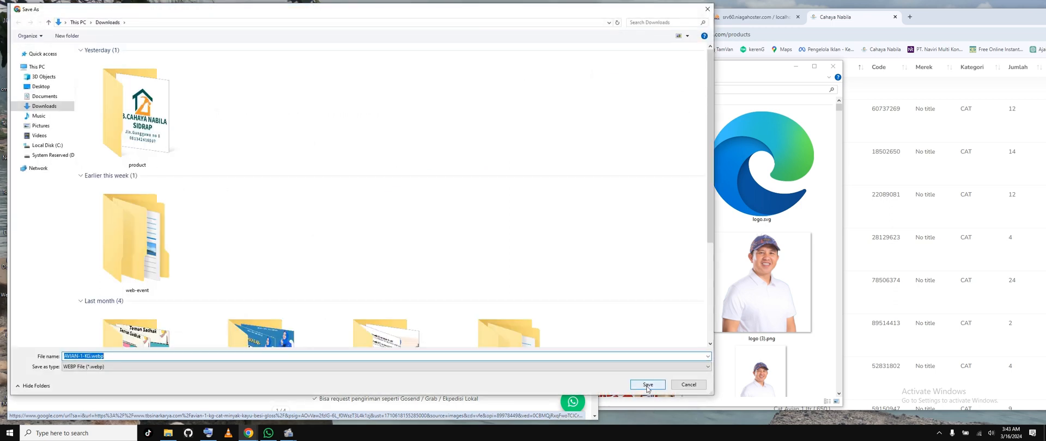
left_click(649, 385)
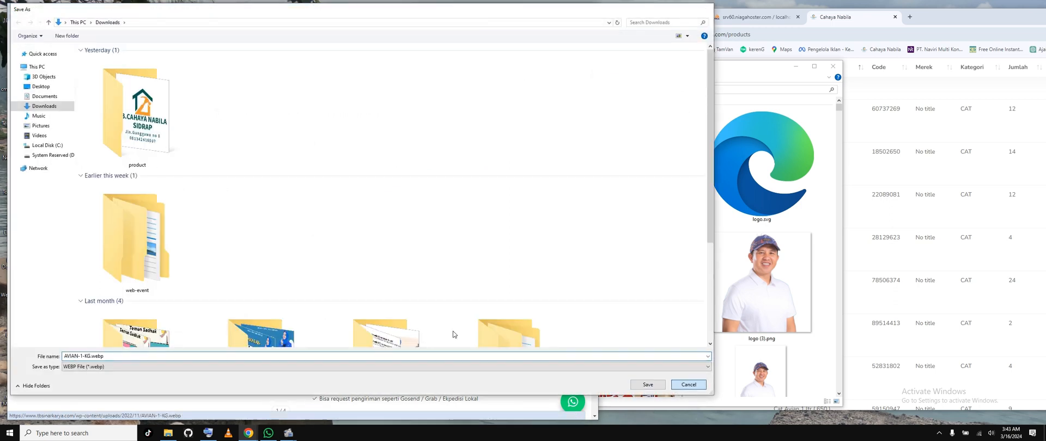
Step: Open the Tokopedia product page of the 0,9 Liter Avian can from the image results and try to save its picture
left_click(163, 11)
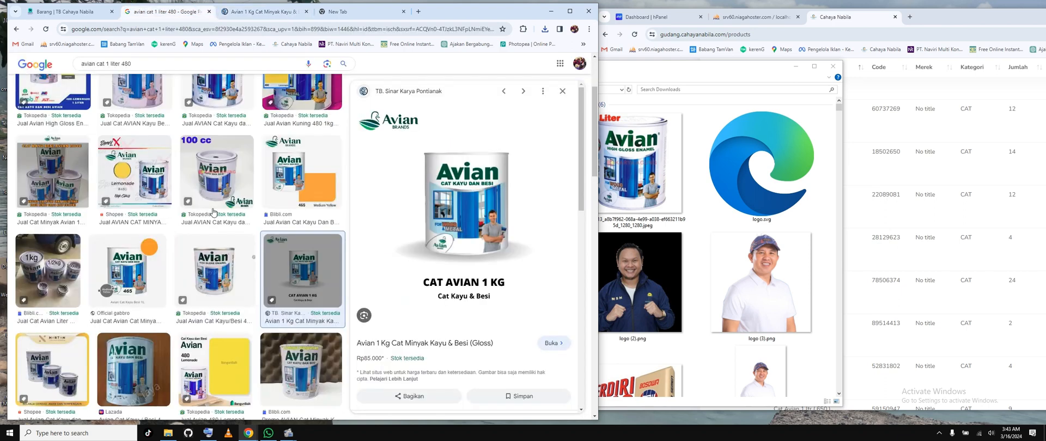
scroll(221, 188, "up", 3)
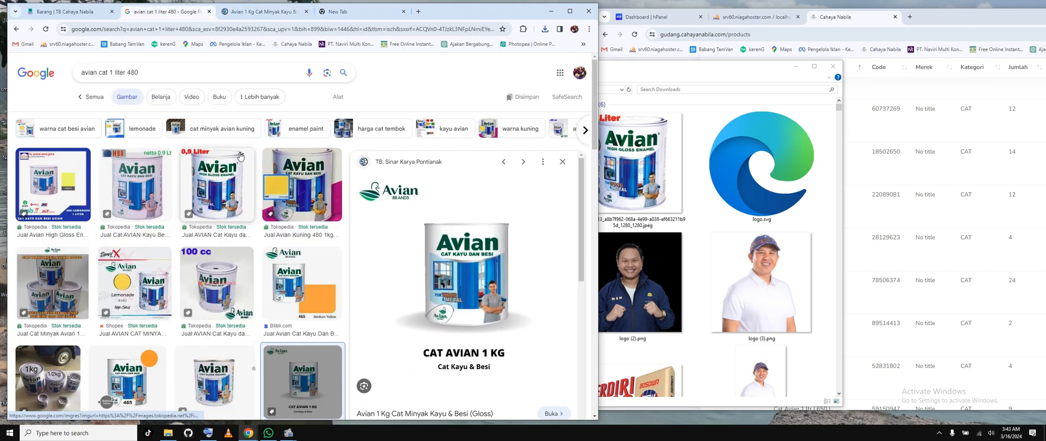
left_click(222, 198)
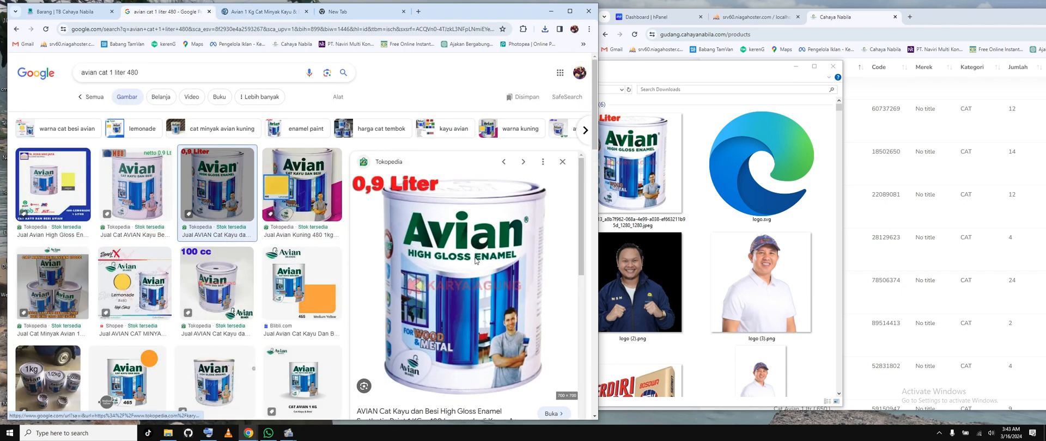
left_click(475, 261)
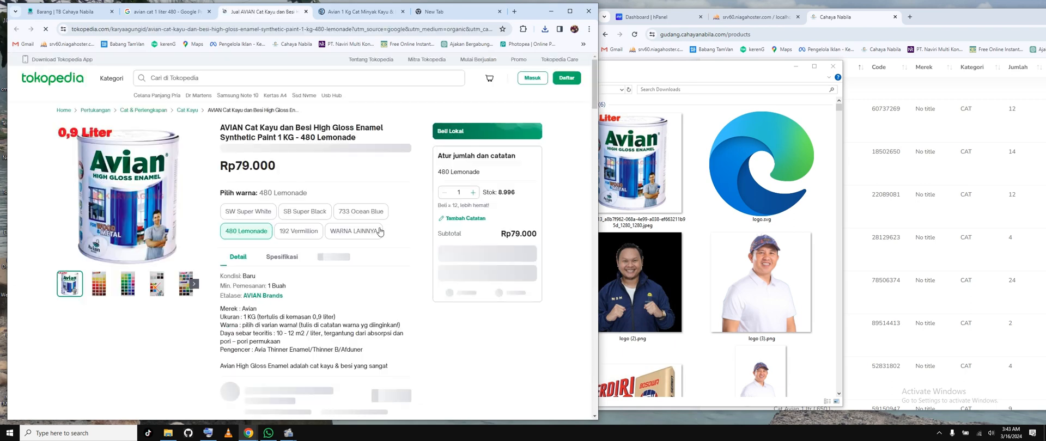
right_click(121, 186)
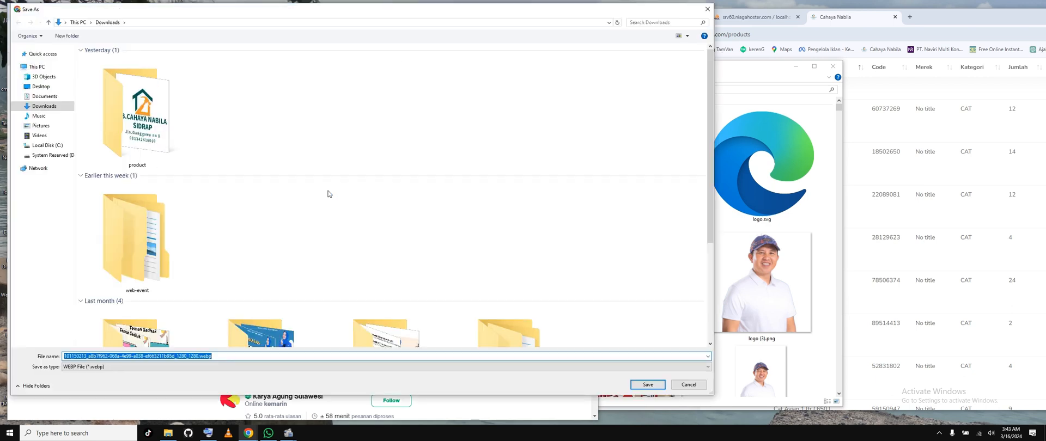
left_click(688, 385)
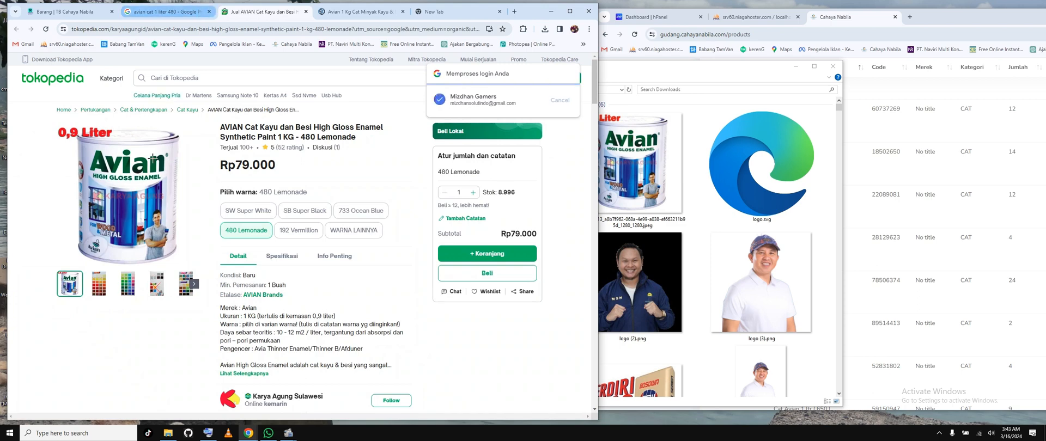
Step: Open the Blibli product page for AVIAN Cat Minyak Kayu & Besi 1Kg and try to save its main picture
left_click(184, 14)
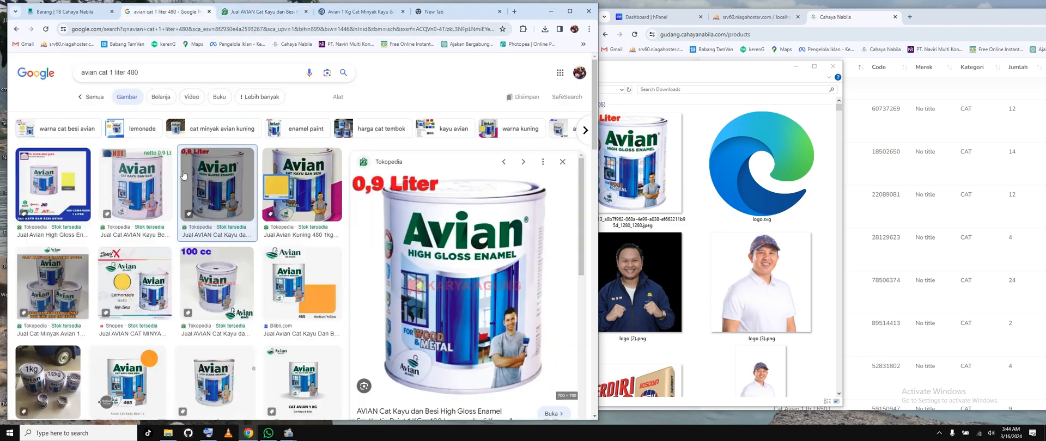
scroll(187, 271, "down", 3)
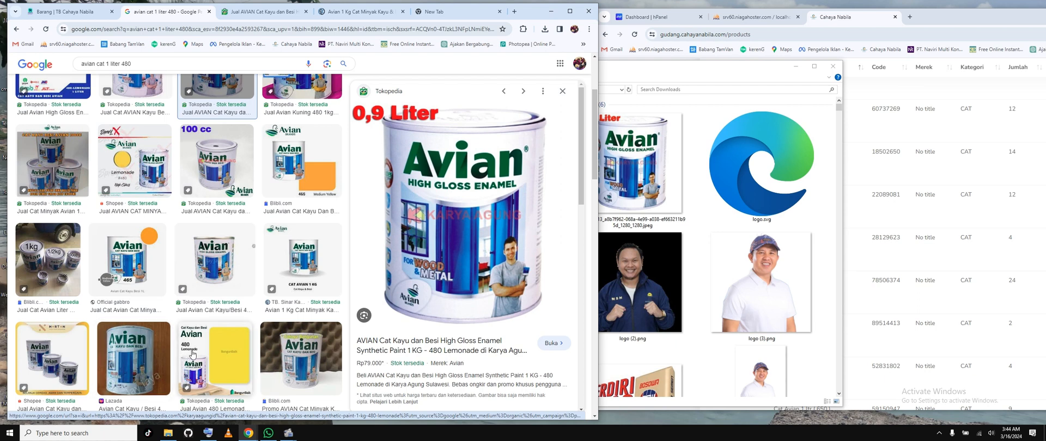
left_click(312, 367)
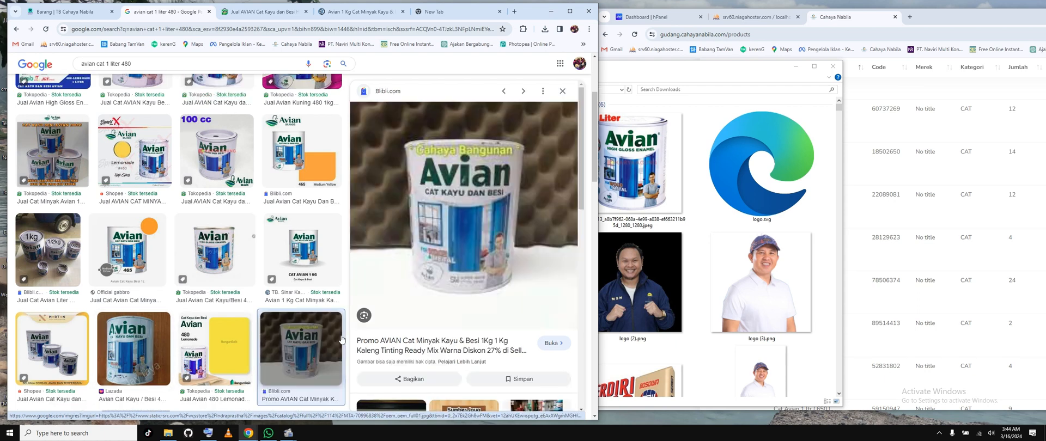
left_click(444, 224)
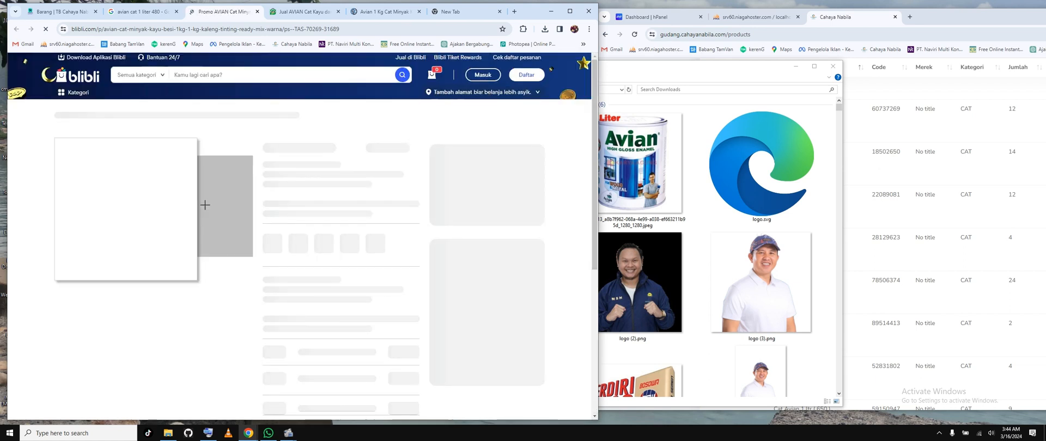
right_click(160, 220)
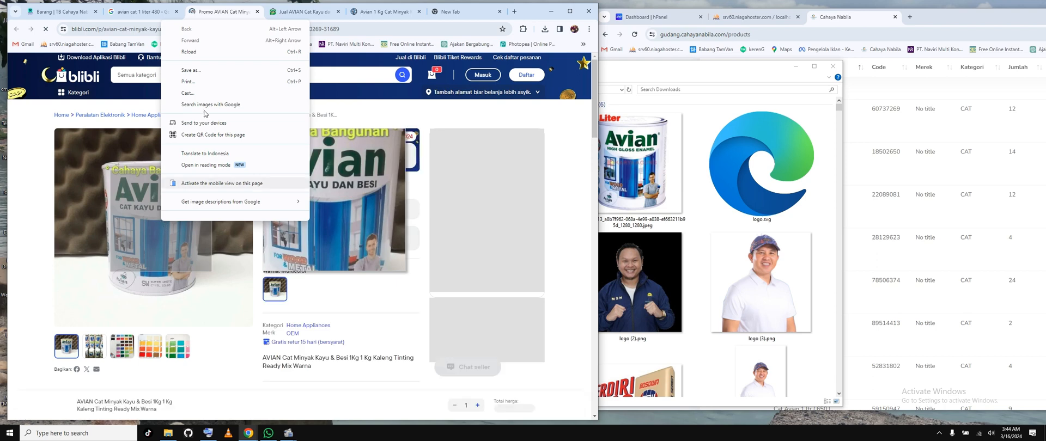
right_click(135, 228)
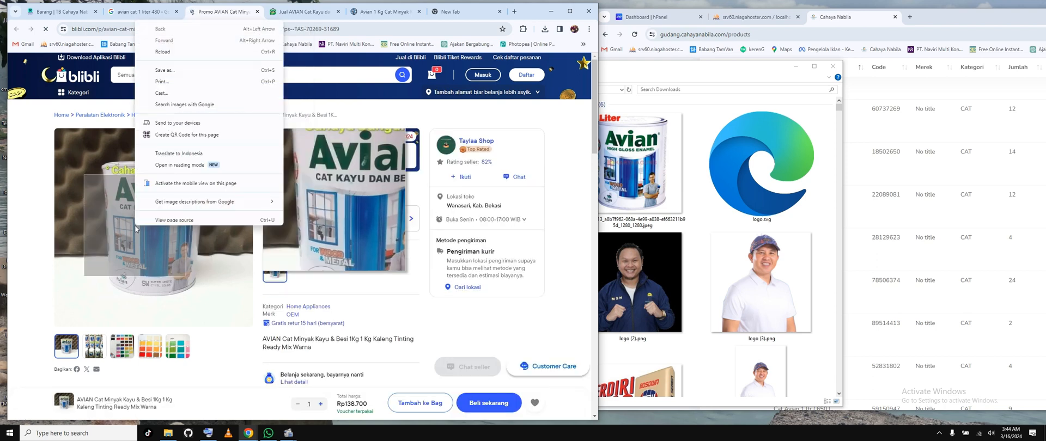
Step: Open the BigGo result for Harga CAT Besi Avian 370 from the image results and view its Avian 370 Broken White 0,9 Liter listing
left_click(163, 16)
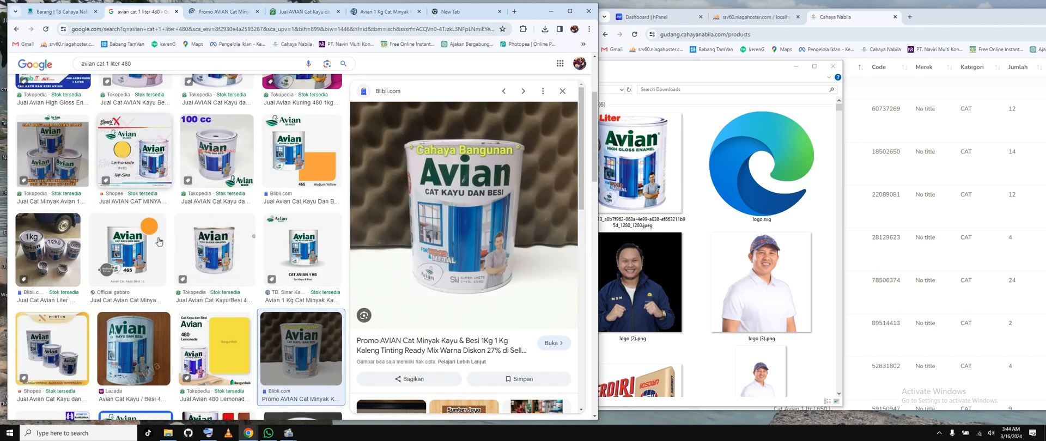
scroll(185, 300, "up", 2)
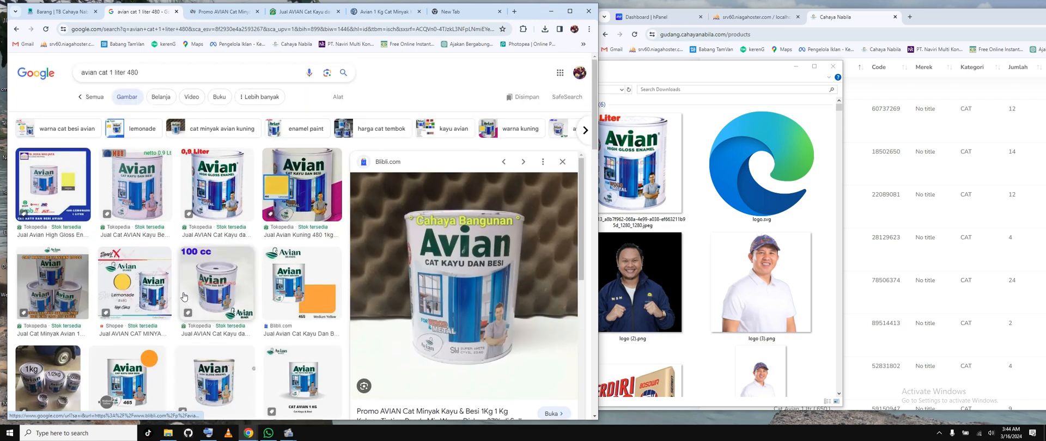
scroll(183, 297, "down", 5)
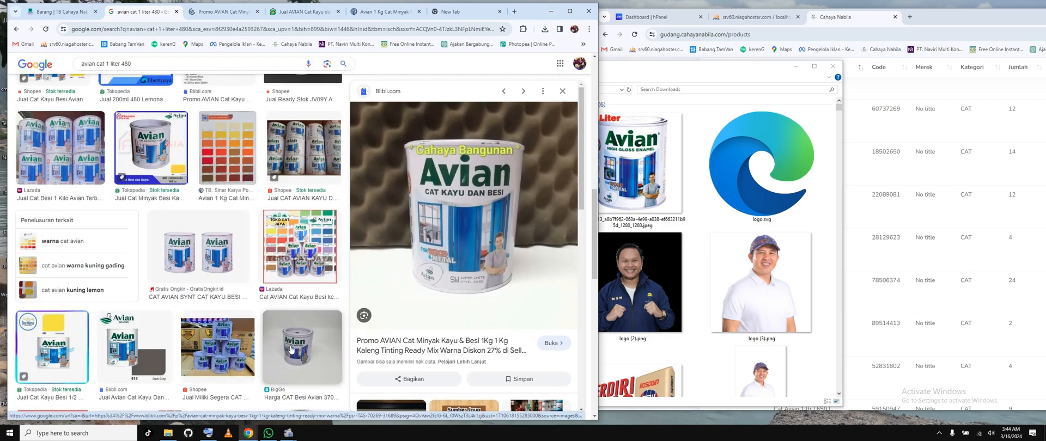
left_click(300, 340)
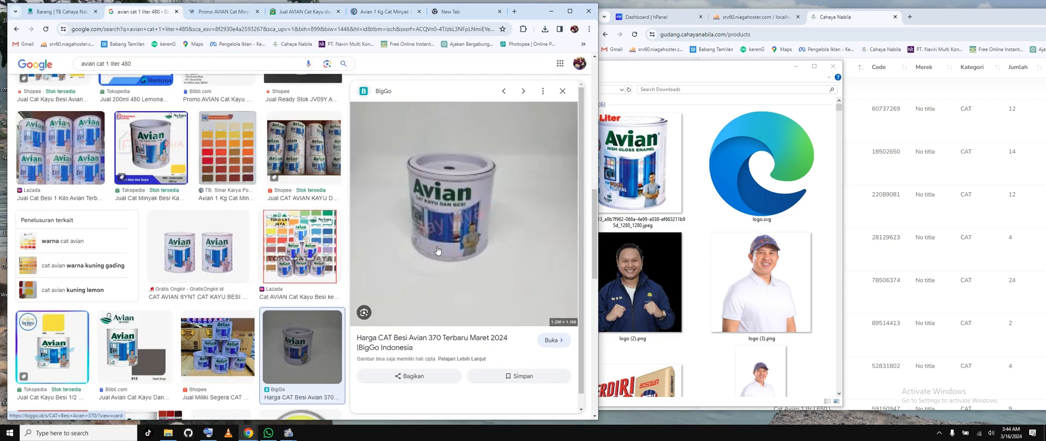
left_click(444, 238)
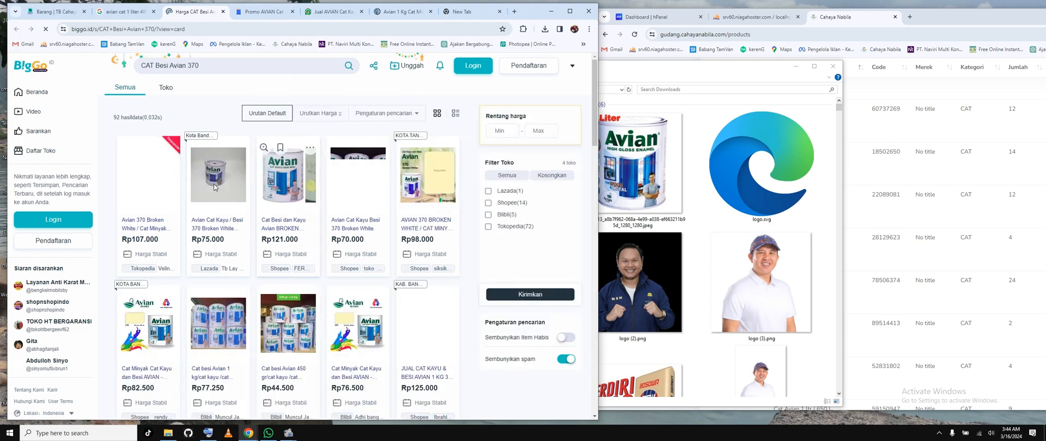
left_click(215, 187)
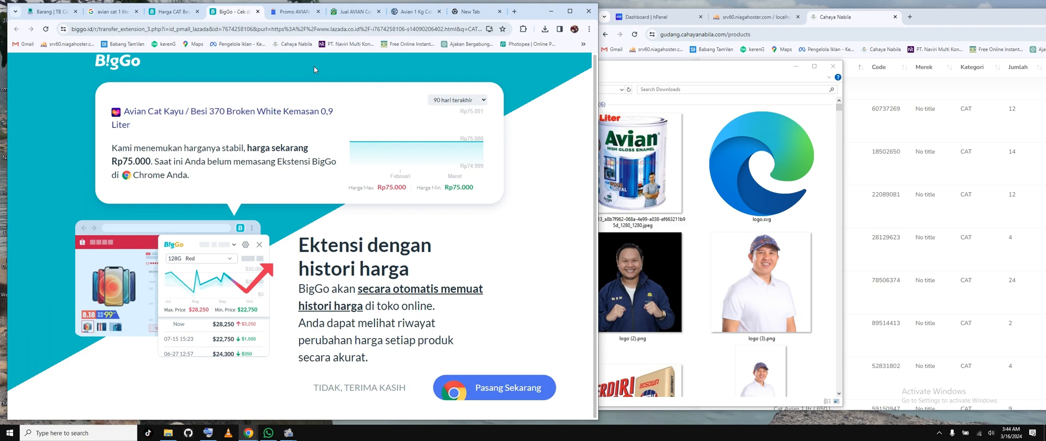
key("ctrl+w")
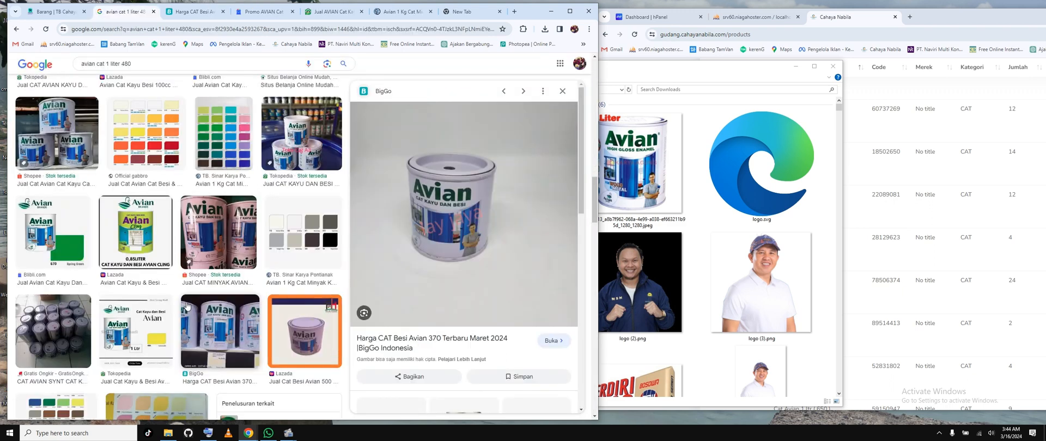
Step: Save the BigGo Avian 370 Broken White picture from the image results to the Downloads folder as a JPEG
scroll(264, 317, "down", 5)
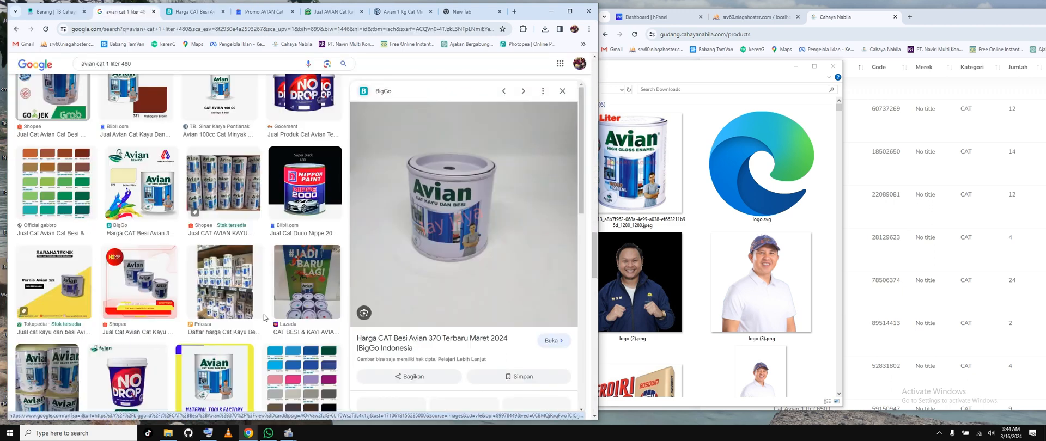
left_click(146, 182)
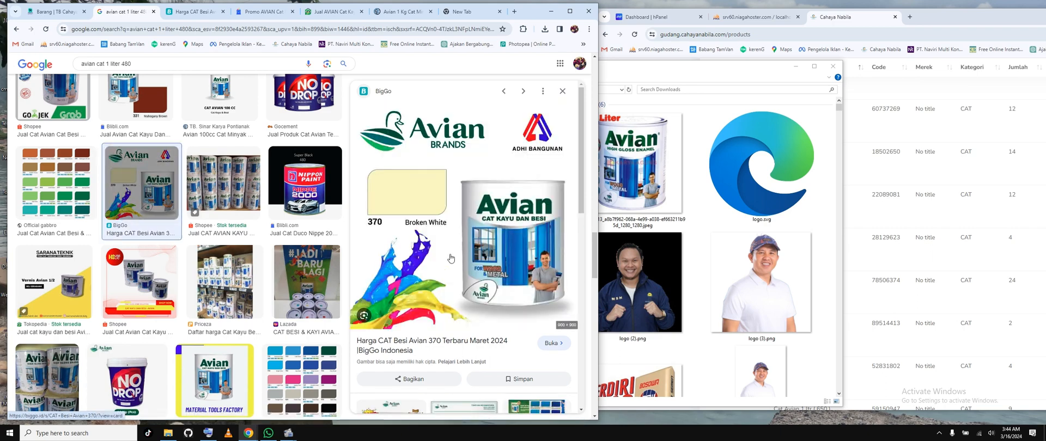
right_click(450, 259)
left_click(482, 161)
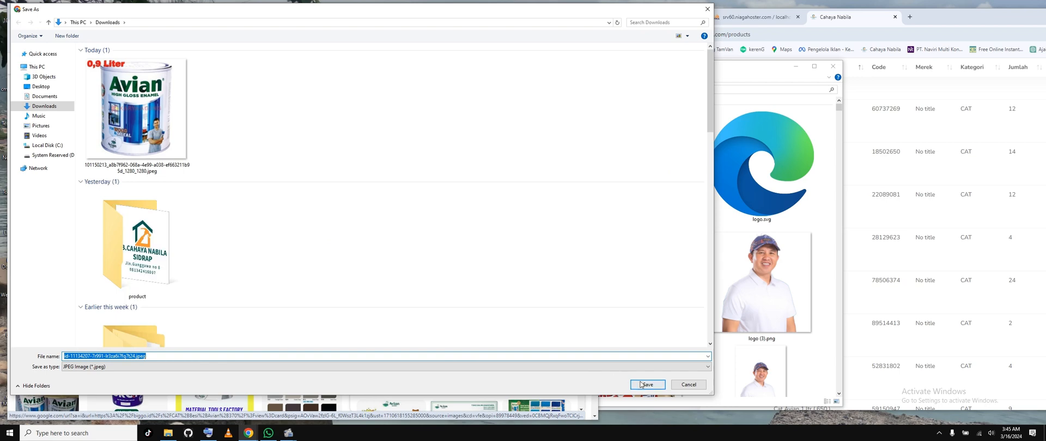
left_click(646, 384)
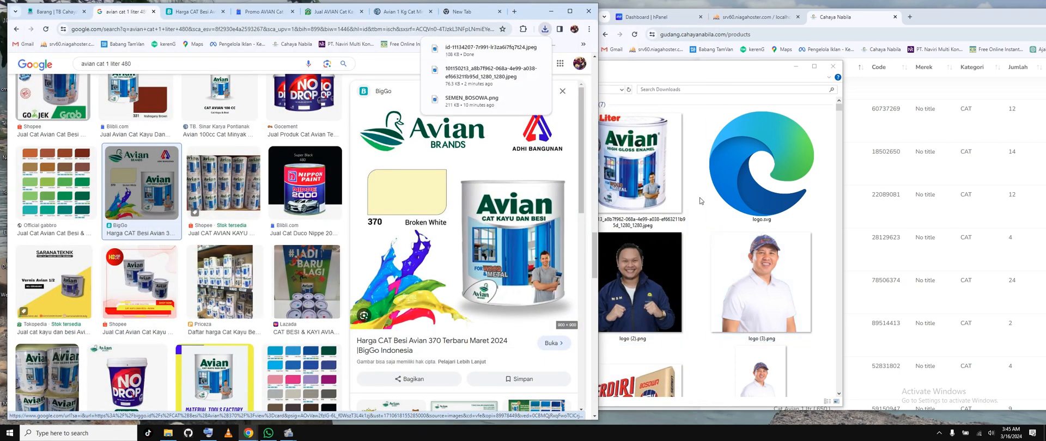
Step: Try to upload the downloaded Avian 370 Broken White JPEG to the kasir item's Gallery Image
left_click(700, 201)
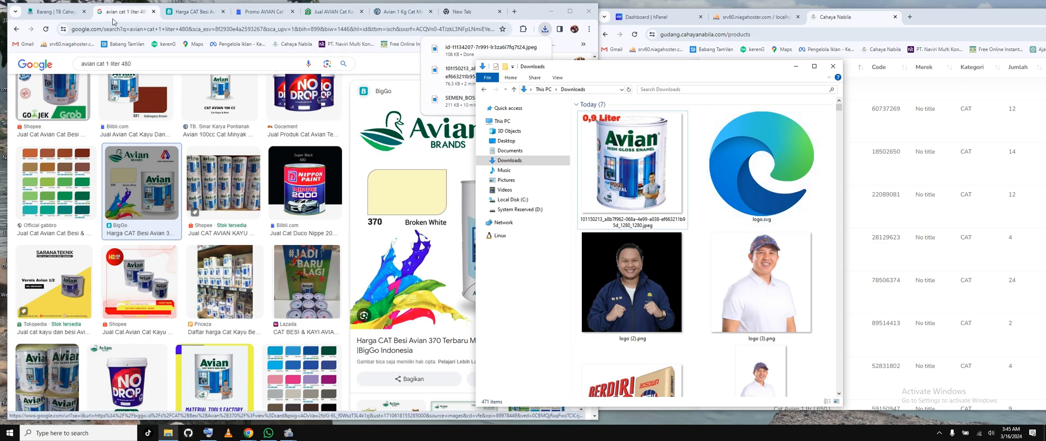
left_click(54, 11)
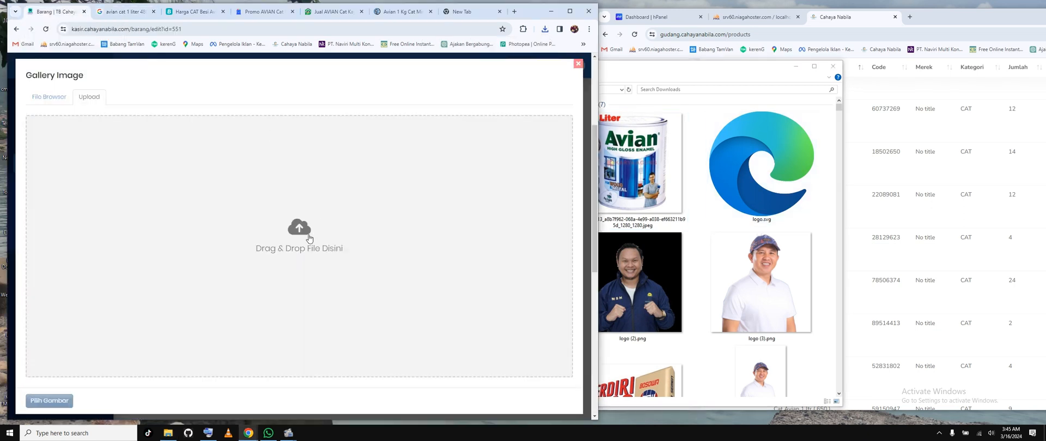
left_click(376, 237)
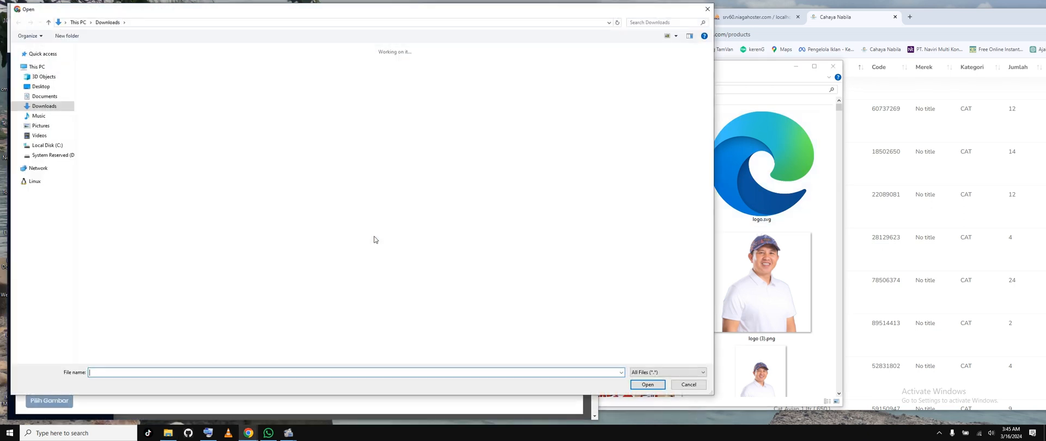
left_click(136, 231)
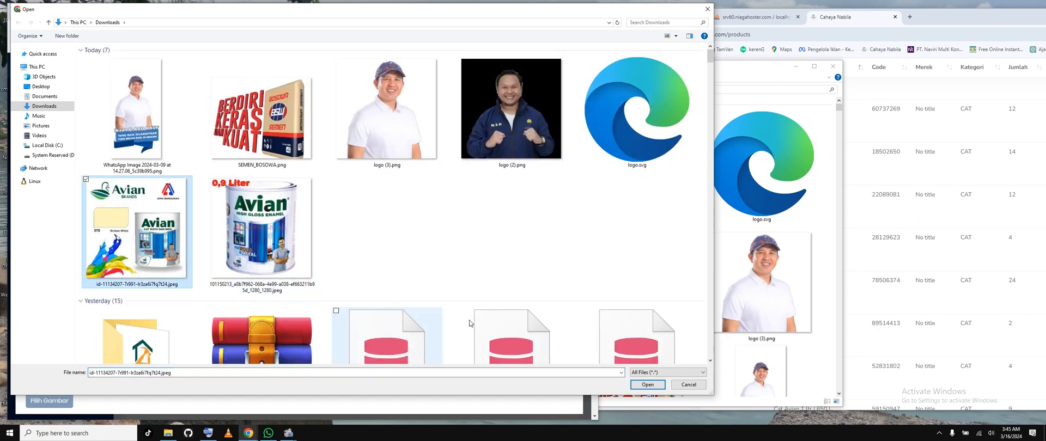
left_click(648, 384)
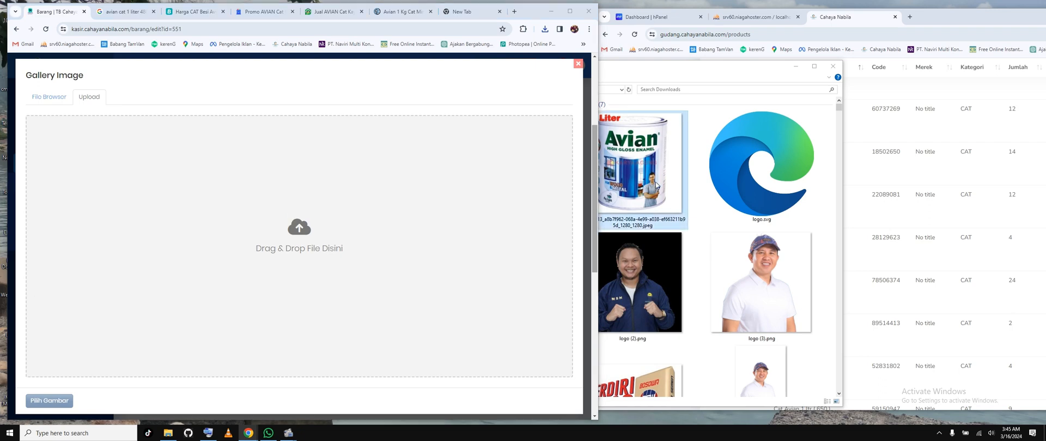
Step: Rename the 0,9 Liter Avian can JPEG in the Downloads folder to avian.jpeg
right_click(656, 159)
left_click(552, 407)
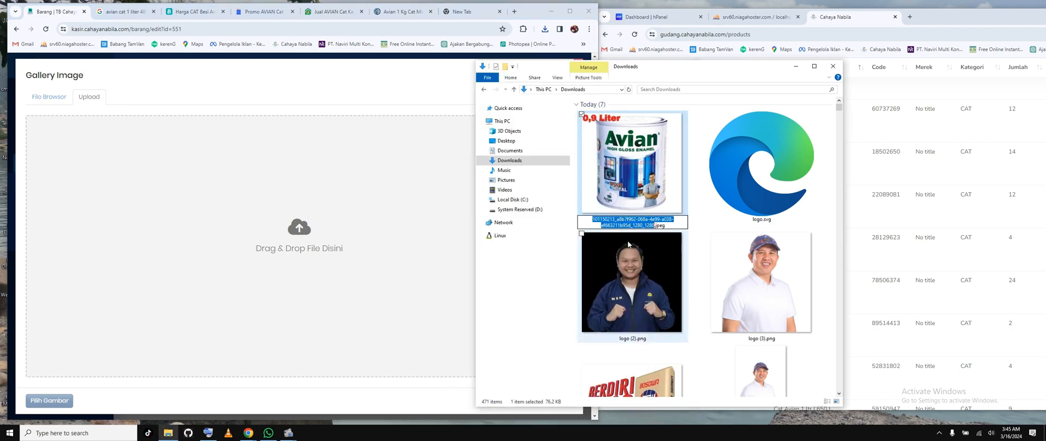
type("n")
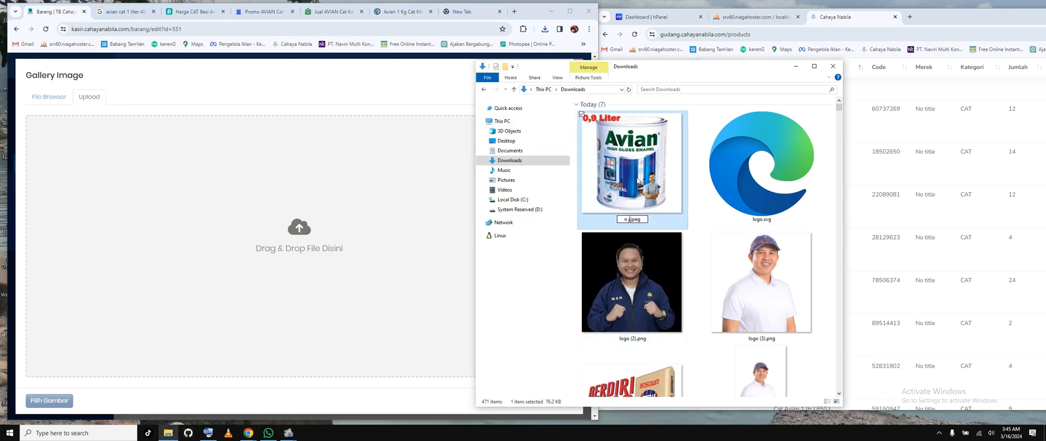
type(" j avian")
key("BackSpace")
key("BackSpace")
left_click(720, 195)
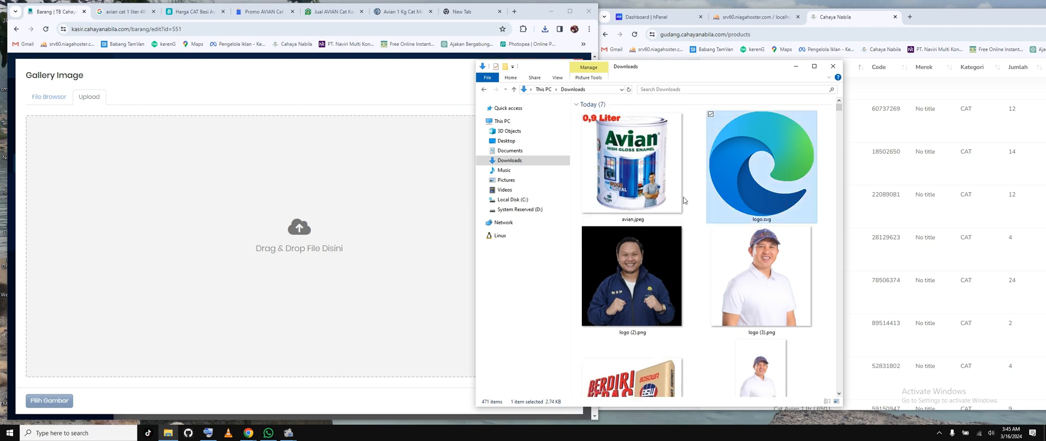
Step: Preview avian.jpeg and try to upload it from the Downloads folder to the Gallery Image upload area
double_click(637, 177)
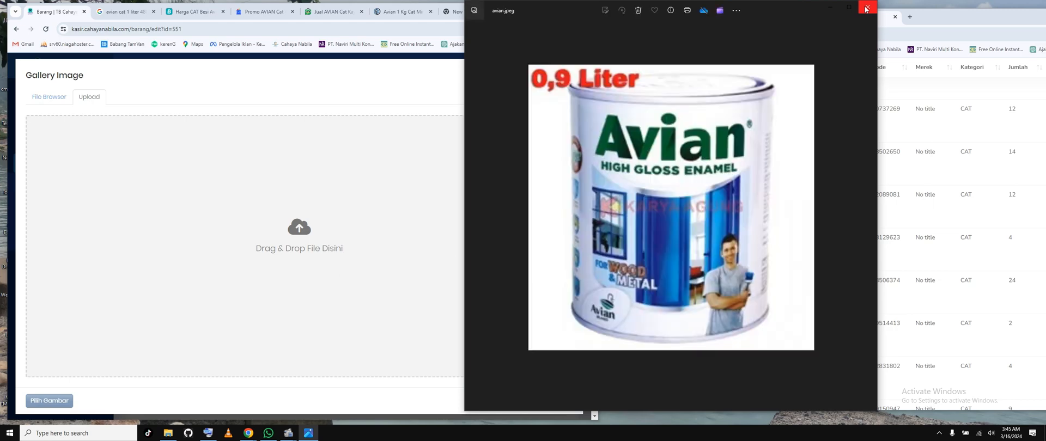
left_click(866, 7)
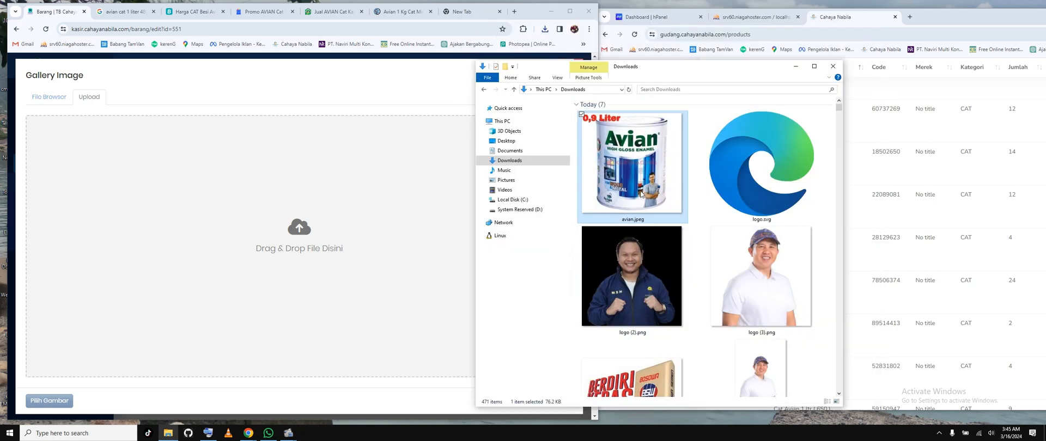
left_click_drag(643, 195, 362, 243)
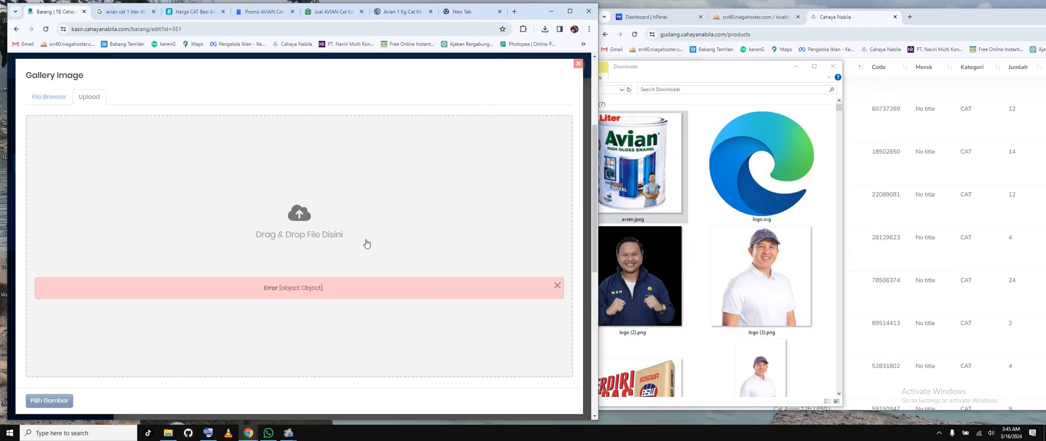
left_click(558, 286)
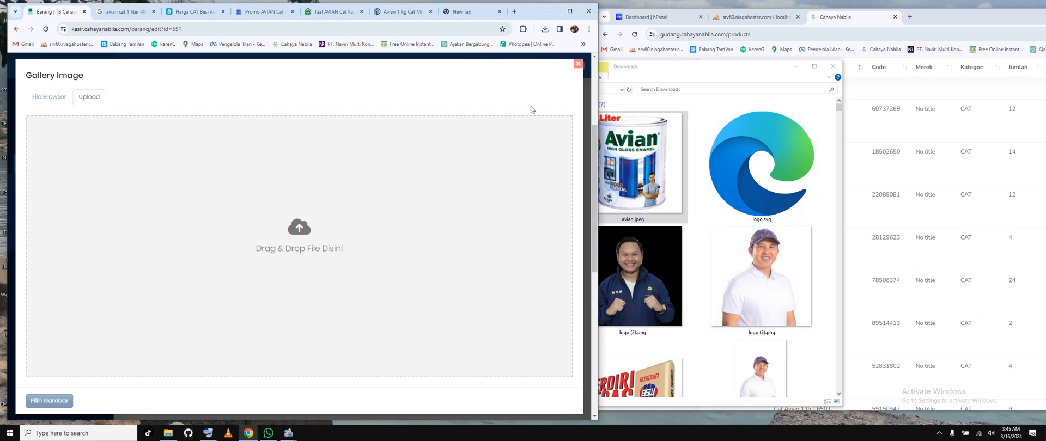
Step: Open the Bukalapak product page for the 1 KG Avian can from the image results and try to save its picture
left_click(126, 12)
scroll(271, 294, "down", 1)
scroll(271, 294, "down", 1)
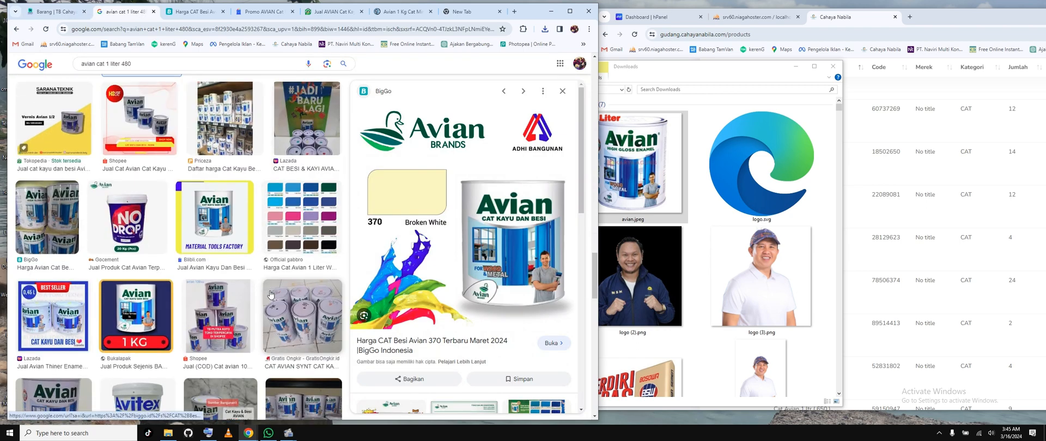
left_click(136, 316)
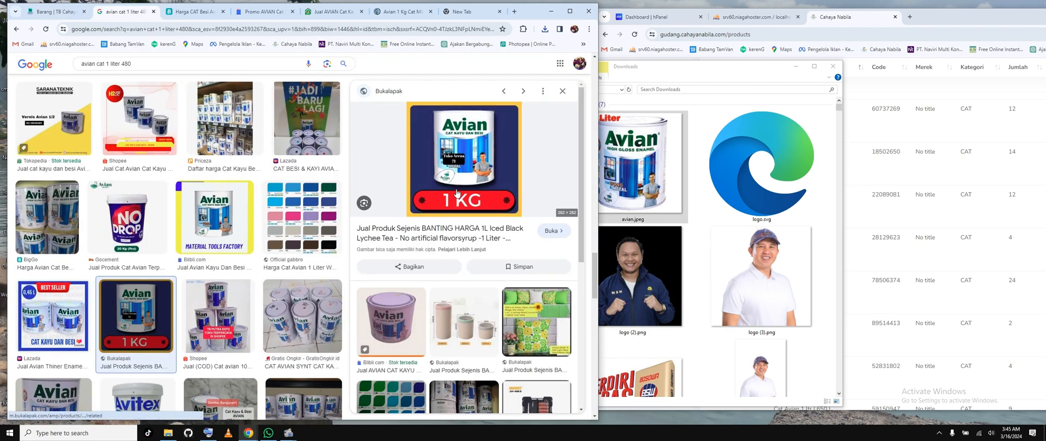
left_click(464, 229)
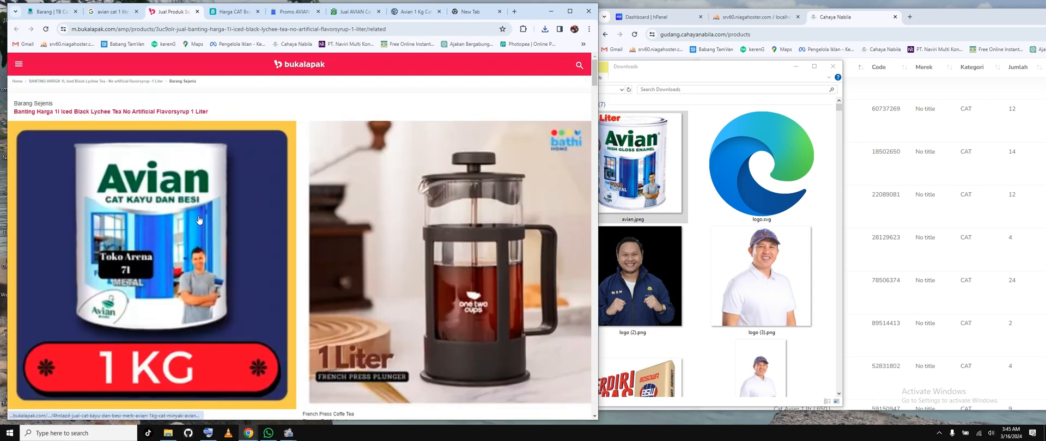
left_click(199, 220)
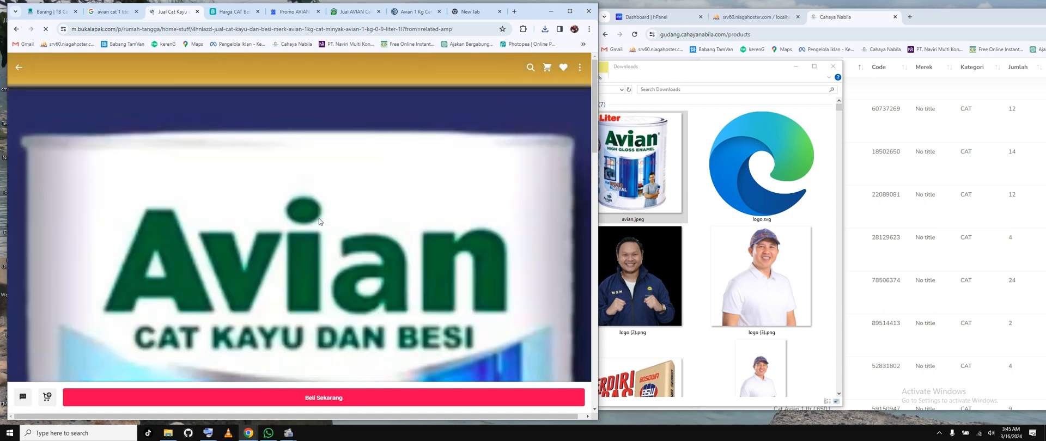
scroll(320, 220, "down", 7)
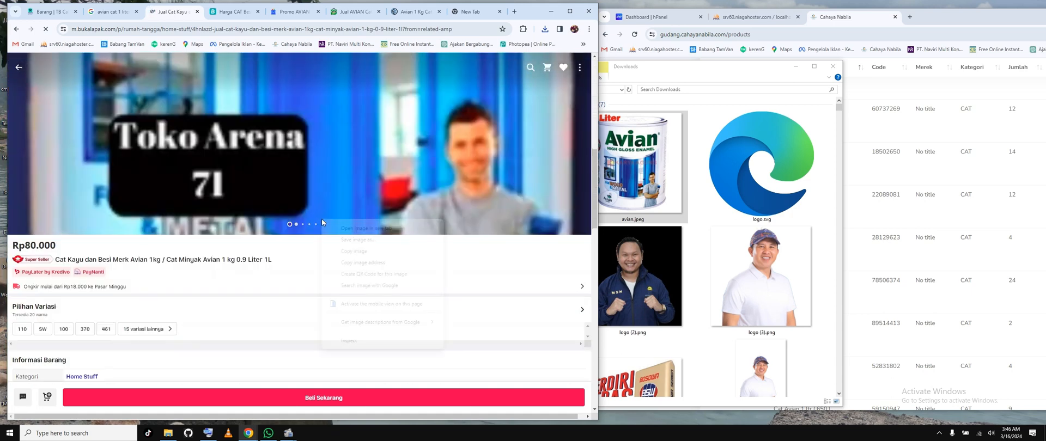
right_click(322, 219)
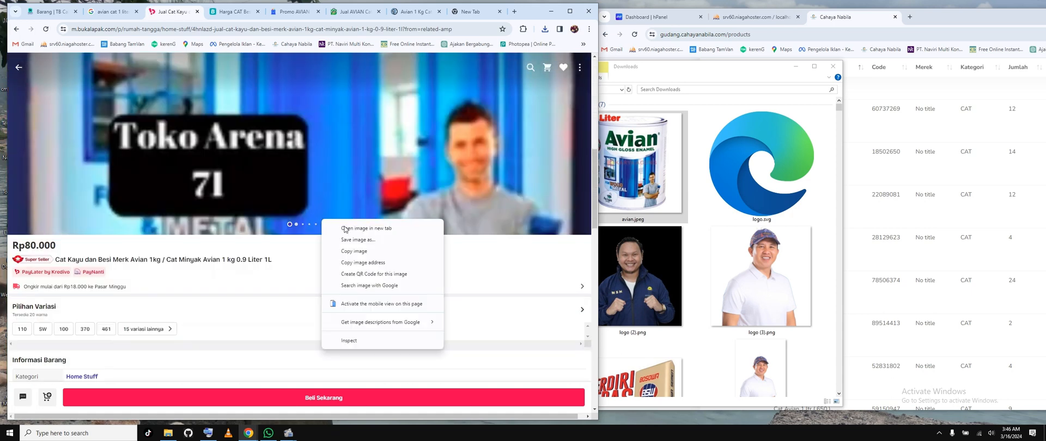
left_click(353, 242)
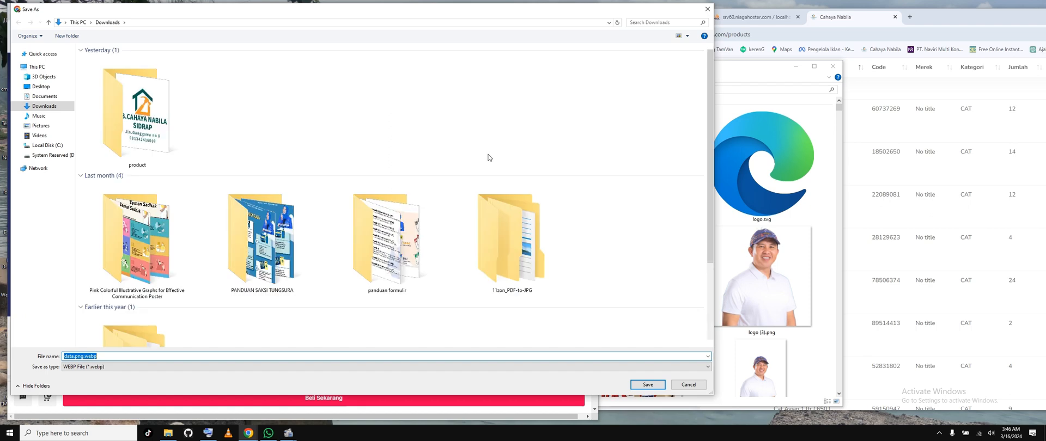
left_click(693, 385)
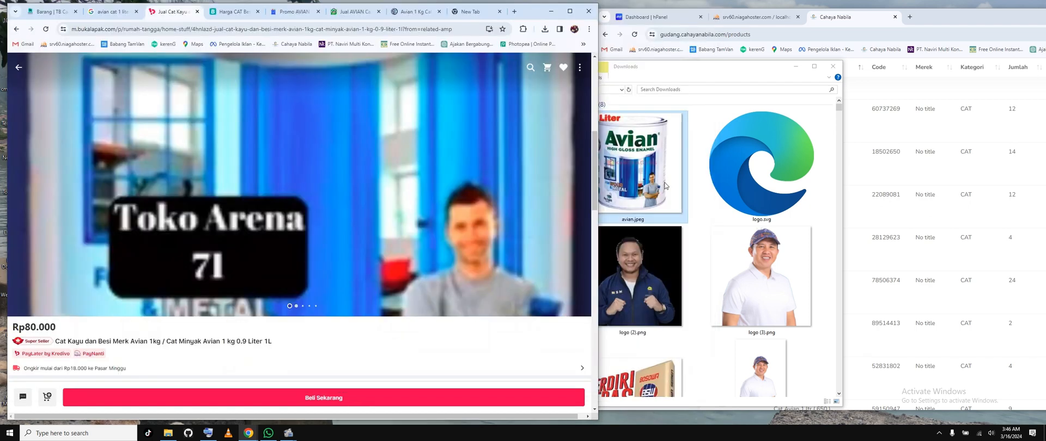
Step: Cancel the webp download, capture the 0,9 Liter can in the avian.jpeg preview as a screenshot, and save it to the Desktop as Screenshot_4.png
left_click(665, 185)
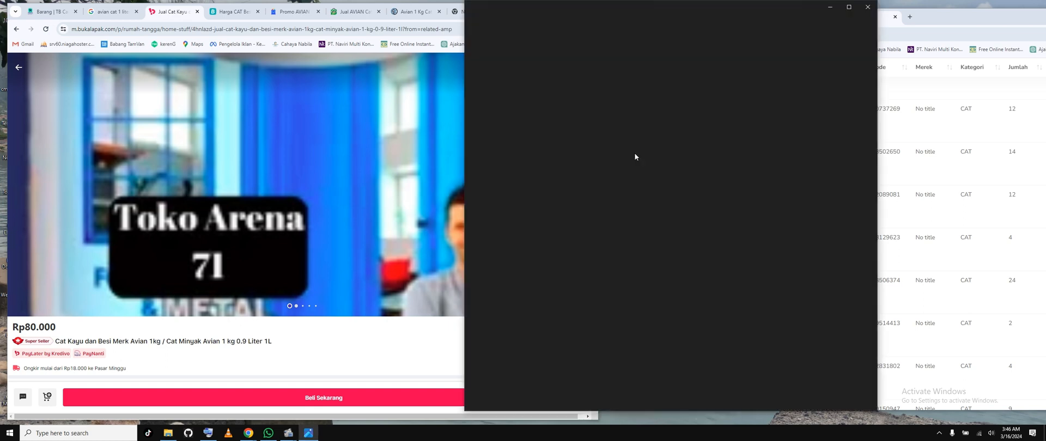
left_click(940, 433)
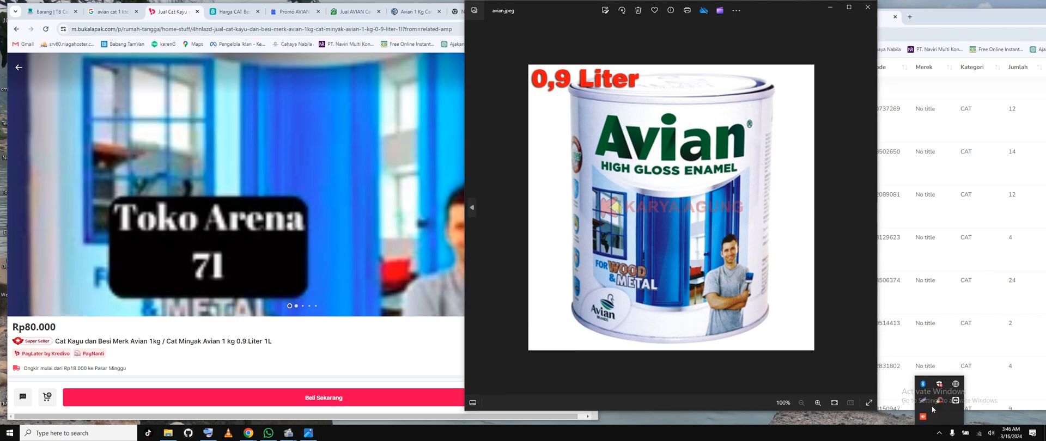
left_click(939, 401)
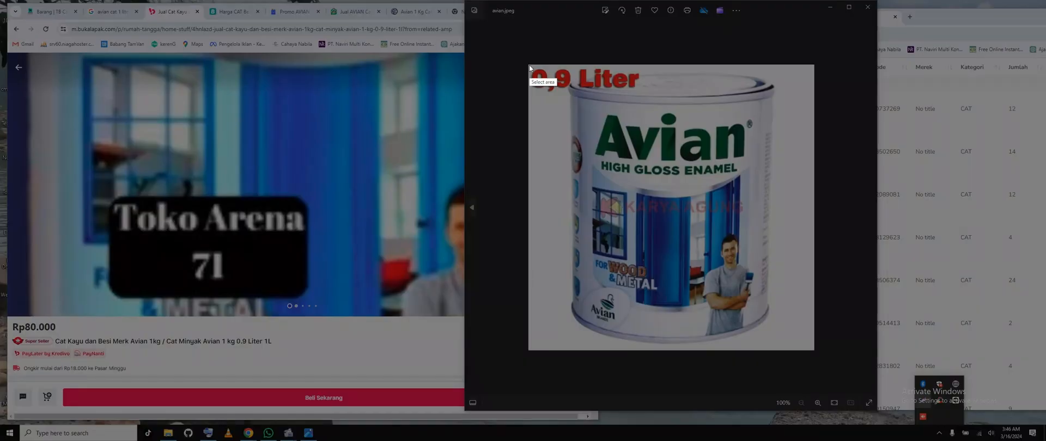
left_click_drag(530, 67, 813, 349)
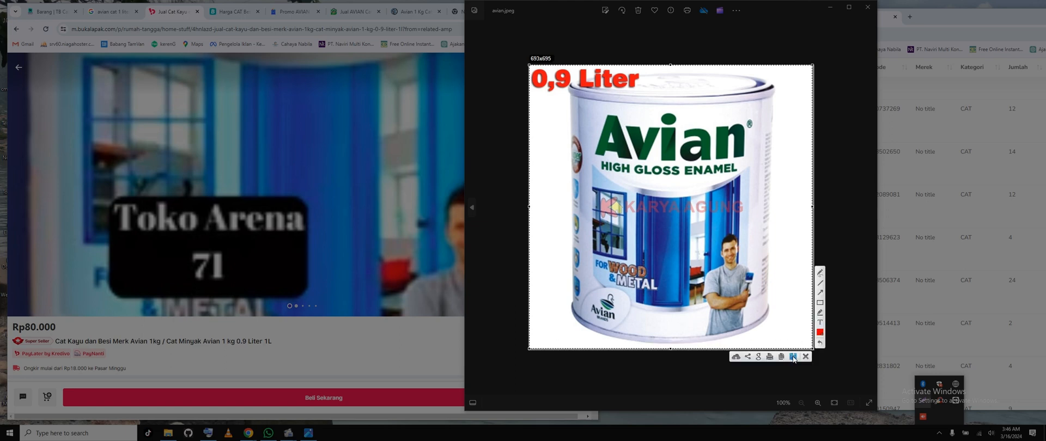
left_click(793, 358)
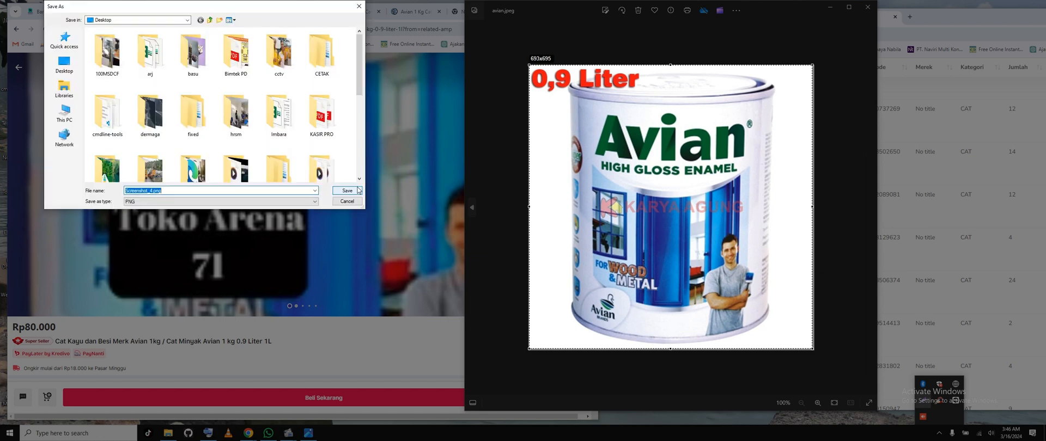
left_click(357, 190)
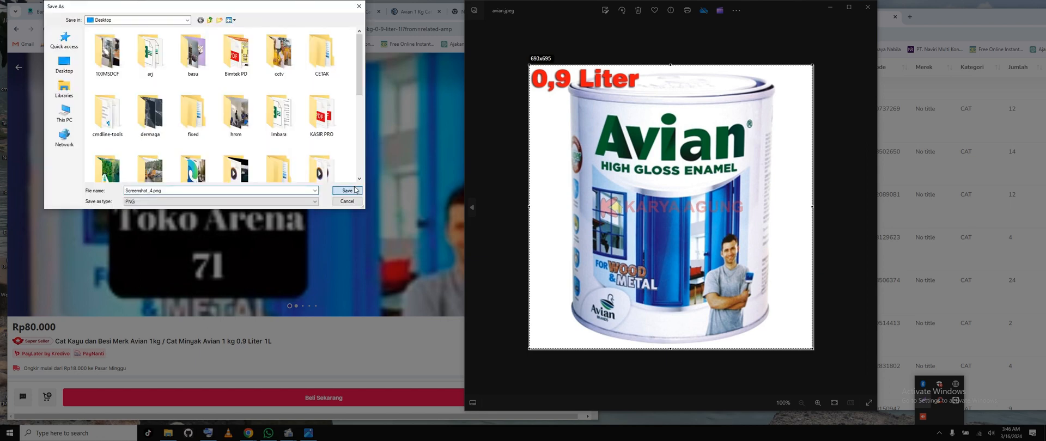
left_click(355, 190)
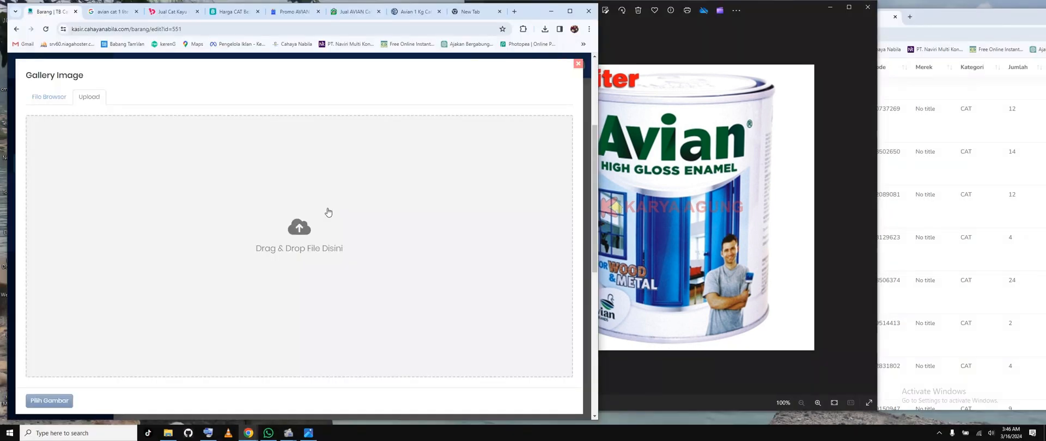
Step: Try to upload Screenshot_4.png from the Desktop to the kasir item's Gallery Image
left_click(328, 213)
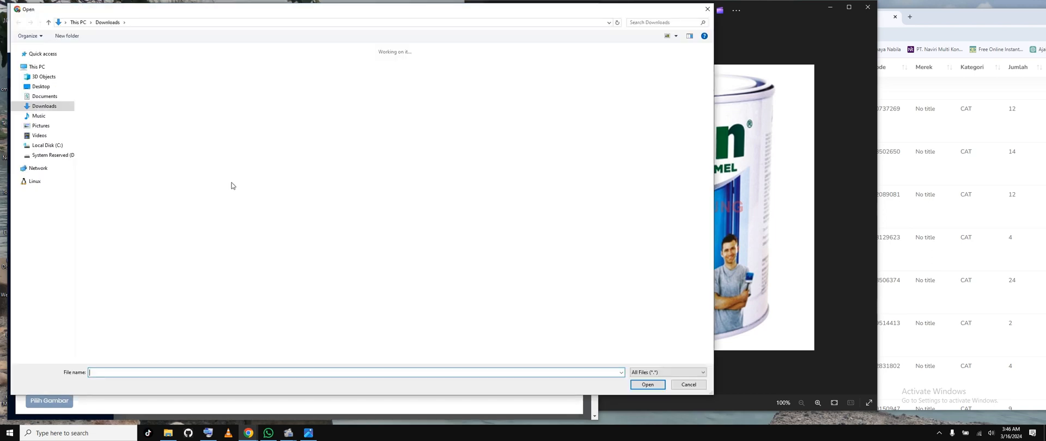
left_click(40, 86)
scroll(353, 157, "down", 1)
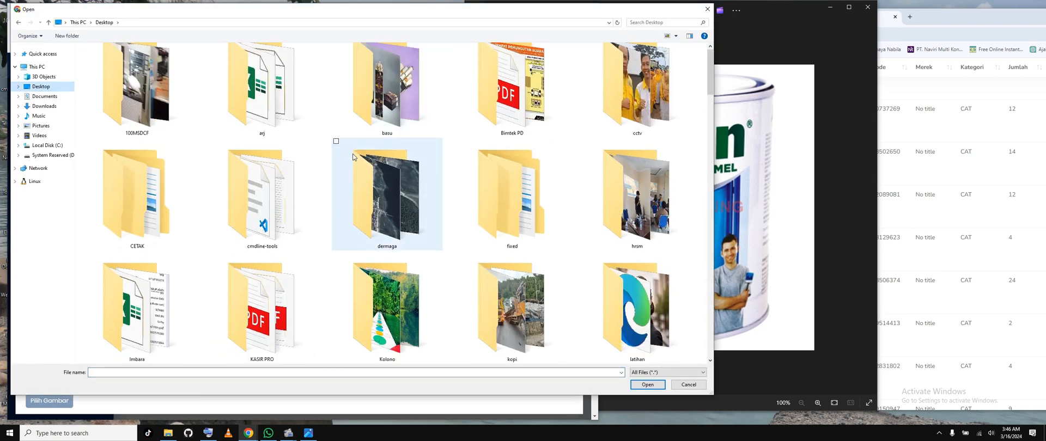
scroll(353, 157, "down", 6)
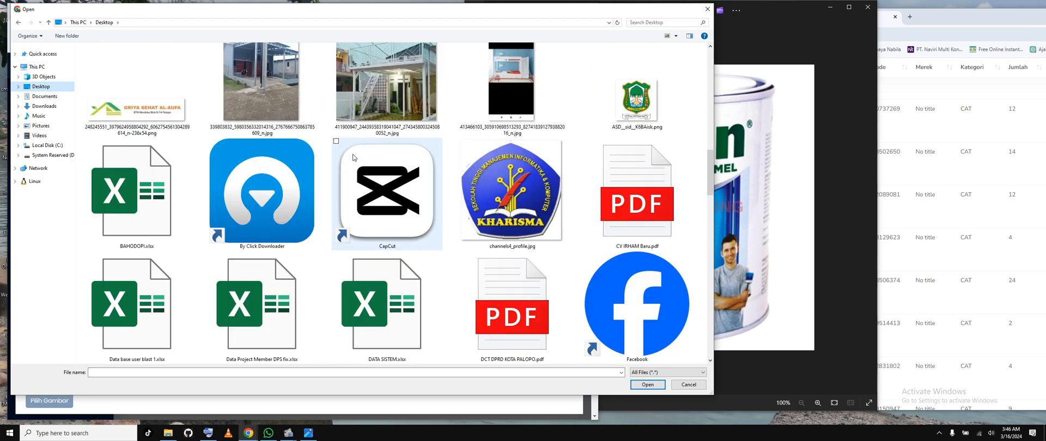
scroll(353, 158, "down", 10)
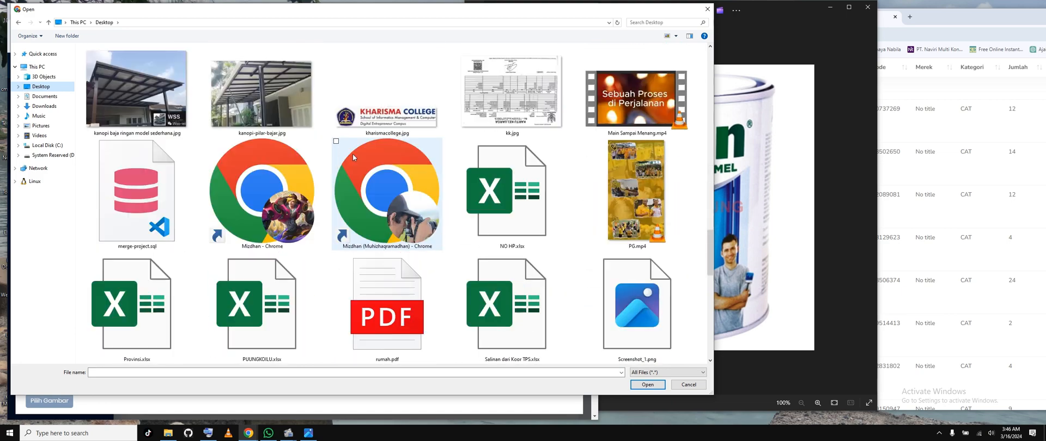
scroll(354, 154, "down", 2)
left_click(390, 283)
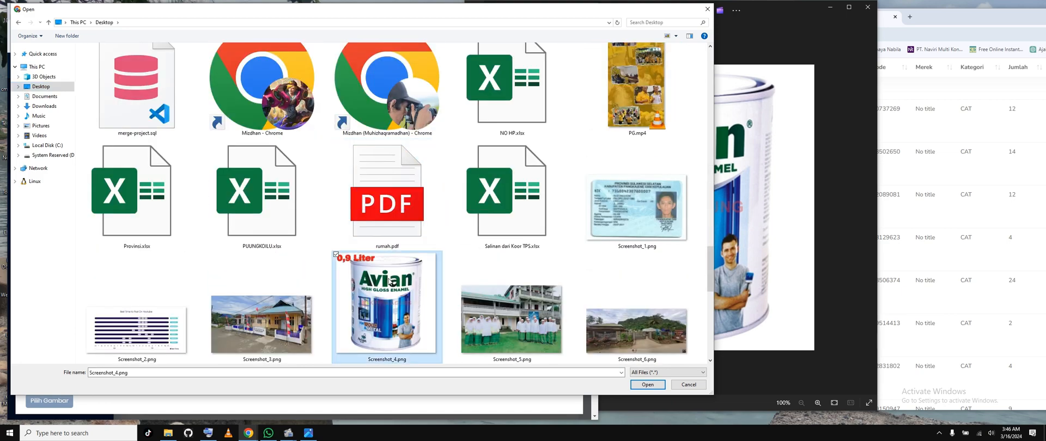
double_click(391, 283)
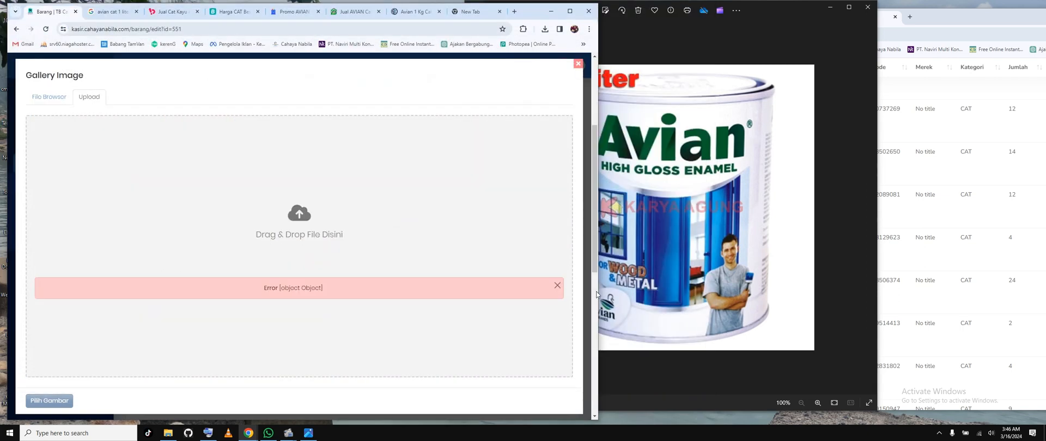
left_click(557, 285)
left_click(66, 96)
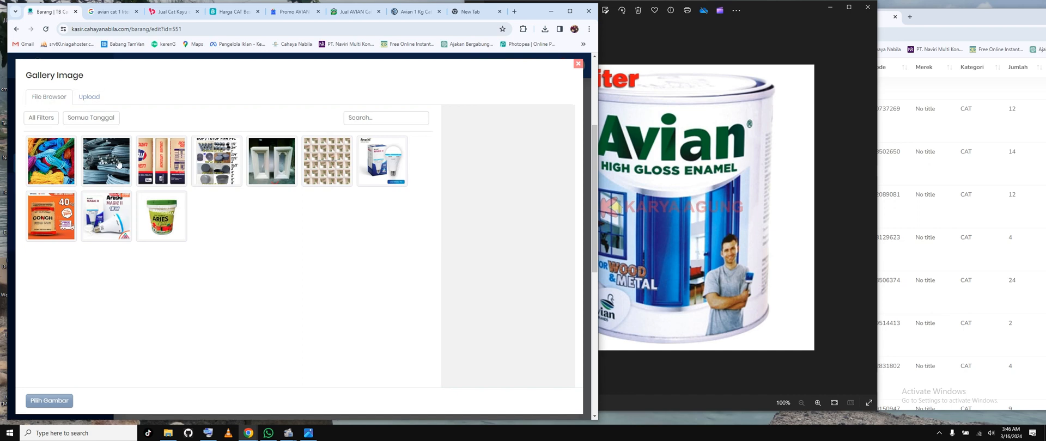
Step: Retry the Gallery Image upload with the Avian can file Screenshot_4.png from the Desktop
left_click(81, 98)
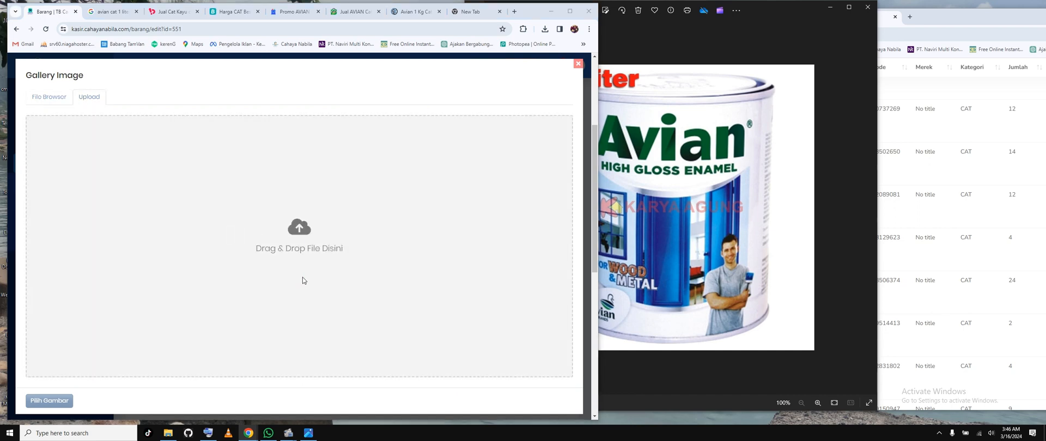
left_click(306, 281)
left_click_drag(709, 55, 702, 282)
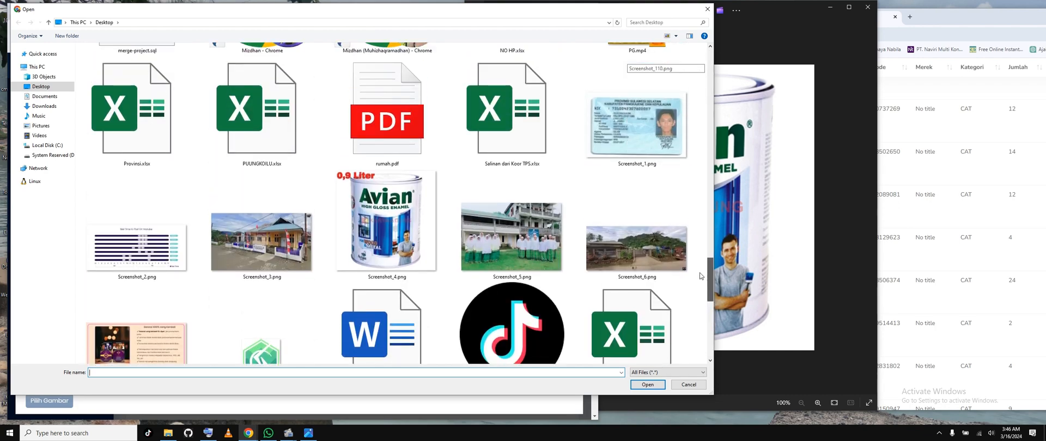
double_click(379, 265)
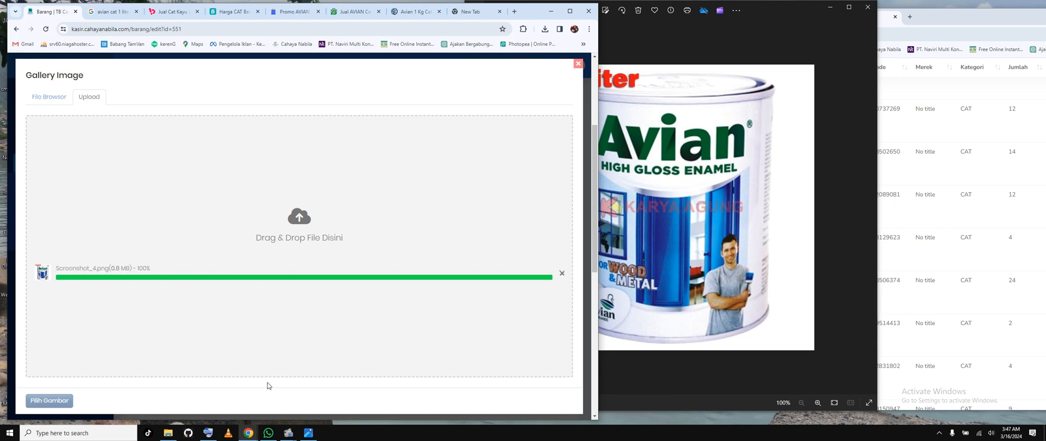
left_click(433, 327)
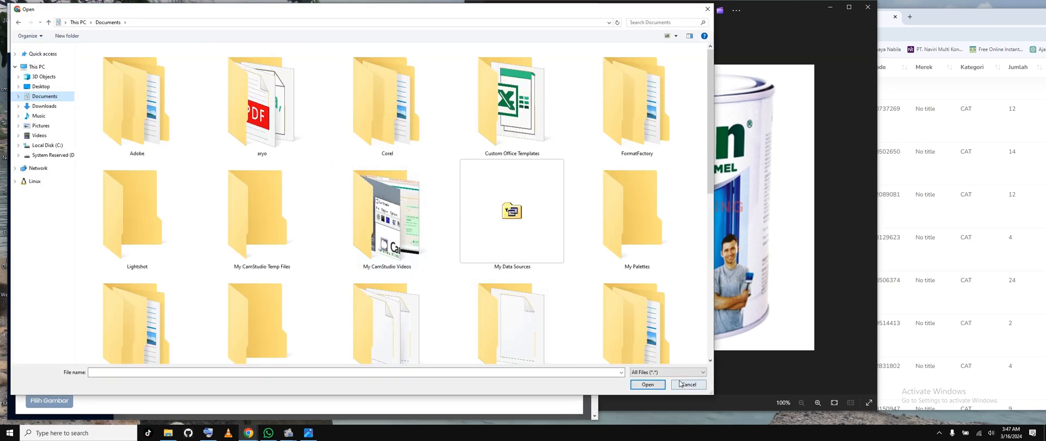
left_click(686, 383)
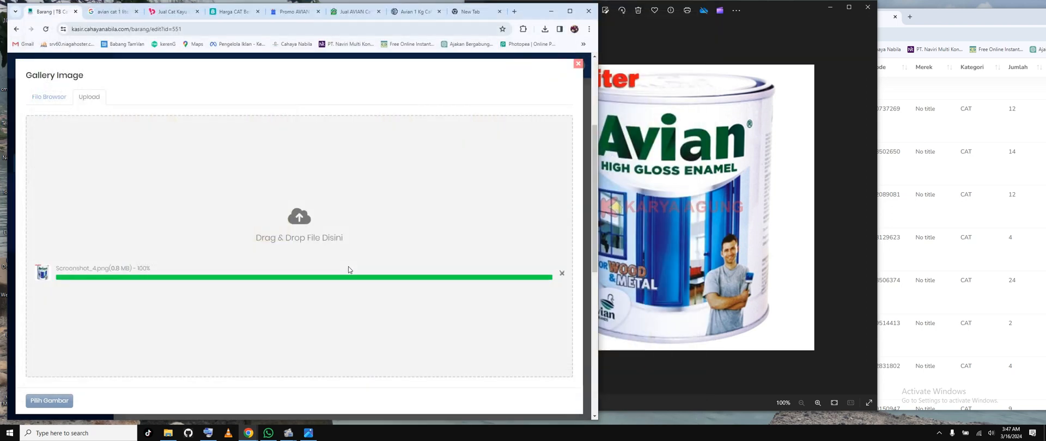
Step: Choose the uploaded Avian can picture from the gallery as the item's image
left_click(46, 97)
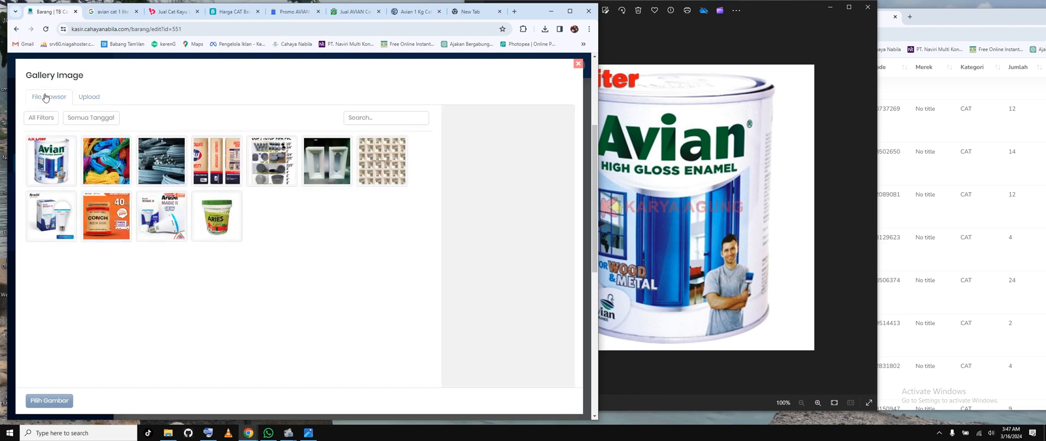
left_click(52, 160)
left_click(49, 401)
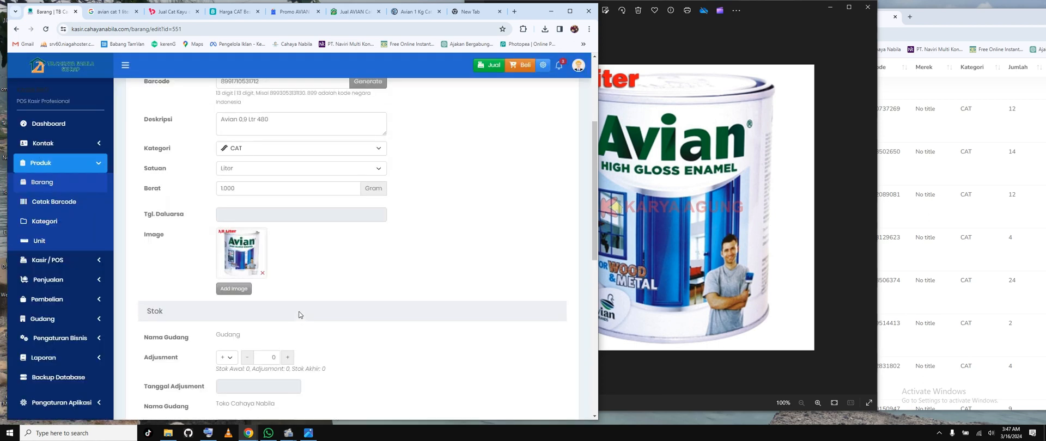
Step: Set the stock adjustment for the Toko Cahaya Nabila warehouse to +50
scroll(306, 269, "down", 3)
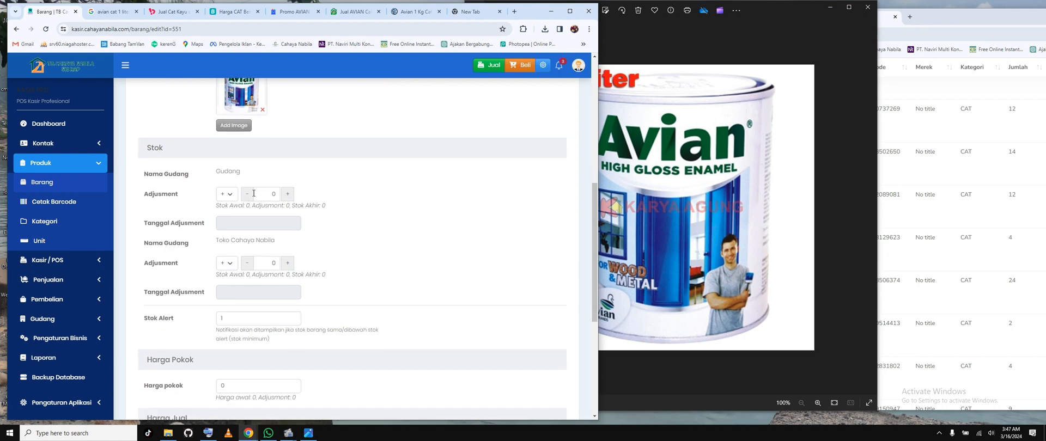
double_click(274, 195)
double_click(273, 263)
type("50")
Step: Set the Tanggal Adjusment to 16-03-2024 for both Gudang and Toko Cahaya Nabila
left_click(382, 271)
left_click(266, 229)
left_click(332, 295)
left_click(269, 292)
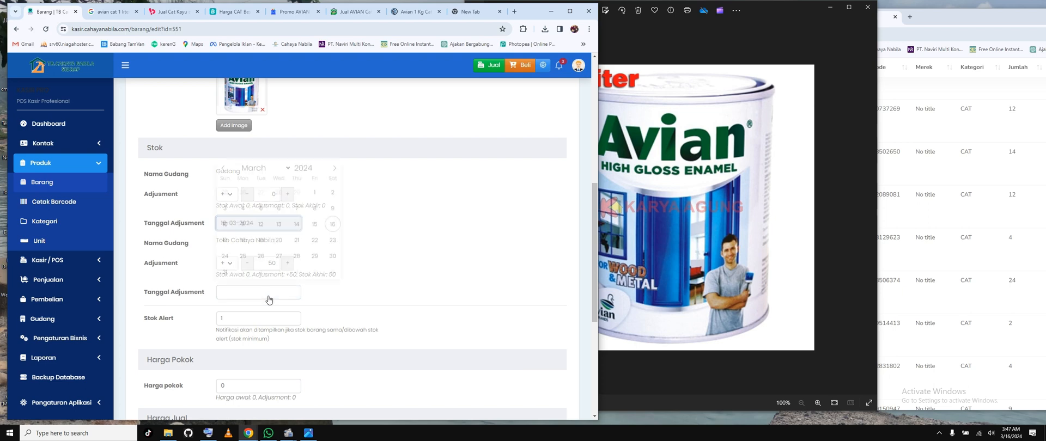
left_click(331, 224)
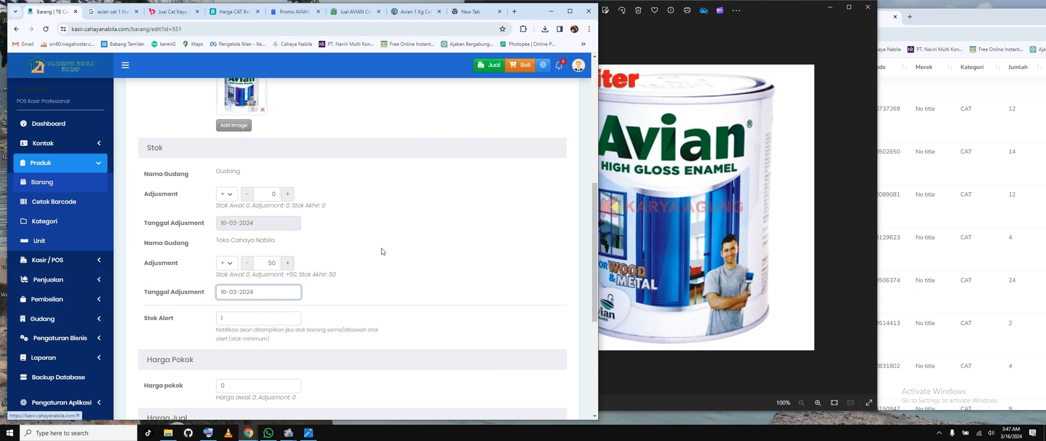
left_click(354, 266)
left_click(253, 299)
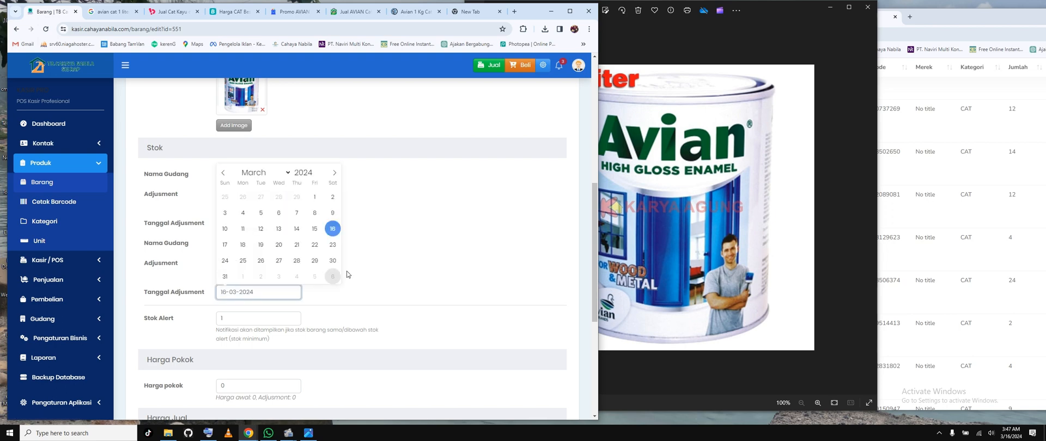
left_click(338, 234)
Step: Set the item's Stok Alert to 30
scroll(418, 217, "down", 2)
double_click(255, 195)
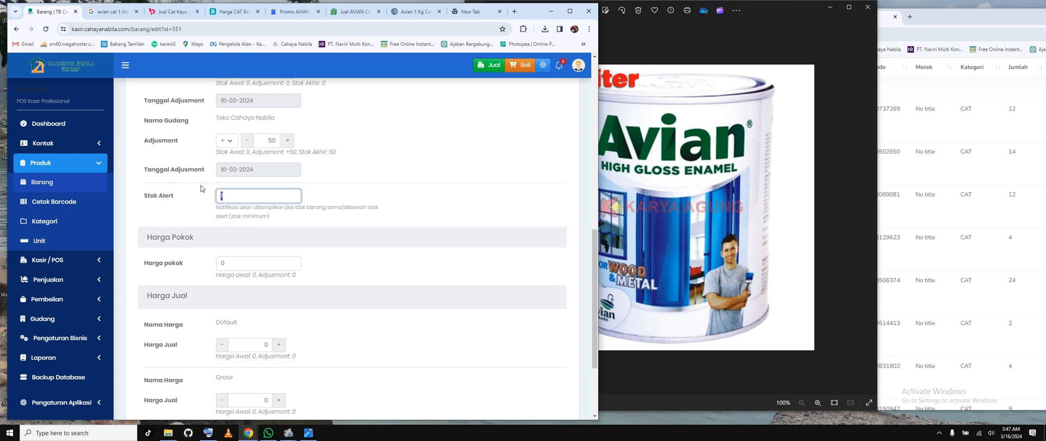
type("30")
Step: Check the can's price on the Bukalapak product page and set the kasir item's Harga pokok to 70.000
left_click(764, 198)
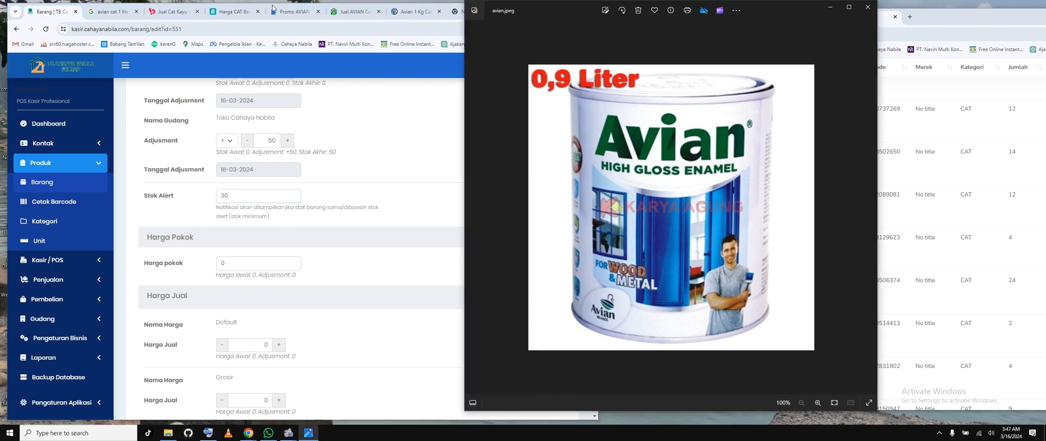
left_click(171, 17)
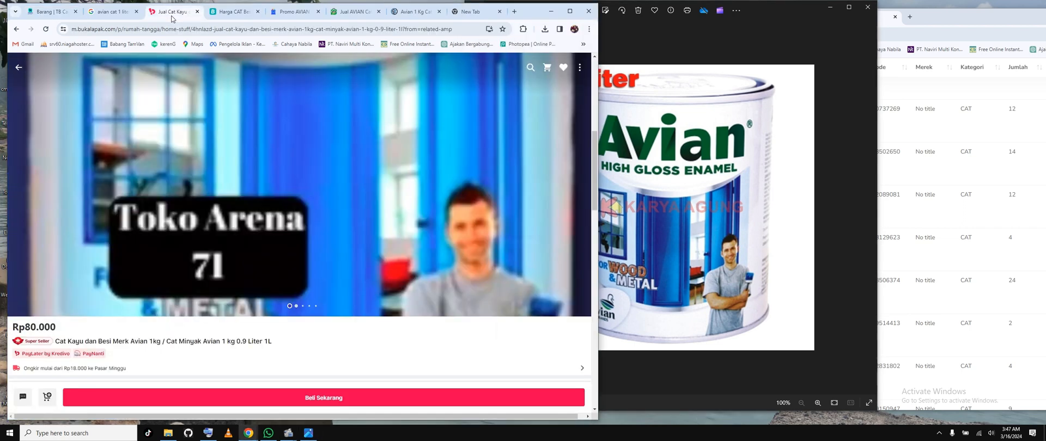
scroll(236, 251, "down", 3)
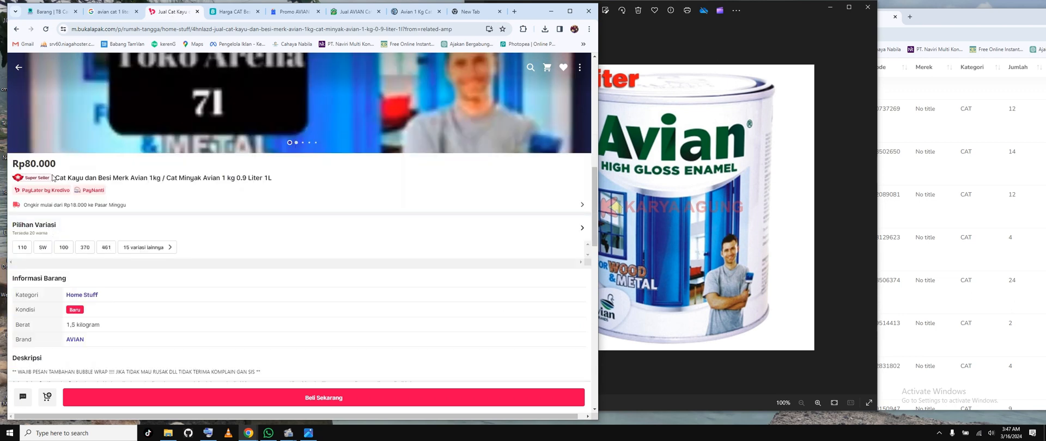
left_click(54, 15)
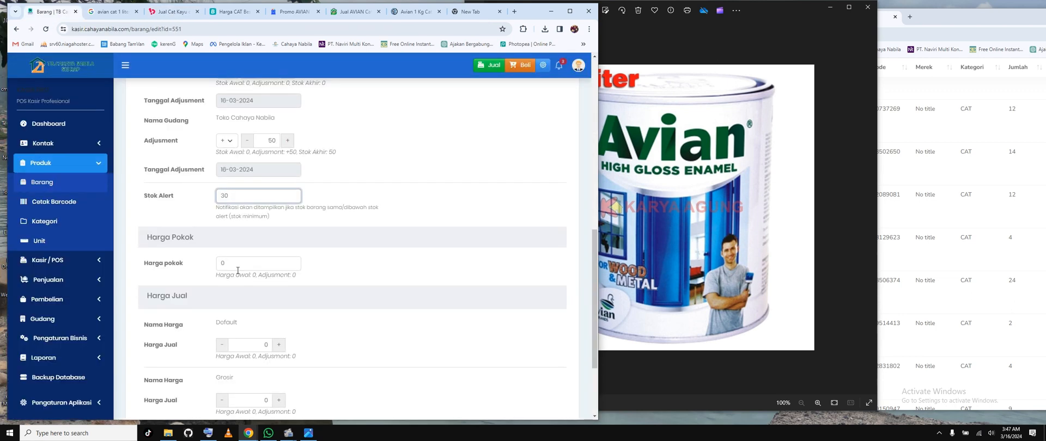
left_click(231, 267)
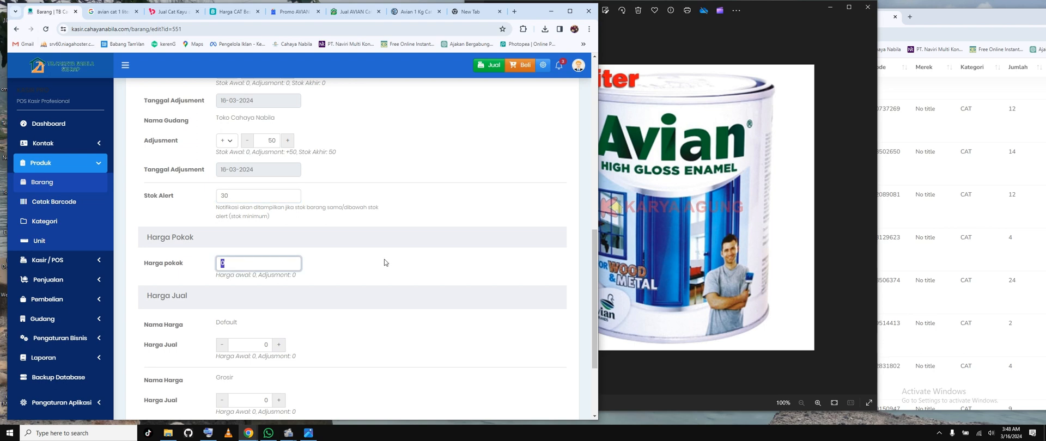
type("700000")
Step: Set the item's Default Harga Jual to 80.000
left_click(269, 344)
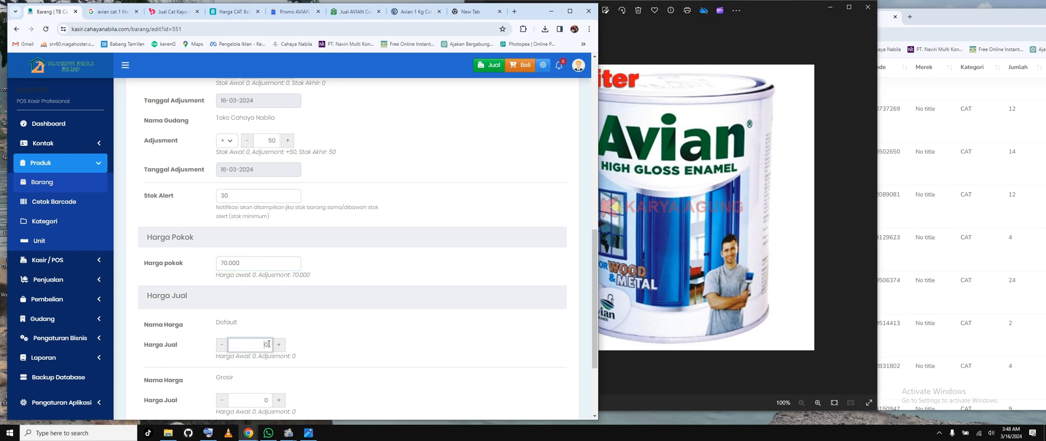
double_click(268, 344)
type("80.000")
scroll(306, 302, "down", 2)
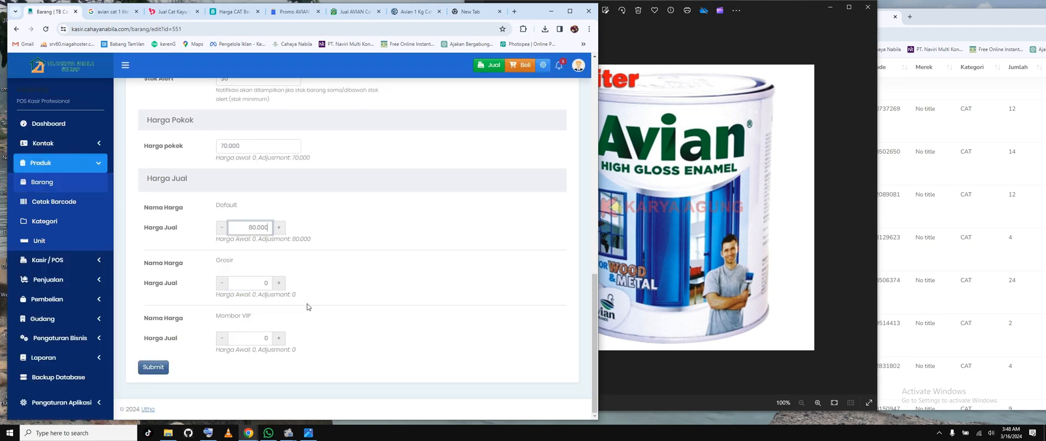
Step: Set the item's Grosir Harga Jual to 79.000
double_click(271, 285)
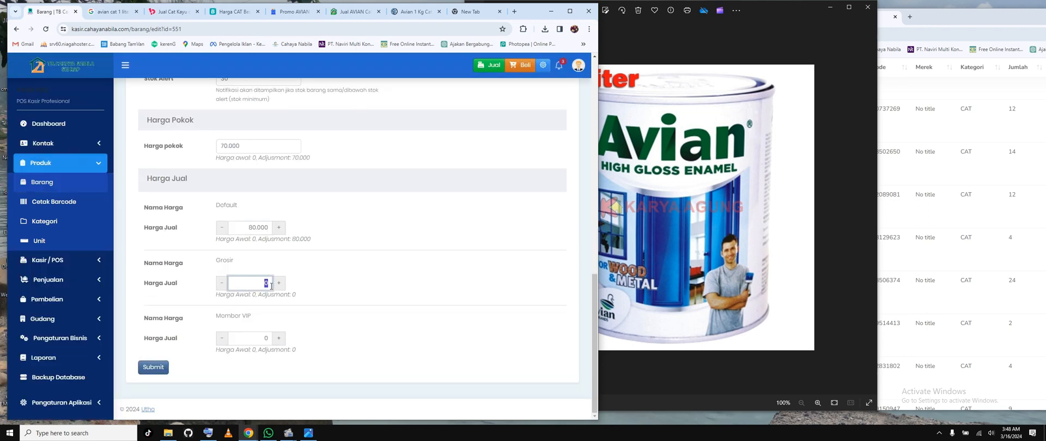
type("81.000")
double_click(272, 340)
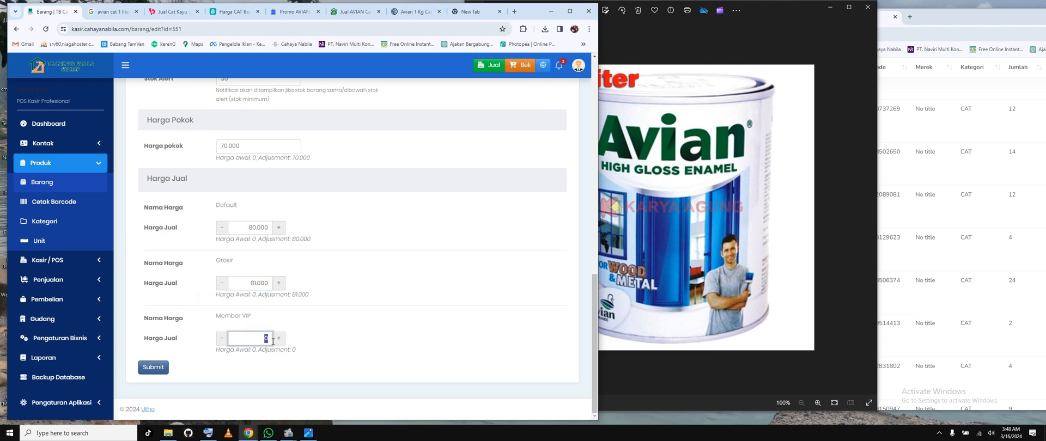
left_click(257, 283)
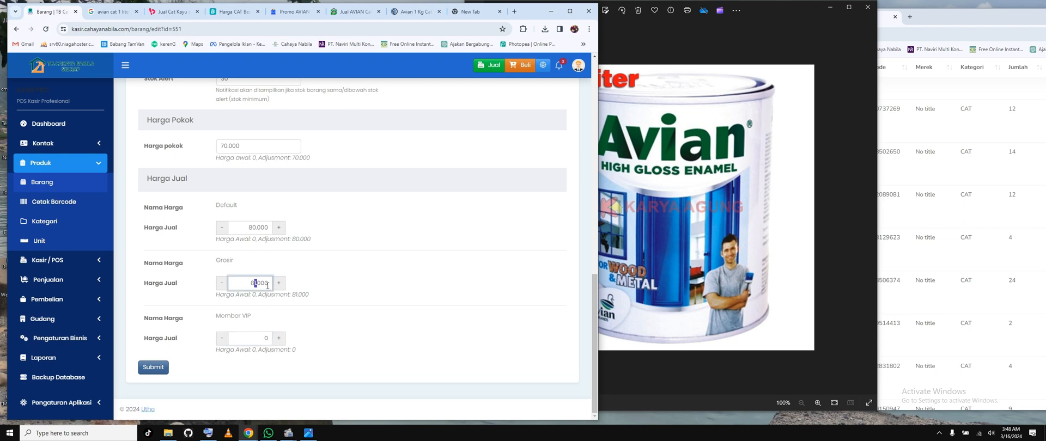
left_click_drag(268, 285, 250, 284)
type("79.000")
Step: Set the Member VIP Harga Jual to 78.000 and submit the item's changes
double_click(267, 340)
type("7.")
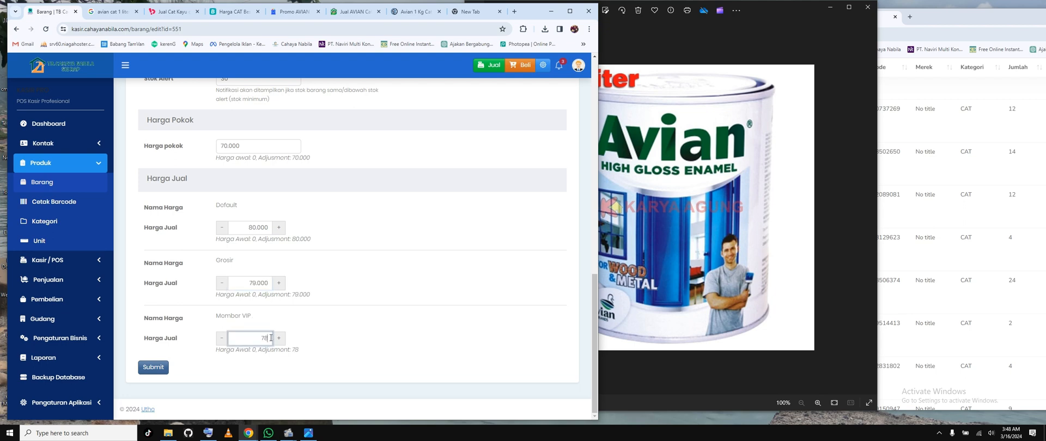
type("80")
left_click(145, 372)
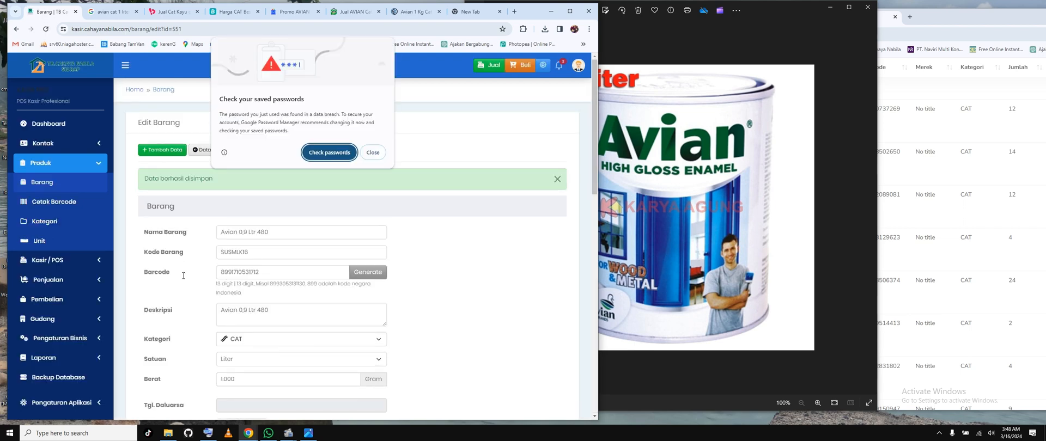
left_click(372, 152)
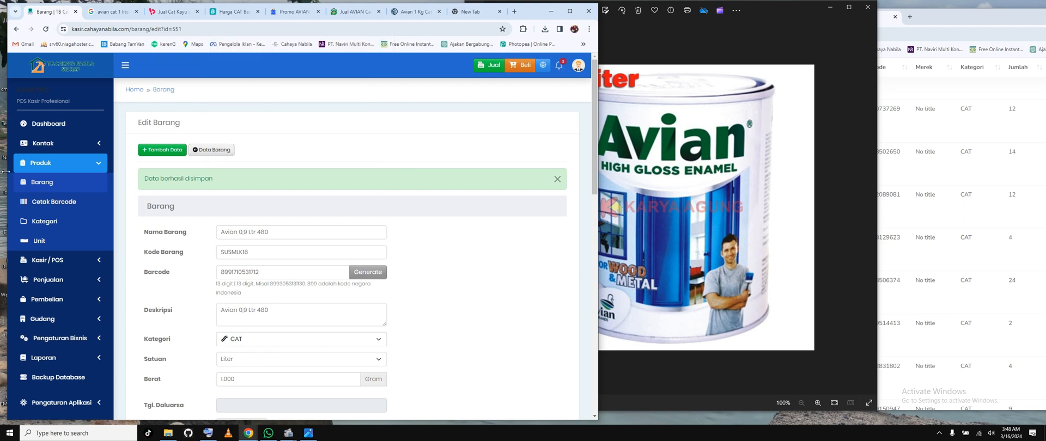
Step: Return to the Barang list, look through its items and open a blank form for adding an item
left_click(227, 151)
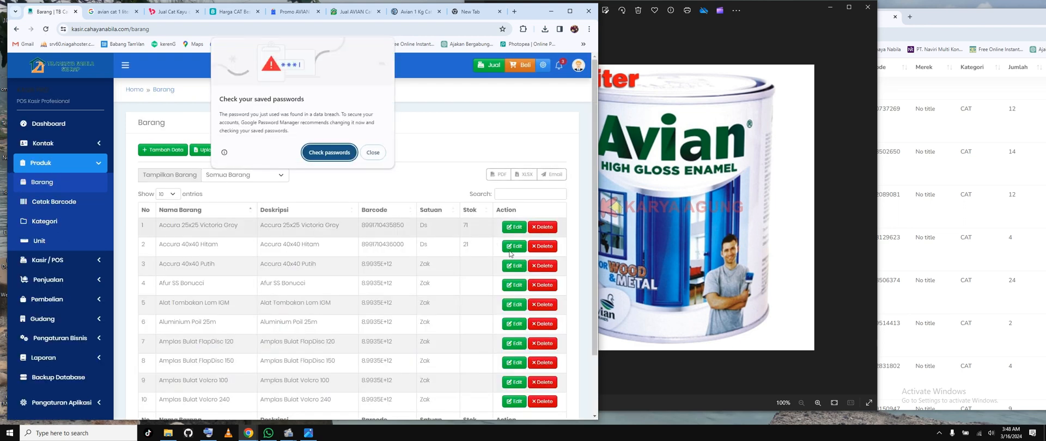
left_click(374, 153)
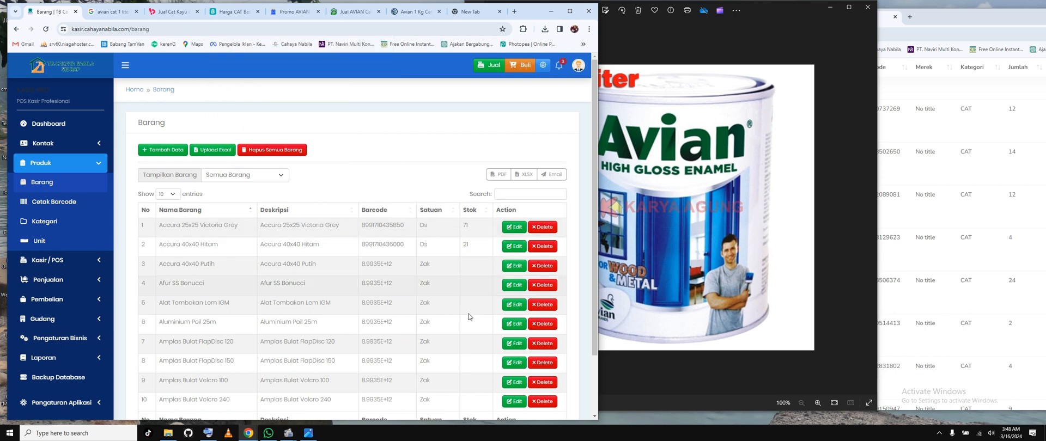
scroll(195, 293, "down", 2)
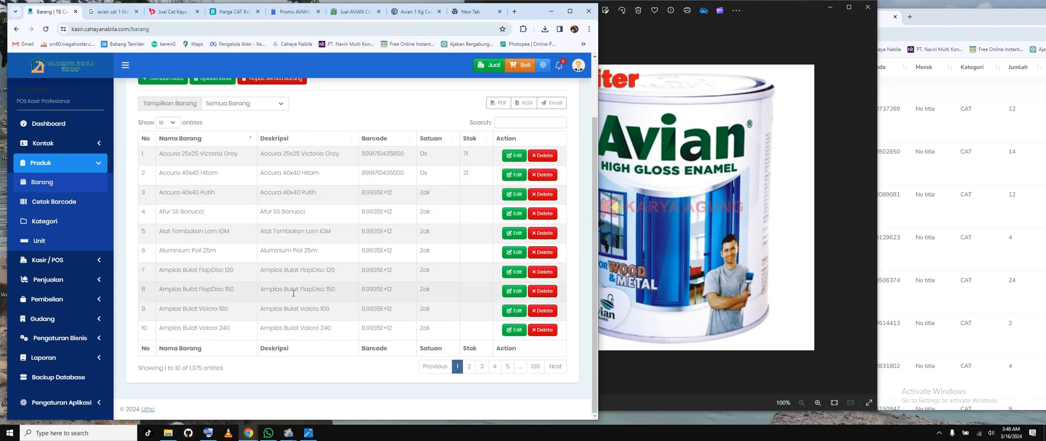
left_click(513, 125)
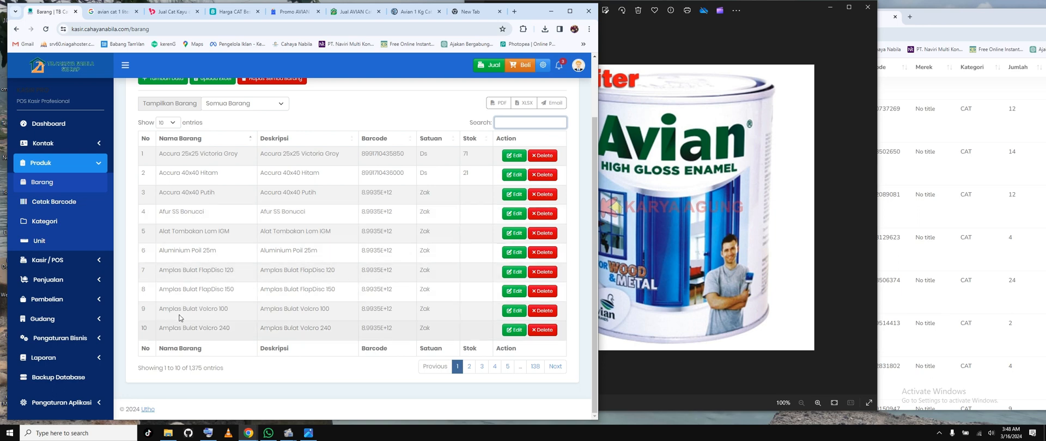
left_click_drag(164, 309, 224, 309)
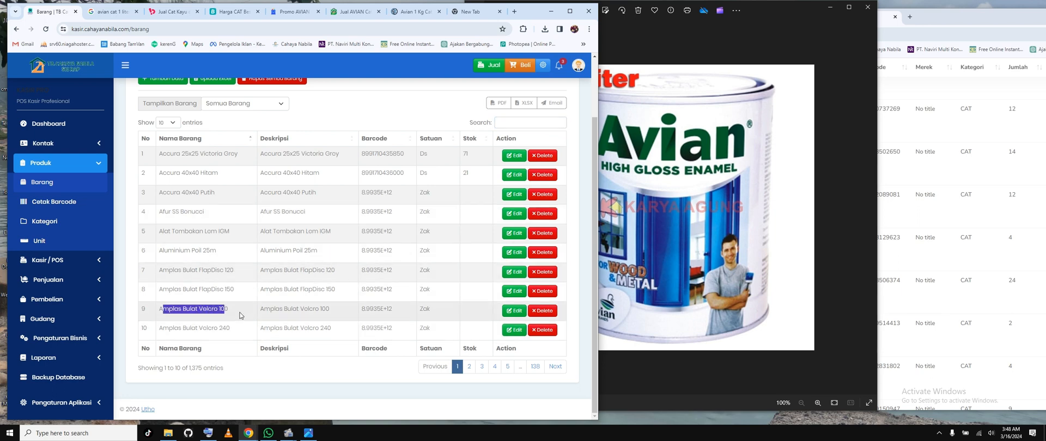
left_click(220, 310)
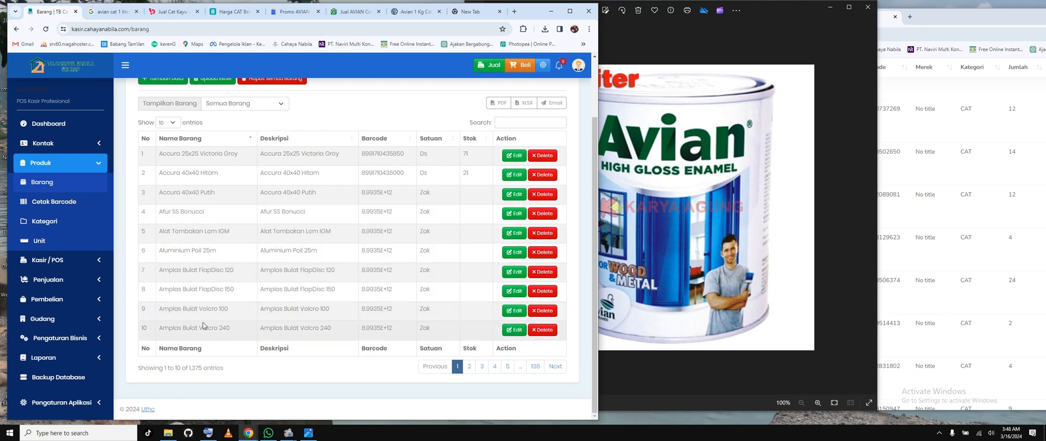
scroll(214, 258, "up", 2)
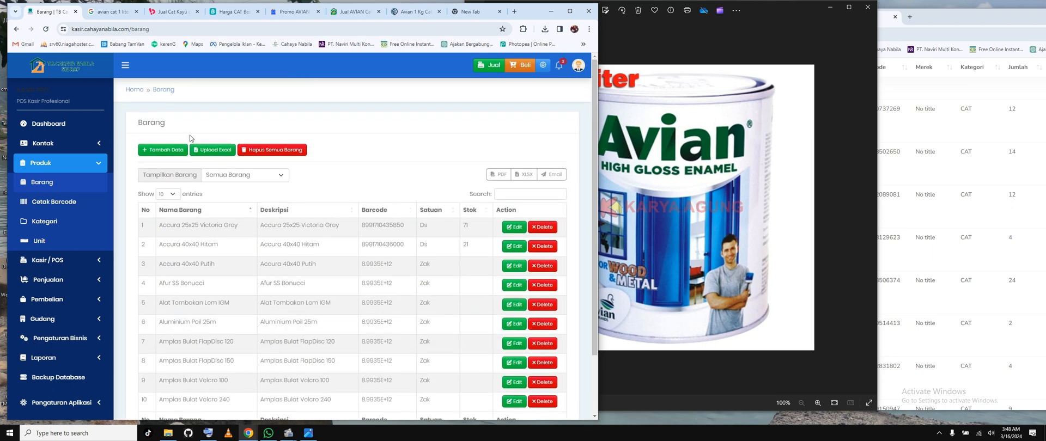
left_click(162, 150)
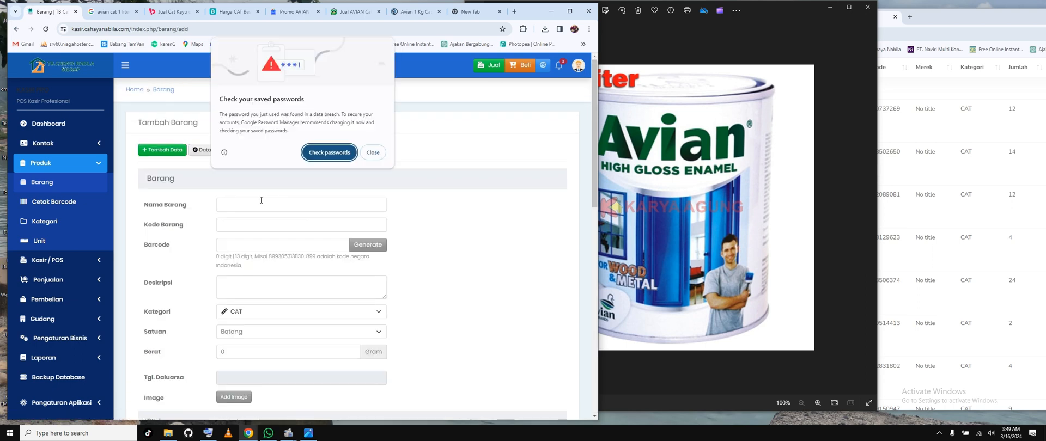
left_click(376, 154)
Step: Look through the gudang product list, from the Cat Avian 1 ltr entries back up to its beginning
left_click(937, 249)
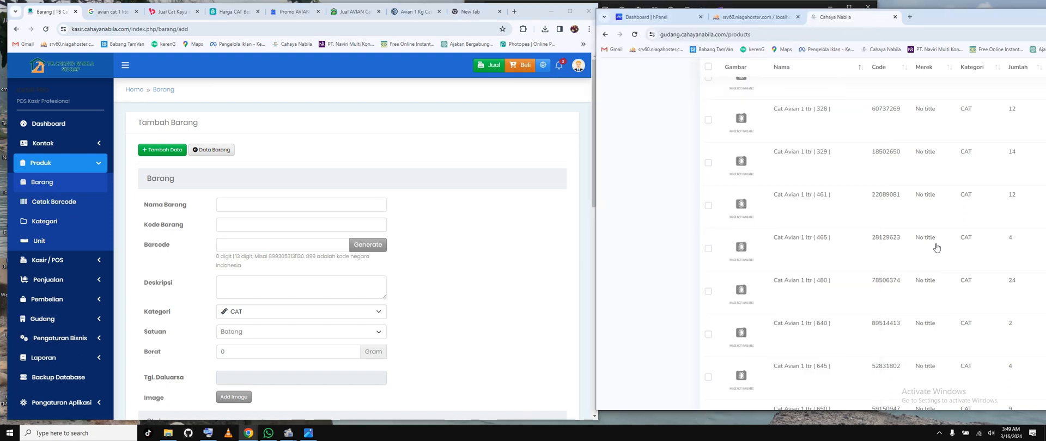
scroll(937, 249, "down", 3)
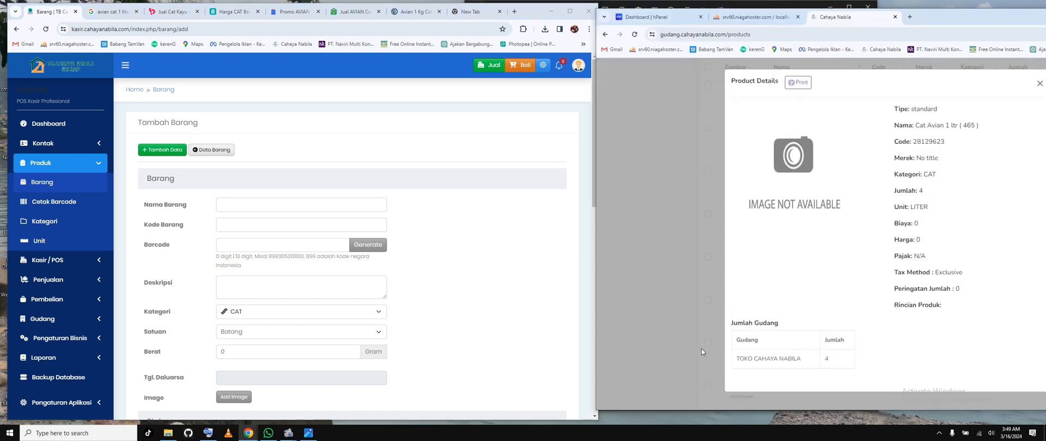
left_click(701, 349)
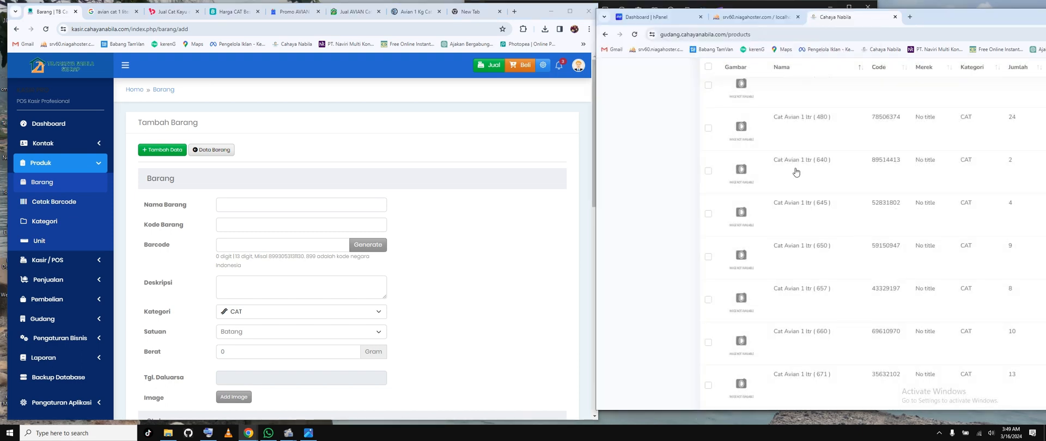
scroll(742, 130, "up", 5)
scroll(921, 170, "up", 5)
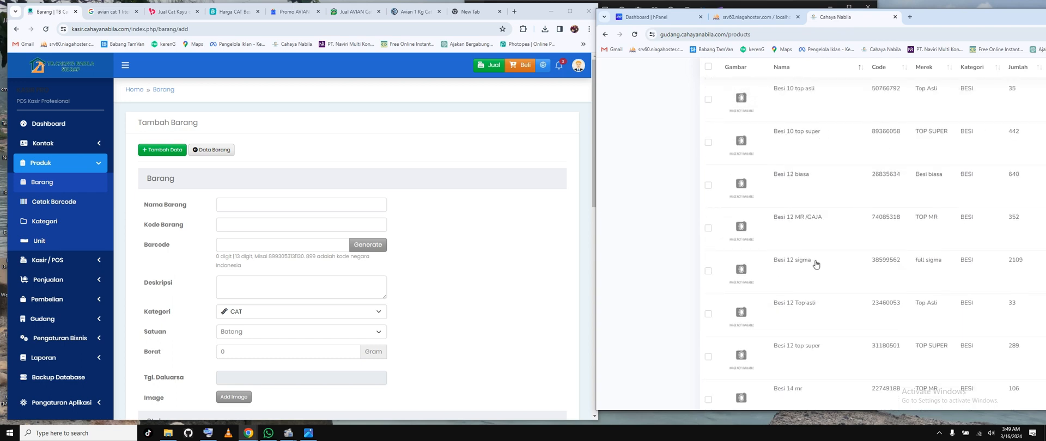
scroll(816, 264, "down", 3)
scroll(816, 264, "up", 10)
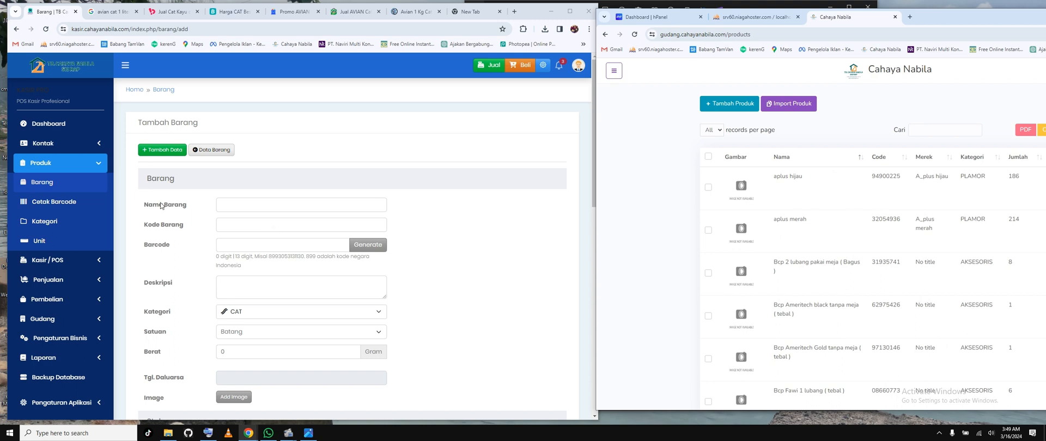
left_click(236, 207)
left_click(430, 254)
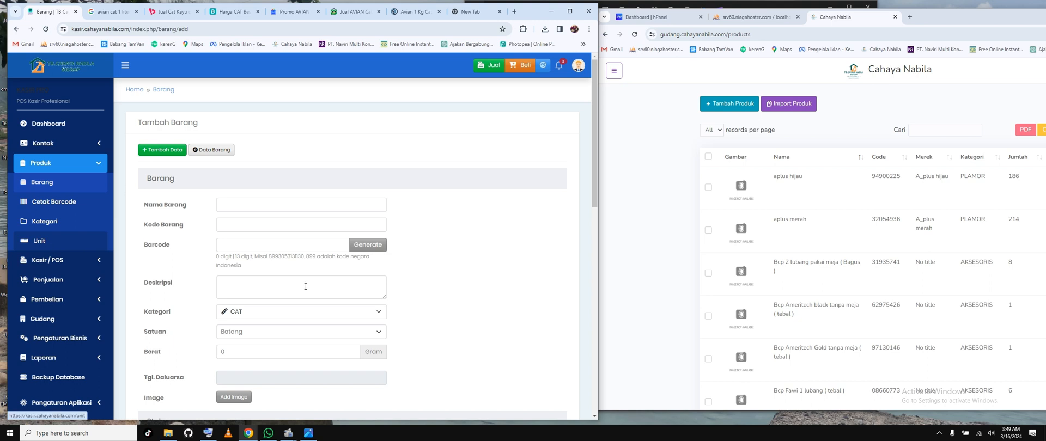
Step: Open a new purchase entry form from Daftar Pembelian and dismiss the saved-passwords warning
left_click(90, 309)
left_click(58, 318)
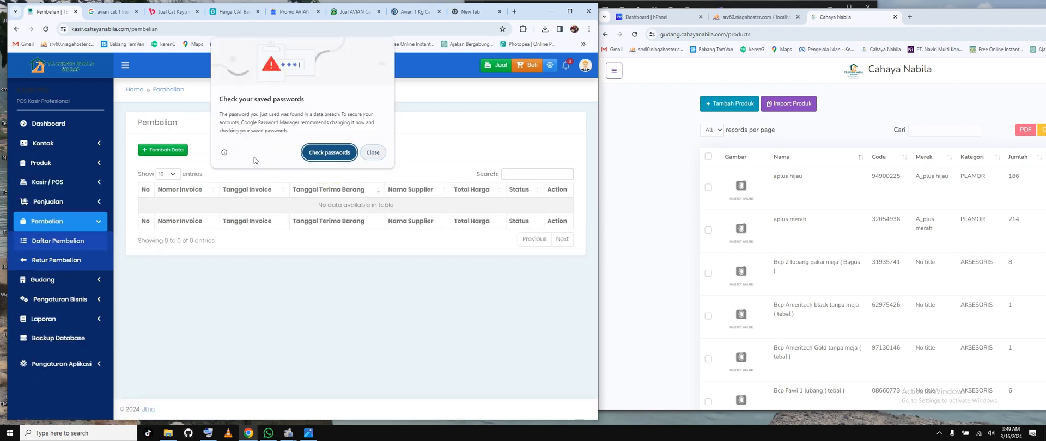
left_click(169, 153)
left_click(170, 155)
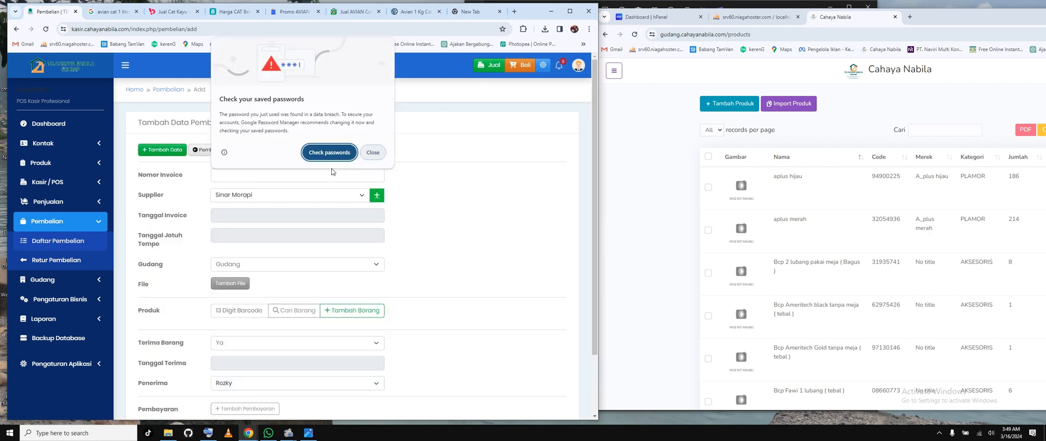
left_click(372, 153)
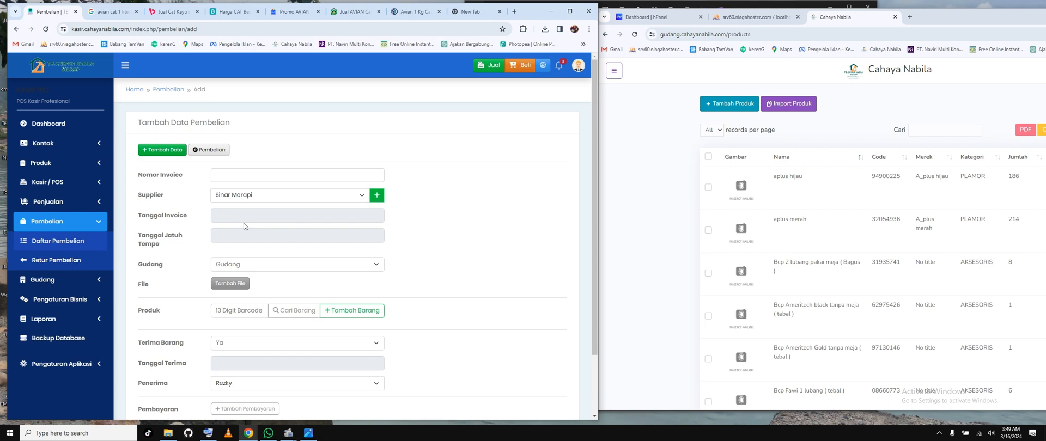
Step: Set the purchase's Tanggal Invoice to 16-03-2024, Tanggal Jatuh Tempo to 31-03-2024 and Gudang to Toko Cahaya Nabila
left_click(243, 223)
left_click(327, 288)
left_click(280, 236)
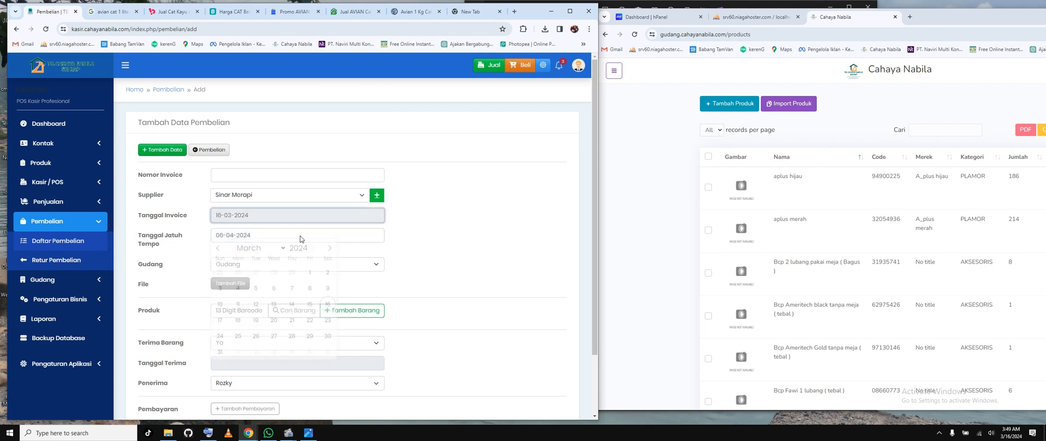
left_click(220, 357)
left_click(250, 264)
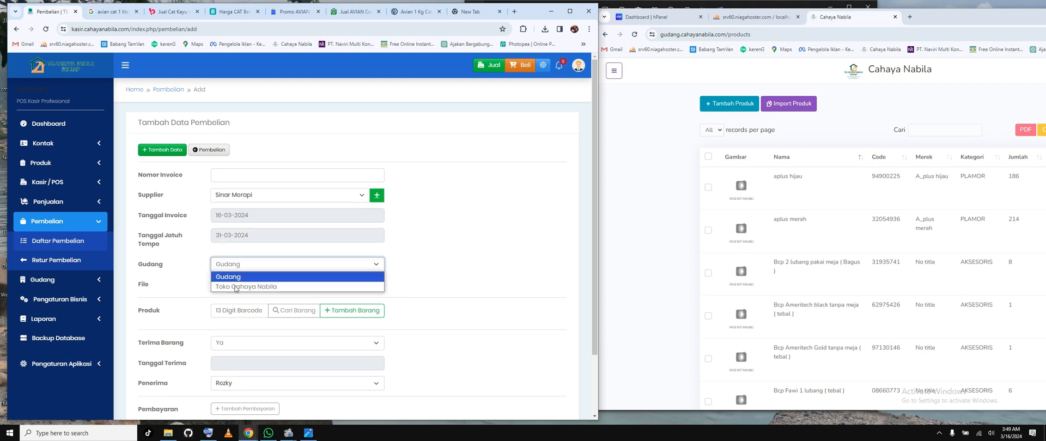
left_click(240, 286)
Step: Search the purchase's item picker for avian and add Avian 0,9 Ltr 480 to the product lines
scroll(423, 246, "down", 2)
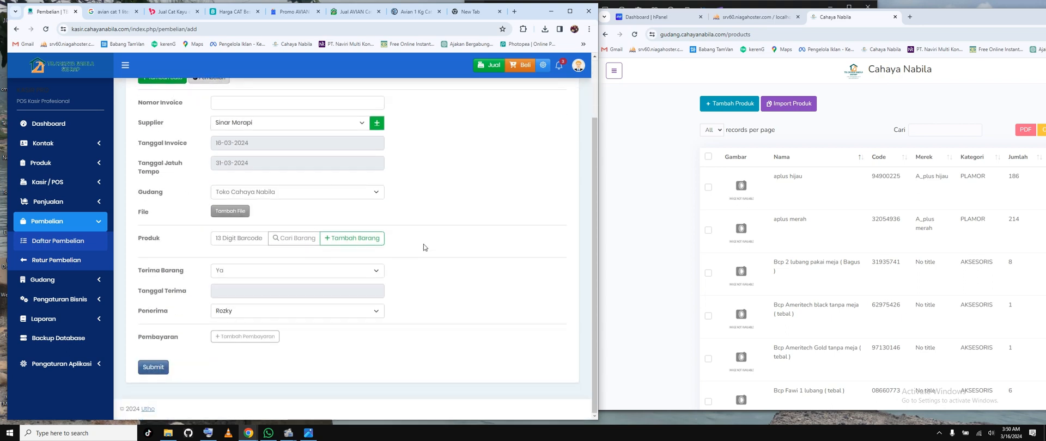
left_click(295, 238)
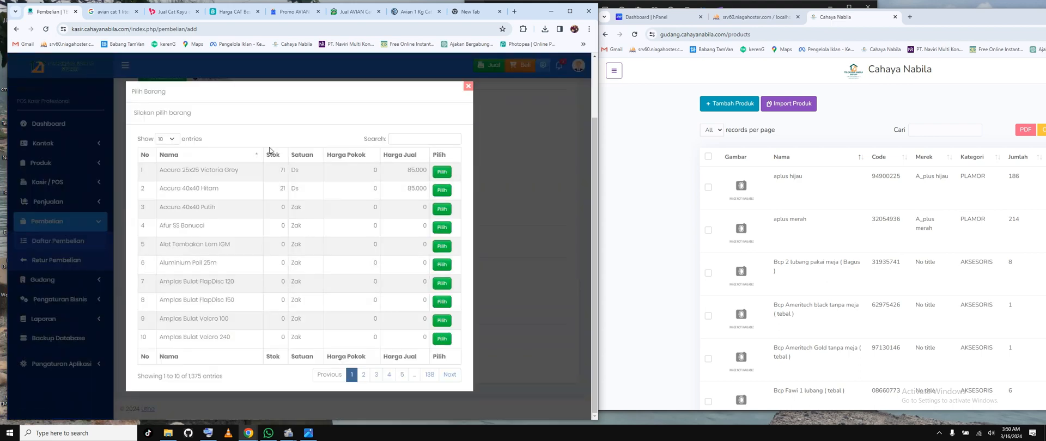
left_click(409, 135)
type("av")
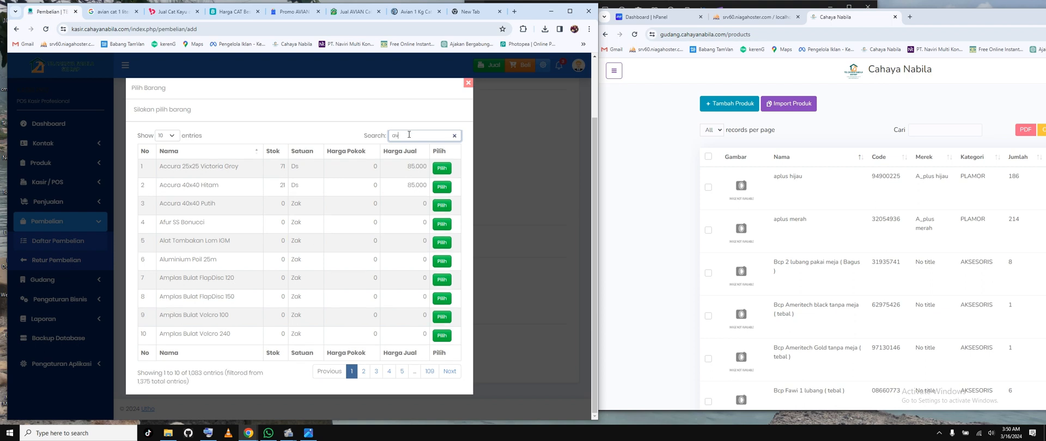
type("ian")
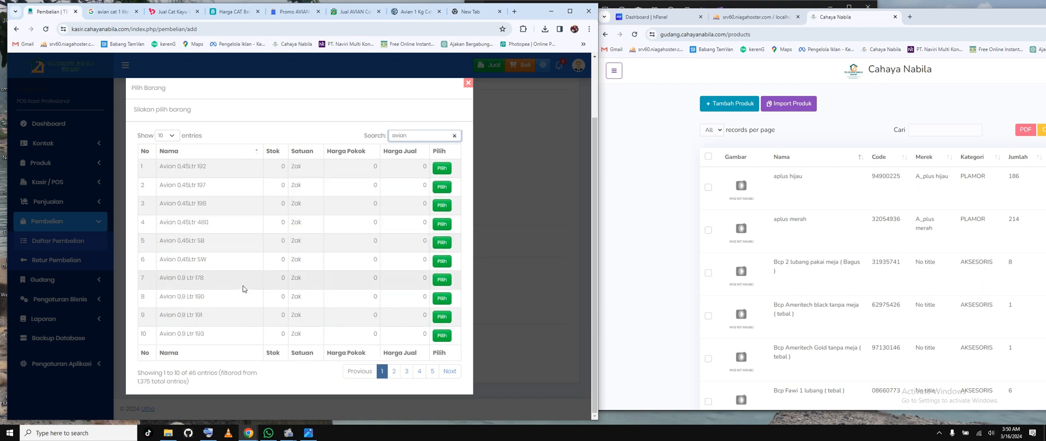
left_click(392, 374)
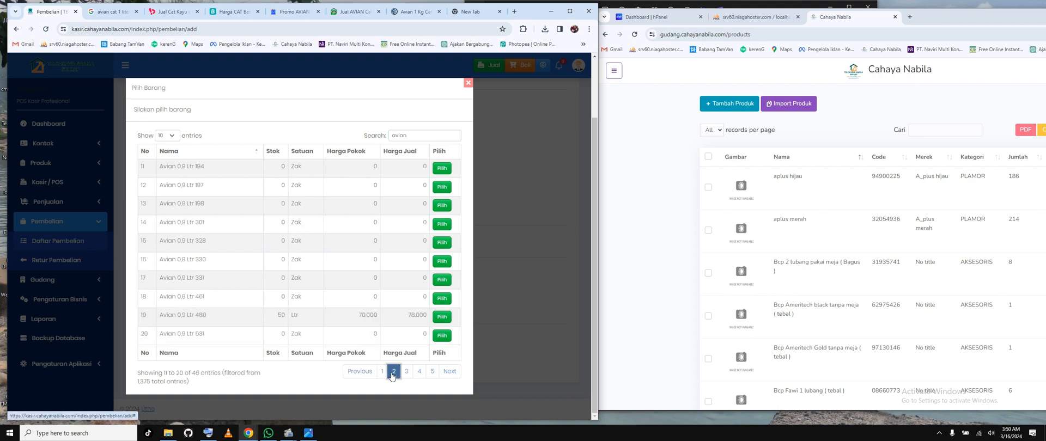
left_click(442, 317)
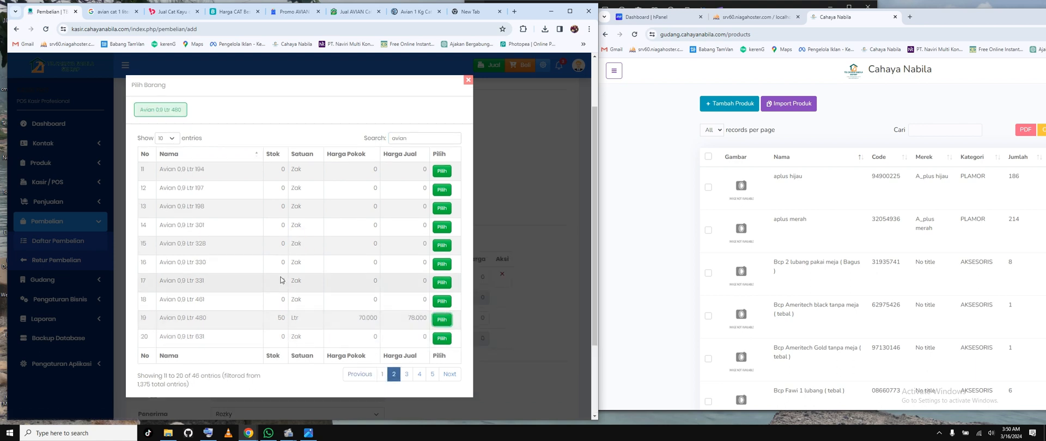
left_click(469, 80)
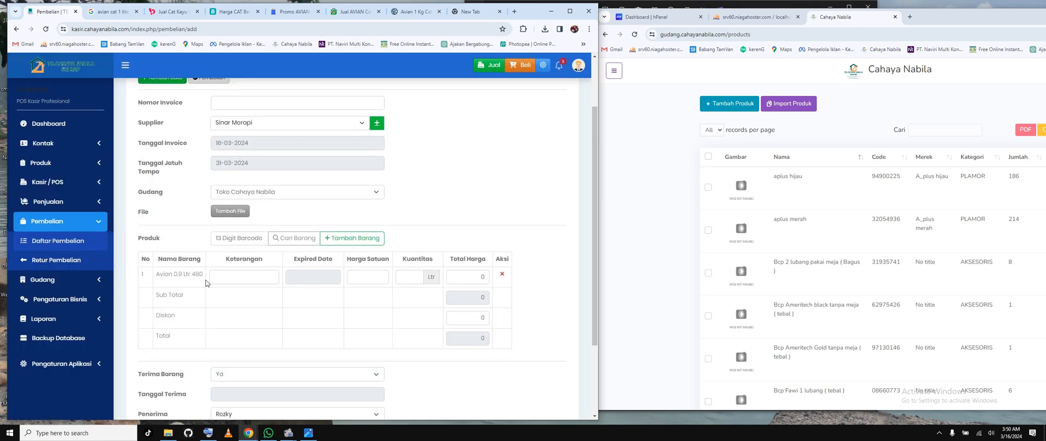
Step: Set the Avian 0,9 Ltr 480 line's Harga Satuan to 70.000 and its Kuantitas to 10
left_click(248, 279)
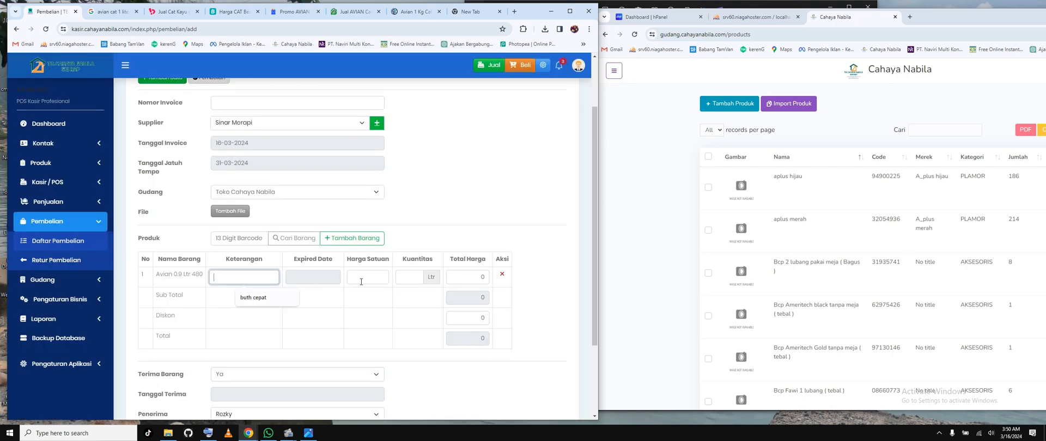
left_click(454, 195)
left_click(354, 279)
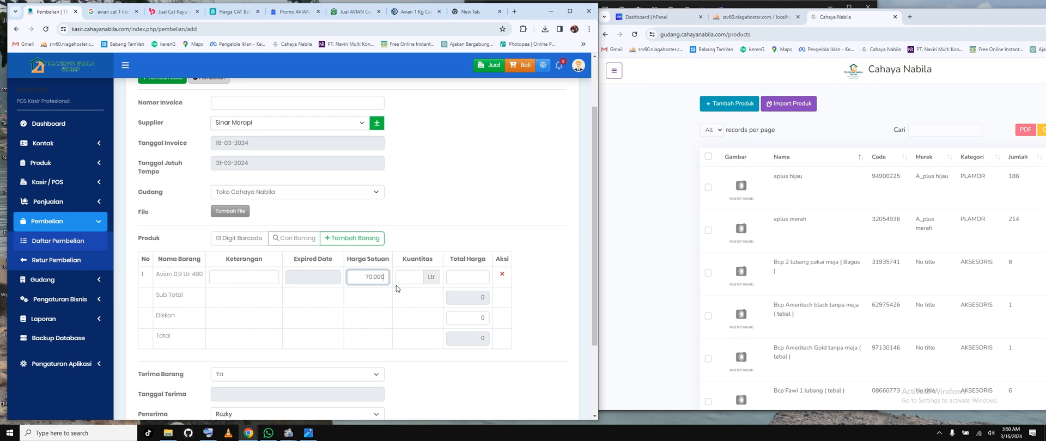
left_click(397, 282)
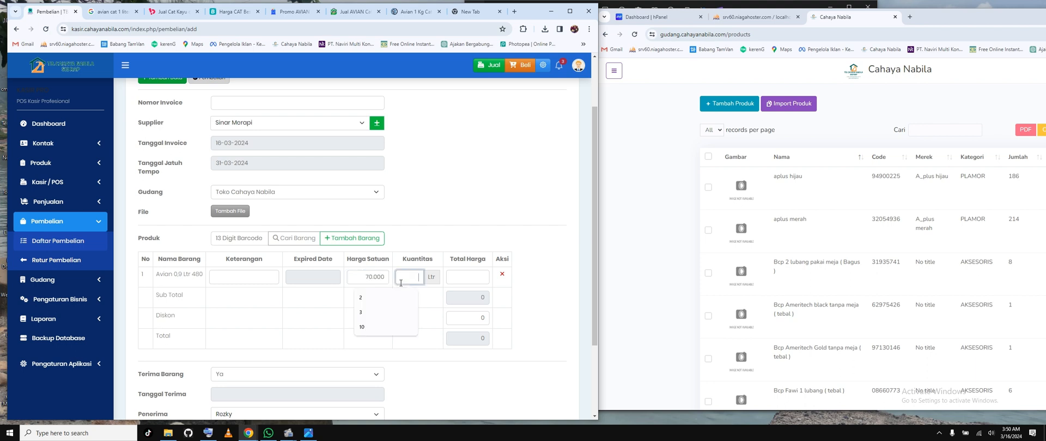
left_click(378, 329)
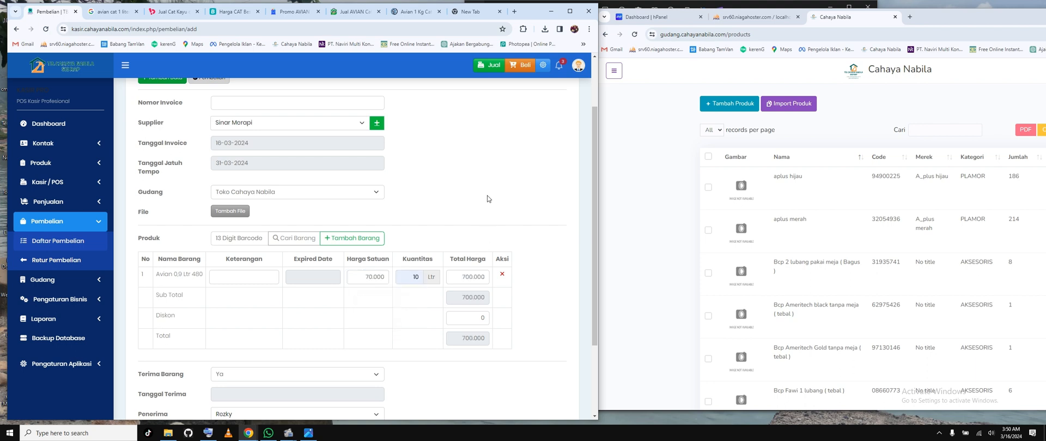
Step: Set the Avian product line's Expired Date to 31-03-2025
scroll(486, 179, "down", 2)
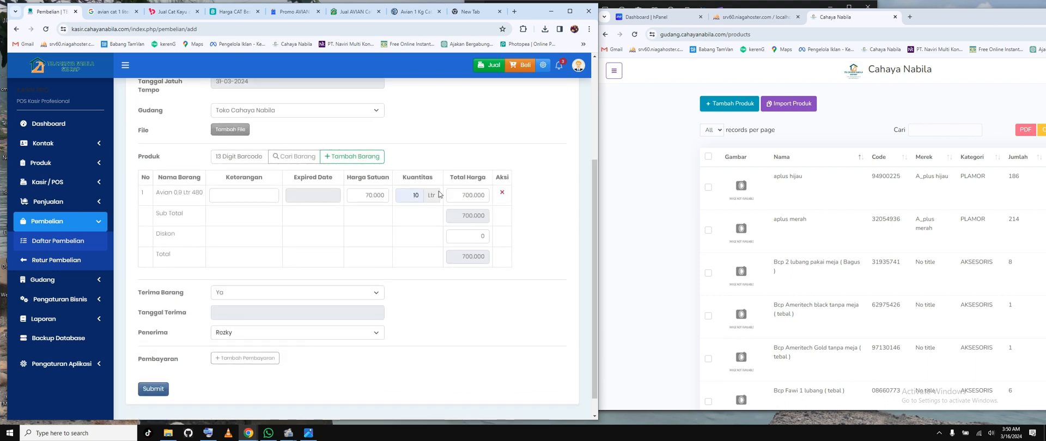
left_click(326, 197)
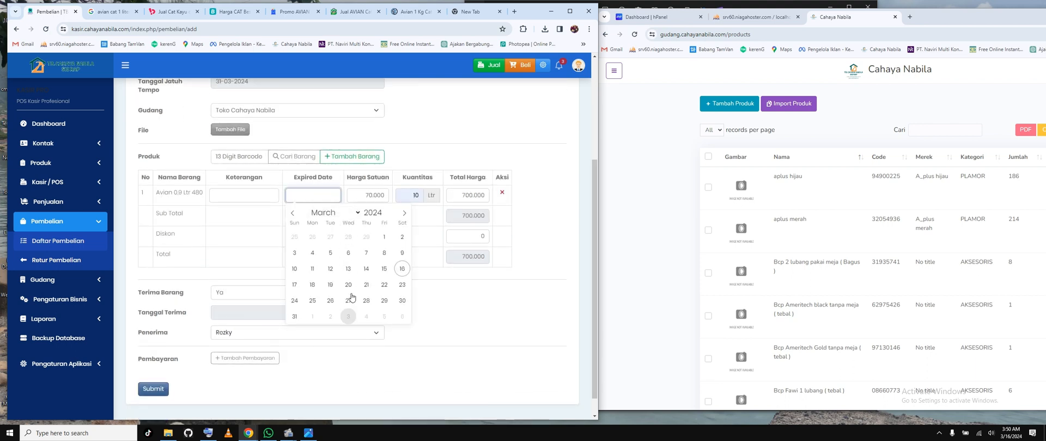
left_click(387, 217)
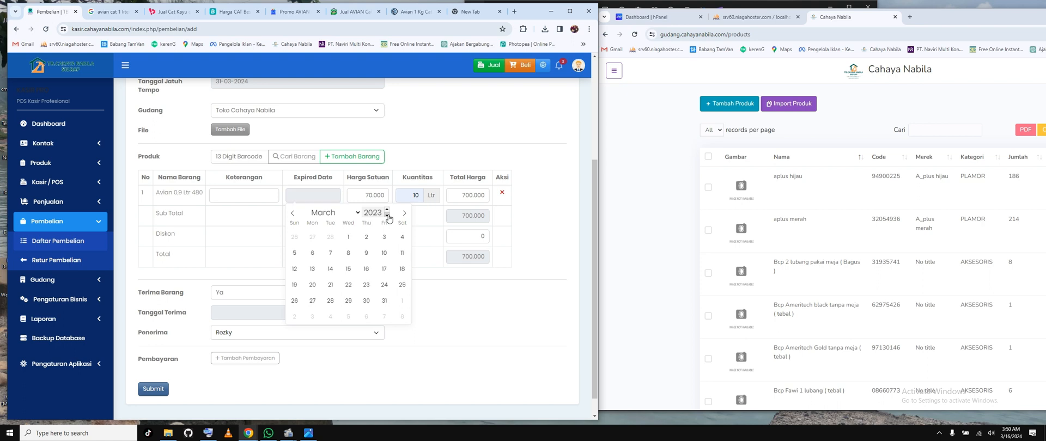
left_click(387, 211)
left_click(387, 210)
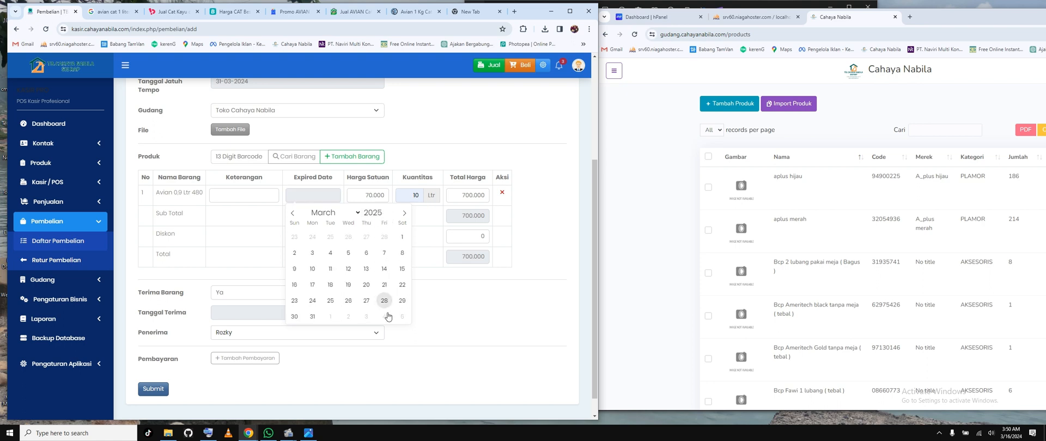
left_click(314, 317)
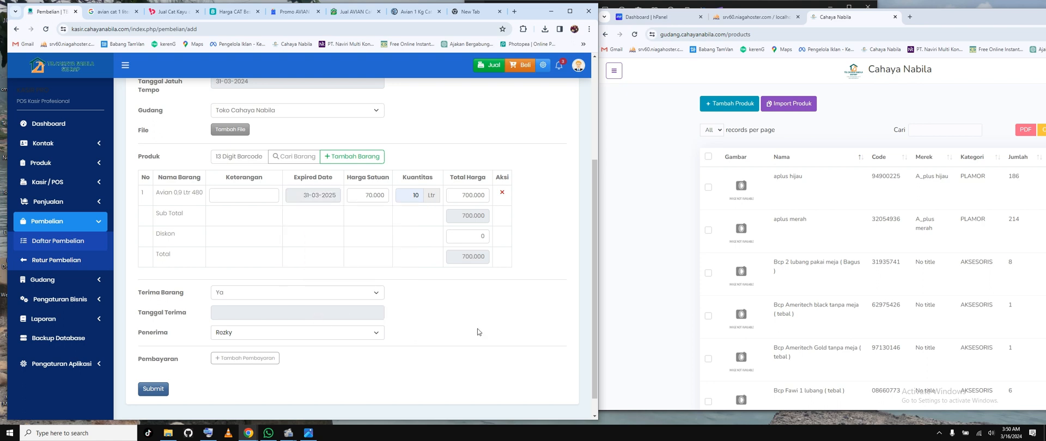
Step: Fill the Avian product line's Keterangan with "butuh cepat", correcting the spelling of the suggested entry to "butuh"
left_click(268, 201)
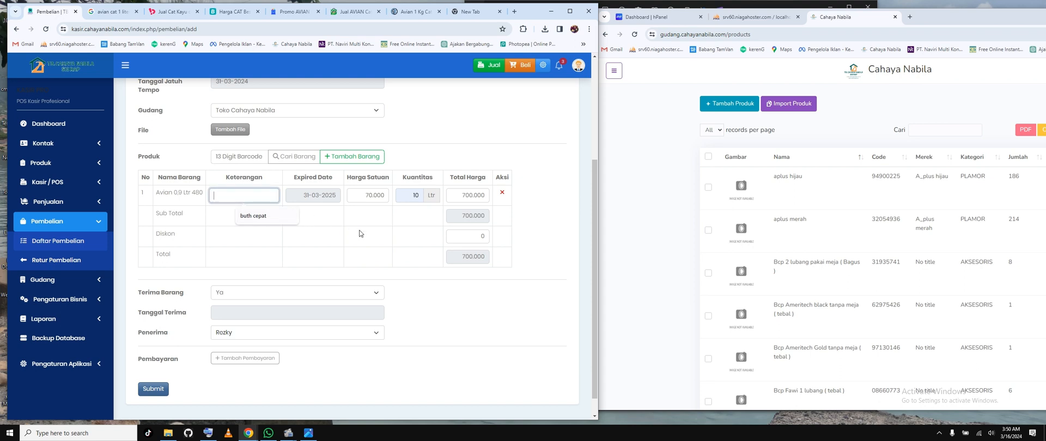
left_click(267, 220)
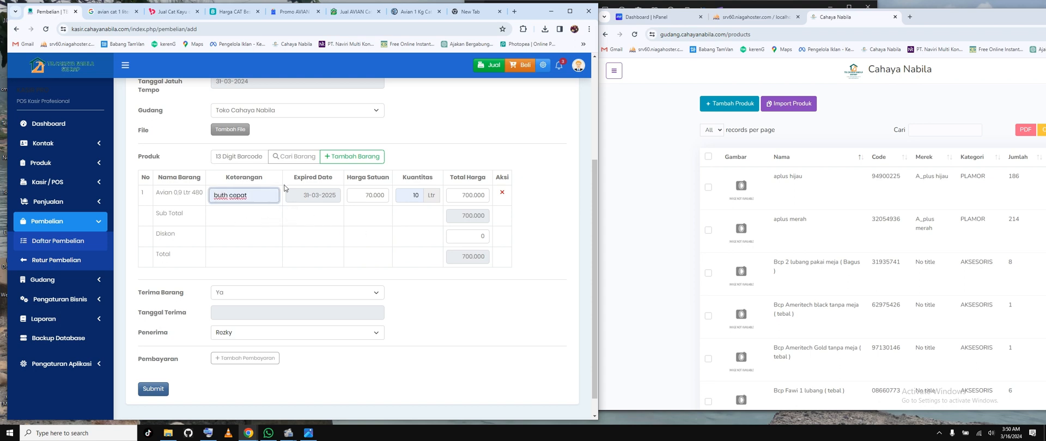
type("u")
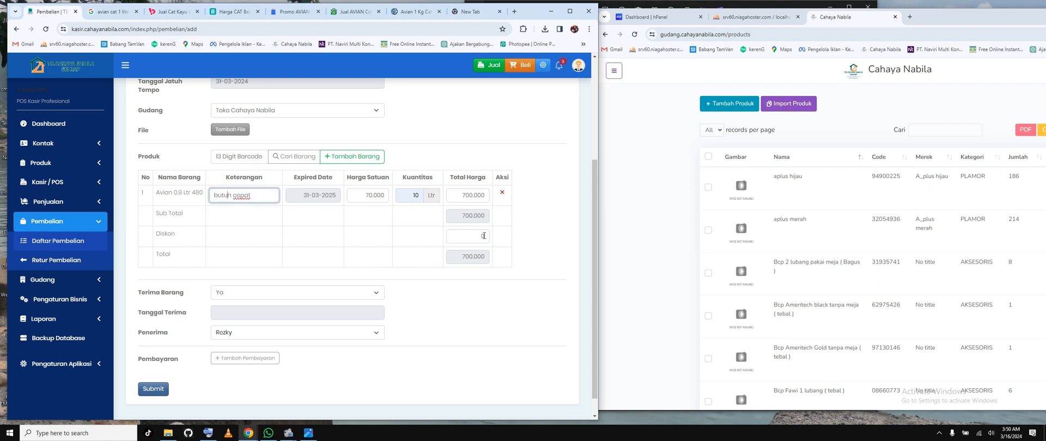
left_click(539, 308)
Step: Keep Terima Barang at Ya, set Tanggal Terima to 16-03-2024 and choose the second listed staff member as Penerima
left_click(232, 296)
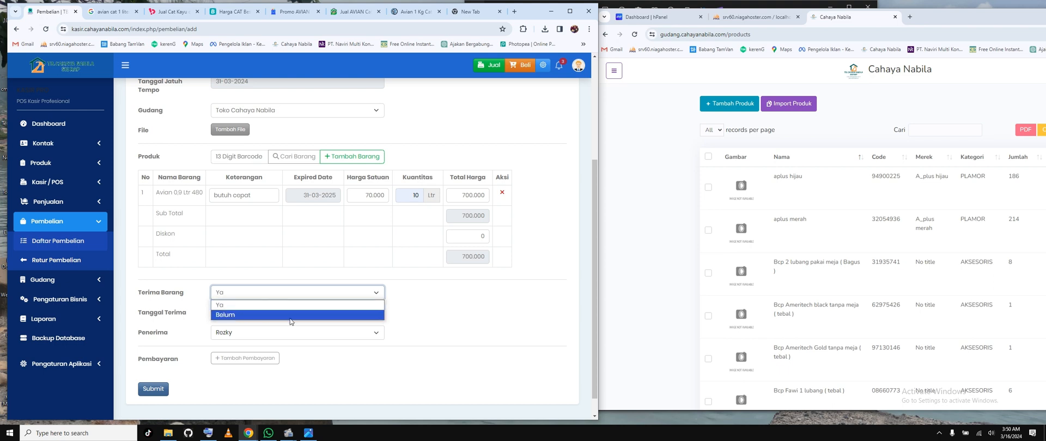
left_click(430, 313)
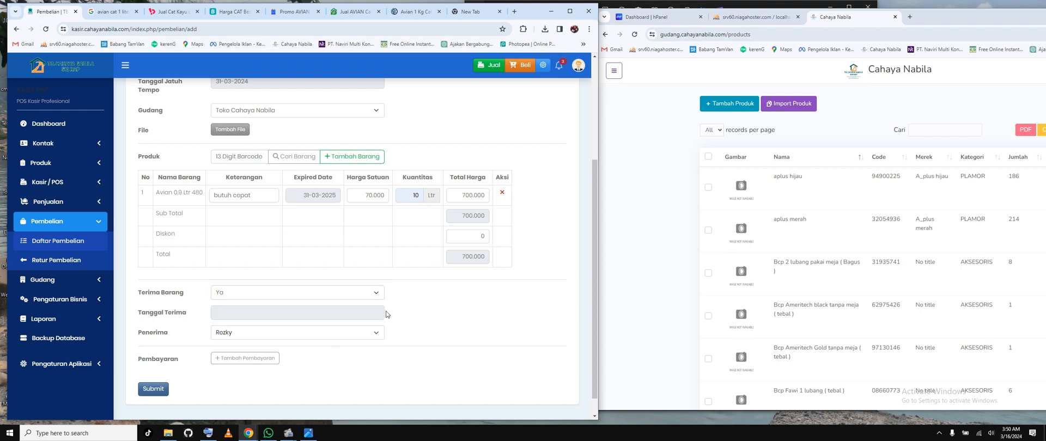
left_click(257, 315)
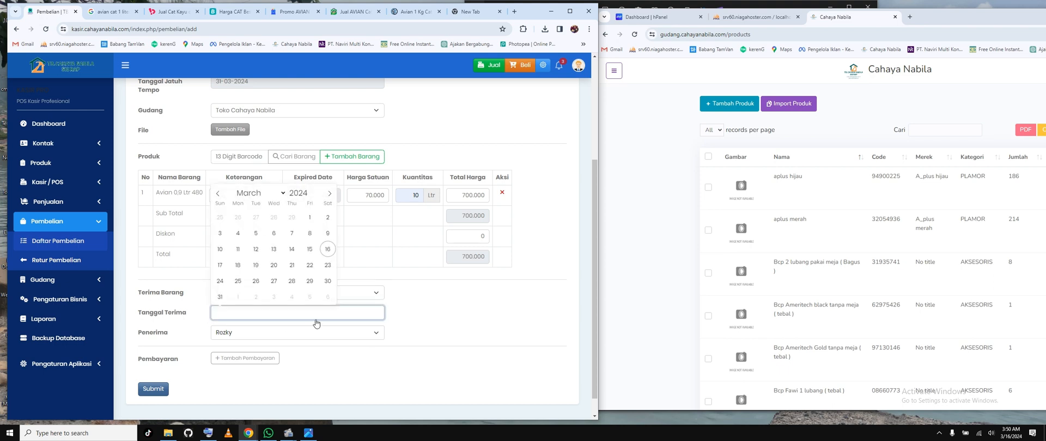
left_click(328, 249)
left_click(354, 333)
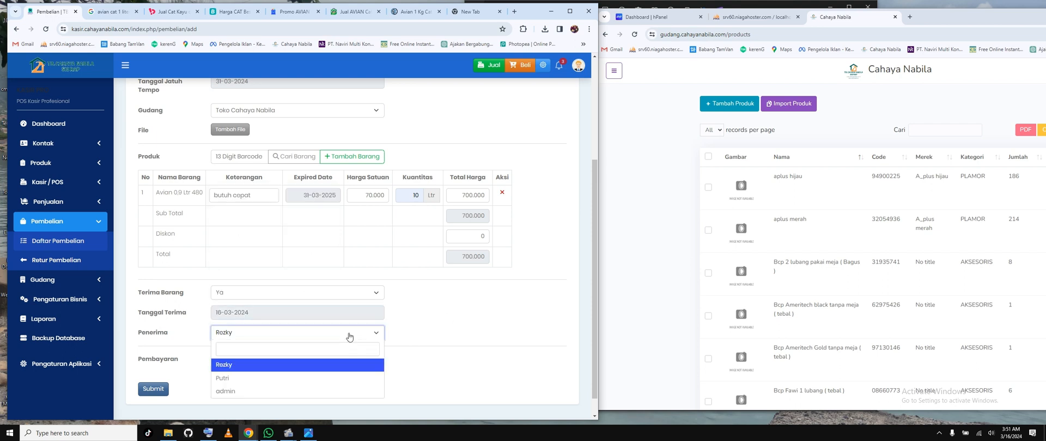
left_click(237, 379)
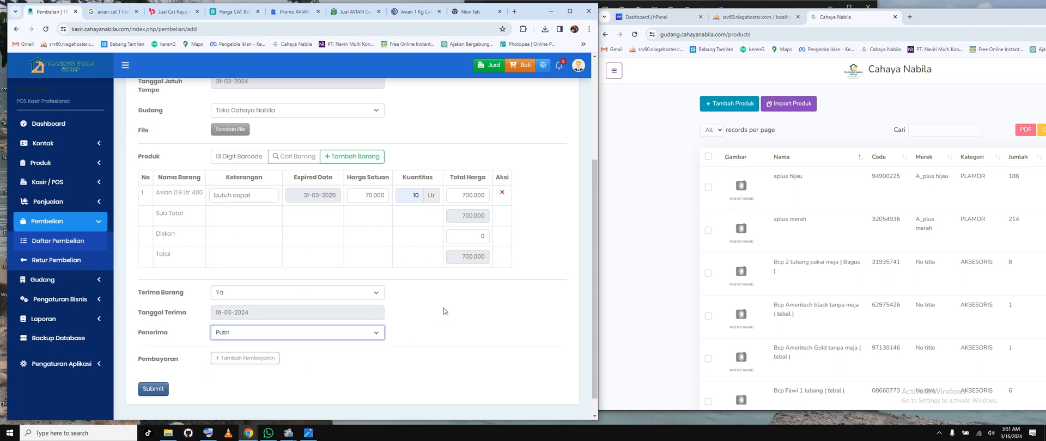
Step: Add a payment row to the purchase with a Jumlah Bayar of 350.000
scroll(444, 308, "down", 1)
left_click(249, 336)
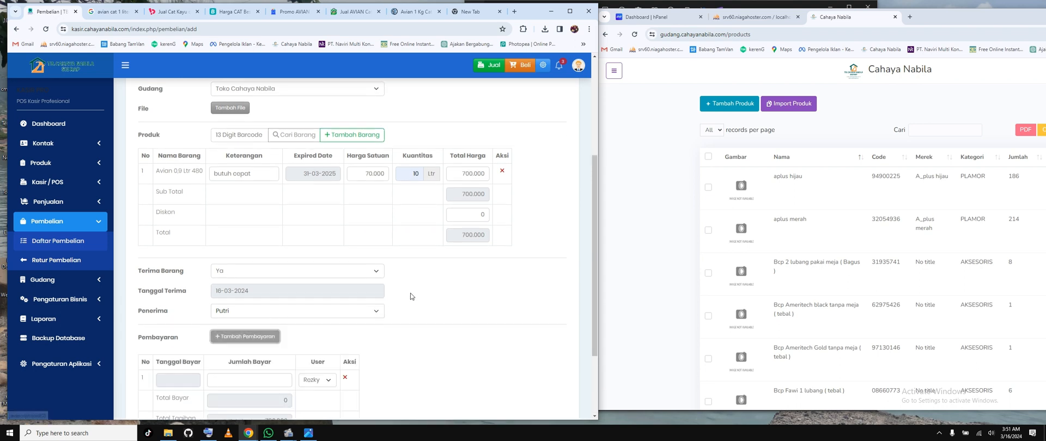
scroll(410, 293, "down", 2)
left_click(212, 278)
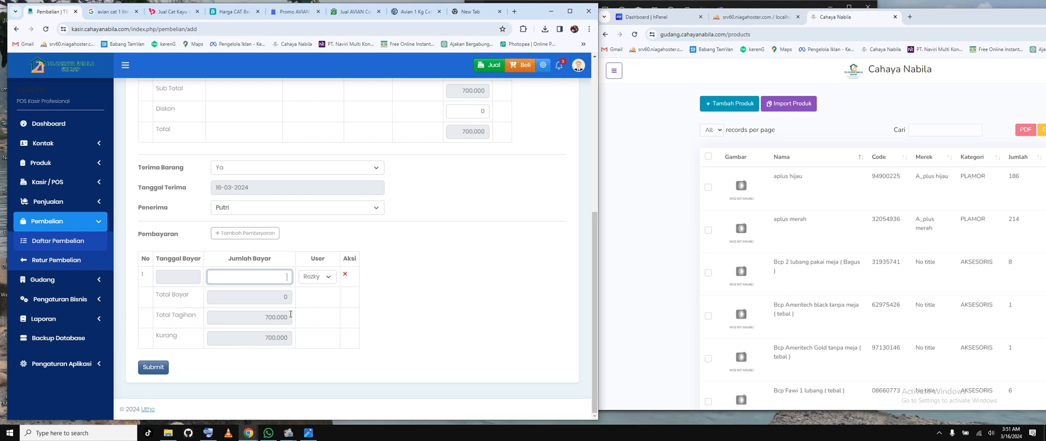
type("35.0000")
left_click(253, 322)
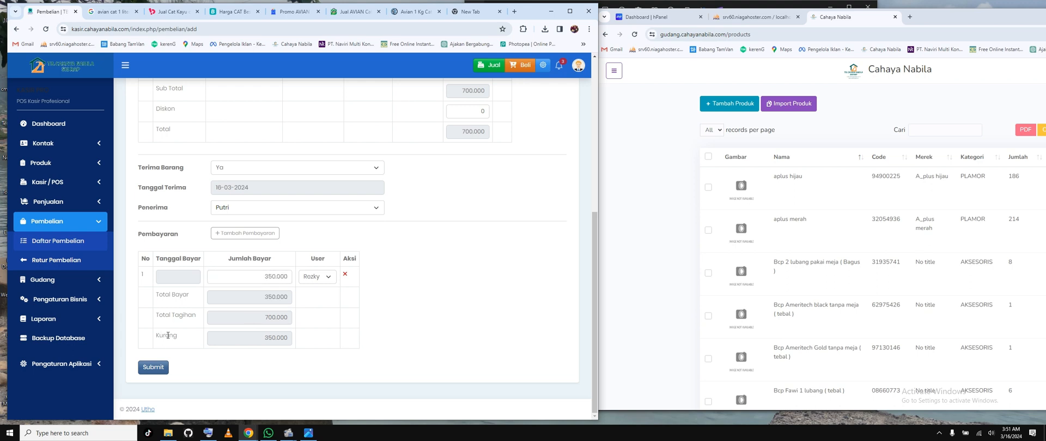
Step: Check the payment's Kurang amount and review the whole purchase form from its header to its payment section
left_click_drag(162, 336, 410, 333)
left_click(418, 325)
scroll(473, 248, "up", 5)
scroll(473, 248, "down", 7)
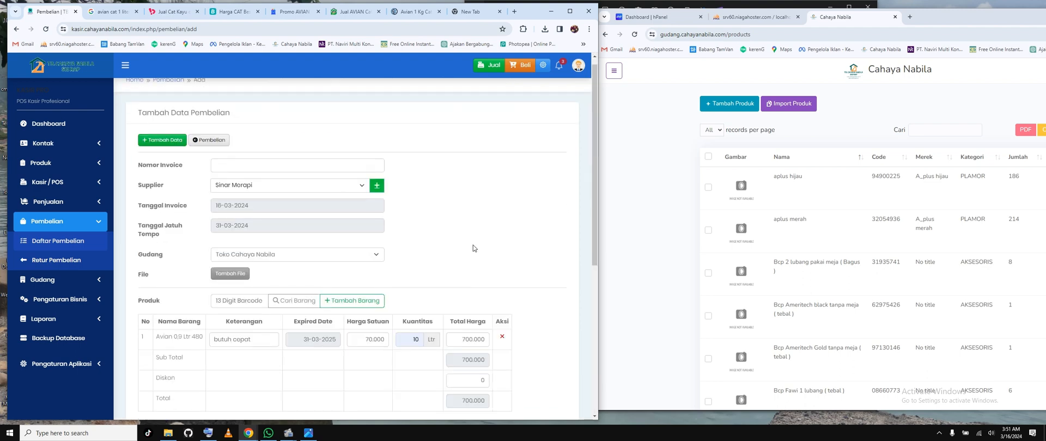
scroll(473, 248, "up", 5)
scroll(473, 248, "up", 2)
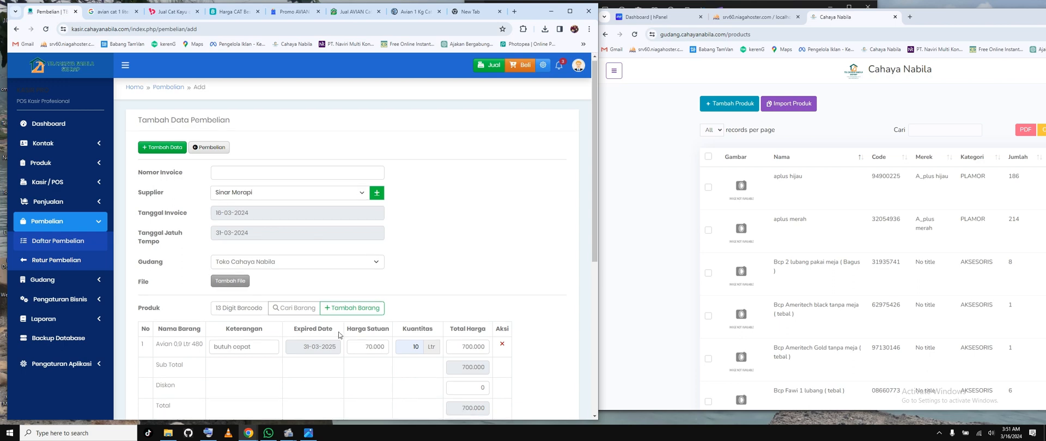
scroll(339, 331, "down", 4)
scroll(338, 332, "down", 2)
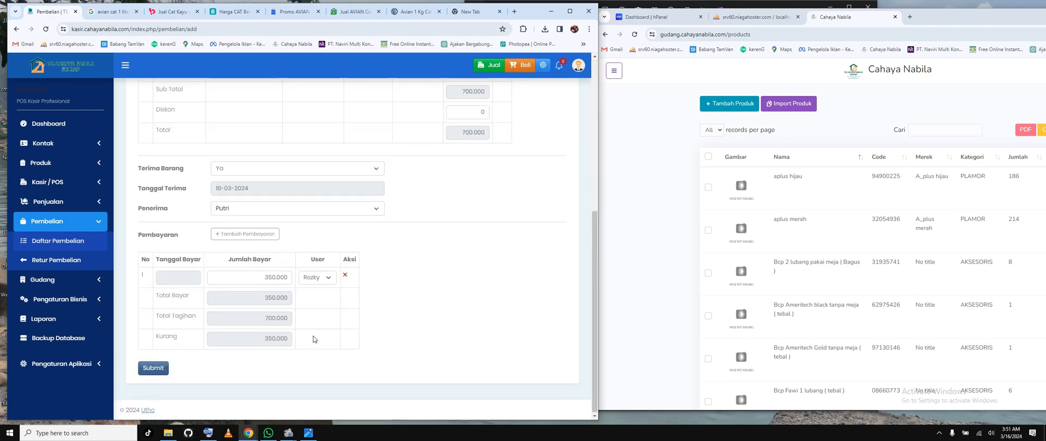
Step: Fill in the purchase's Nomor Invoice, submit the form and dismiss the saved-passwords warning
scroll(313, 339, "up", 5)
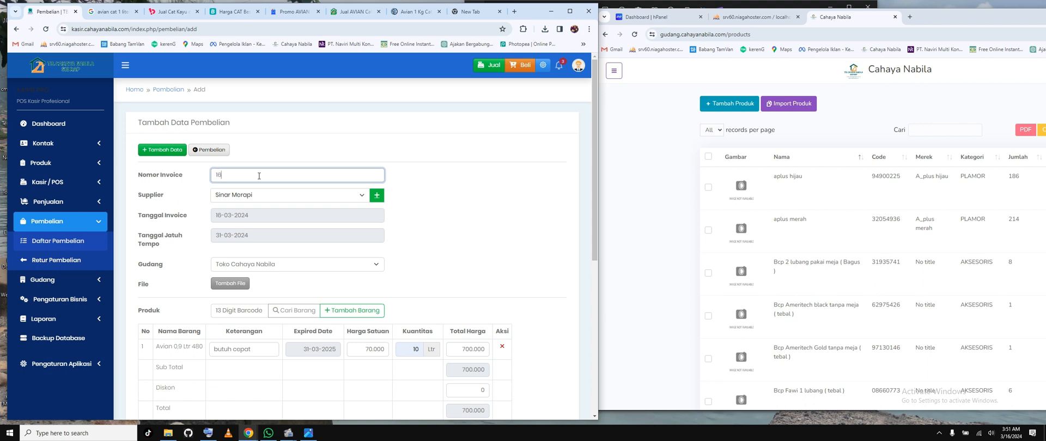
type("03ov")
left_click(429, 209)
scroll(428, 210, "down", 5)
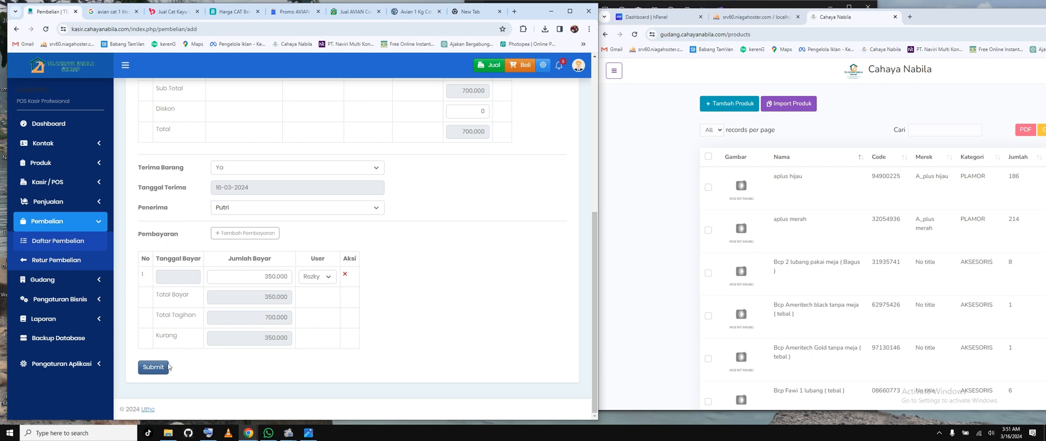
left_click(157, 369)
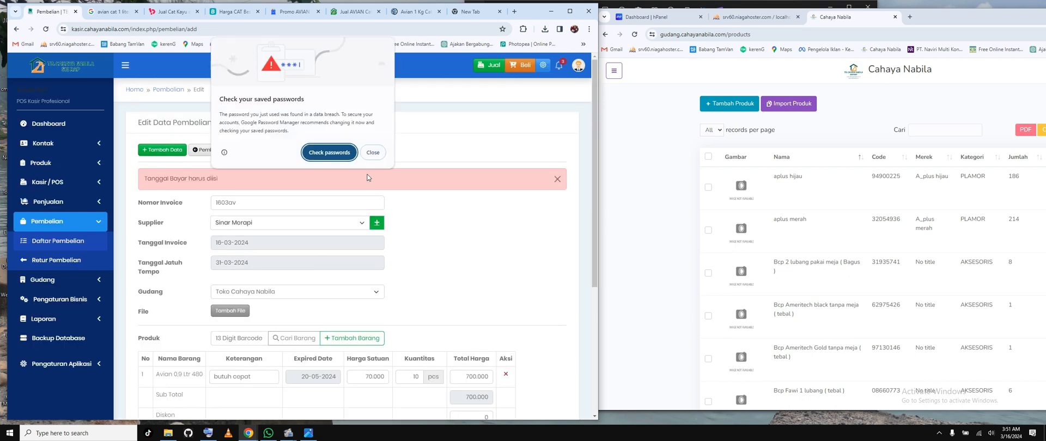
left_click(373, 153)
Step: Try to submit the purchase with a new payment row that has only its Tanggal Bayar set to 16-03-2024
scroll(378, 274, "down", 1)
scroll(378, 274, "down", 3)
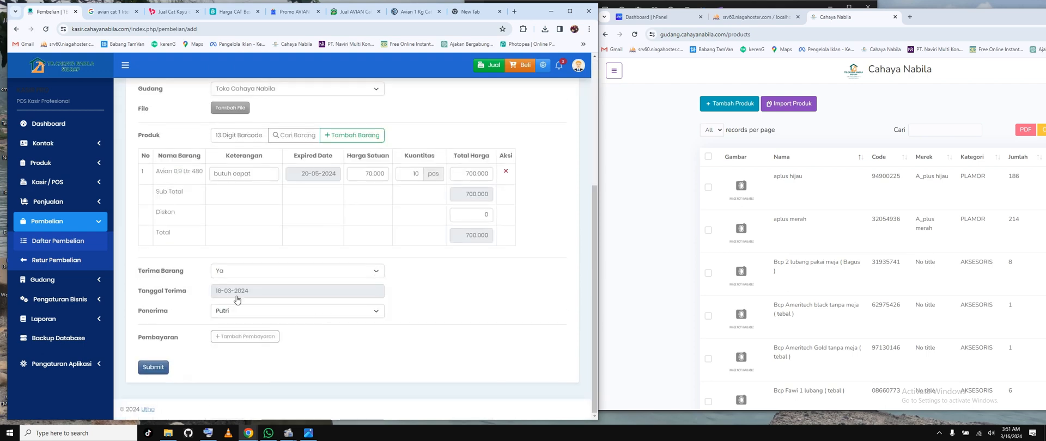
scroll(316, 260, "up", 2)
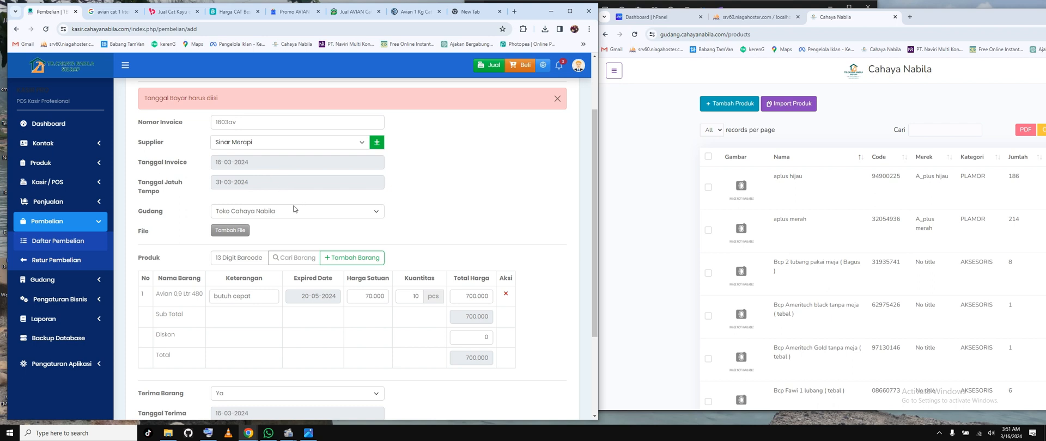
scroll(294, 209, "down", 2)
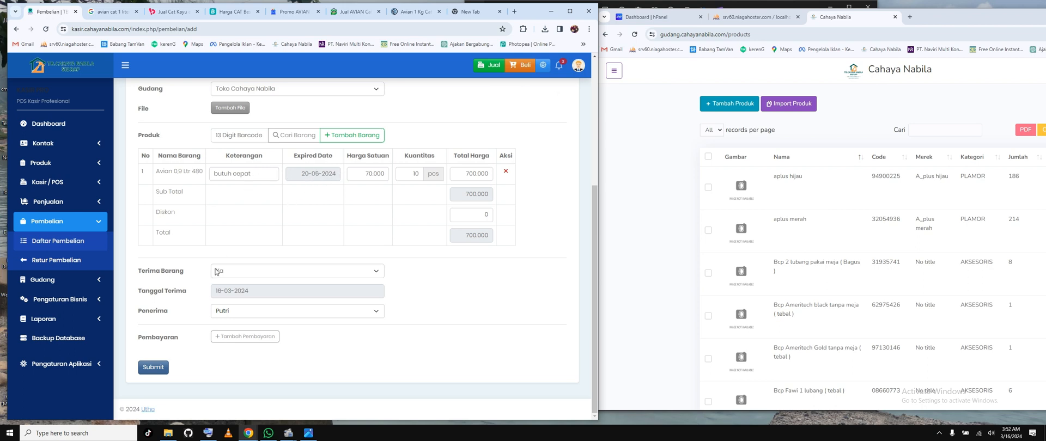
left_click(245, 338)
scroll(273, 306, "down", 2)
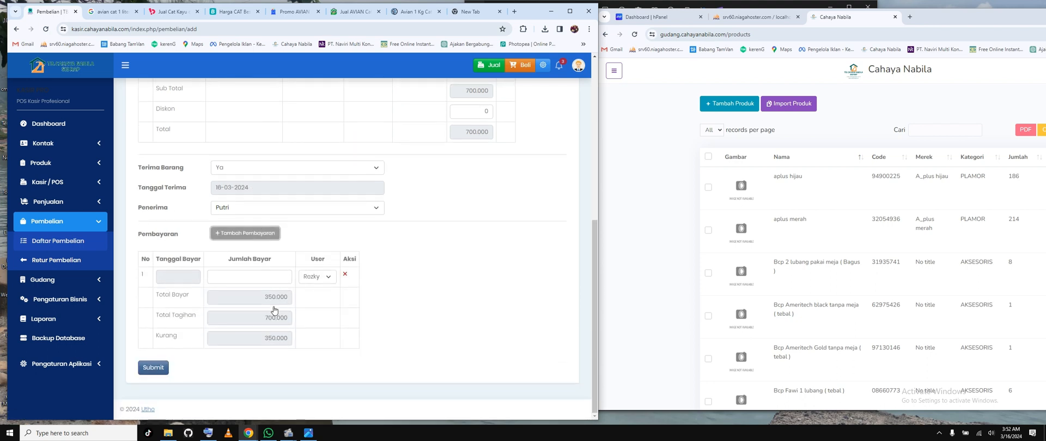
left_click(179, 277)
left_click(271, 351)
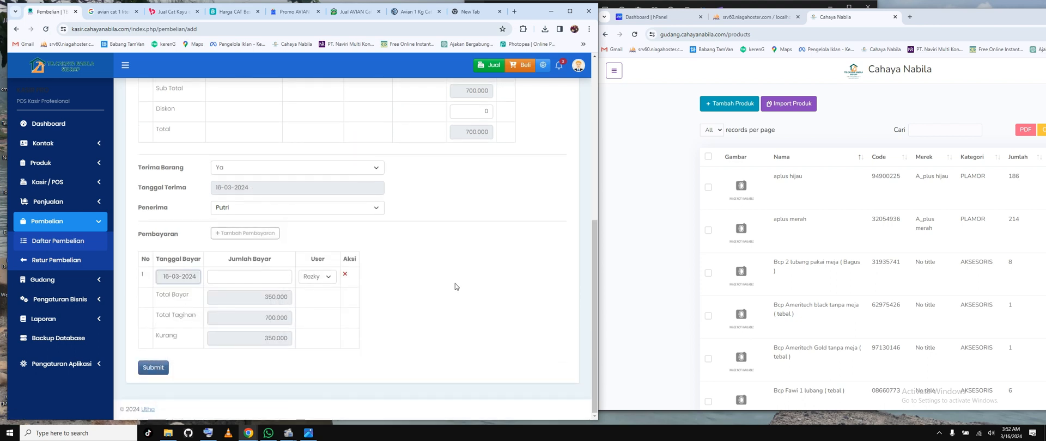
left_click(152, 367)
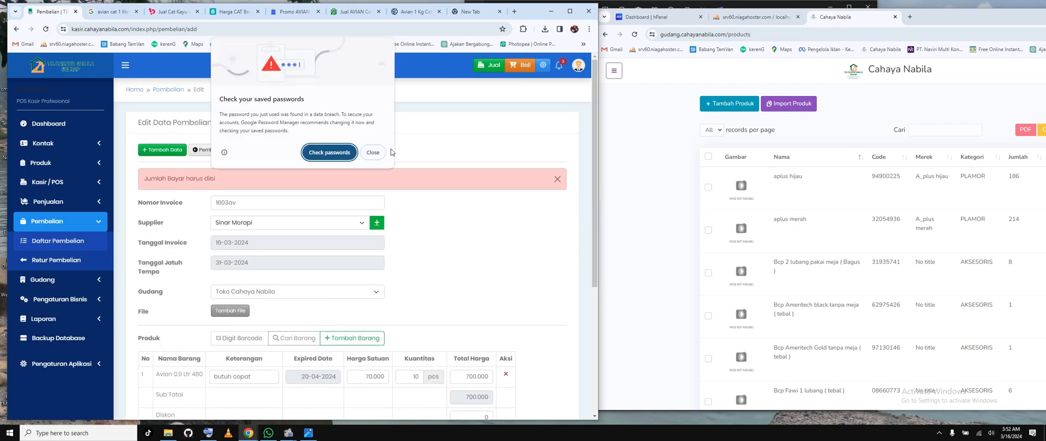
left_click(374, 153)
Step: Add a payment row of 350.000 dated 16-03-2024 to the purchase, submit the form and dismiss the saved-passwords warning
scroll(301, 292, "down", 4)
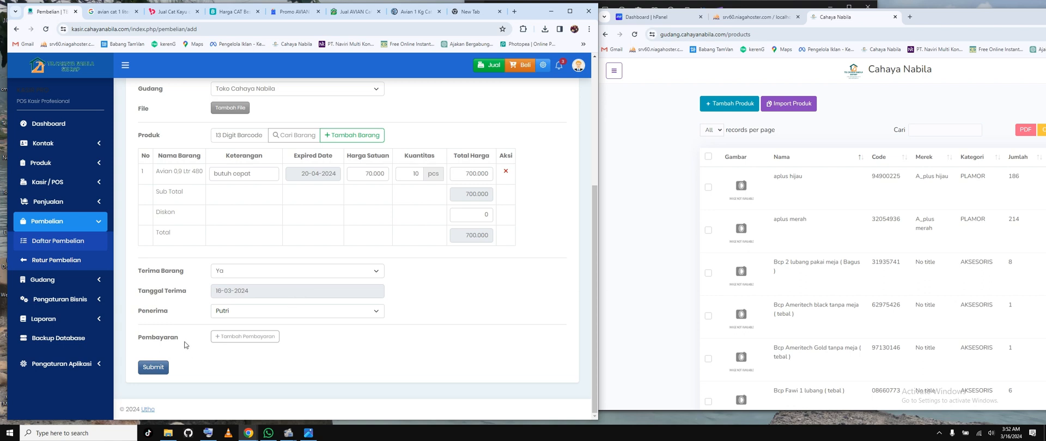
left_click(256, 337)
scroll(299, 310, "down", 1)
scroll(299, 310, "down", 2)
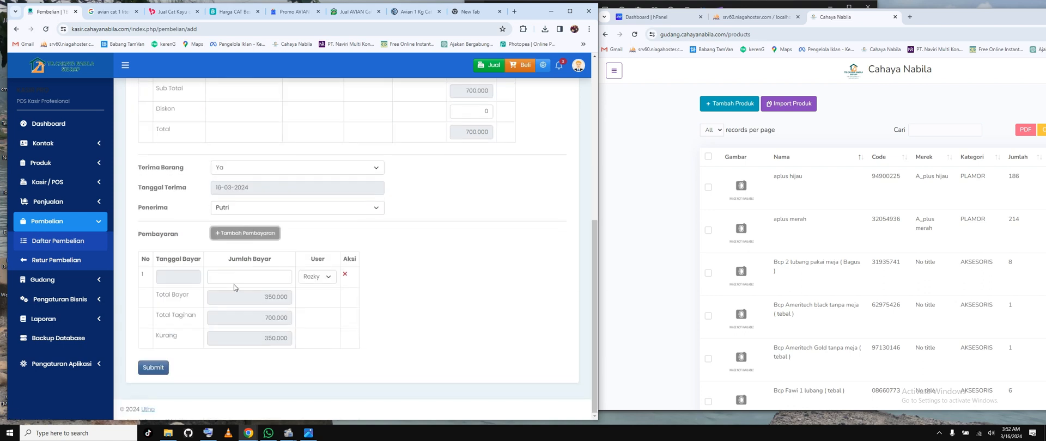
left_click(243, 276)
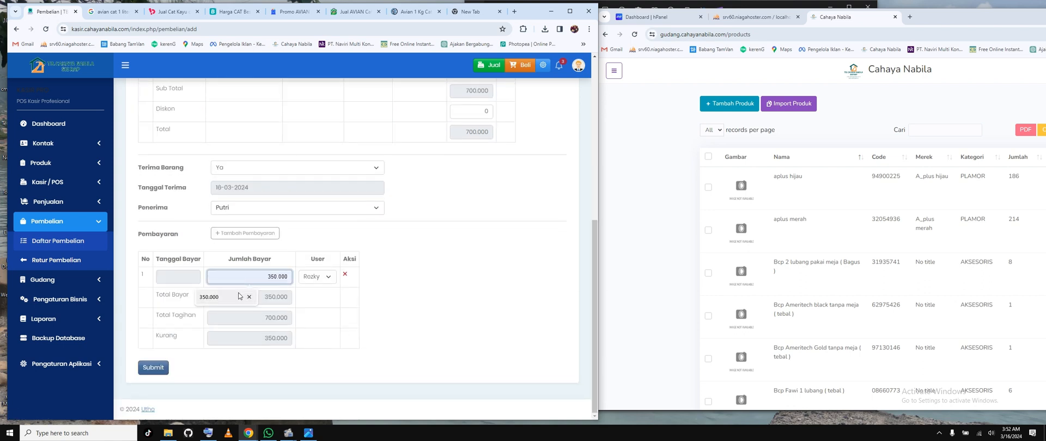
left_click(241, 297)
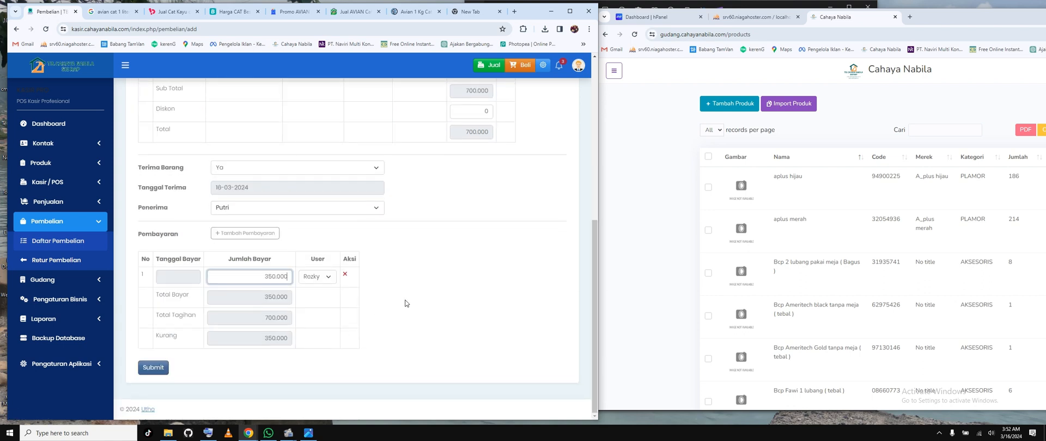
left_click(178, 277)
left_click(271, 348)
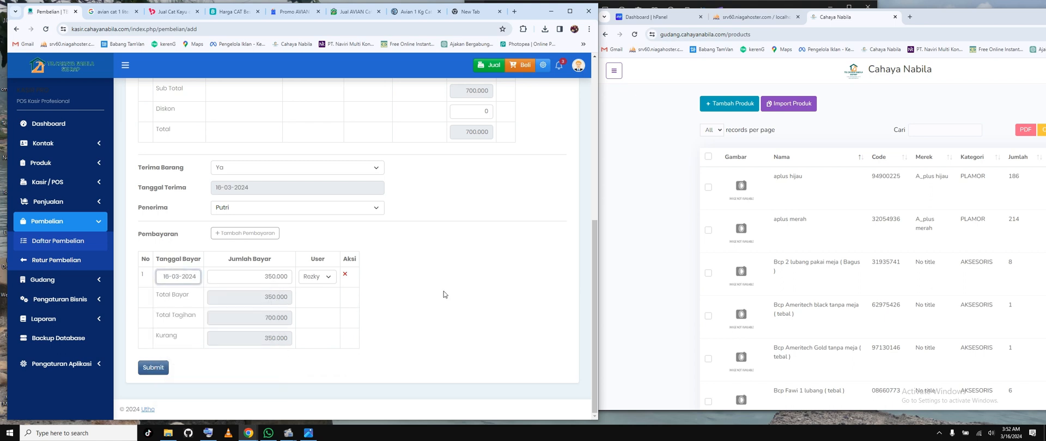
left_click(153, 367)
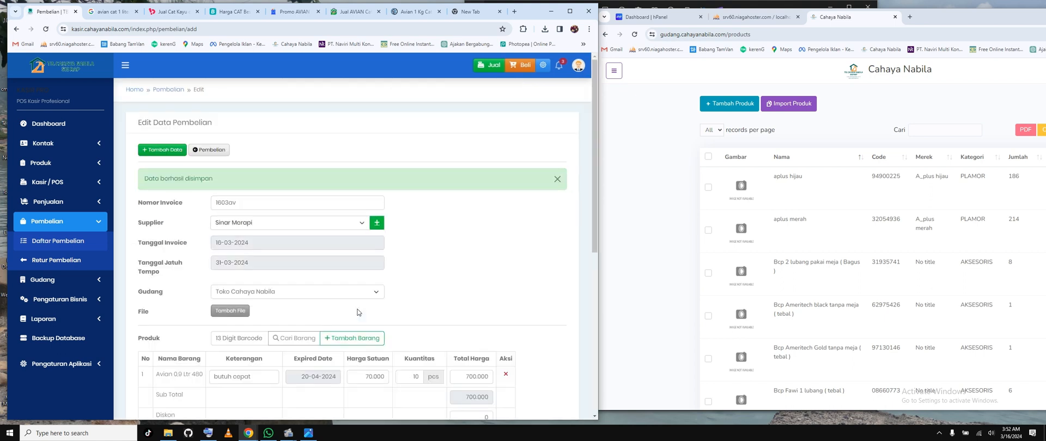
left_click(375, 153)
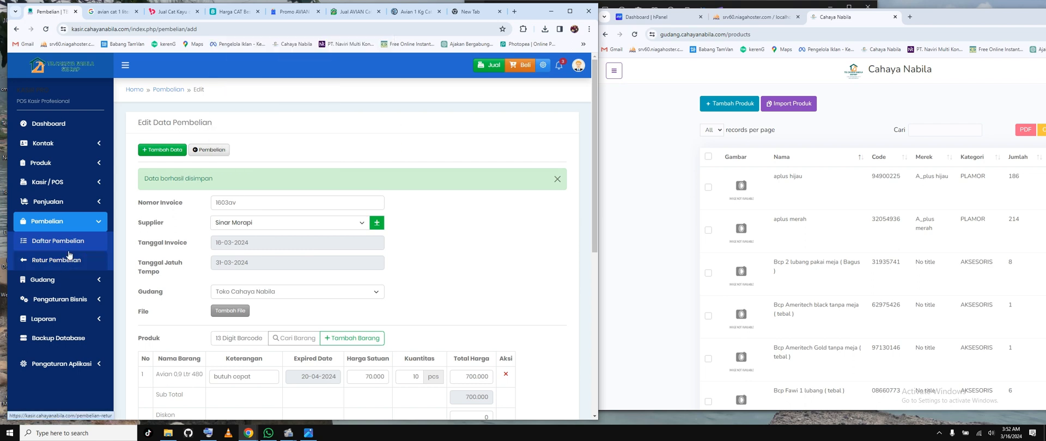
Step: Open the Daftar Pembelian list and check the saved invoice's number, dates, supplier, Total Harga and Status
left_click(69, 244)
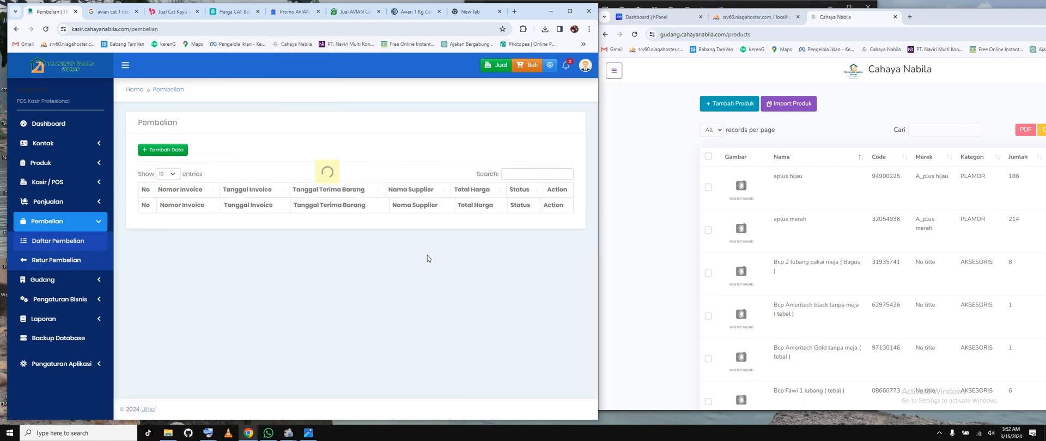
left_click(376, 153)
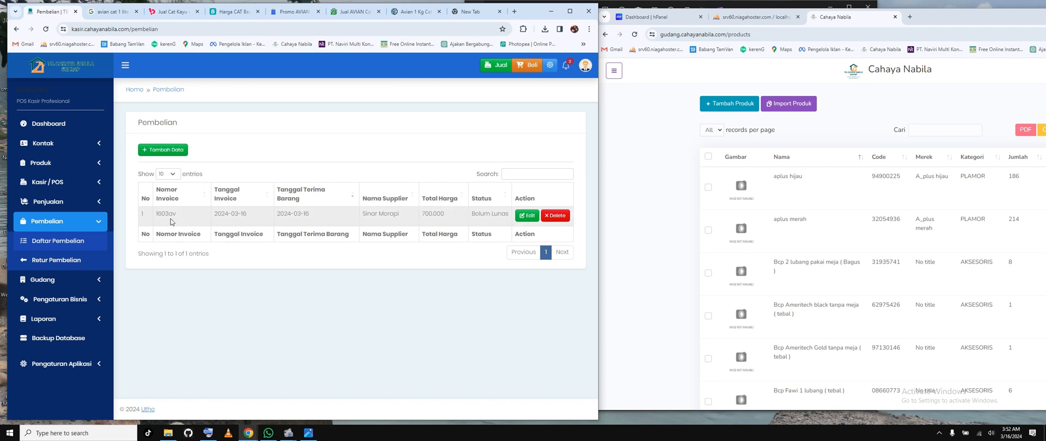
left_click_drag(168, 216, 314, 219)
left_click(447, 216)
mouse_move(425, 213)
left_mouse_down()
mouse_move(448, 217)
mouse_move(429, 223)
left_mouse_up()
left_click_drag(501, 214, 465, 215)
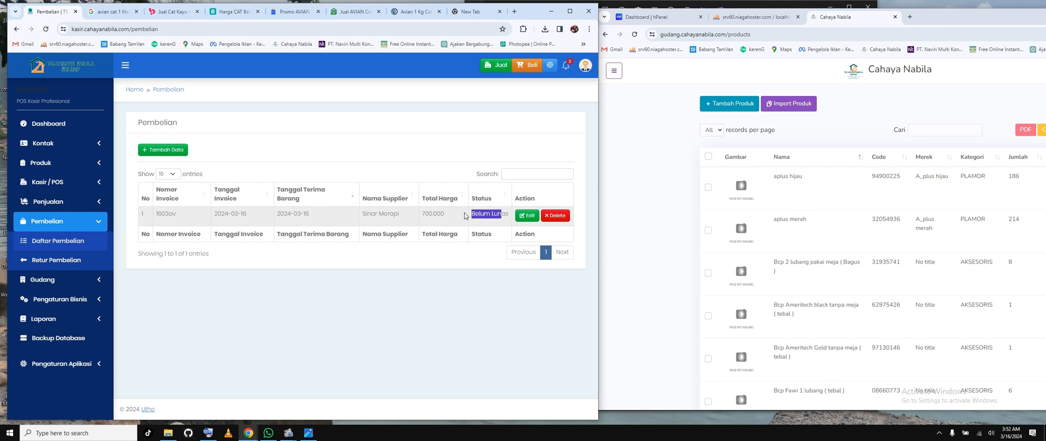
Step: Check the notifications for Piutang due within 7 days, dismissing the saved-passwords warning on the layout settings page
left_click(566, 65)
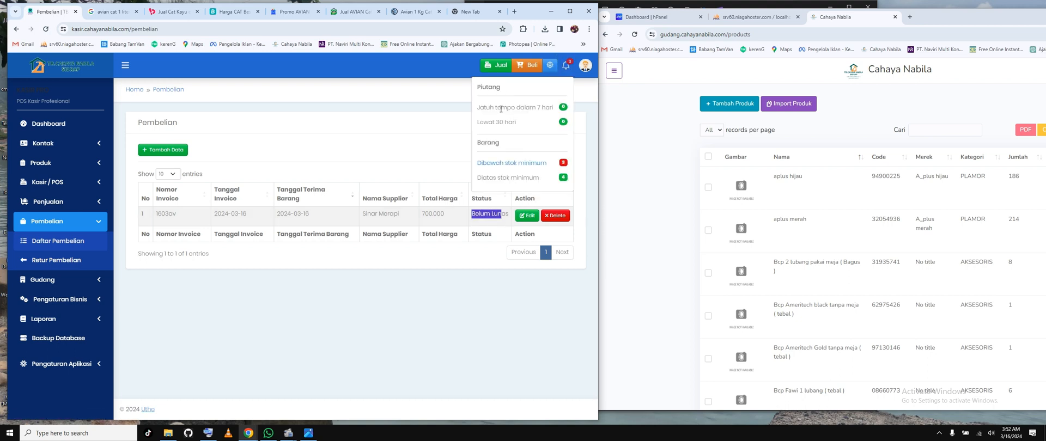
left_click_drag(478, 108, 559, 110)
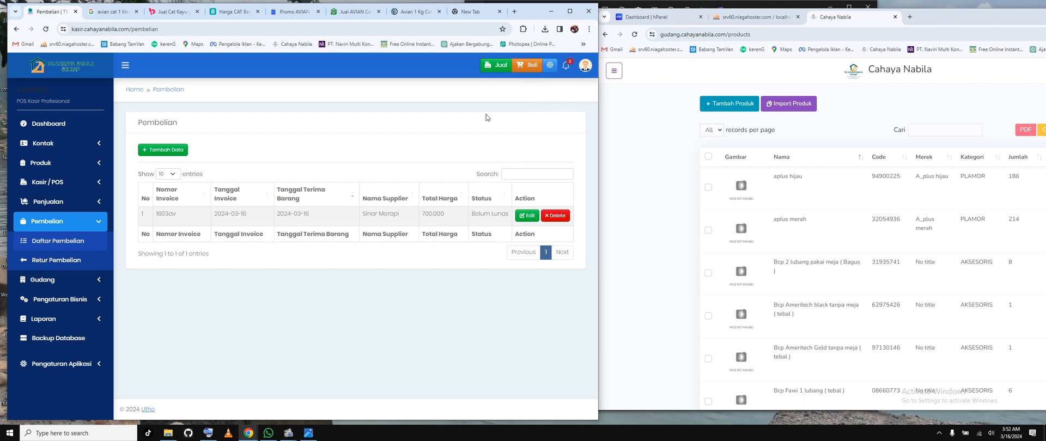
left_click(550, 65)
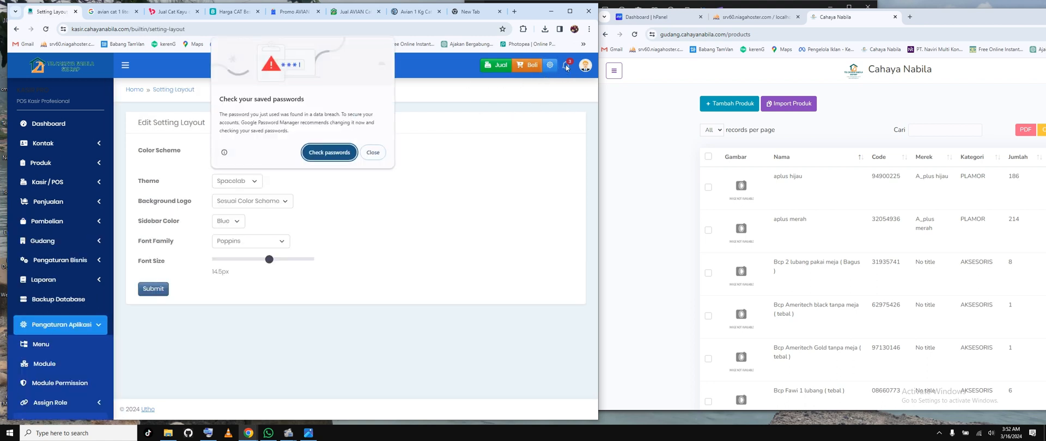
left_click(372, 153)
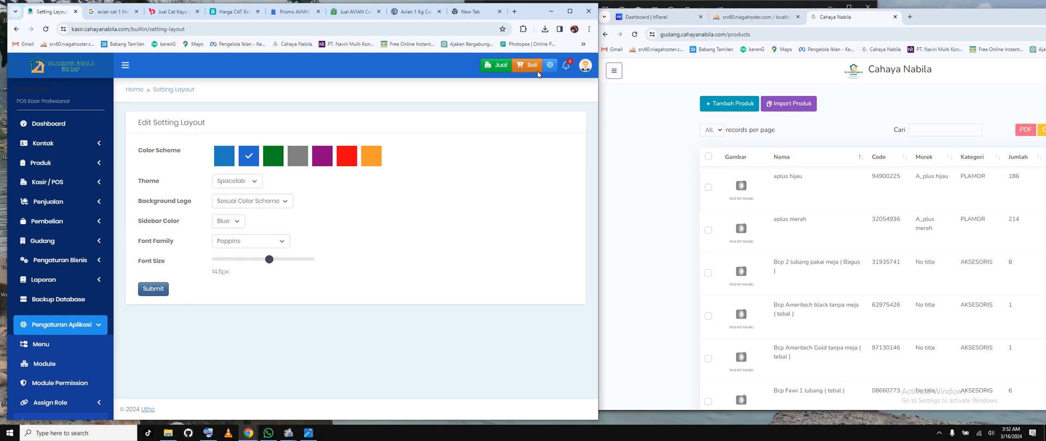
left_click(566, 66)
left_click(451, 254)
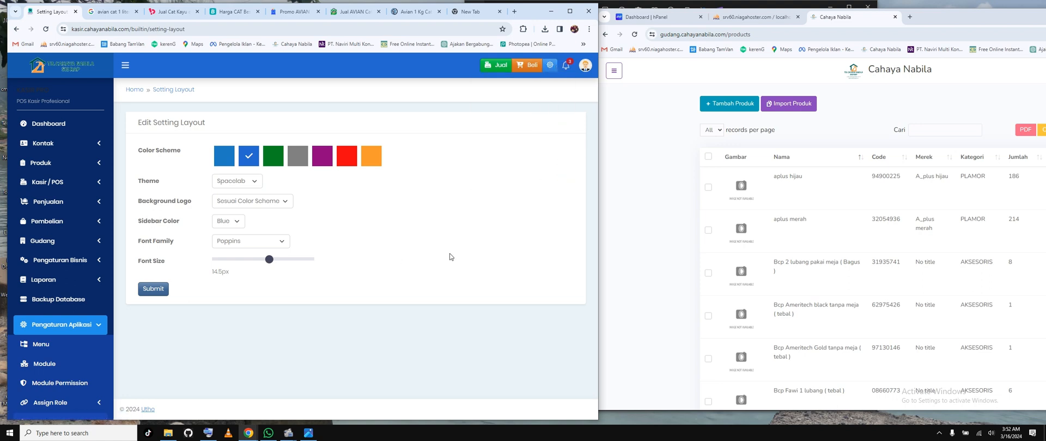
Step: Open the Kasir/POS sales page and log out of the account from there
left_click(59, 187)
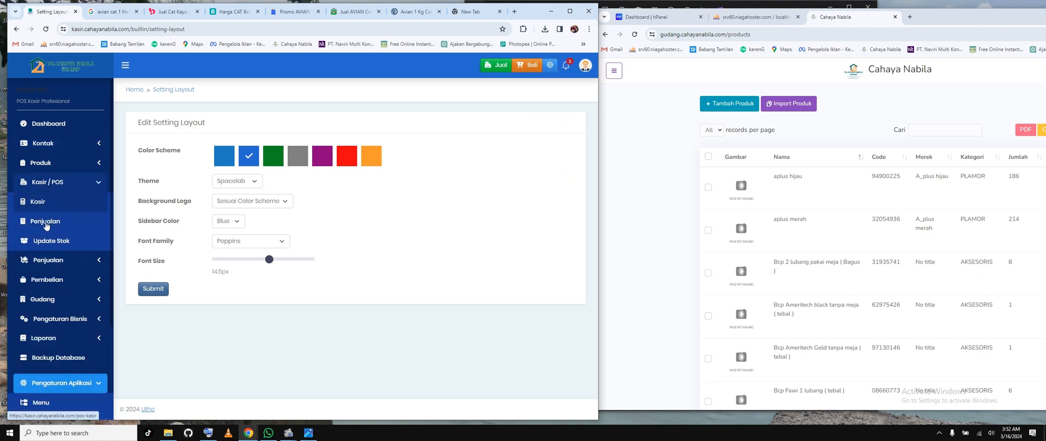
left_click(45, 223)
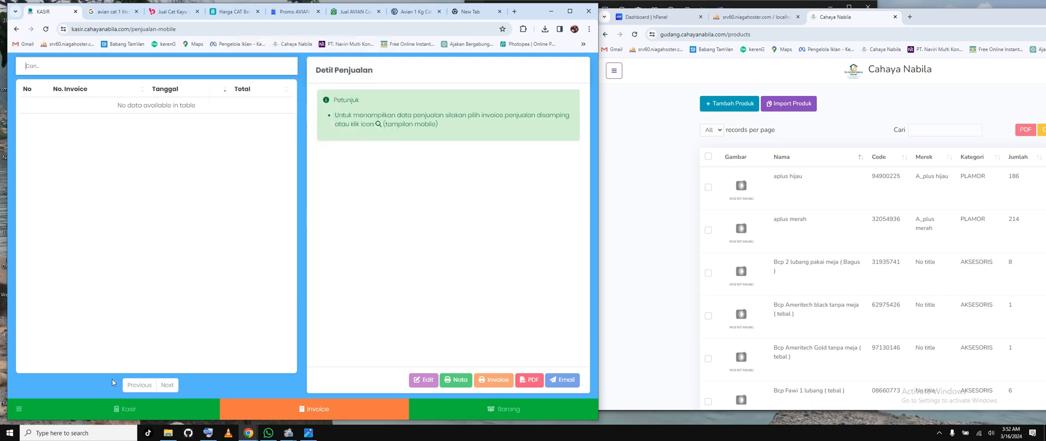
left_click(20, 411)
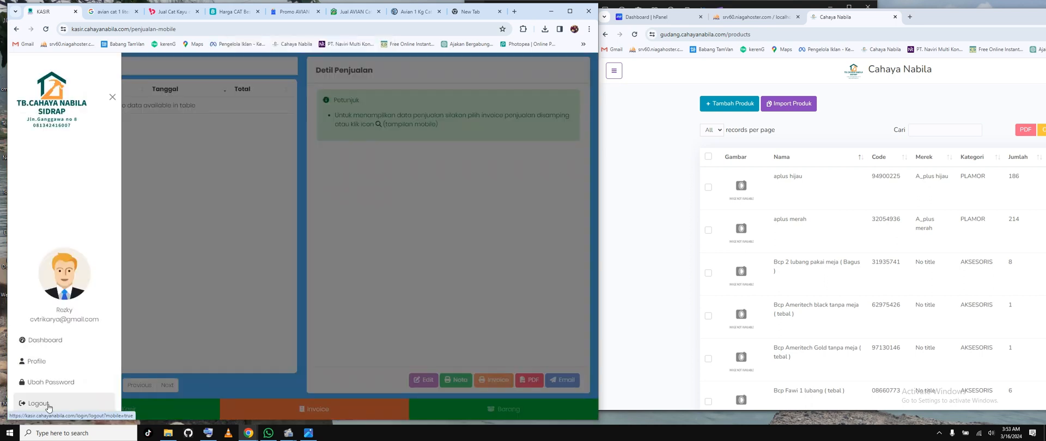
left_click(39, 404)
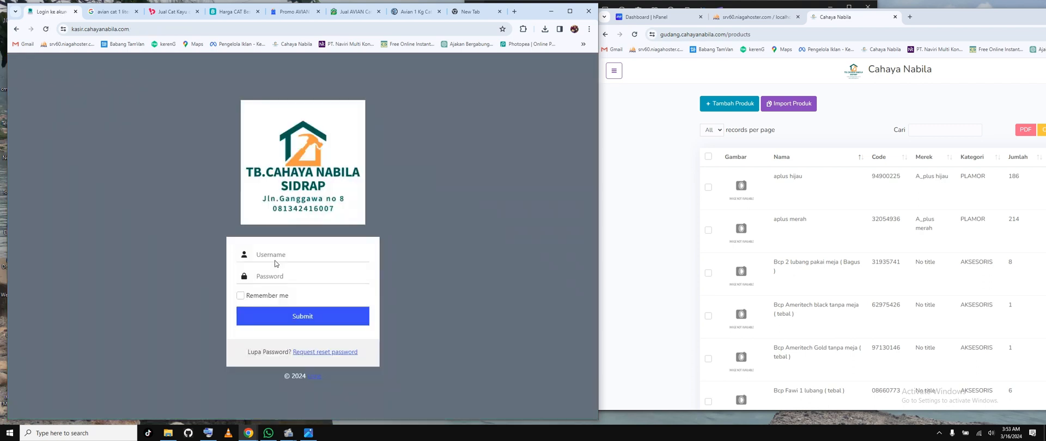
Step: Log in with the username superadmin and the account password
left_click(276, 258)
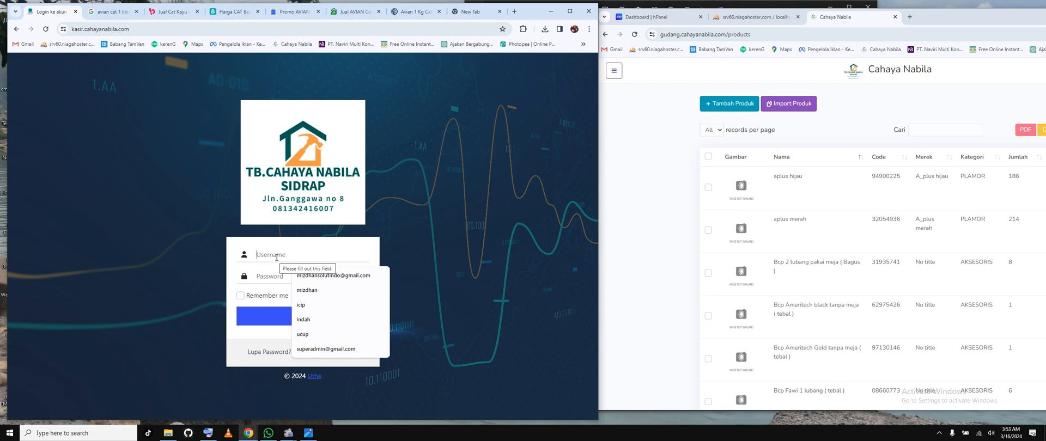
type("superadmin")
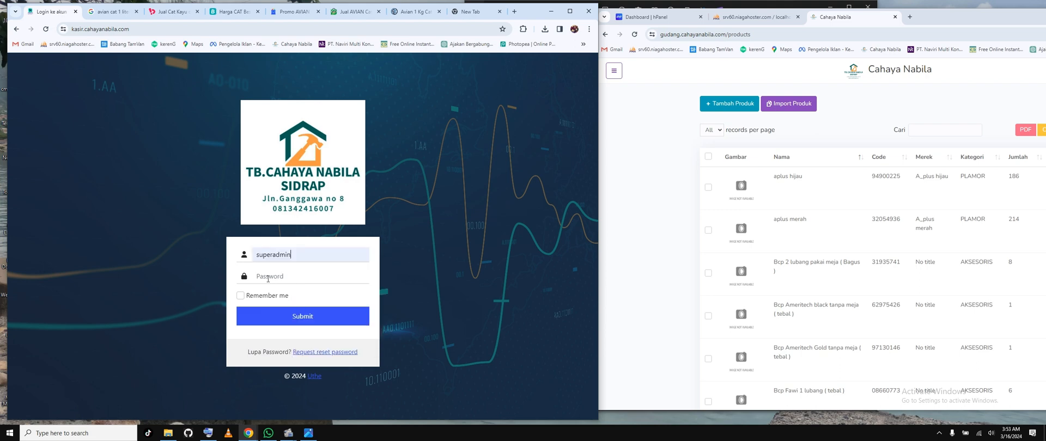
left_click(268, 277)
type("*****")
key("Return")
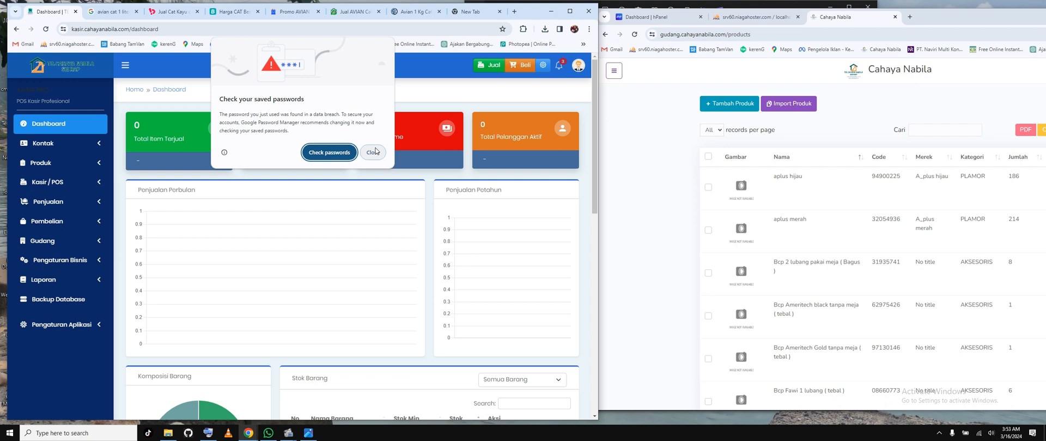
Step: Open the Penjualan list and start a new sale record, dismissing the saved-passwords warnings
left_click(81, 204)
left_click(57, 182)
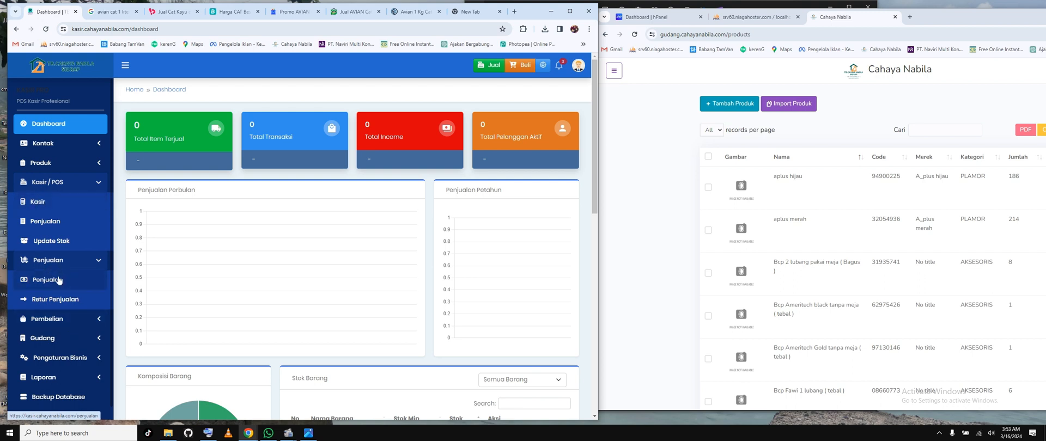
left_click(60, 279)
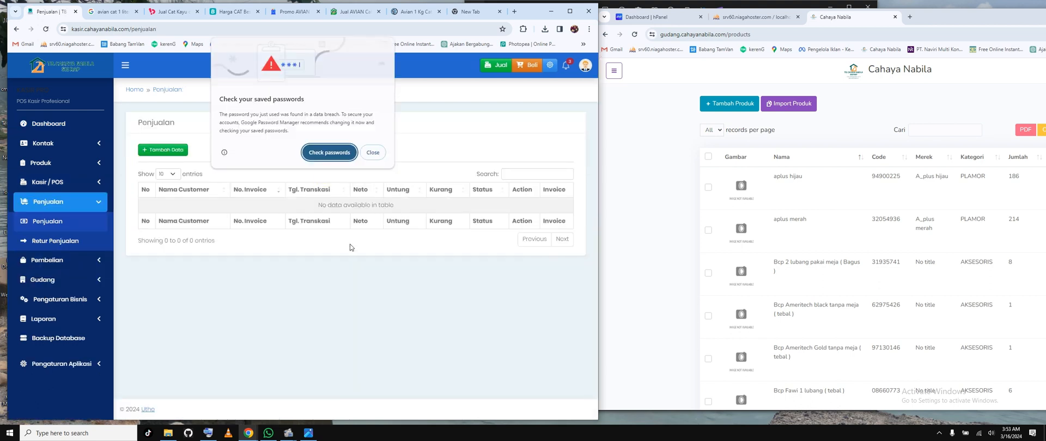
left_click(374, 155)
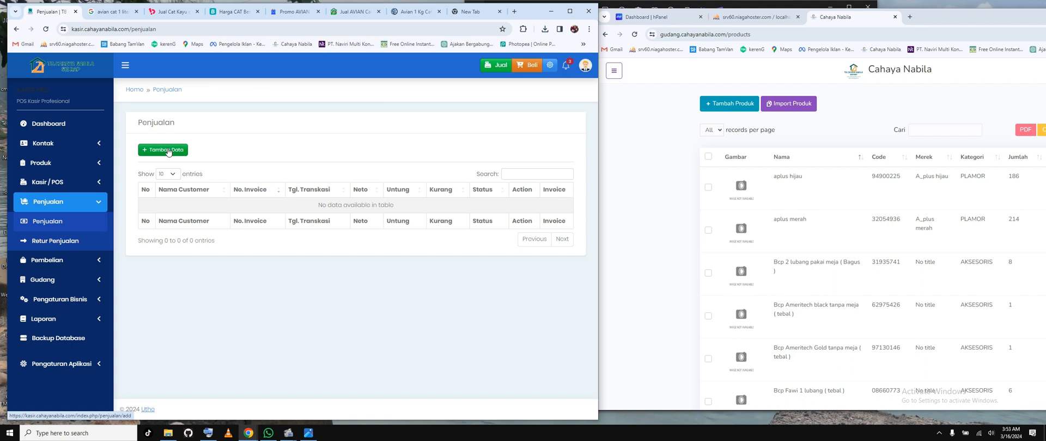
left_click(169, 151)
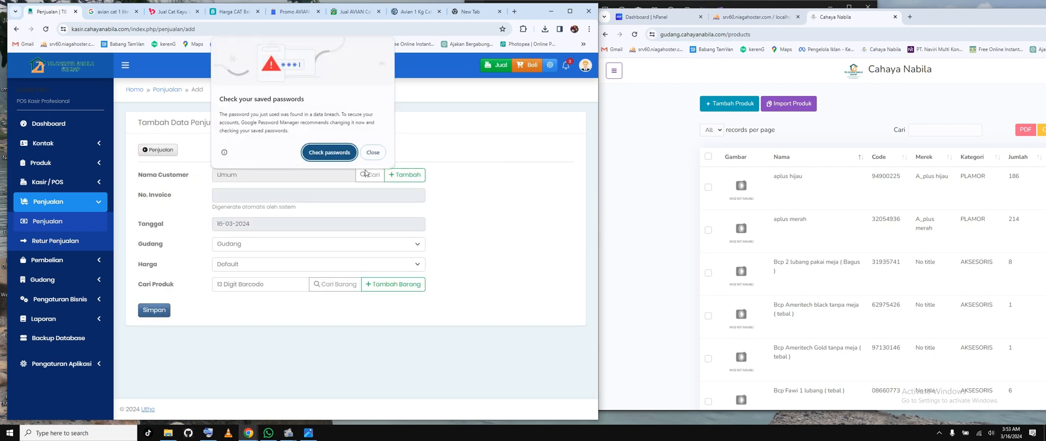
left_click(373, 152)
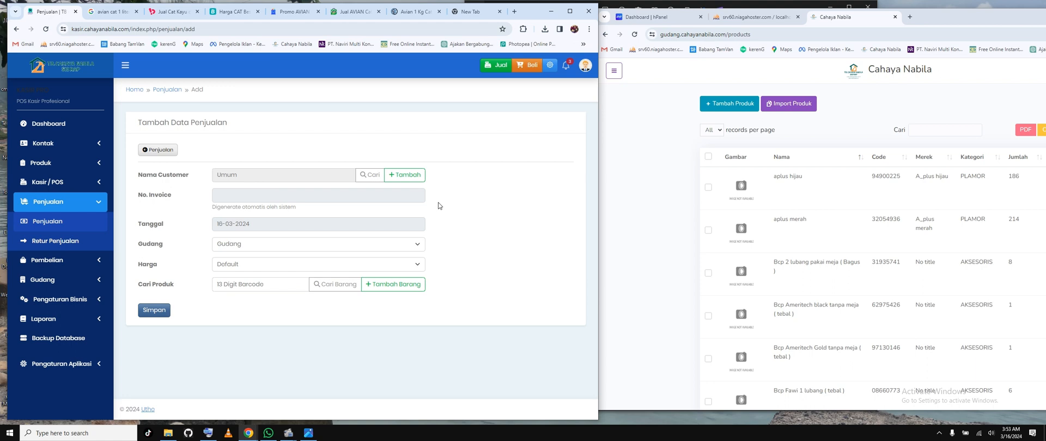
Step: Start adding a new customer to the sale and enter the customer's name and address
left_click(404, 175)
left_click(293, 159)
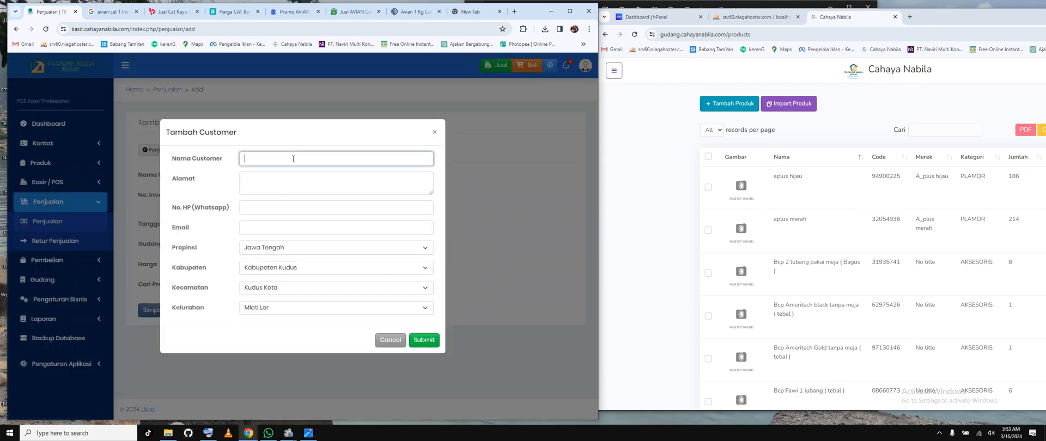
type("Mizdhan")
left_click(295, 190)
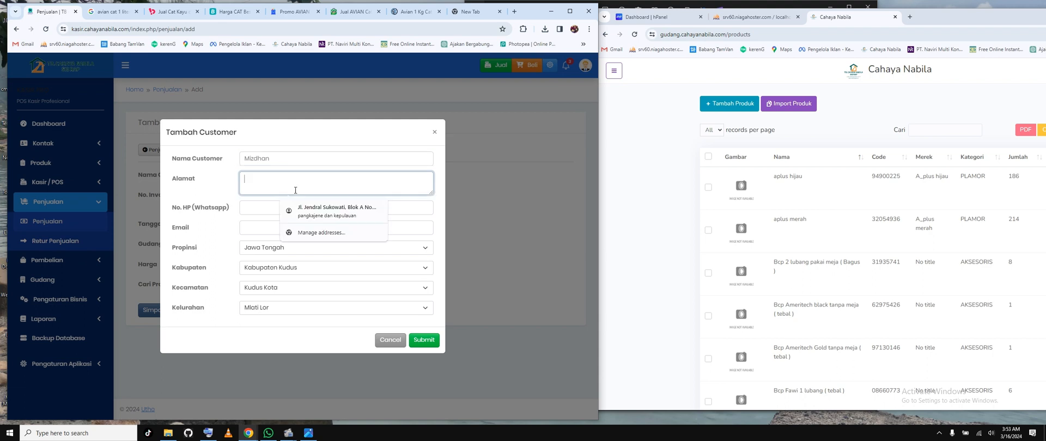
type("Palopo")
Step: Fill in the new customer's WhatsApp phone number and e-mail address
left_click(271, 207)
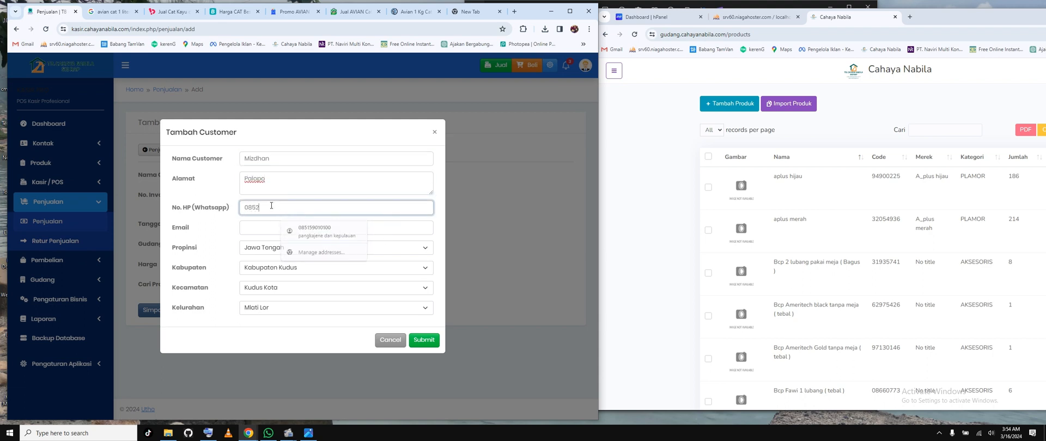
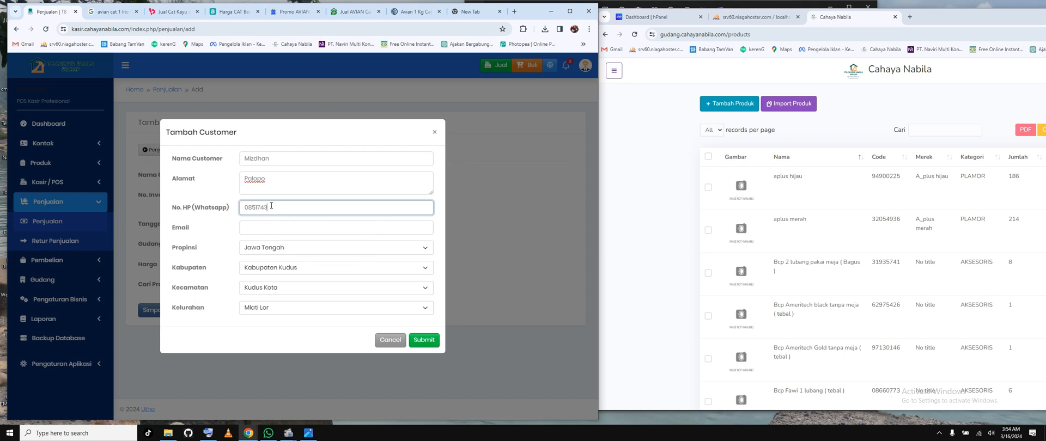
left_click(291, 229)
left_click(306, 246)
Step: Select the new customer's province (Propinsi) and regency or city (Kabupaten) in the customer form
left_click(298, 251)
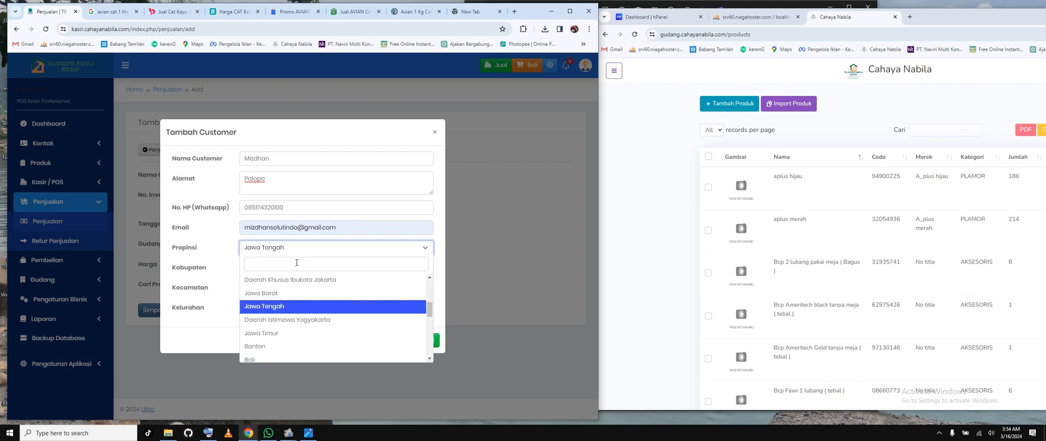
type("sul")
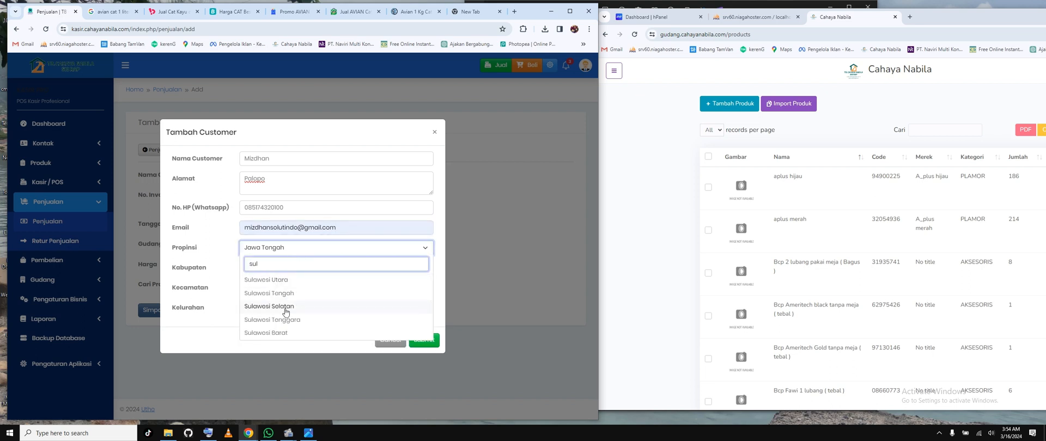
left_click(272, 306)
left_click(294, 268)
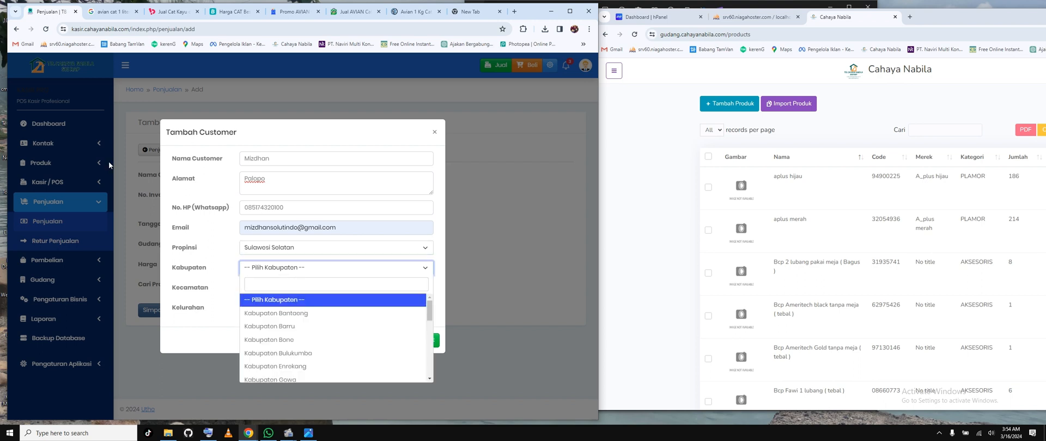
left_click(260, 284)
type("pa")
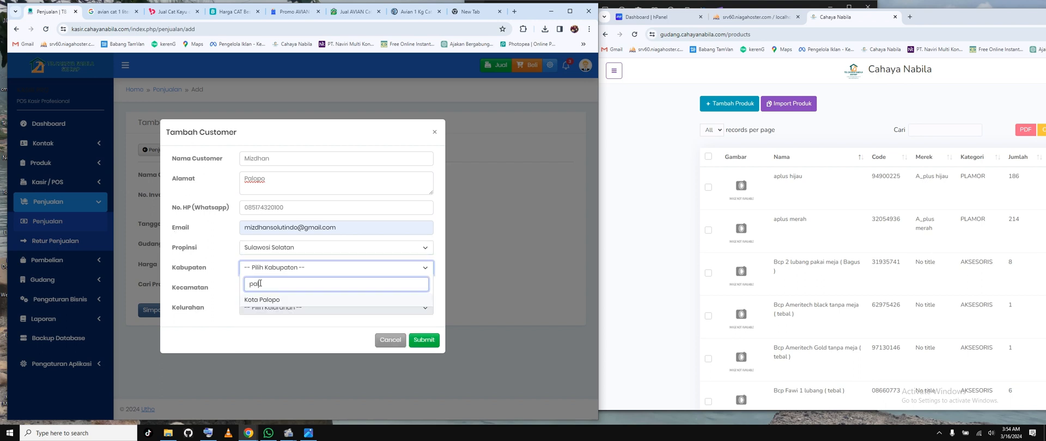
type("l")
left_click(263, 300)
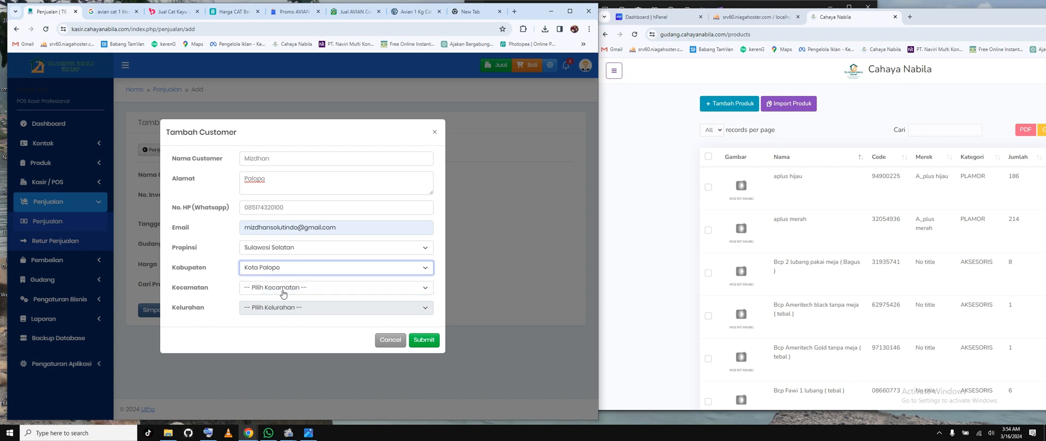
Step: Select the customer's Kecamatan and Kelurahan, submit the new customer, and dismiss the saved-passwords warning
left_click(281, 289)
left_click(275, 359)
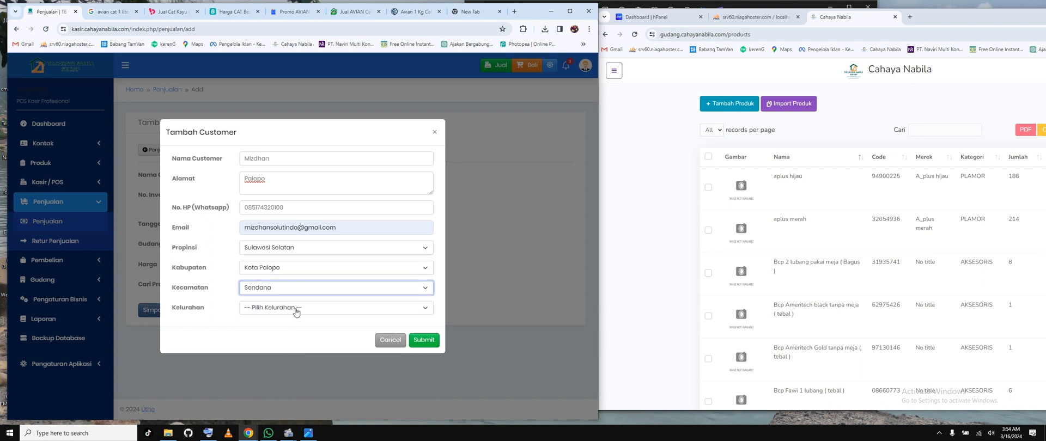
left_click(275, 308)
left_click(276, 370)
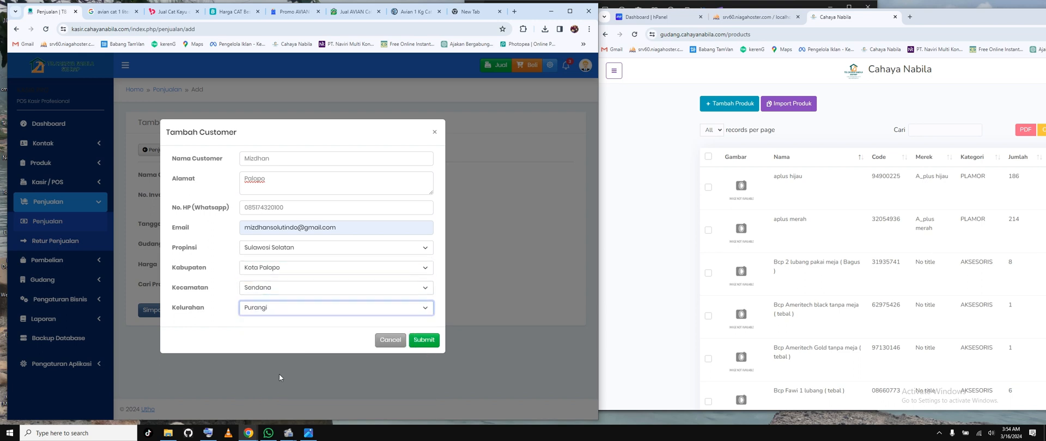
left_click(422, 343)
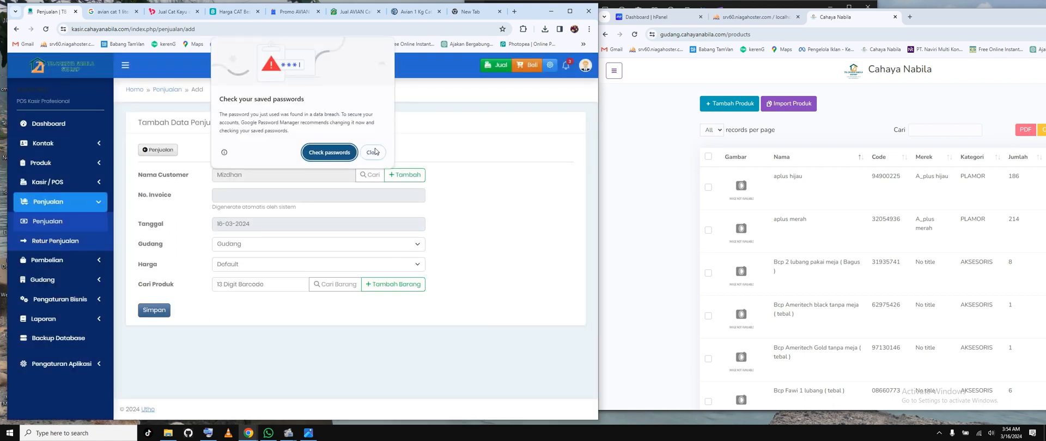
left_click(374, 152)
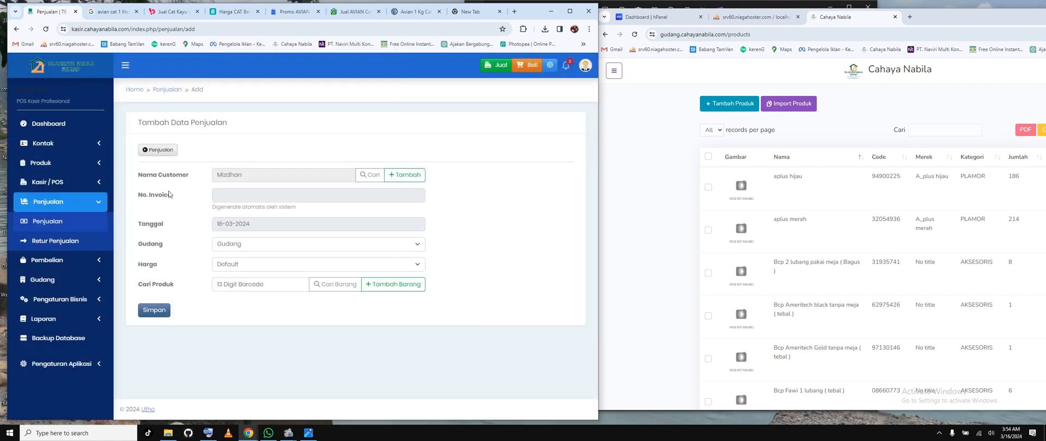
left_click(257, 191)
left_click(509, 211)
left_click_drag(212, 207, 287, 206)
left_click(299, 205)
Step: Set the sale's warehouse (Gudang) to Toko Cahaya Nabila and its price level (Harga) to Member VIP
left_click(234, 246)
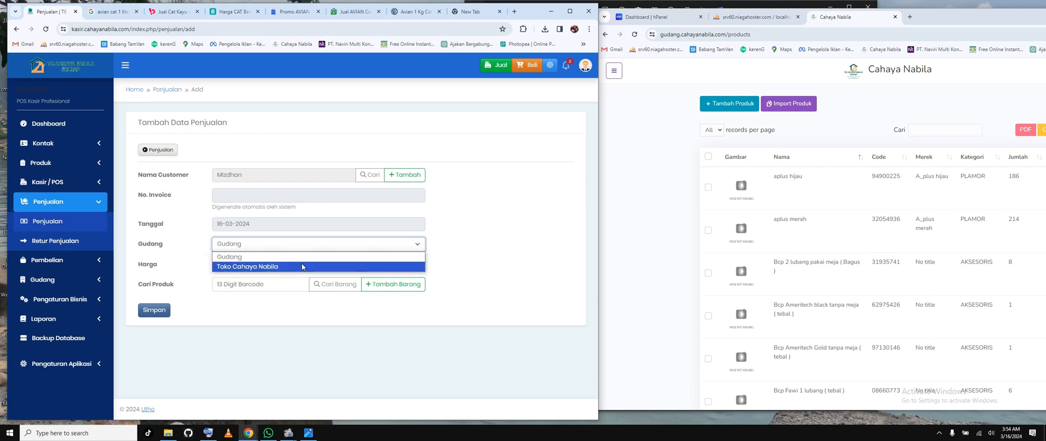
left_click(289, 257)
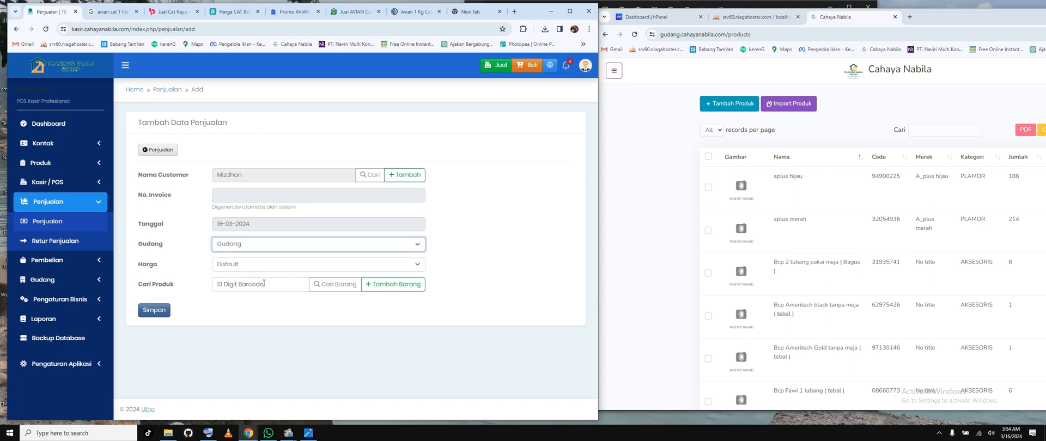
left_click(280, 250)
left_click(243, 265)
left_click(243, 265)
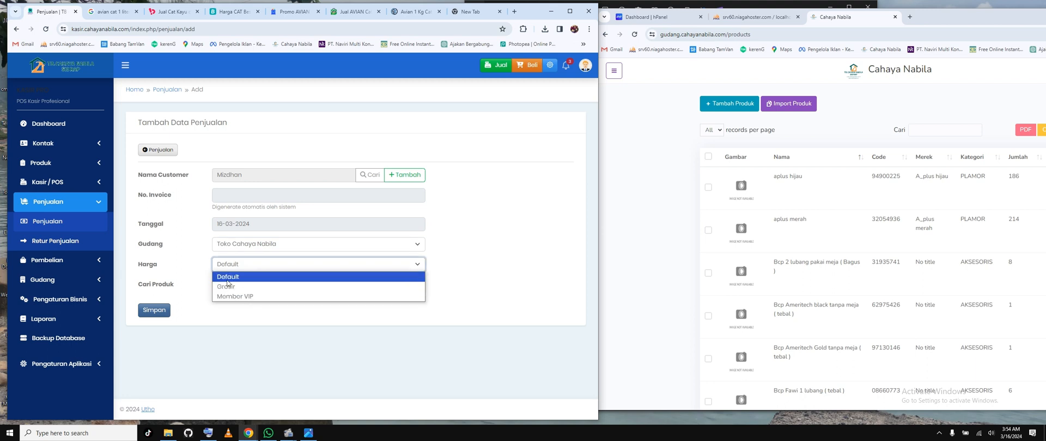
left_click(243, 297)
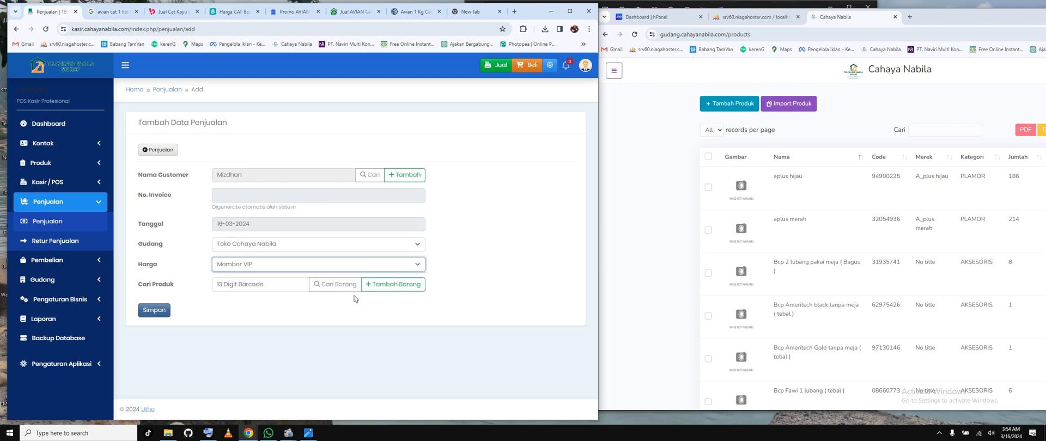
left_click(468, 226)
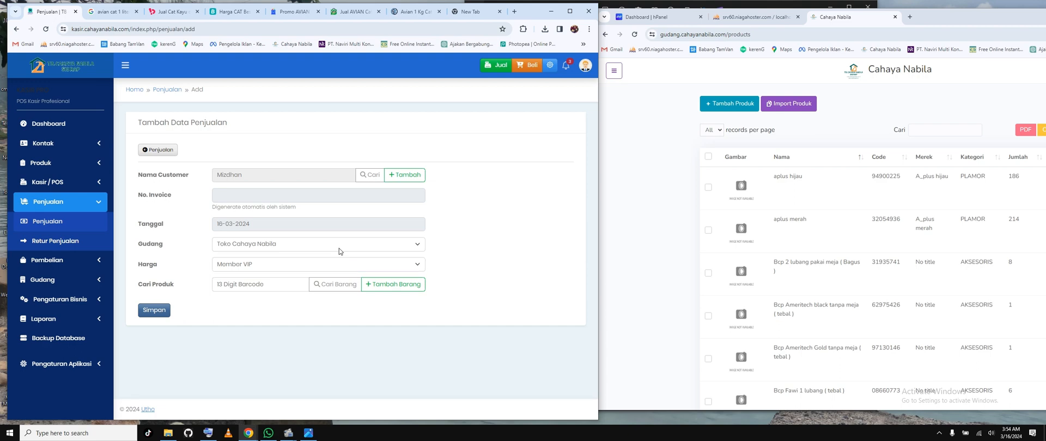
left_click(336, 285)
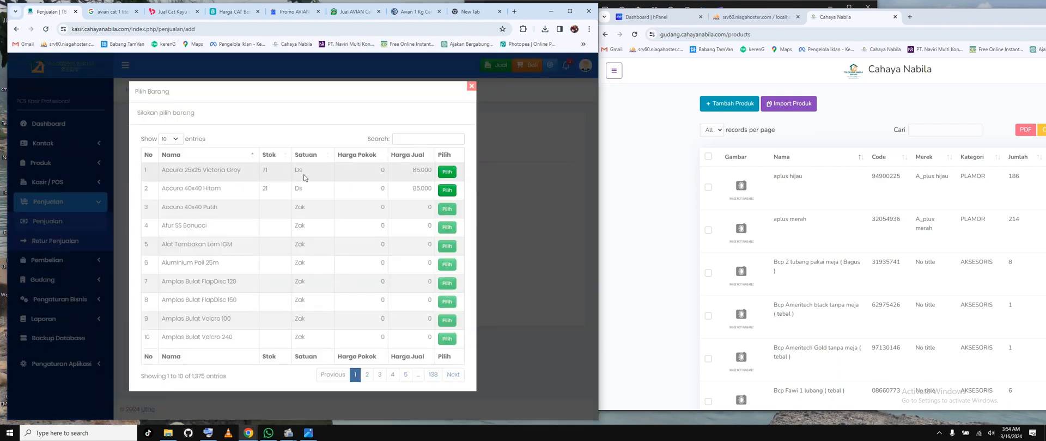
left_click(448, 178)
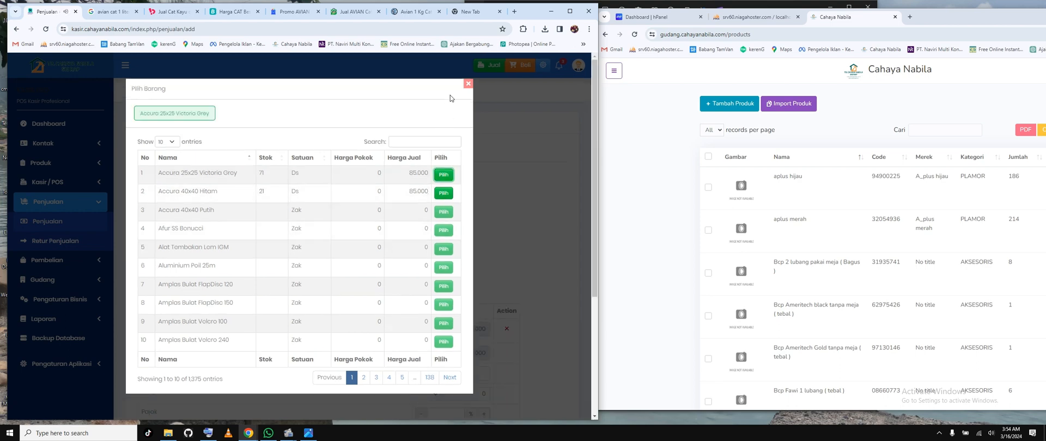
left_click(469, 83)
left_click(505, 331)
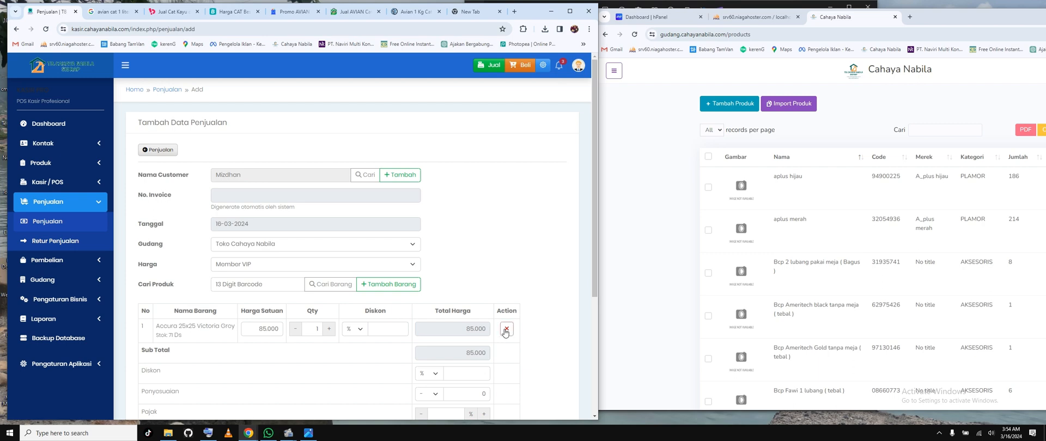
Step: Search the items for "avian" and add Avian 0,9 Ltr 480 to the sale
left_click(327, 285)
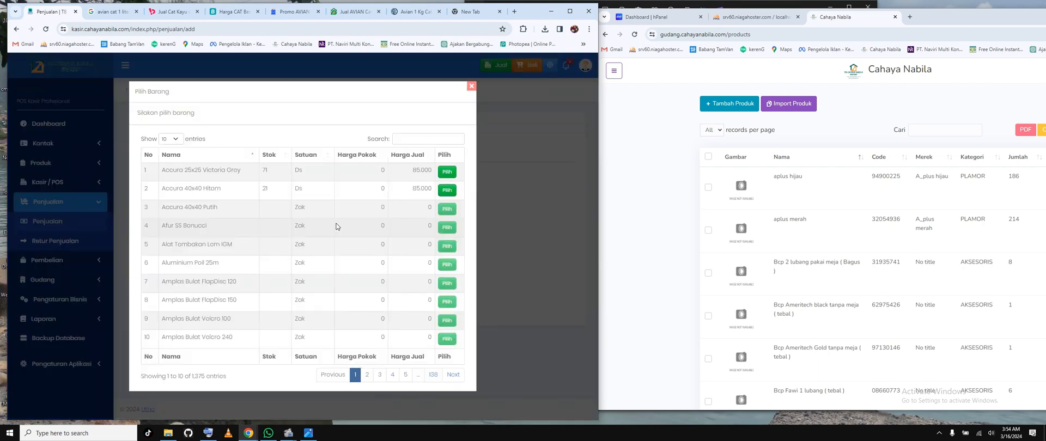
left_click(397, 138)
type("avian")
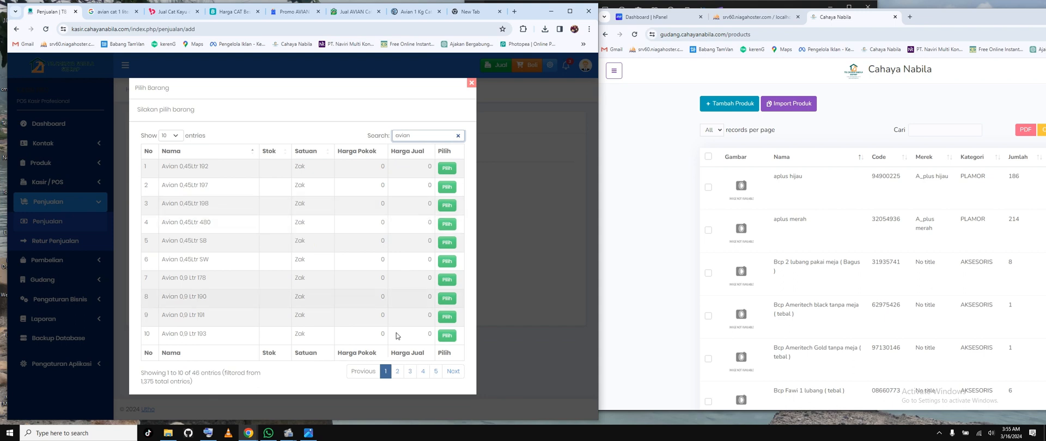
left_click(397, 371)
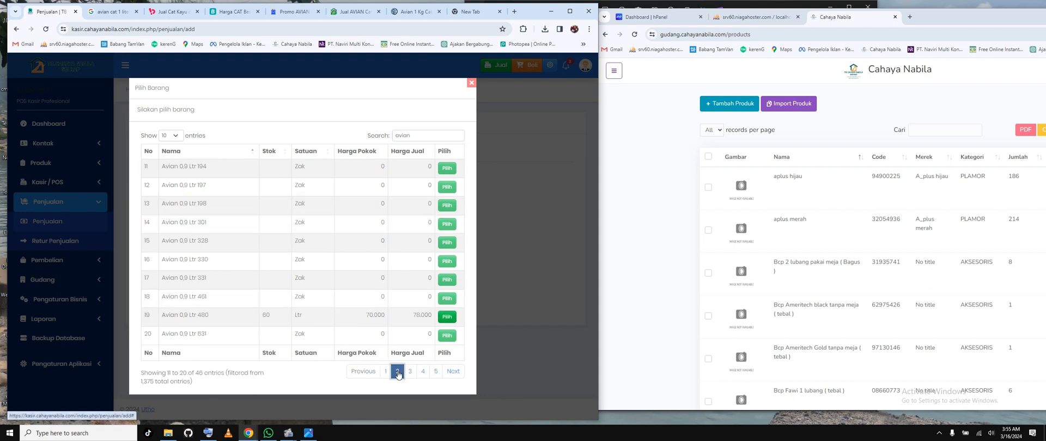
left_click(446, 317)
Step: Search the items for "semen", add Semen BOSOWA 40kg to the sale, and close the item picker
double_click(389, 137)
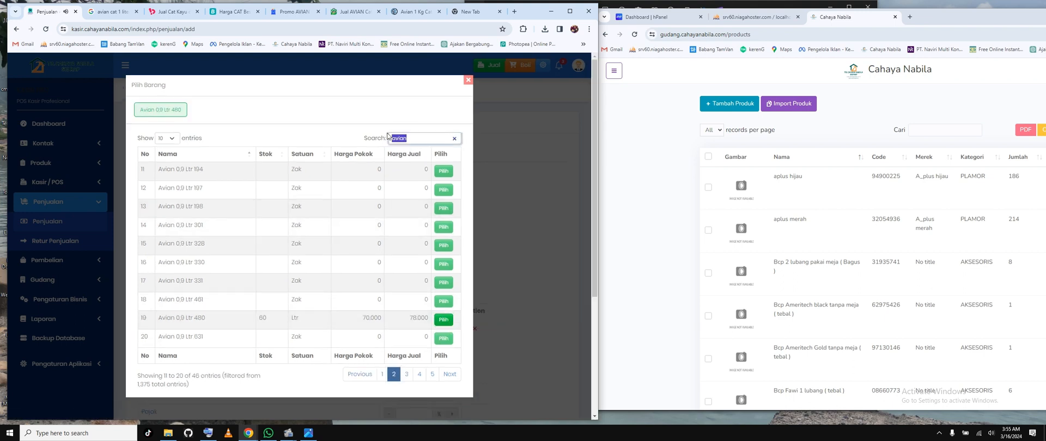
type("semen")
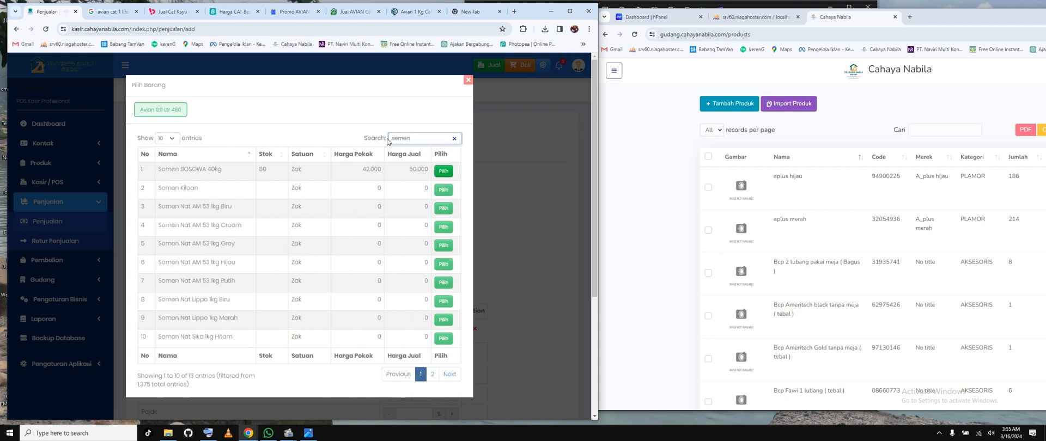
left_click(444, 171)
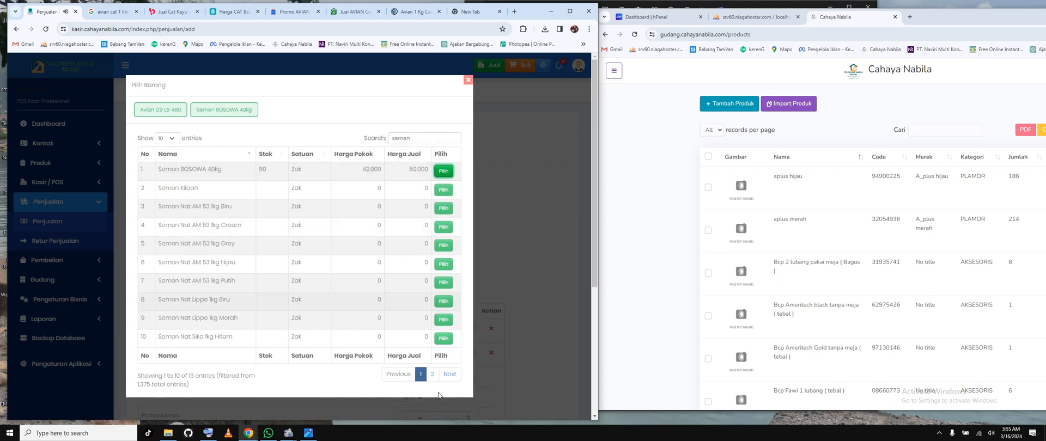
left_click(517, 264)
Step: Raise the quantities to 6 for Avian 0,9 Ltr 480 and 9 for Semen BOSOWA 40kg
scroll(381, 245, "down", 1)
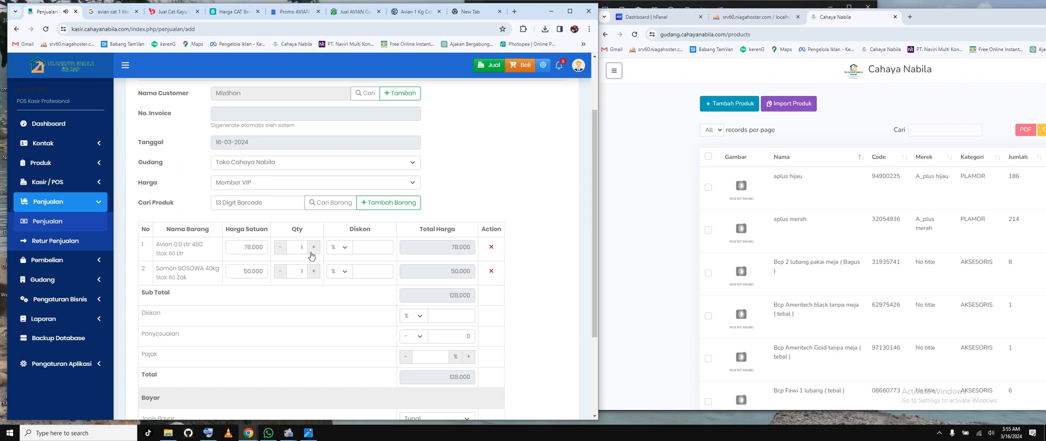
left_click(313, 248)
left_click(314, 247)
left_click(314, 248)
left_click(314, 271)
left_click(314, 271)
left_click(314, 271)
scroll(531, 255, "down", 3)
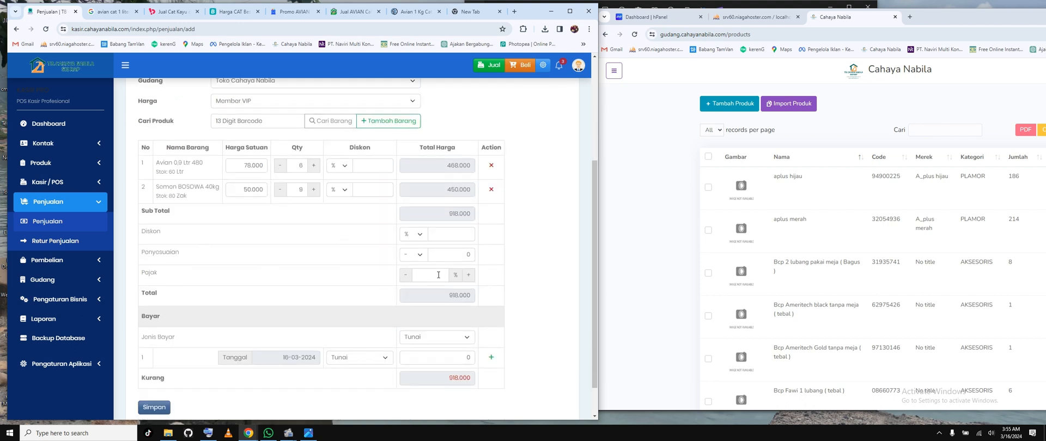
Step: Set the sale's payment type (Jenis Bayar) to Transfer after trying the Tempo option
scroll(517, 243, "down", 2)
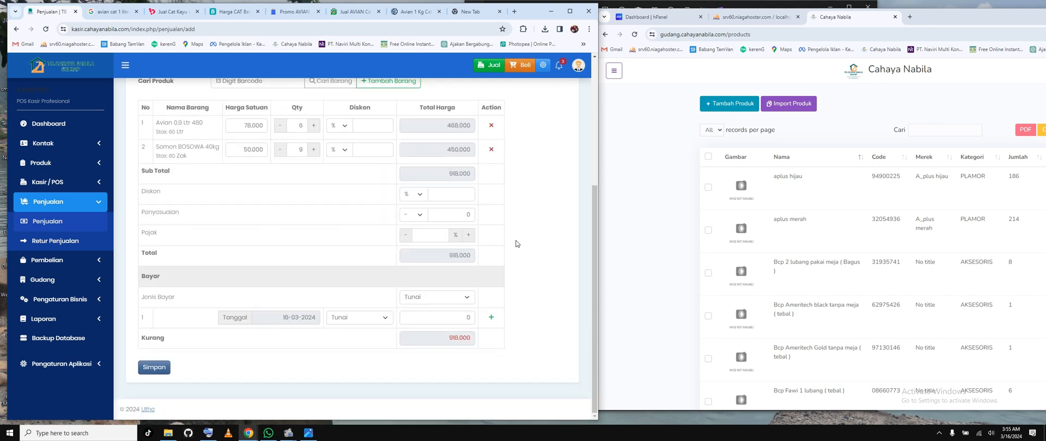
left_click(434, 320)
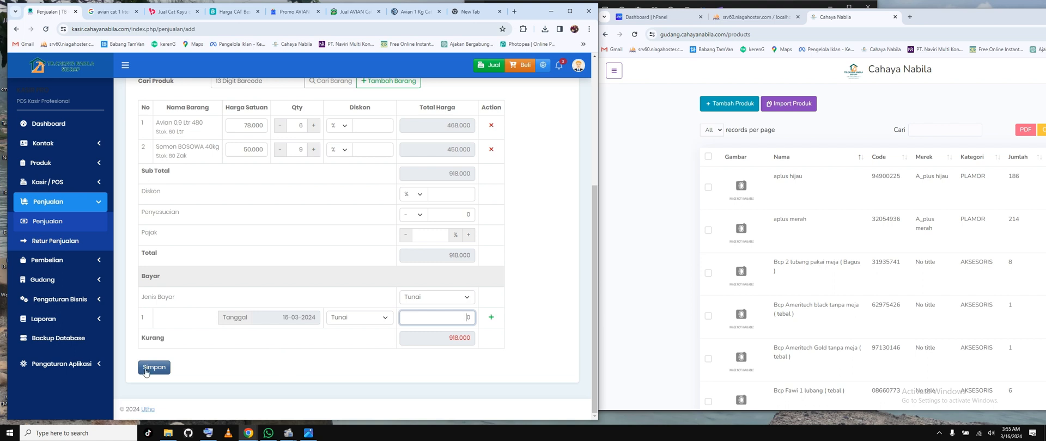
left_click(426, 299)
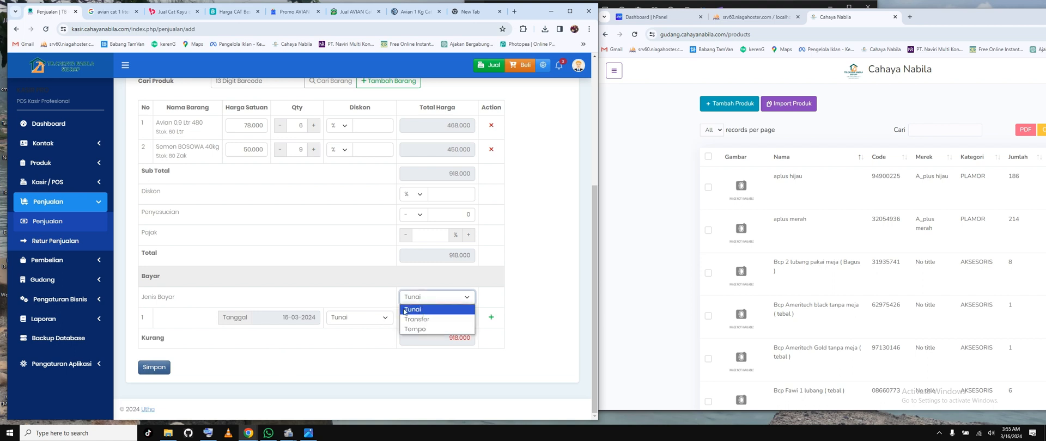
left_click(417, 320)
left_click(428, 298)
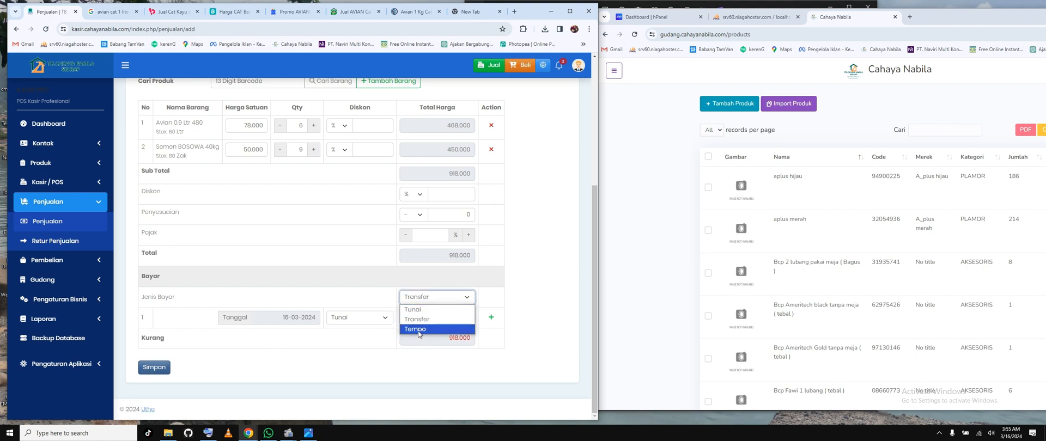
left_click(421, 329)
left_click(432, 297)
left_click(427, 320)
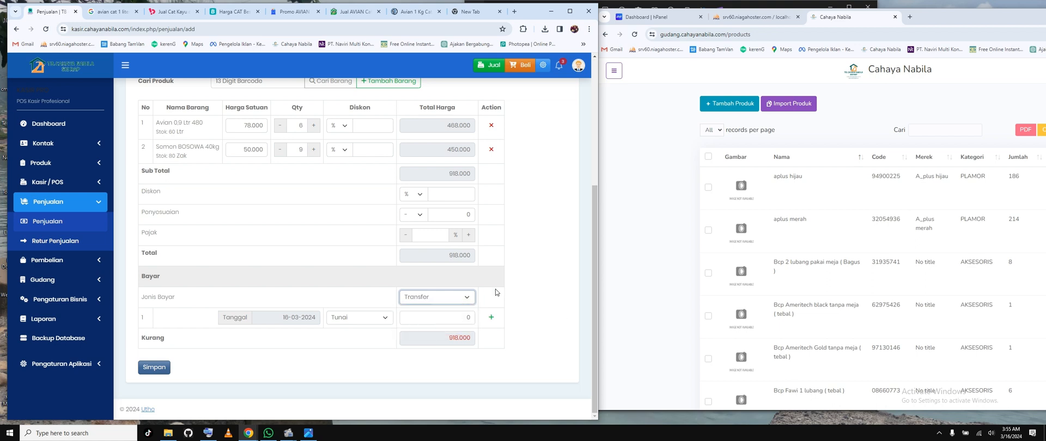
left_click(456, 300)
left_click(486, 329)
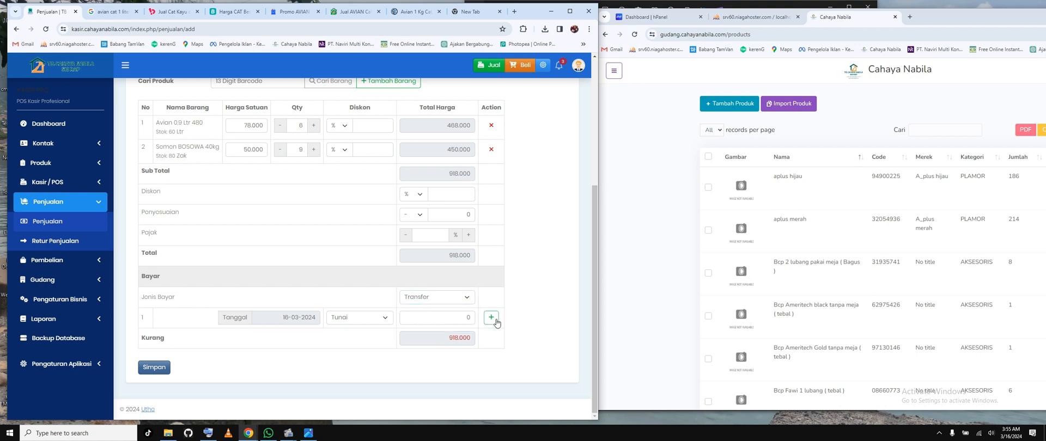
Step: Add further payment rows below the first payment, then return to the start of the sale form
left_click(491, 317)
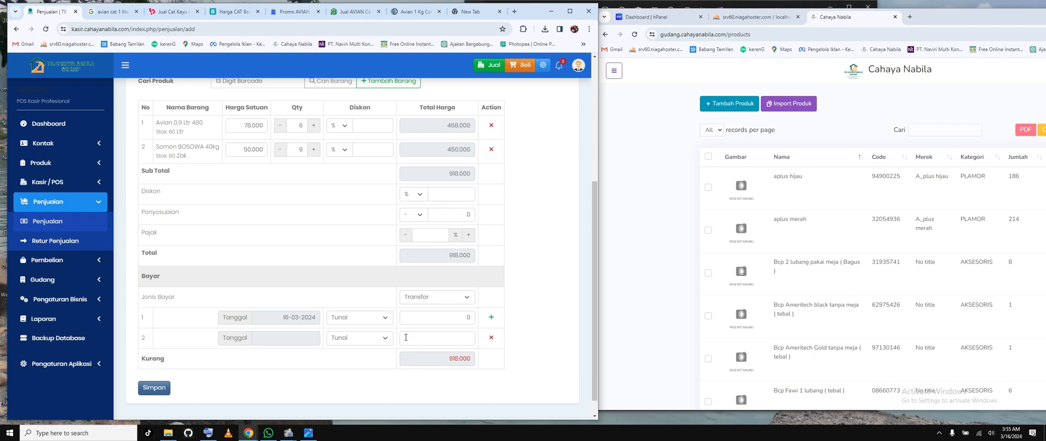
left_click(491, 318)
scroll(528, 230, "up", 4)
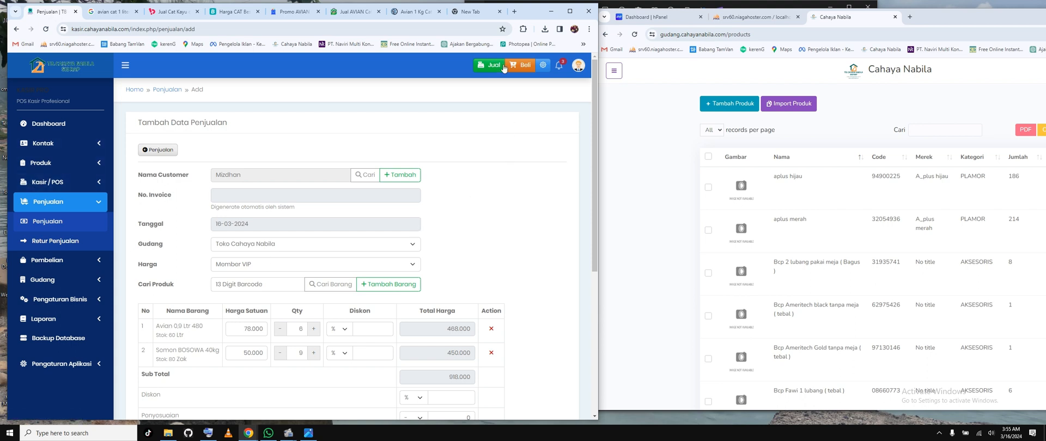
Step: Log out of the current account, sign in as kasir with the account password, and dismiss the browser's password warning
left_click(579, 68)
left_click(504, 204)
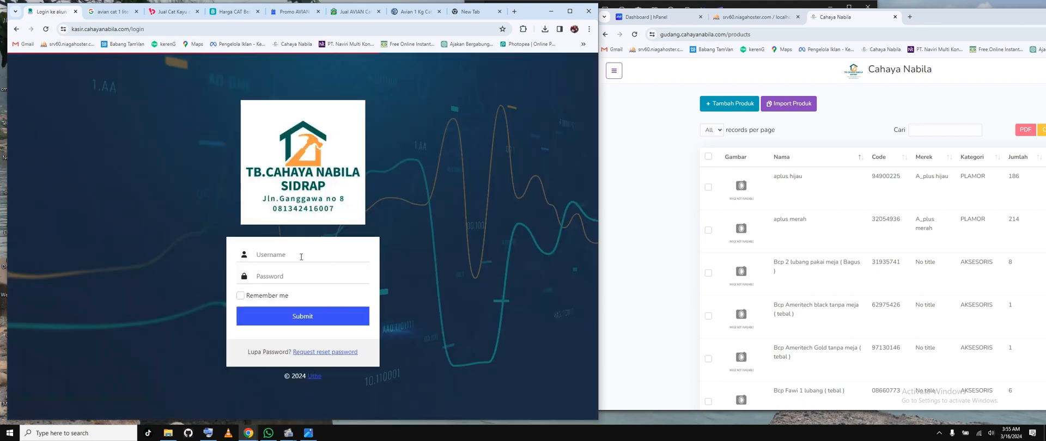
left_click(300, 254)
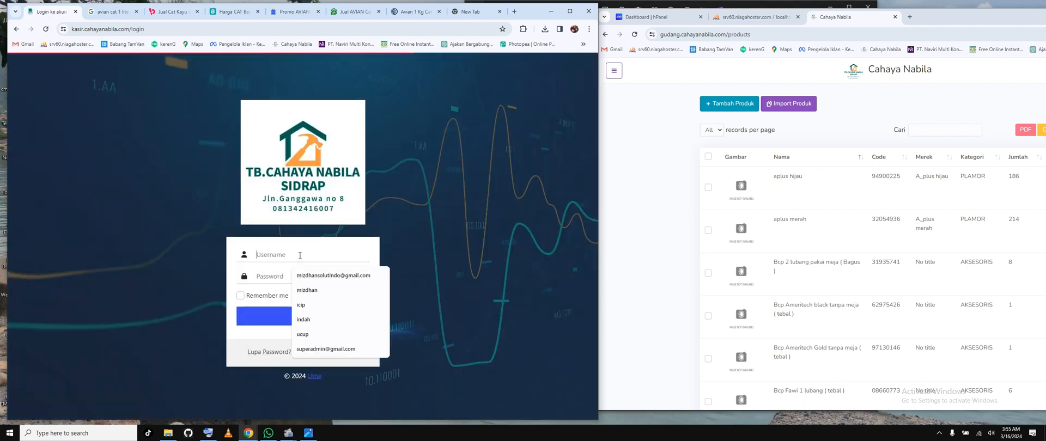
type("kasir")
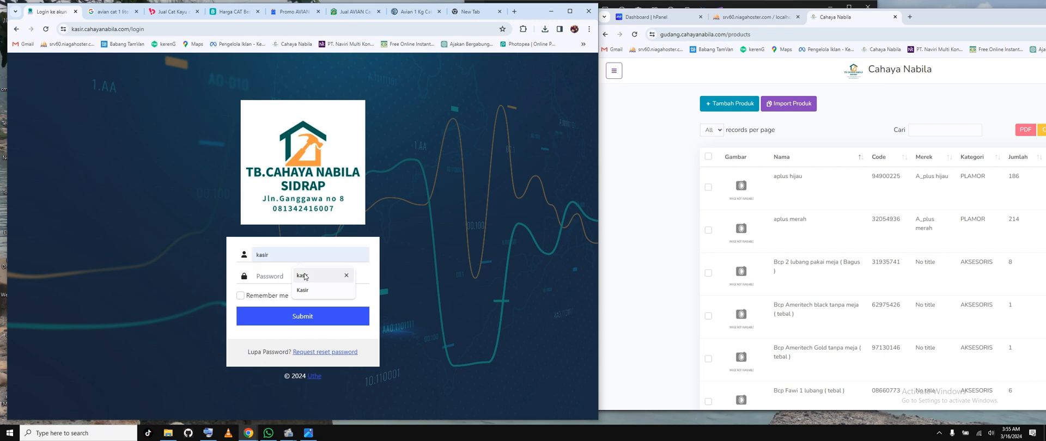
left_click(301, 278)
left_click(275, 282)
type("*****")
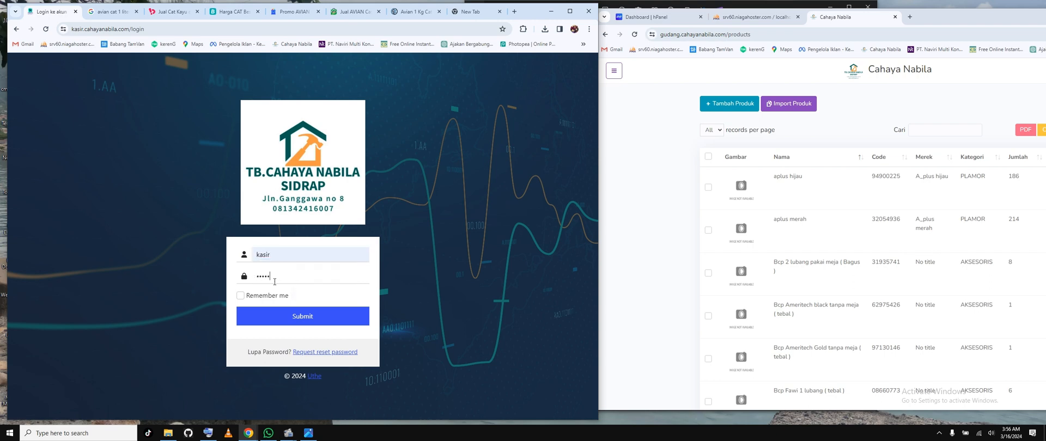
left_click(316, 314)
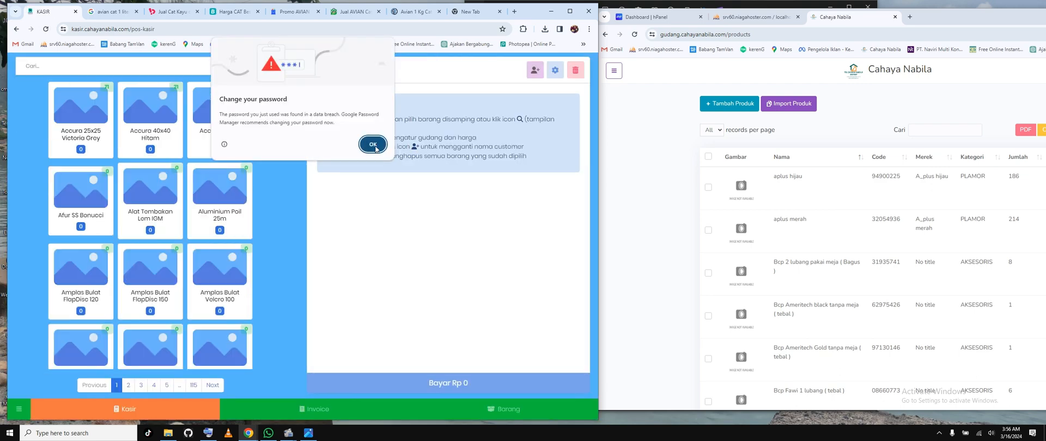
left_click(374, 145)
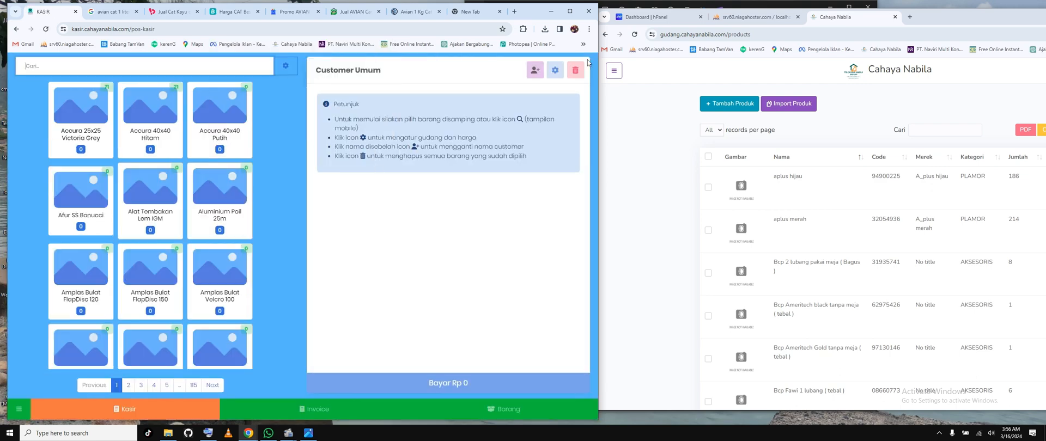
Step: Widen the browser window showing the cashier page, keeping it unmaximized
left_click(571, 12)
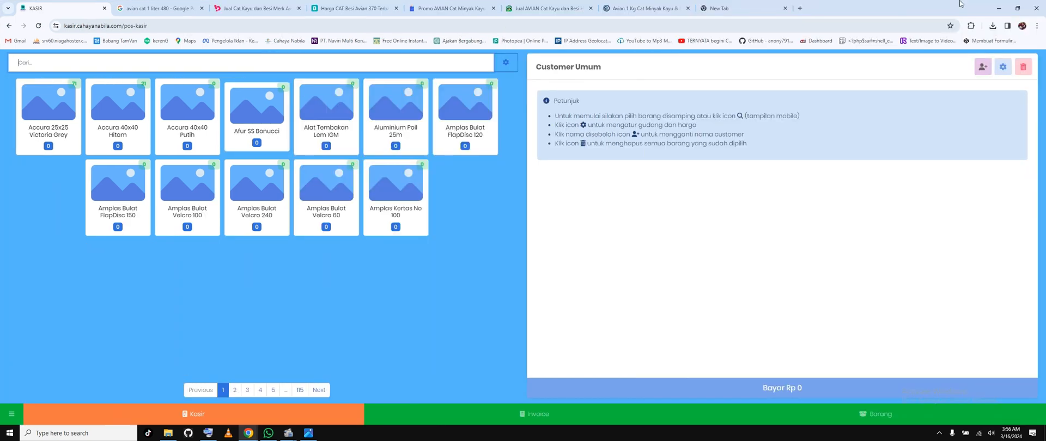
left_click(1008, 13)
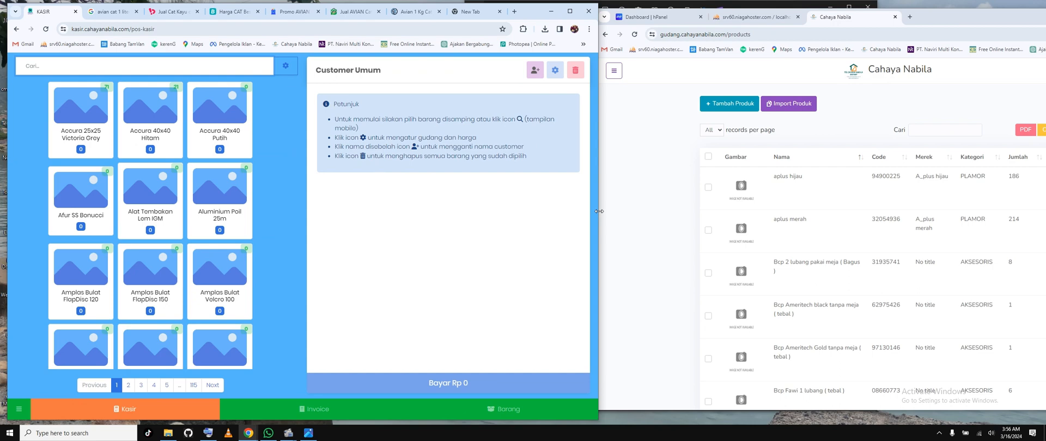
left_click_drag(599, 210, 842, 213)
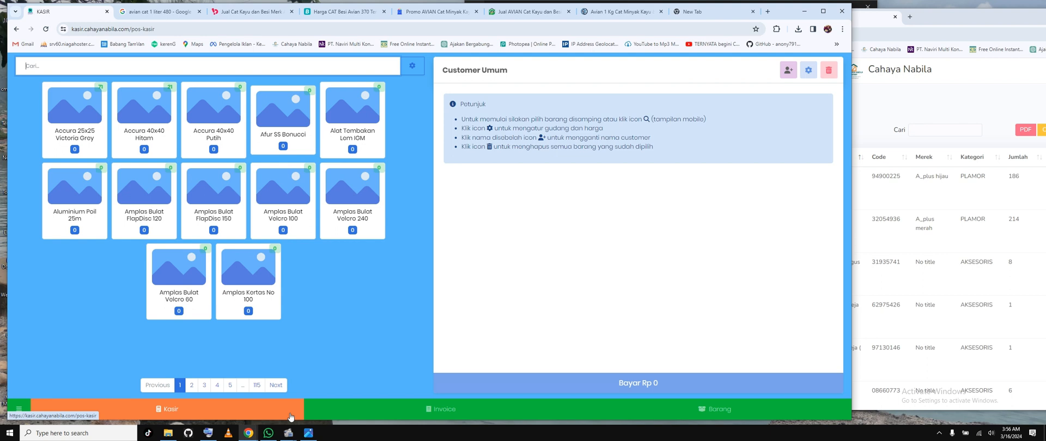
Step: View the Invoice and Barang pages, and return to the Kasir page to look at its customer picker
left_click(451, 413)
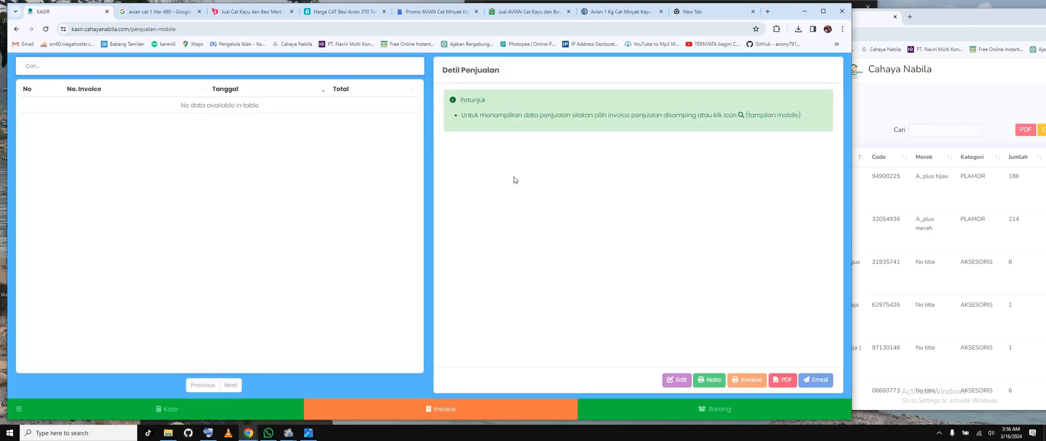
left_click(684, 410)
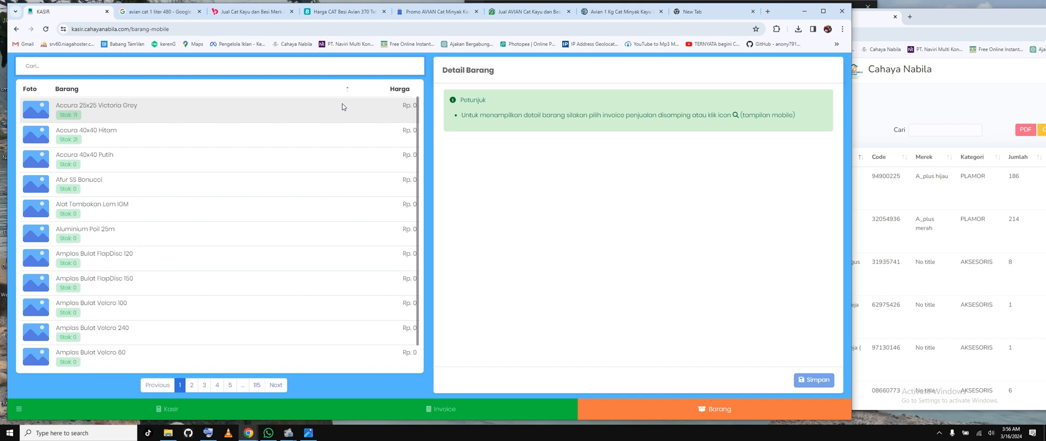
scroll(276, 277, "down", 1)
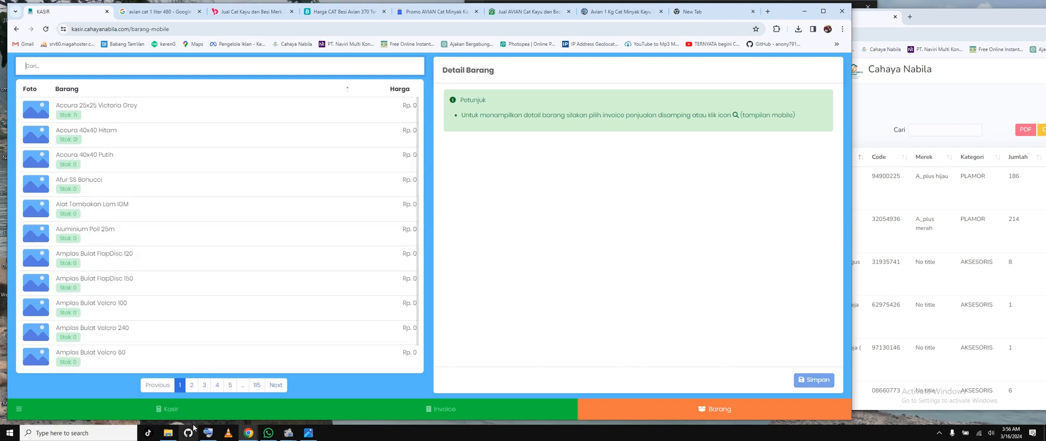
left_click(180, 411)
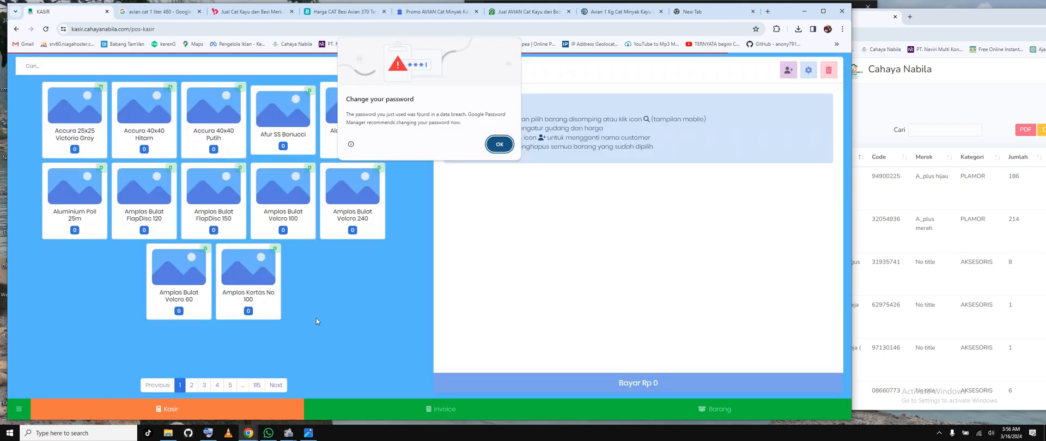
left_click(499, 143)
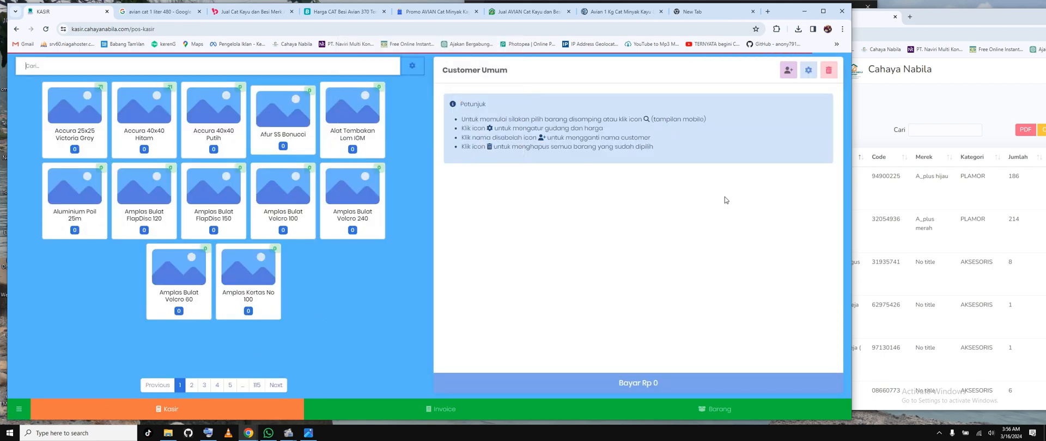
left_click(791, 76)
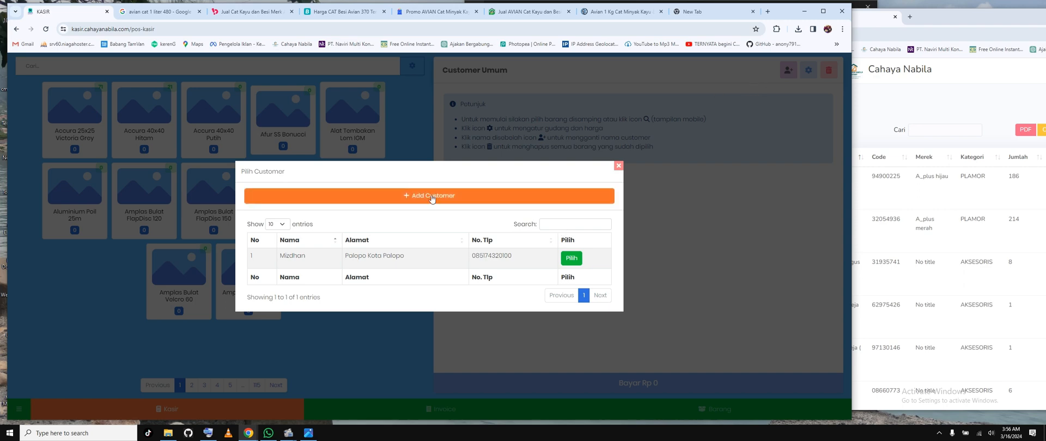
left_click(619, 166)
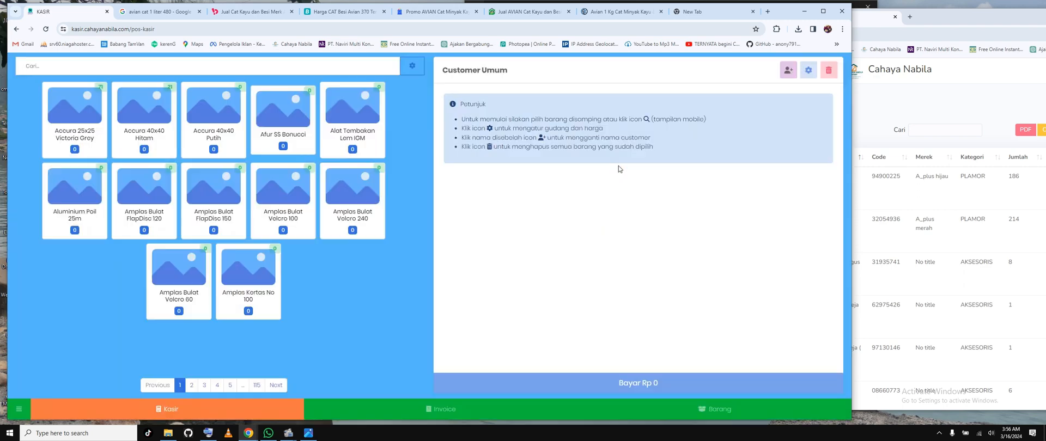
Step: Search the products for "avian" and add Avian 0,9 Ltr 480 from the second results page to the cart
left_click(313, 73)
type("av")
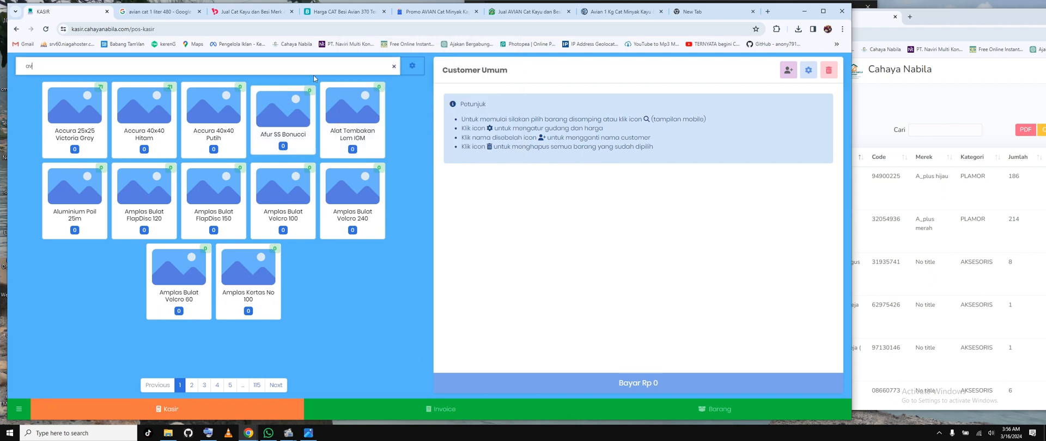
type("ian")
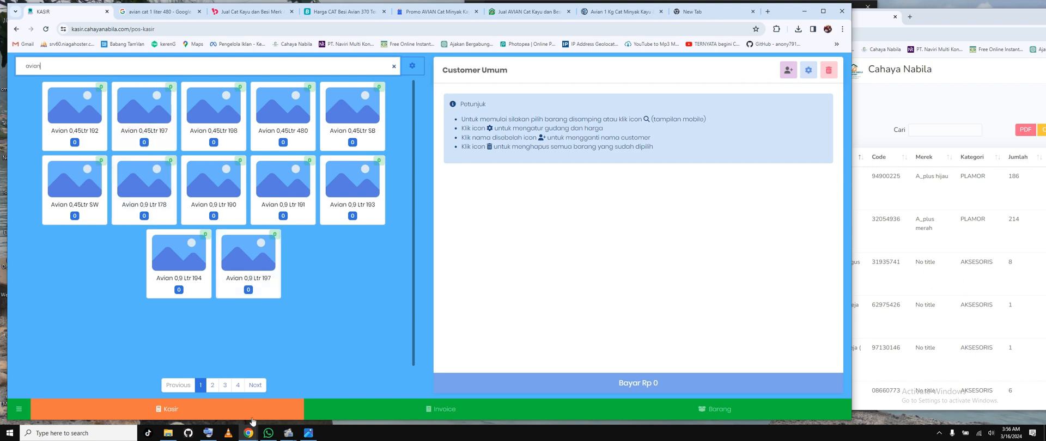
left_click(213, 386)
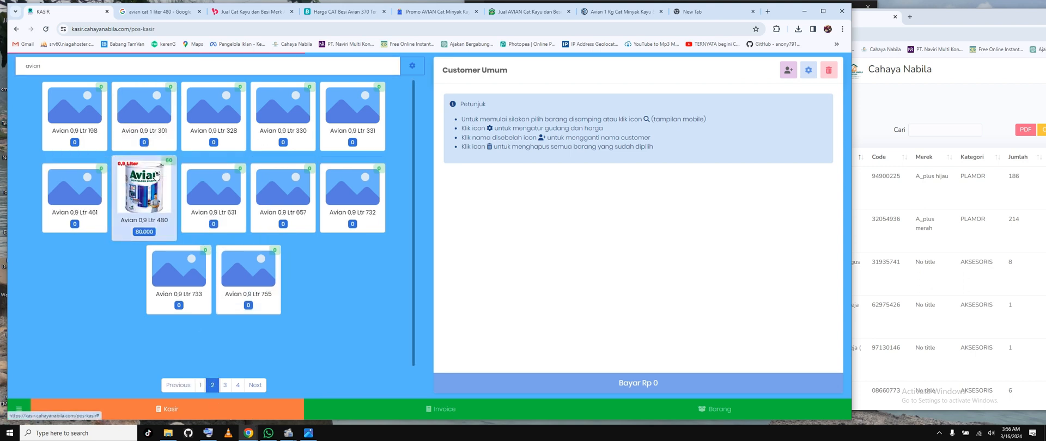
left_click(140, 209)
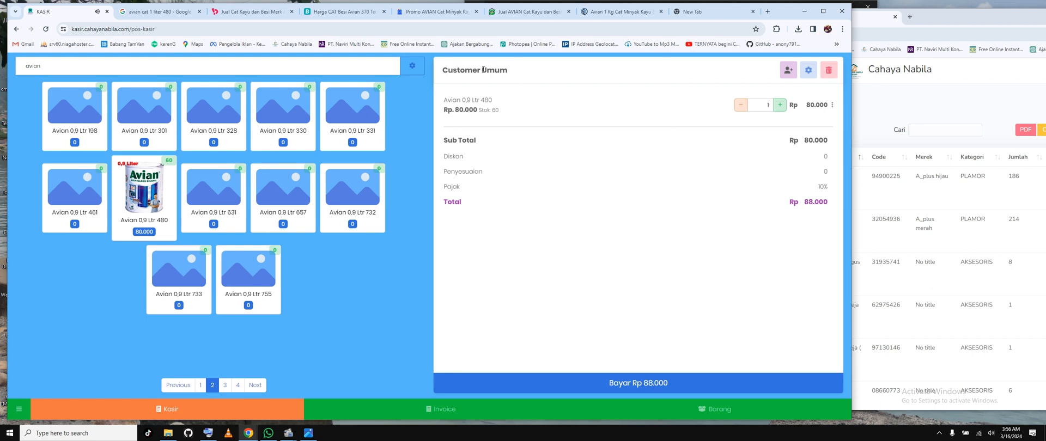
Step: Check the cart's customer name and view the customer picker, closing it without choosing anyone
triple_click(484, 69)
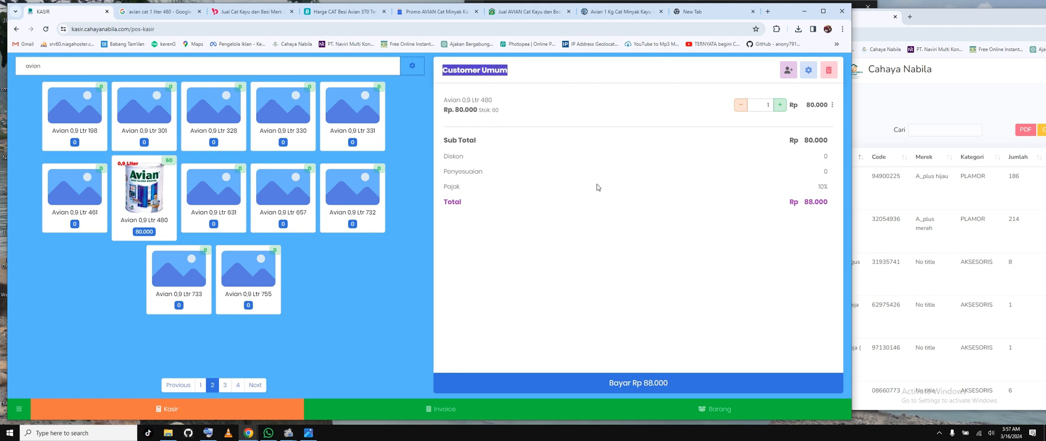
left_click(756, 91)
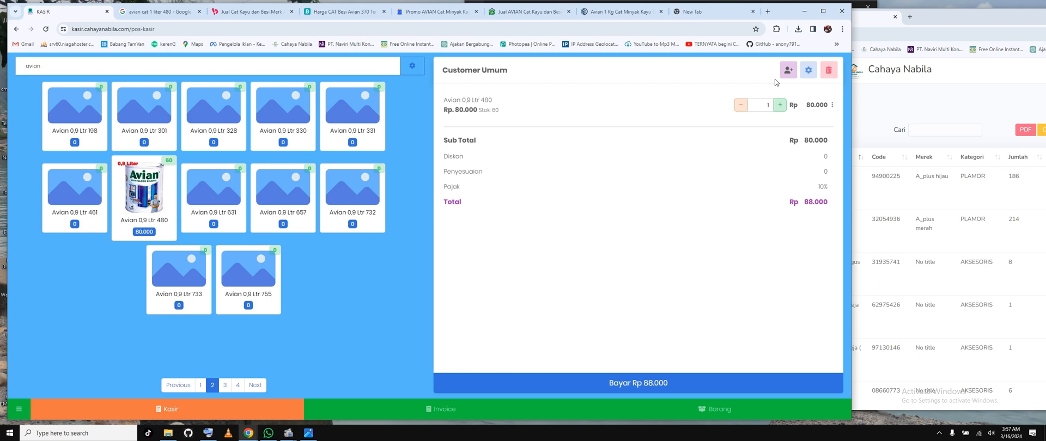
left_click(788, 70)
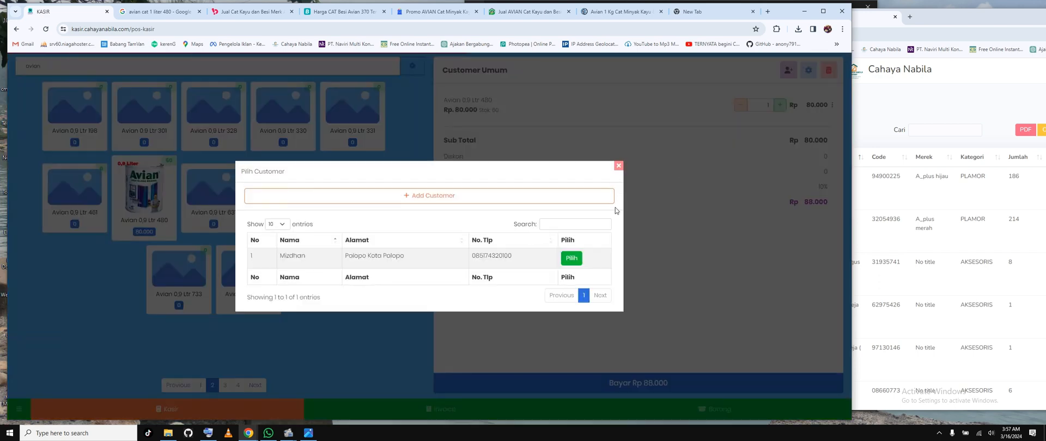
left_click(619, 166)
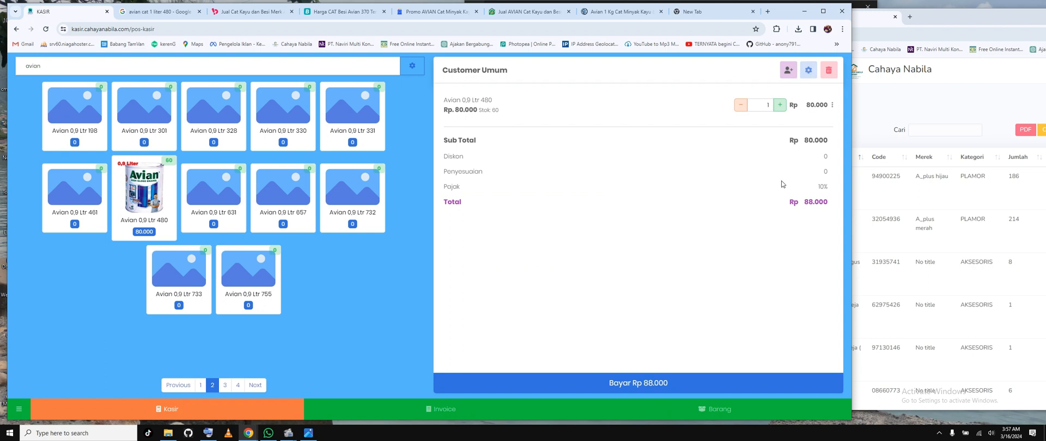
Step: Search the products for "semen" and add Semen BOSOWA 40kg to the cart
left_click_drag(254, 66, 2, 55)
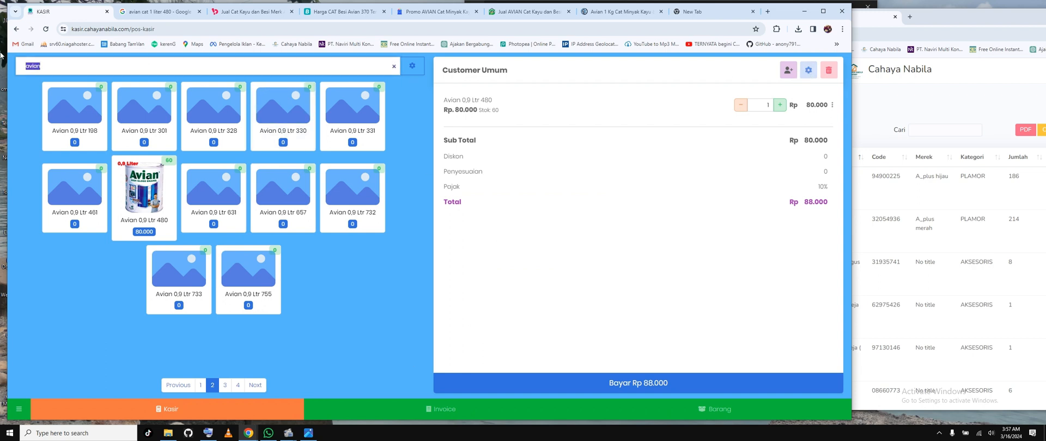
type("semen")
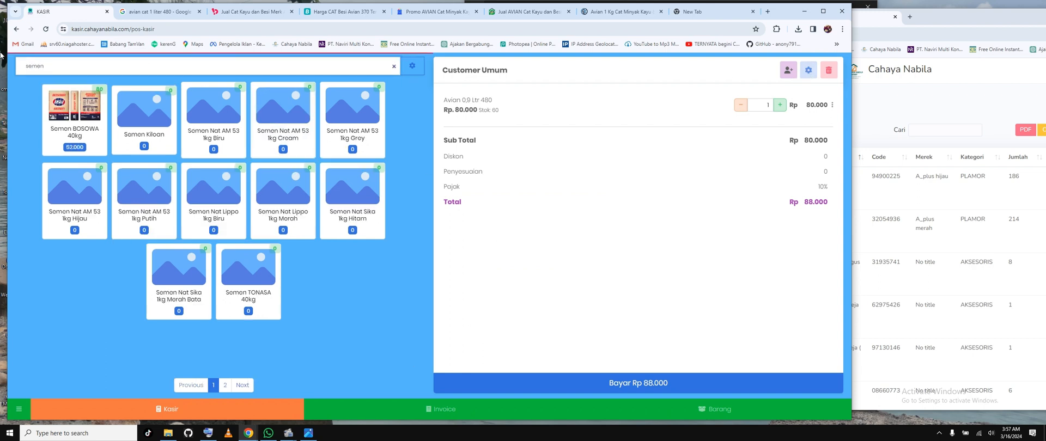
left_click(114, 109)
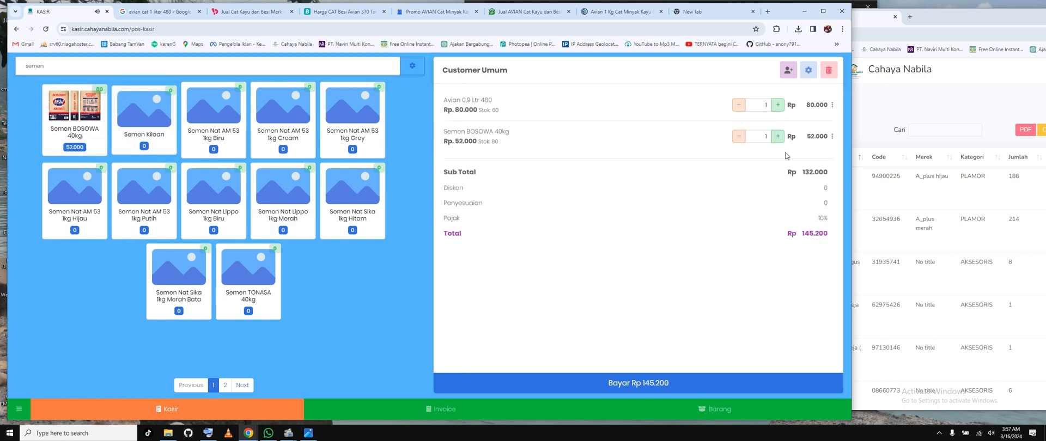
Step: Raise the cart quantities to 2 for Avian 0,9 Ltr 480 and 6 for Semen BOSOWA 40kg
left_click(777, 104)
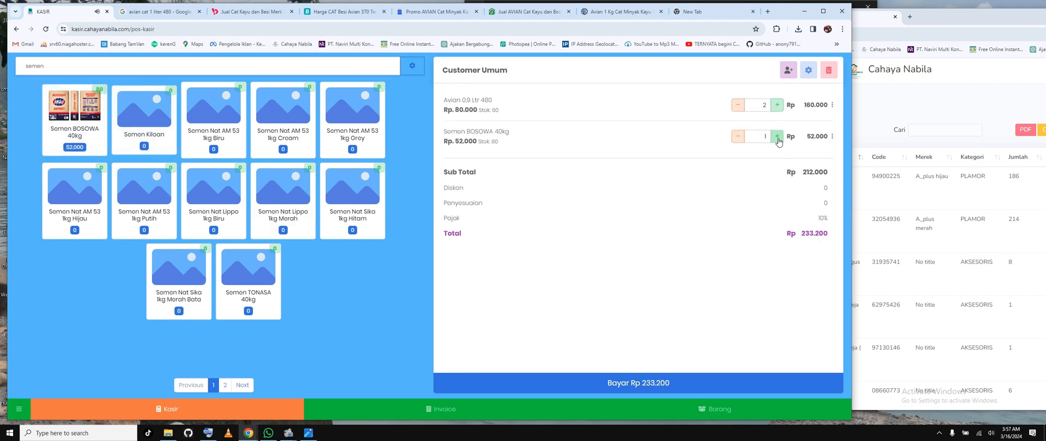
left_click(778, 137)
left_click(778, 137)
left_click(778, 138)
left_click(777, 138)
left_click(778, 137)
Step: Check the stock figures of Semen BOSOWA 40kg and Avian 0,9 Ltr 480 in the cart
left_click_drag(487, 142, 506, 143)
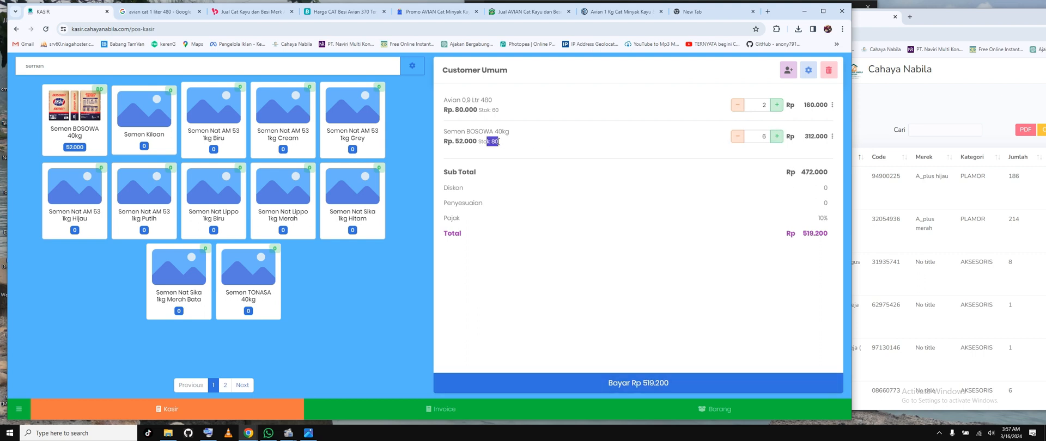
left_click(564, 187)
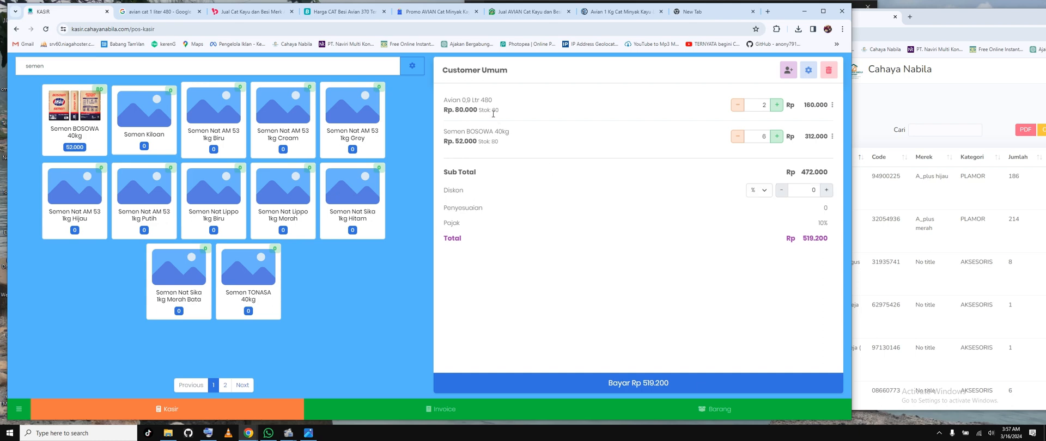
left_click(505, 110)
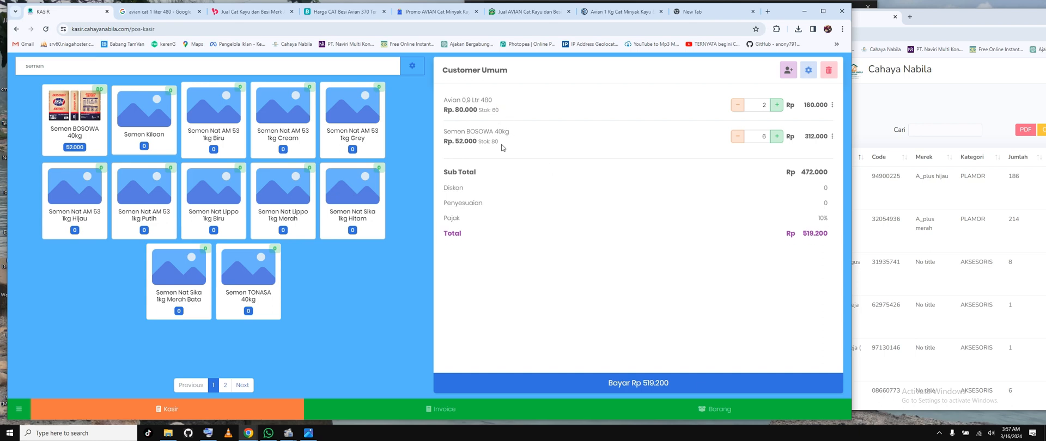
Step: Open the payment for the cart and choose Tunai as the payment method
left_click(647, 388)
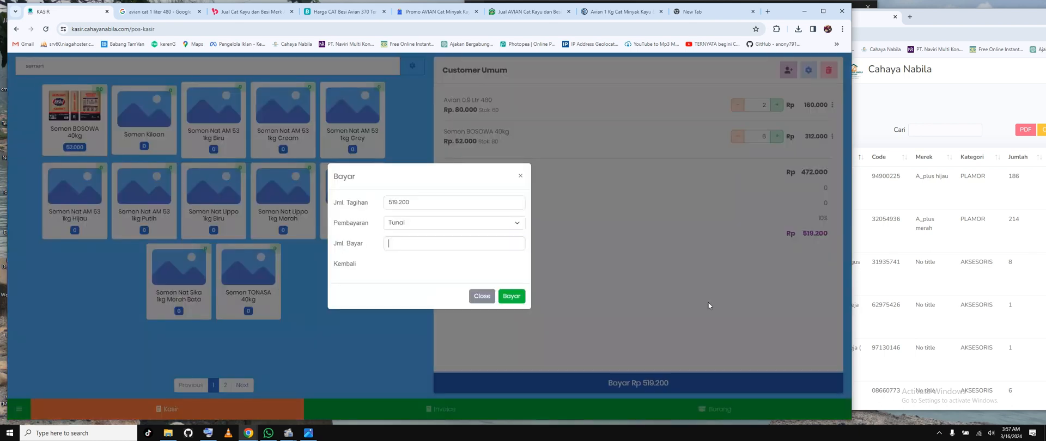
left_click(415, 224)
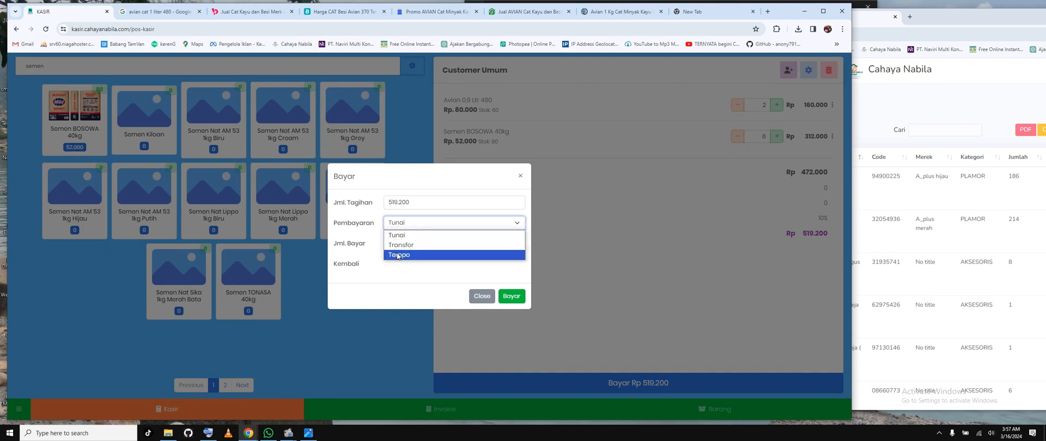
left_click(404, 236)
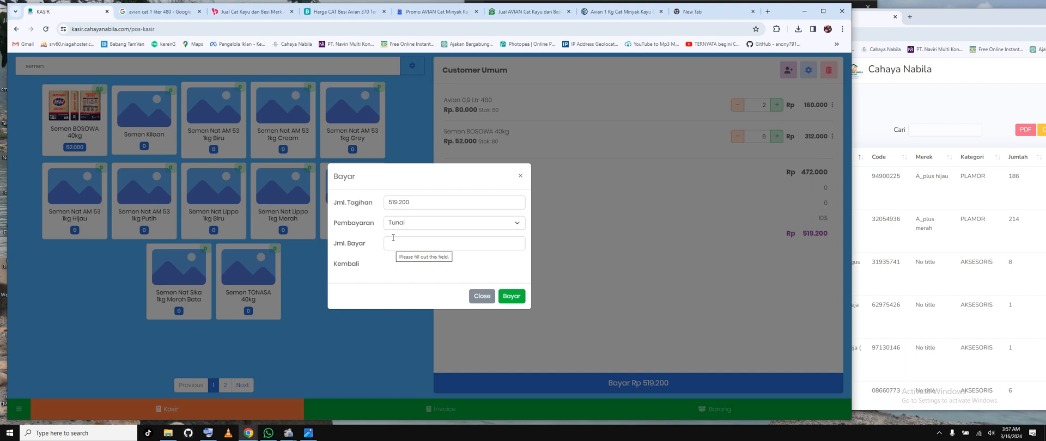
left_click(411, 238)
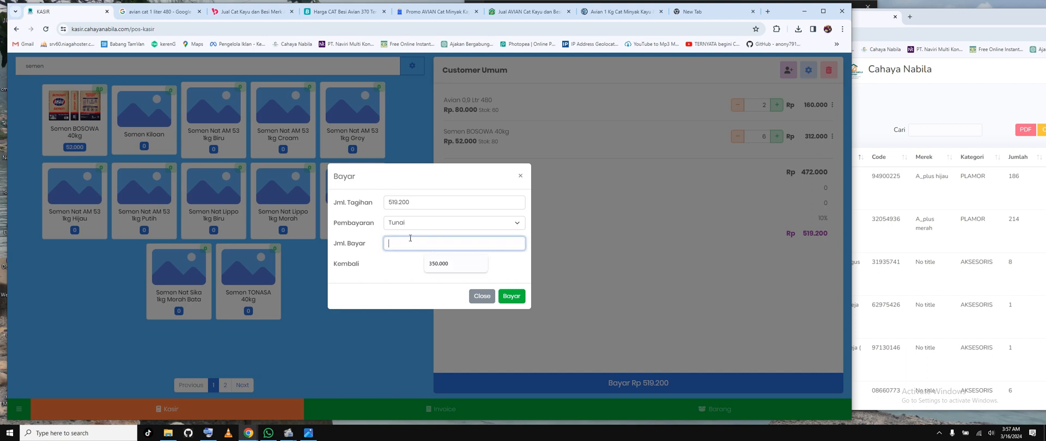
left_click(467, 220)
left_click(413, 285)
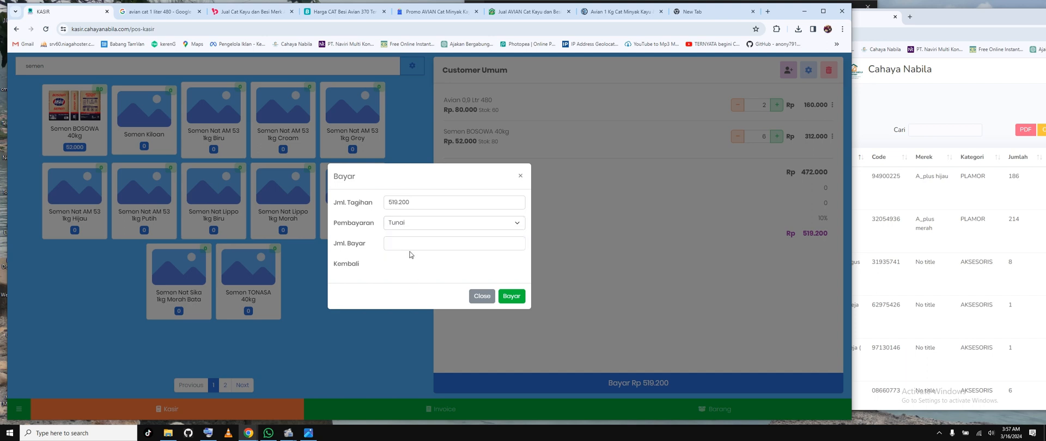
Step: Enter 550.000 as the amount paid, complete the payment and dismiss the browser's password warning
left_click(411, 244)
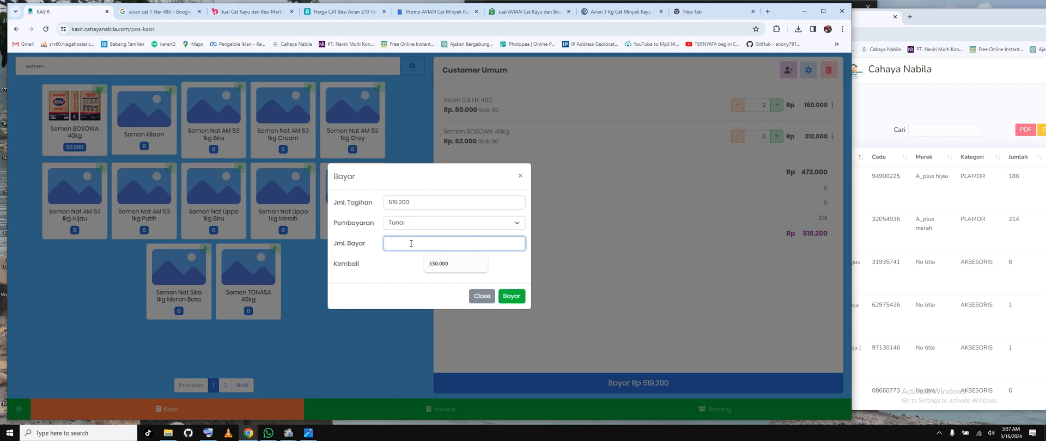
type("550.000")
left_click_drag(384, 261, 396, 262)
left_click(510, 297)
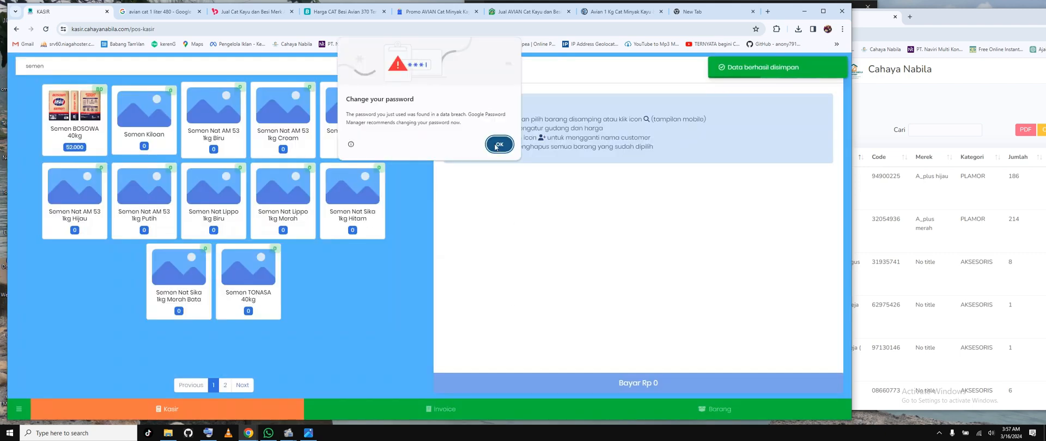
left_click(498, 144)
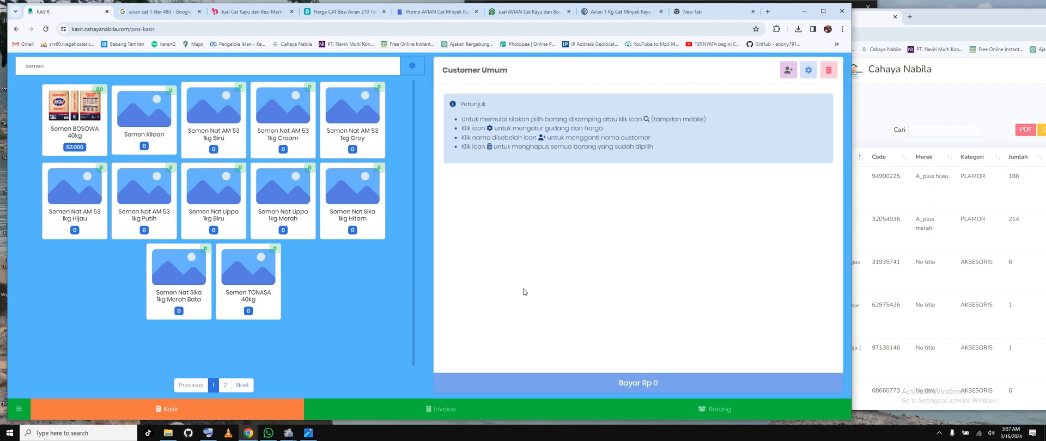
Step: Open the new sale from the invoice list and review its details, including date, Gudang and Harga
left_click(450, 416)
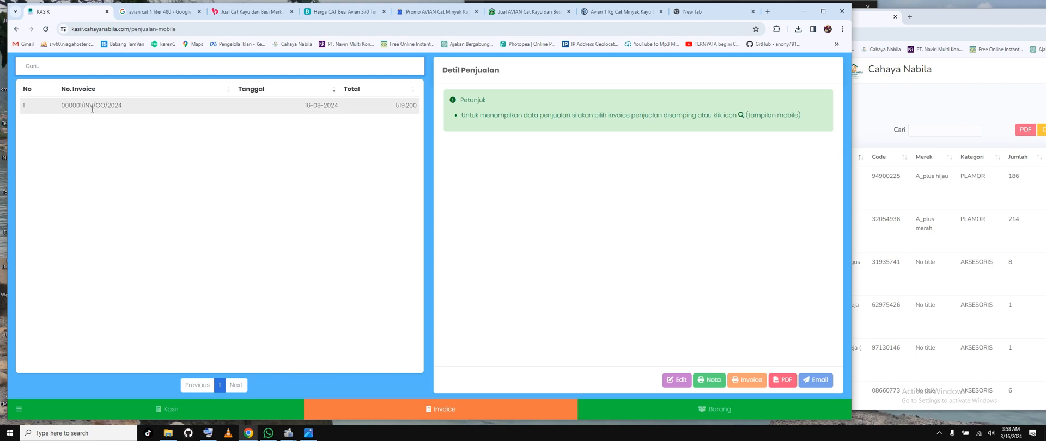
left_click_drag(94, 107, 115, 107)
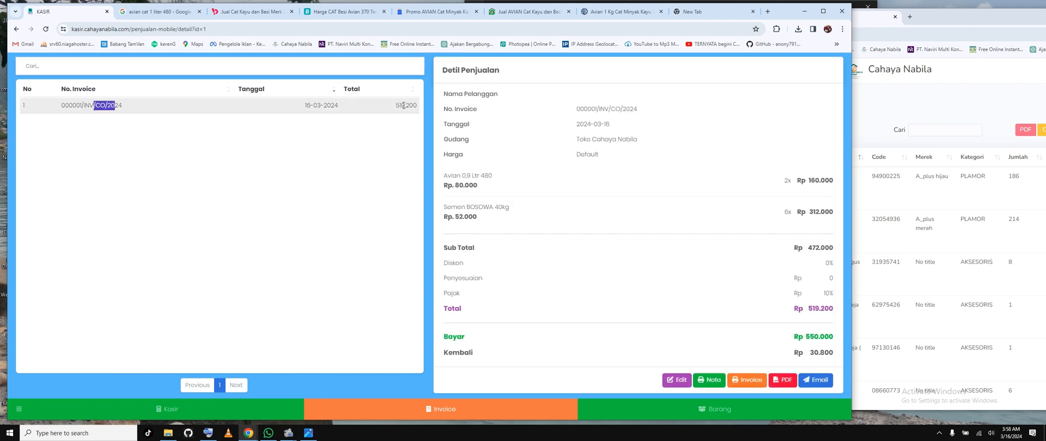
left_click(105, 109)
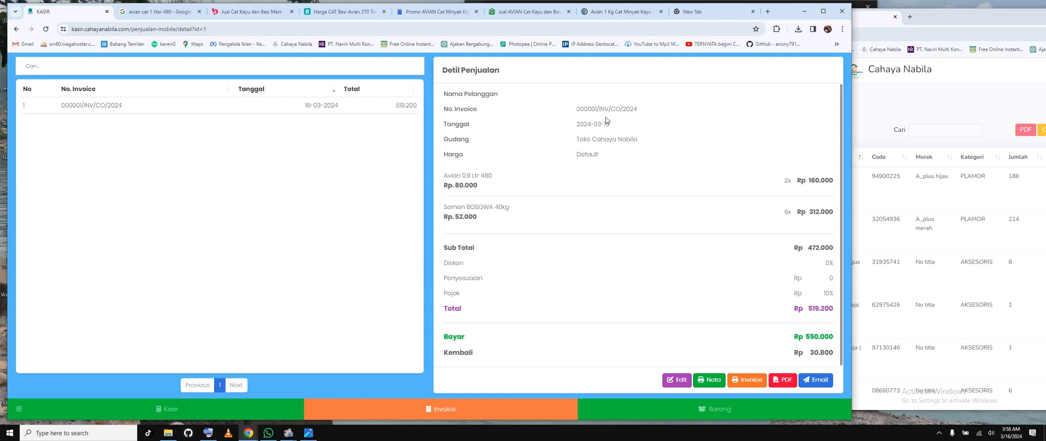
left_click_drag(458, 142, 513, 144)
left_click(560, 157)
left_click_drag(581, 155, 606, 158)
Step: Open the sale's Nota print preview, enlarge it to examine the store header, items, totals and closing note, and cancel printing
left_click(711, 380)
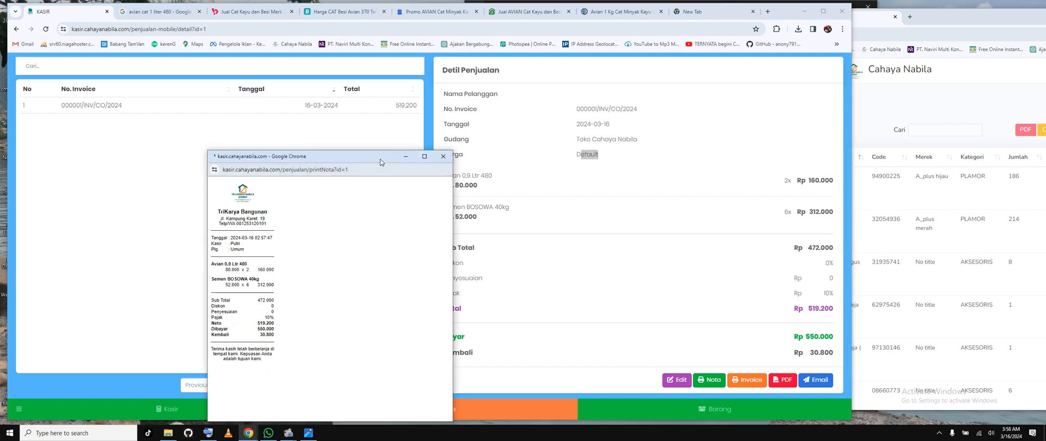
left_click_drag(381, 162, 398, 121)
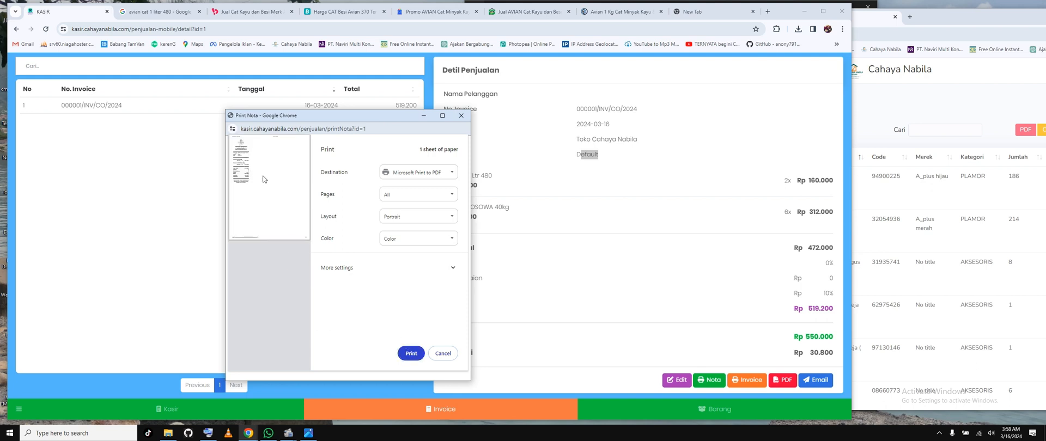
left_click(443, 115)
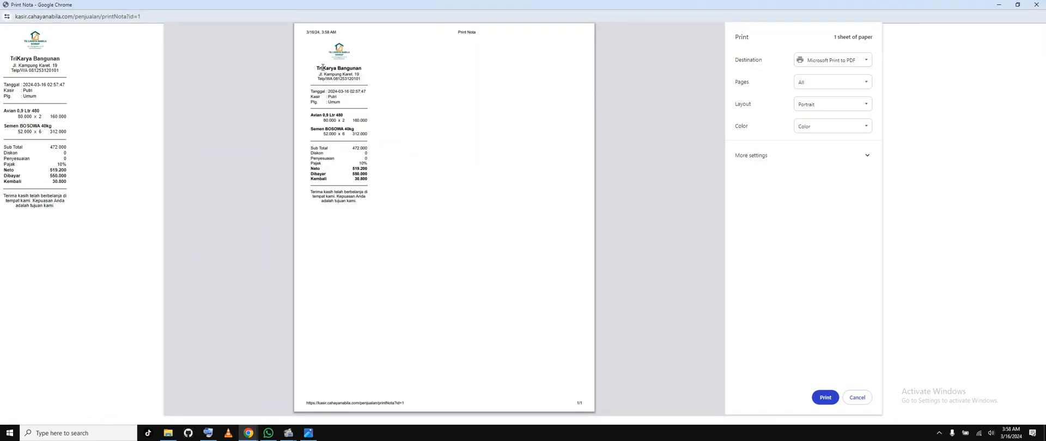
mouse_move(363, 79)
left_mouse_down()
mouse_move(317, 68)
mouse_move(354, 92)
left_mouse_up()
left_click(377, 85)
left_click_drag(322, 115, 358, 133)
left_click(353, 180)
left_click_drag(328, 196, 351, 196)
left_click(857, 398)
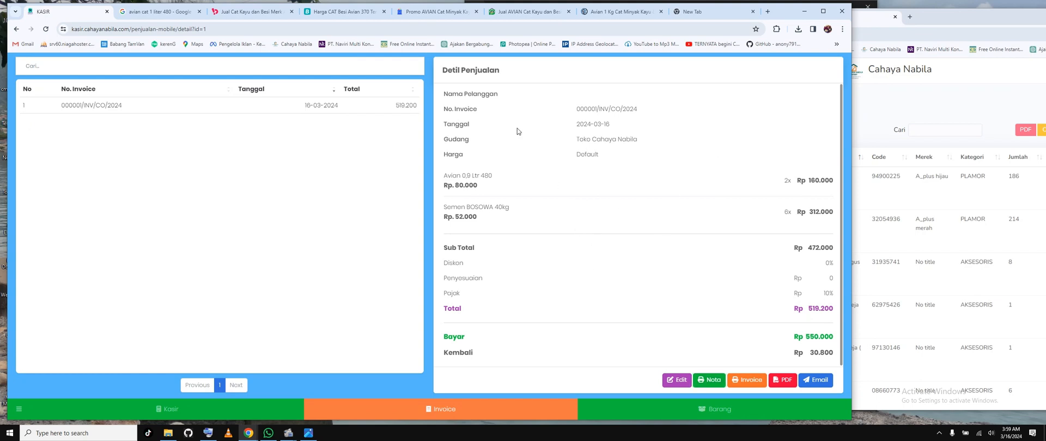
Step: Open the sale's full-page invoice print preview and examine its store header, buyer data, item rows and totals
left_click(747, 380)
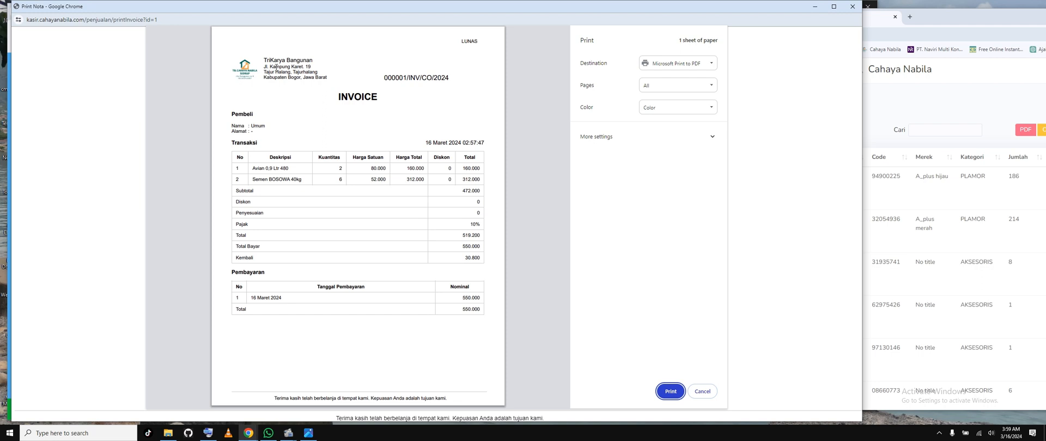
left_click_drag(276, 67, 372, 112)
left_click(373, 112)
left_click_drag(261, 170, 459, 218)
left_click(459, 217)
Step: Examine the invoice's Pembayaran table and footer note, view the print destination options, and cancel without printing
left_click_drag(255, 298, 436, 308)
left_click(486, 298)
double_click(486, 298)
left_click_drag(231, 273, 257, 274)
left_click(250, 304)
left_click_drag(250, 304, 396, 318)
left_click(321, 338)
left_click_drag(242, 294, 258, 309)
left_click(456, 347)
left_click_drag(463, 298, 477, 298)
left_click(299, 312)
left_click_drag(312, 397, 283, 399)
left_click(708, 69)
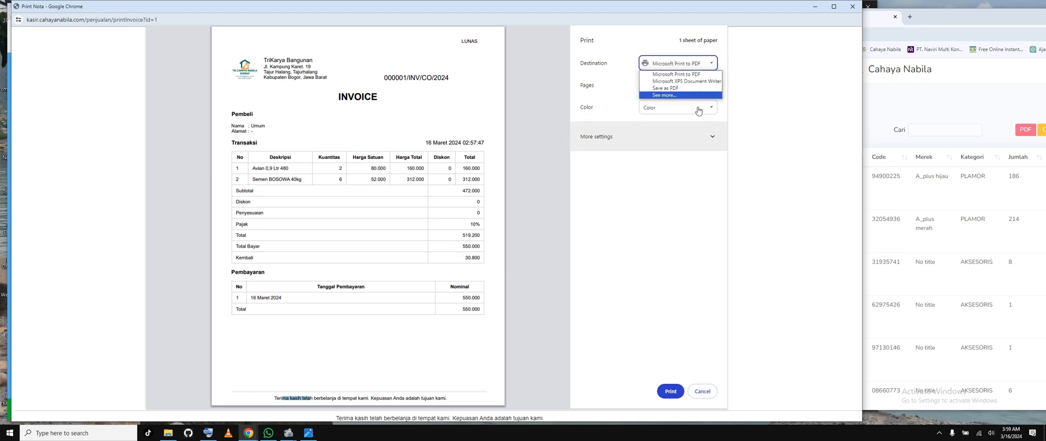
left_click(702, 392)
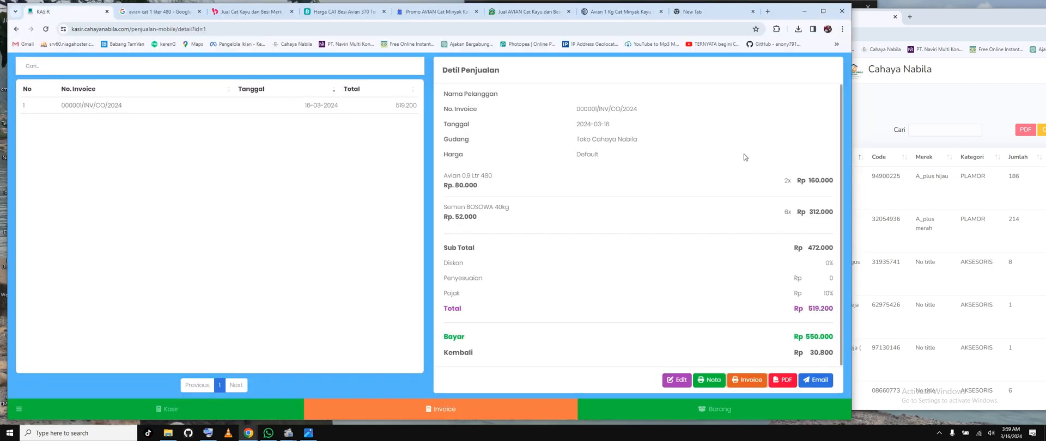
Step: Download the sale's invoice as a PDF, open the downloaded file and read through the whole page
left_click(784, 380)
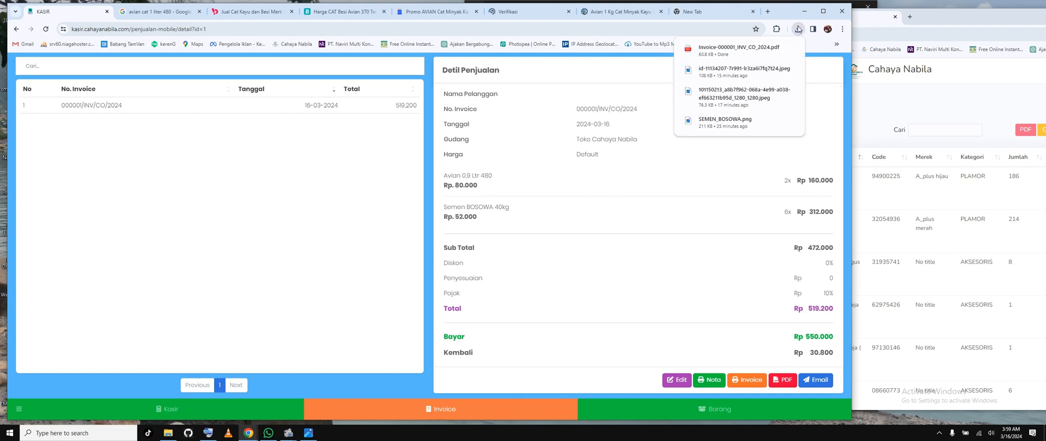
left_click(757, 53)
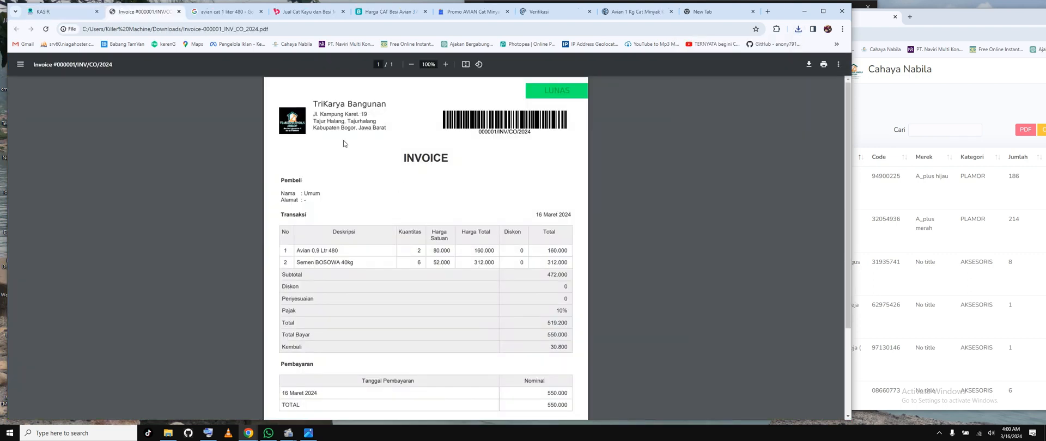
left_click_drag(324, 104, 373, 147)
left_click(441, 199)
scroll(442, 218, "down", 2)
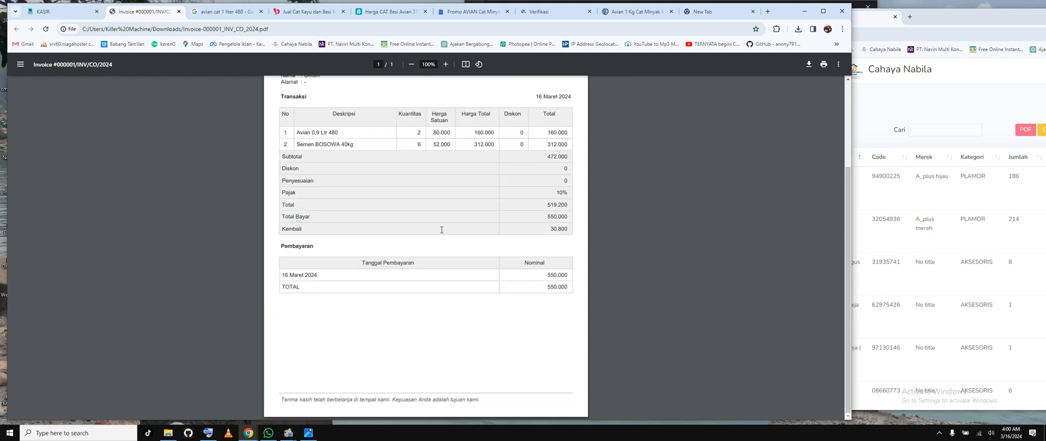
scroll(442, 229, "up", 2)
scroll(442, 229, "down", 2)
scroll(442, 230, "up", 2)
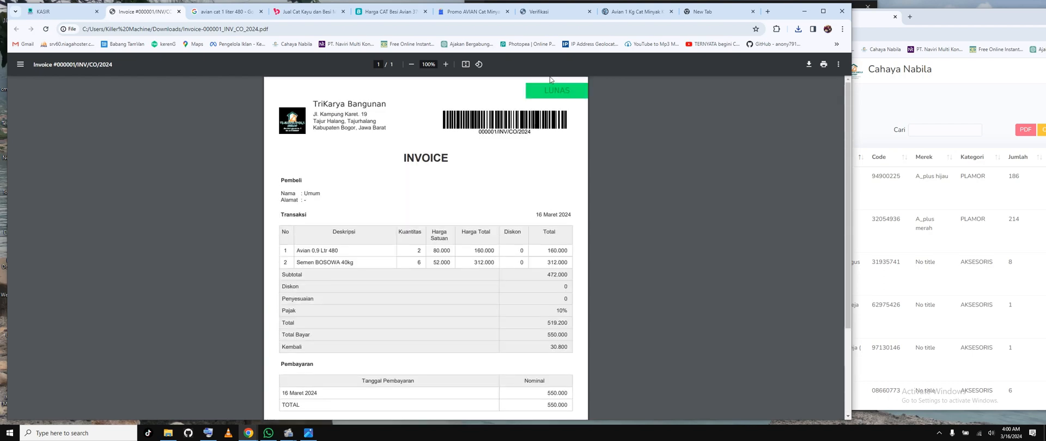
Step: Close the empty browser tab, view the Barang product list in the POS and return to the Kasir page
left_click(753, 12)
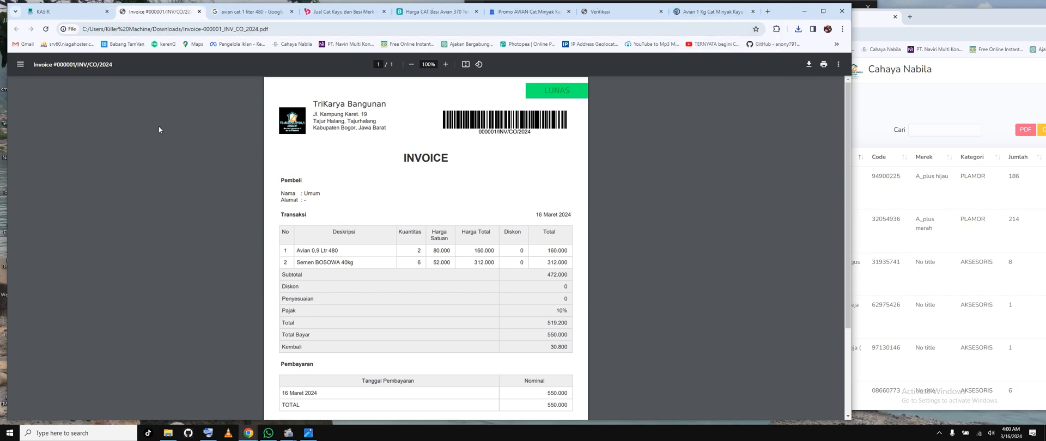
left_click(66, 12)
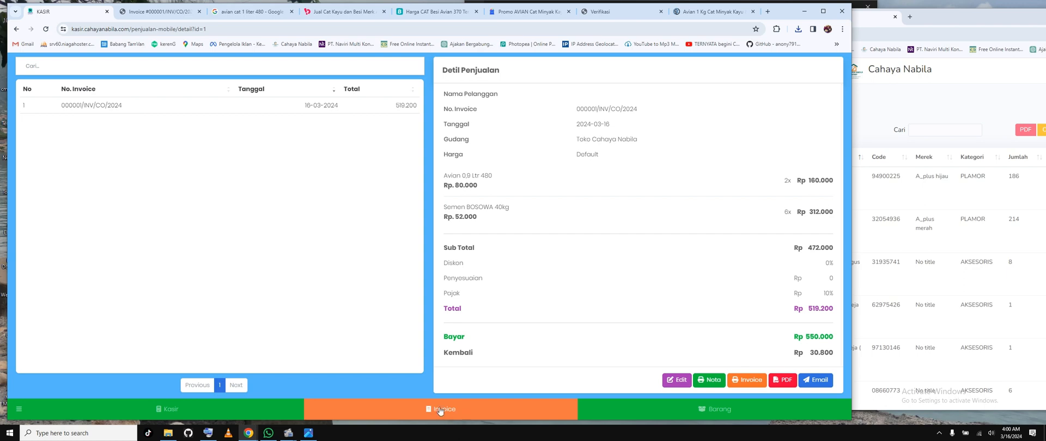
left_click(711, 409)
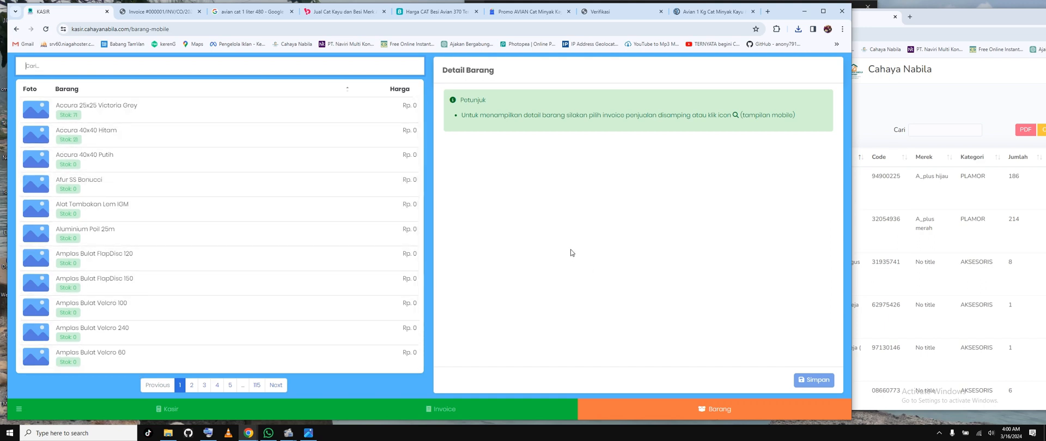
left_click(169, 410)
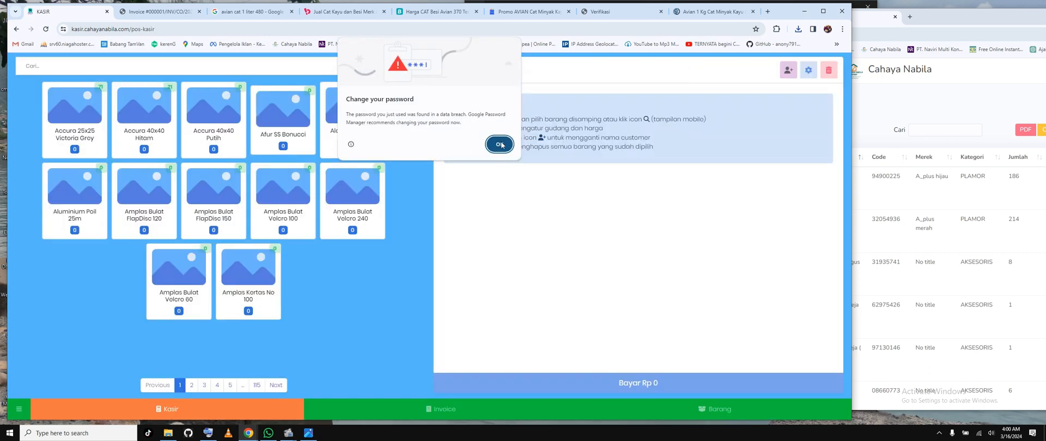
left_click(498, 144)
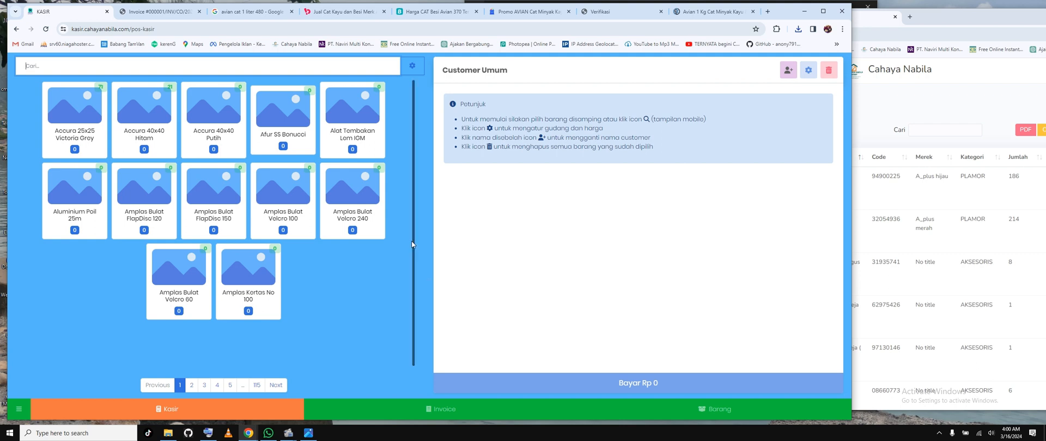
left_click_drag(411, 318, 519, 321)
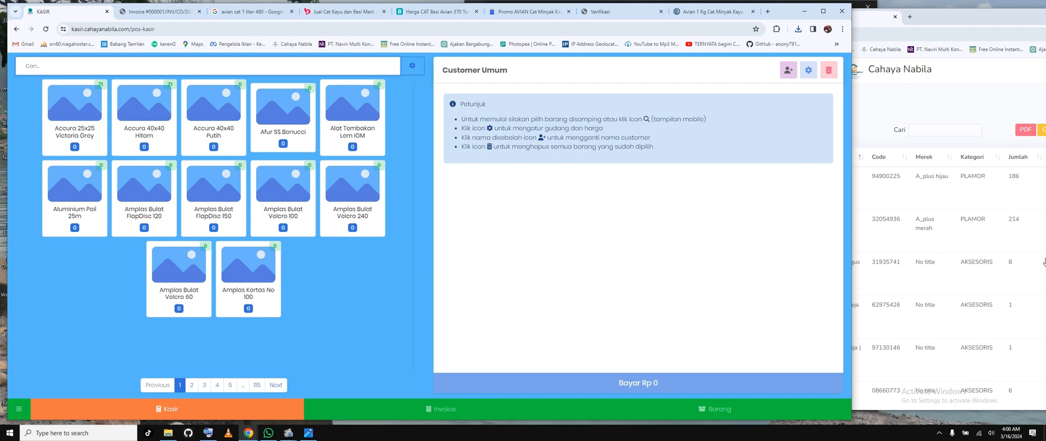
Step: View the details of Bcp 2 lubang pakai meja ( Bagus ) in the warehouse site's product list and close them
left_click(1003, 255)
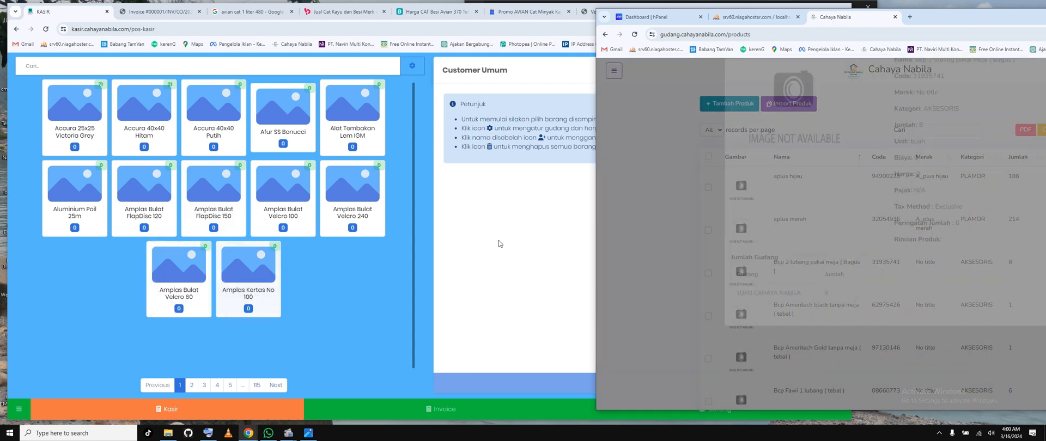
left_click(499, 240)
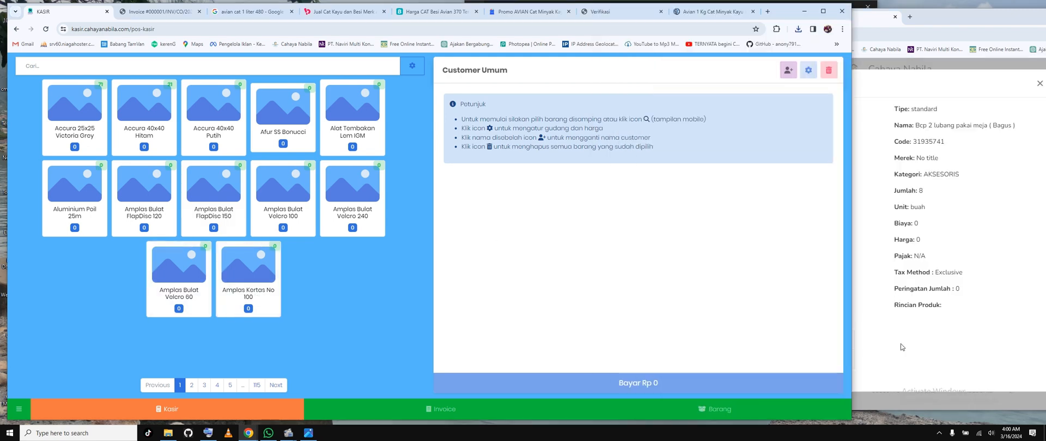
left_click(906, 73)
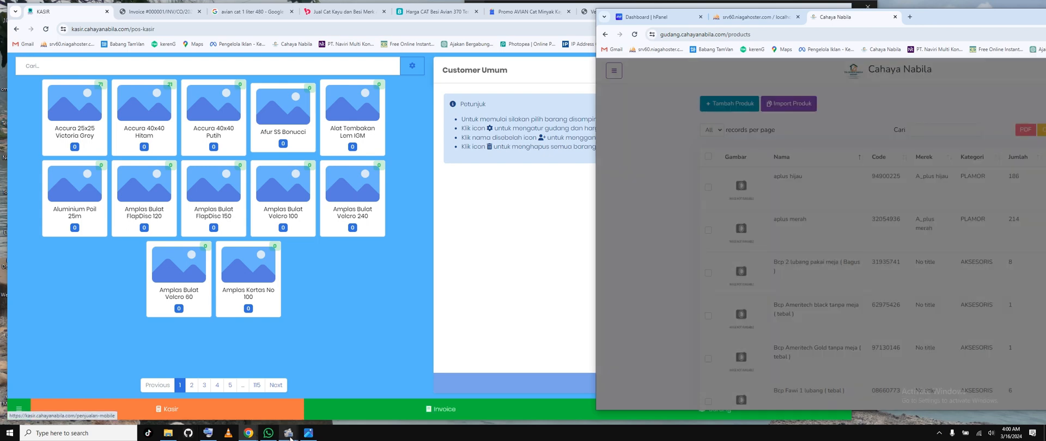
mouse_move(290, 438)
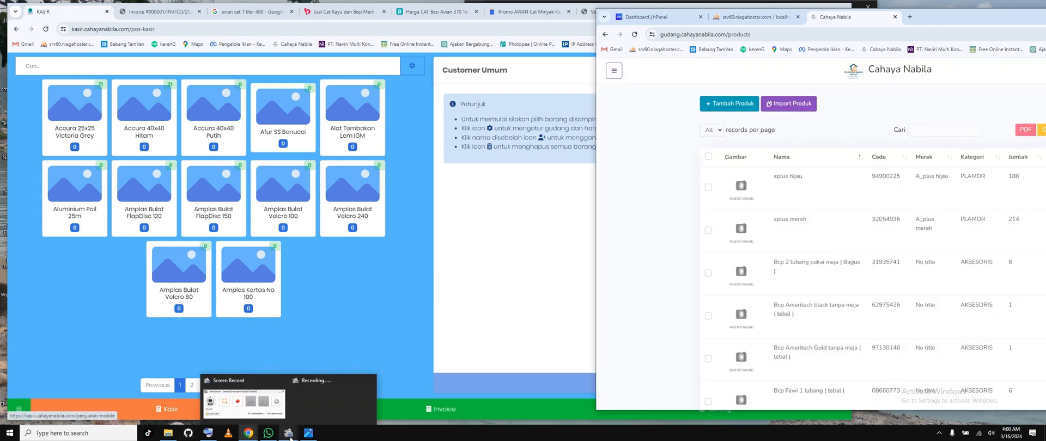
left_click(267, 407)
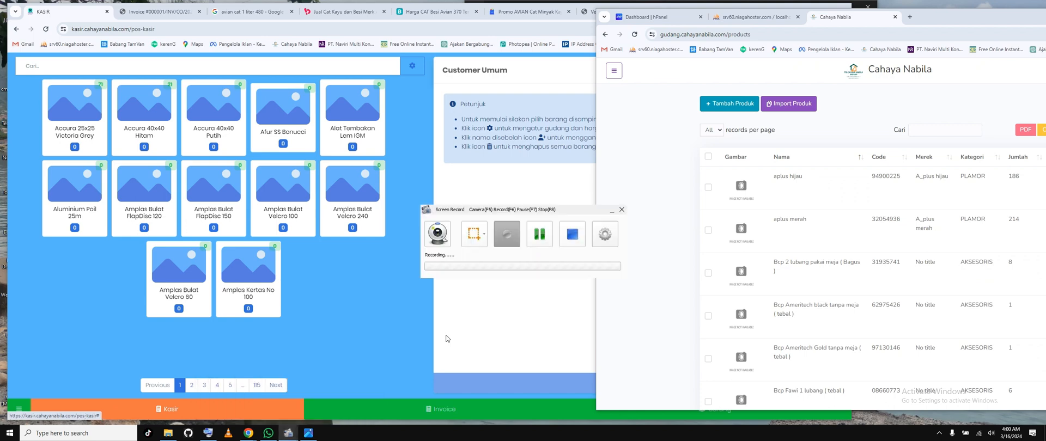
left_click(572, 238)
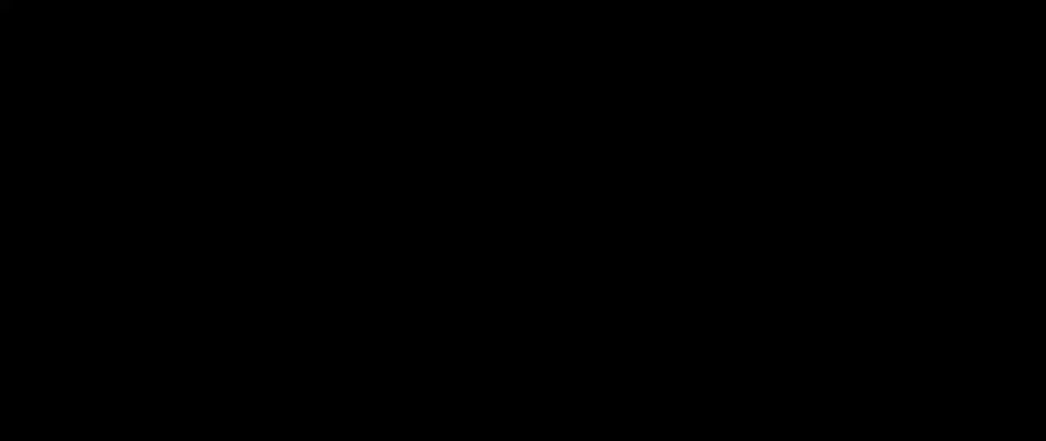